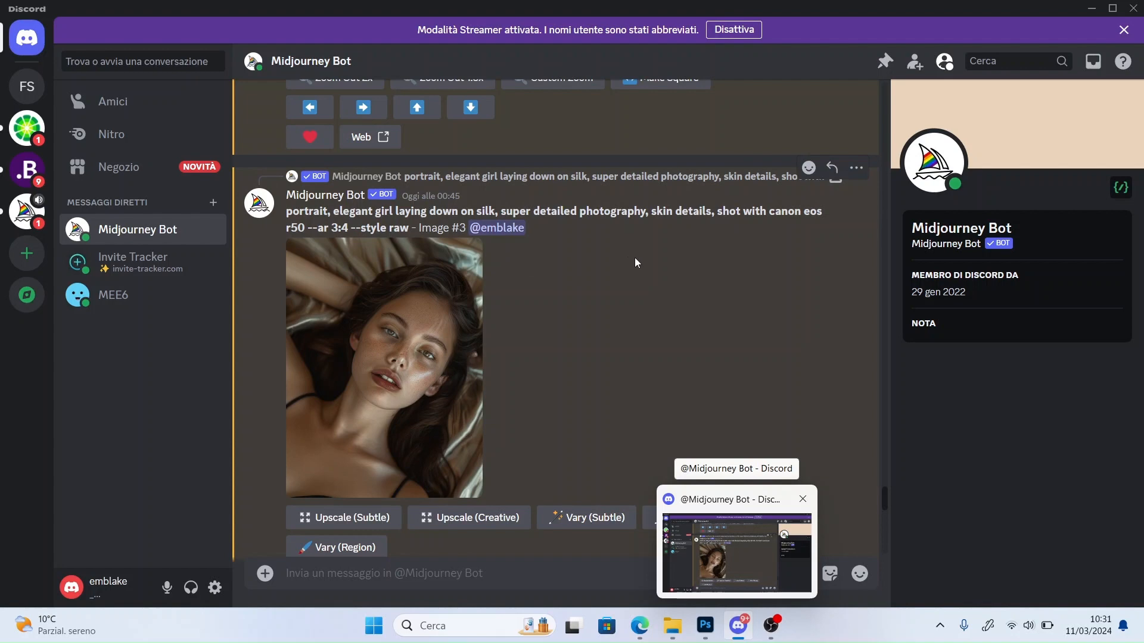
# Step: Switch to Photoshop and set the portrait's resolution to 300 pixels/inch with dimensions of 928 x 1232 px
pyautogui.click(1089, 12)
pyautogui.moveTo(895, 356)
pyautogui.mouseDown()
pyautogui.moveTo(897, 345)
pyautogui.moveTo(897, 357)
pyautogui.mouseUp()
pyautogui.click(117, 8)
pyautogui.click(137, 113)
pyautogui.doubleClick(663, 238)
pyautogui.write('3000')
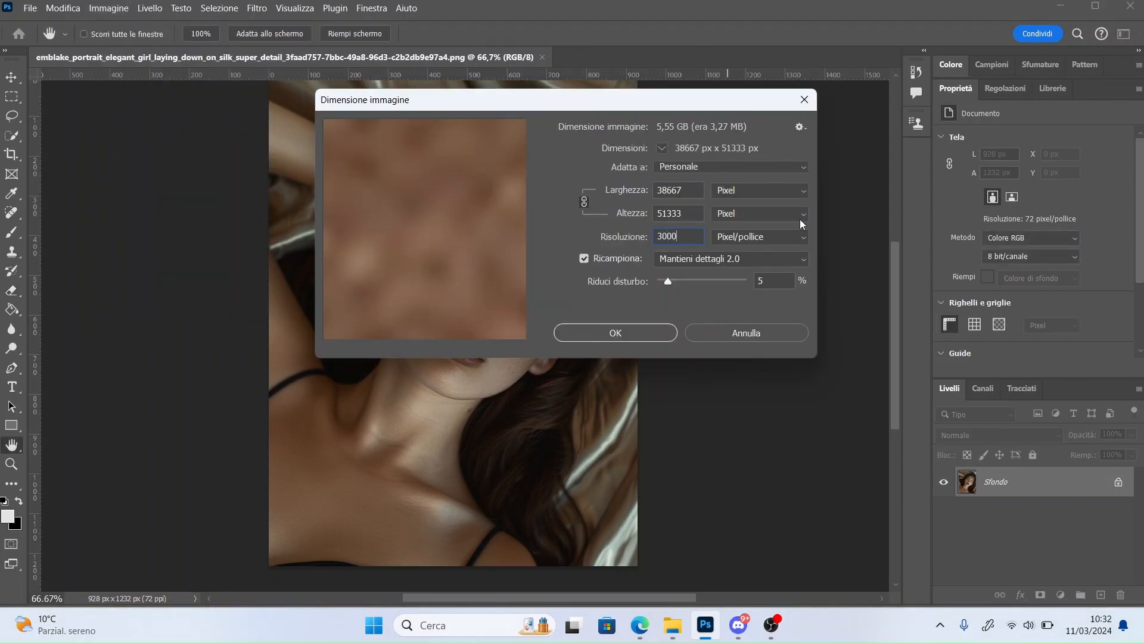
pyautogui.hotkey('shift', 'Tab')
pyautogui.hotkey('shift', 'Tab')
pyautogui.write('1232')
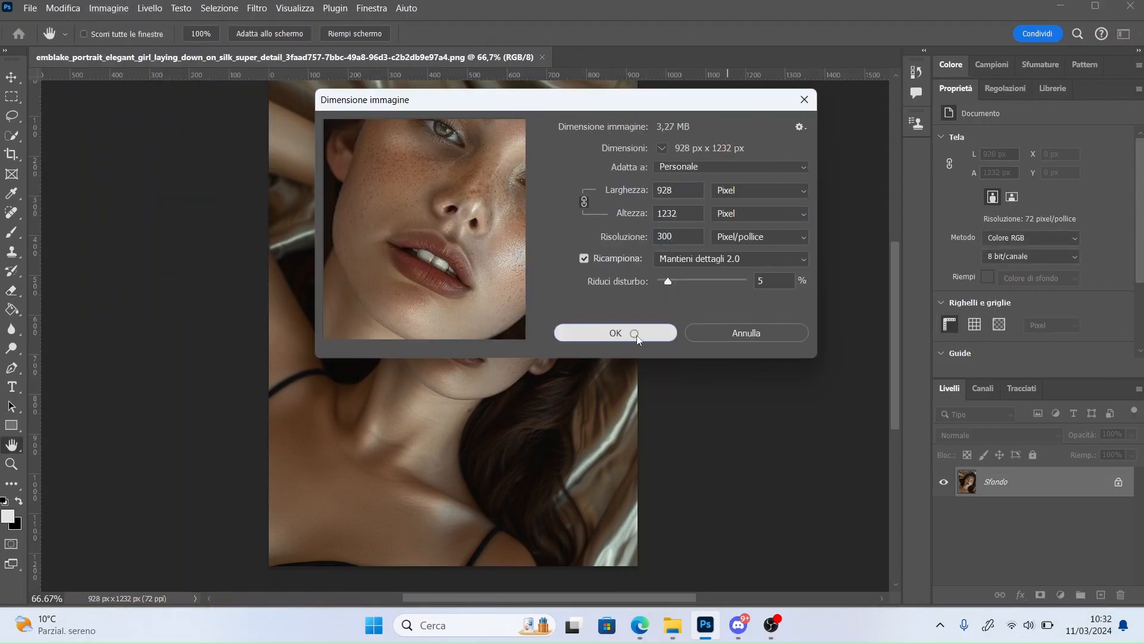
pyautogui.click(637, 341)
# Step: Resize the portrait proportionally to a width of 2000 px
pyautogui.click(117, 9)
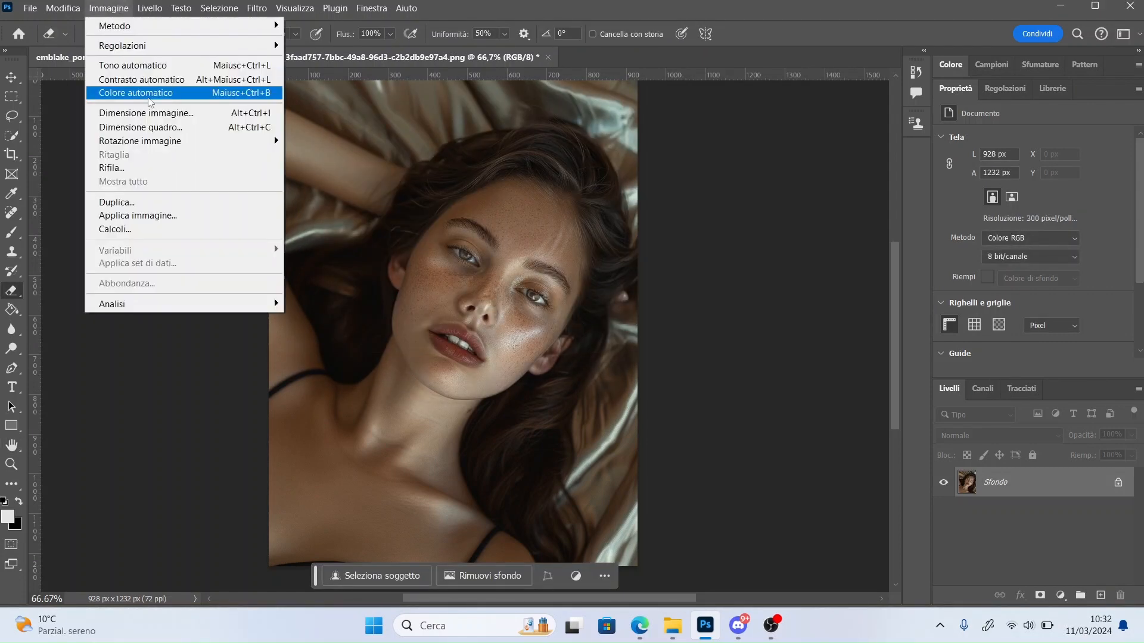
pyautogui.click(137, 112)
pyautogui.hotkey('shift', 'Tab')
pyautogui.write('2000')
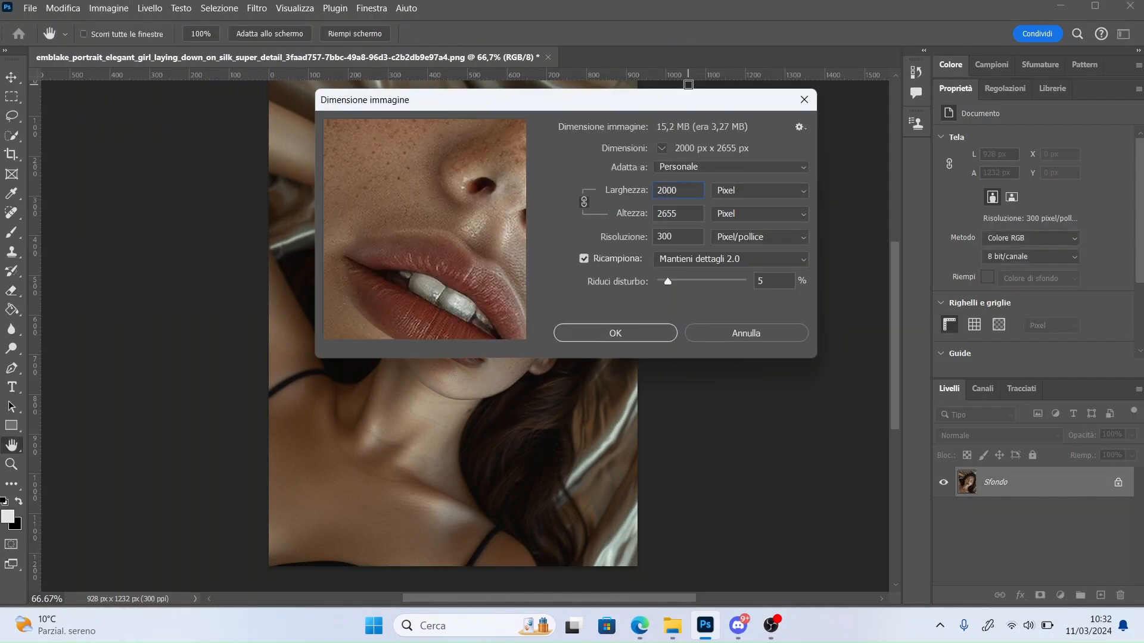
pyautogui.press('Return')
pyautogui.press('e')
pyautogui.scroll(-5, 887, 362)
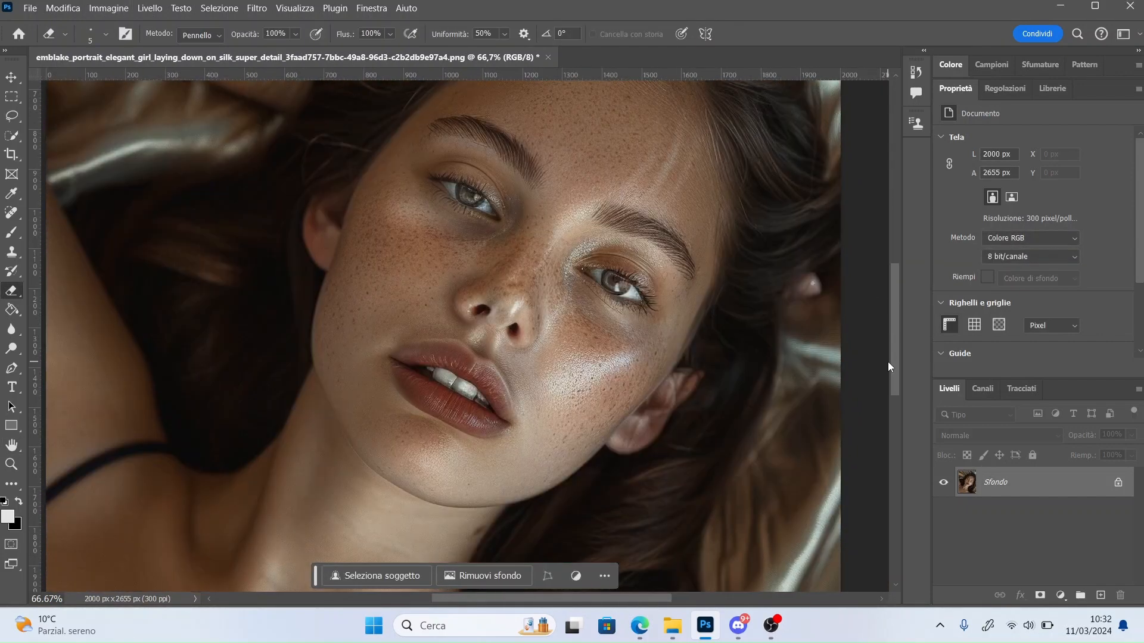
# Step: Unlock the background and paint black dots over both pupils on a new layer with a 20 px hard brush
pyautogui.click(1114, 484)
pyautogui.click(1100, 595)
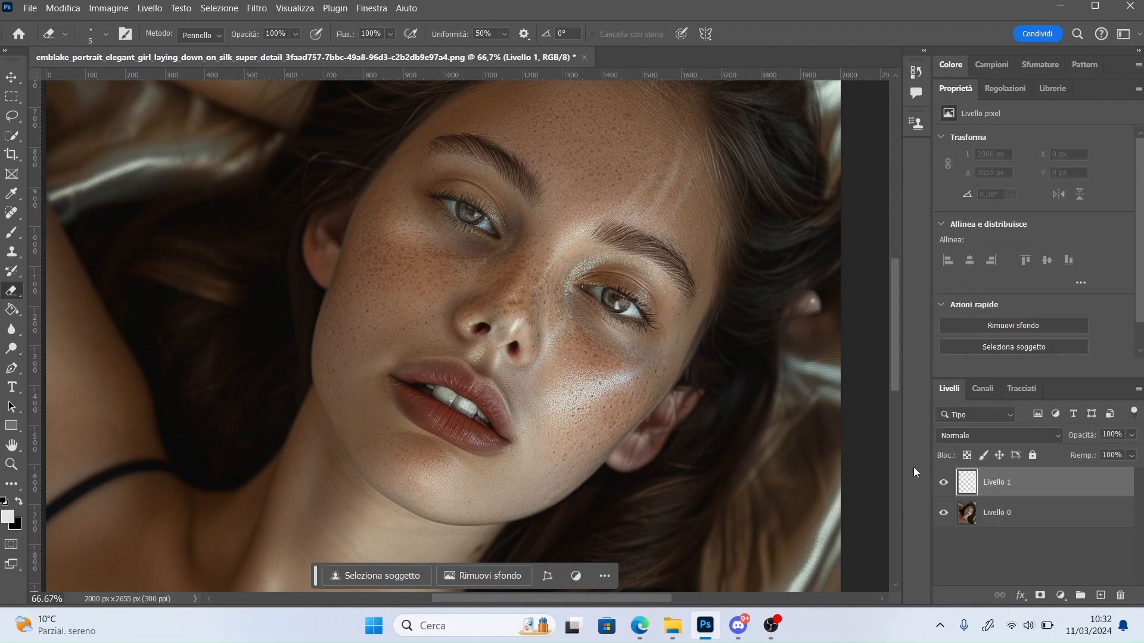
pyautogui.press('b')
pyautogui.press('x')
pyautogui.rightClick(498, 227)
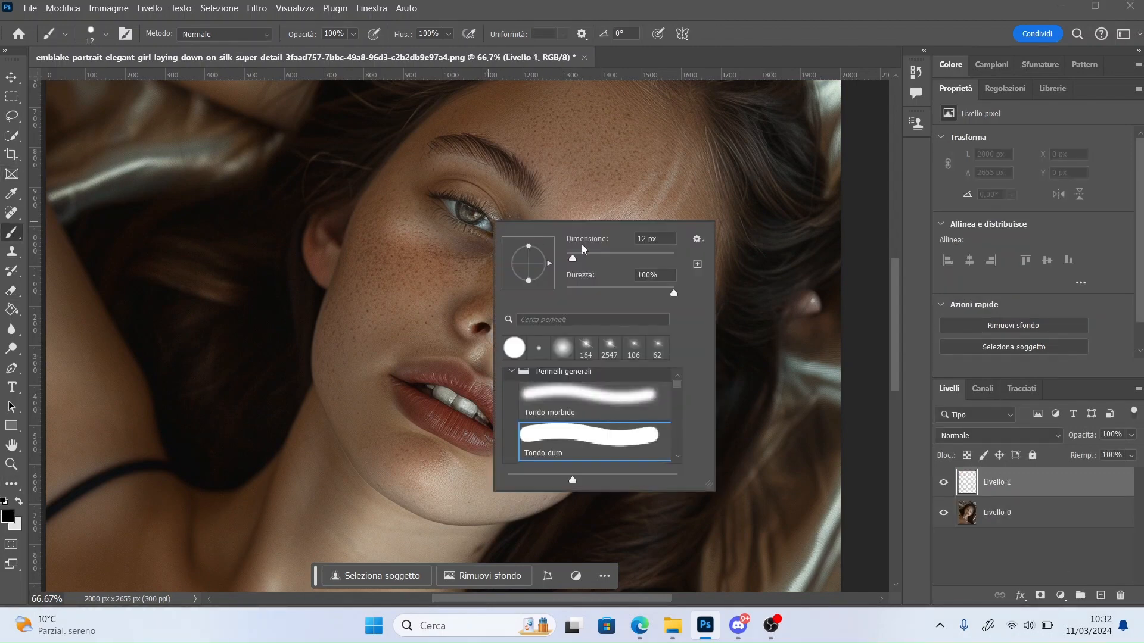
pyautogui.moveTo(574, 258); pyautogui.dragTo(576, 260)
pyautogui.click(470, 210)
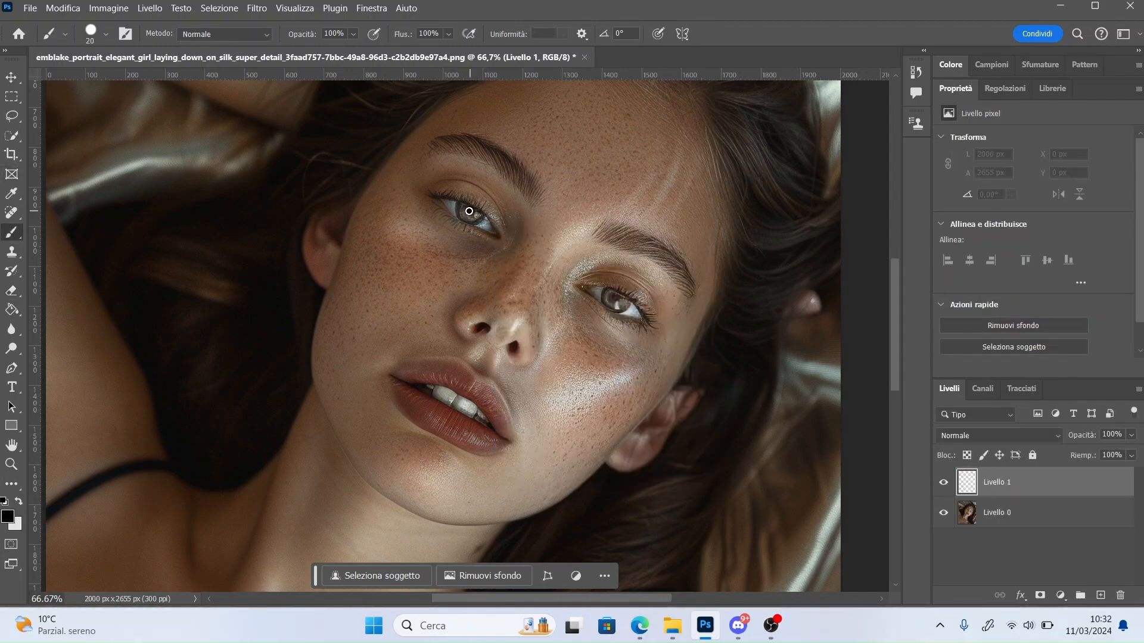
pyautogui.click(616, 297)
# Step: Set the pupil layer's blend mode to Luce soffusa and adjust its Blend If sliders in the layer style
pyautogui.click(989, 436)
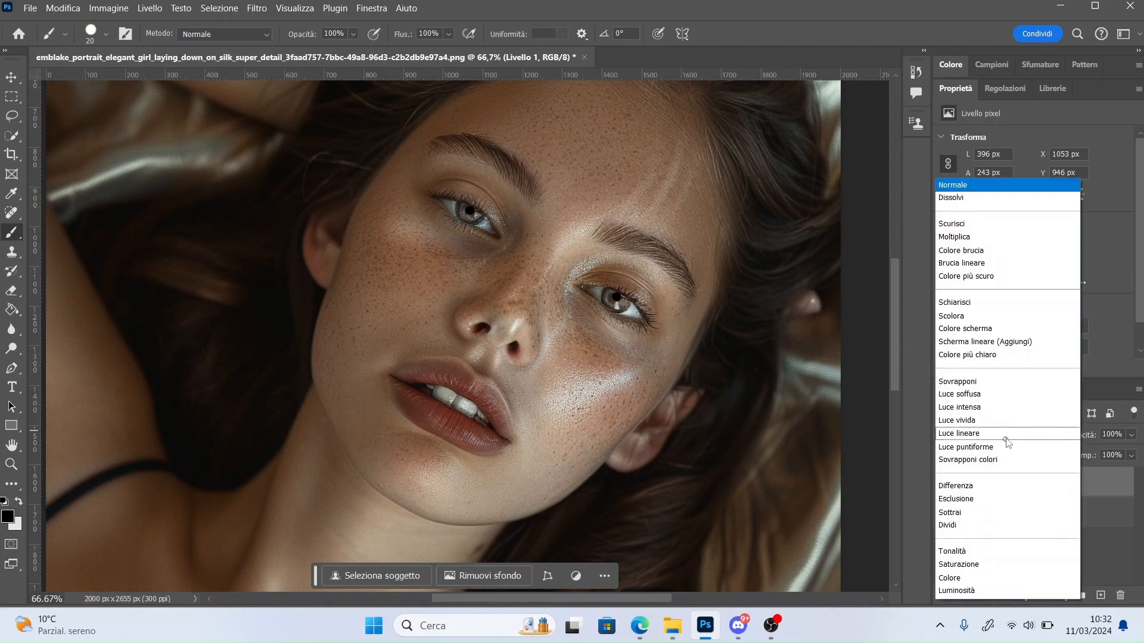
pyautogui.click(967, 394)
pyautogui.doubleClick(1122, 488)
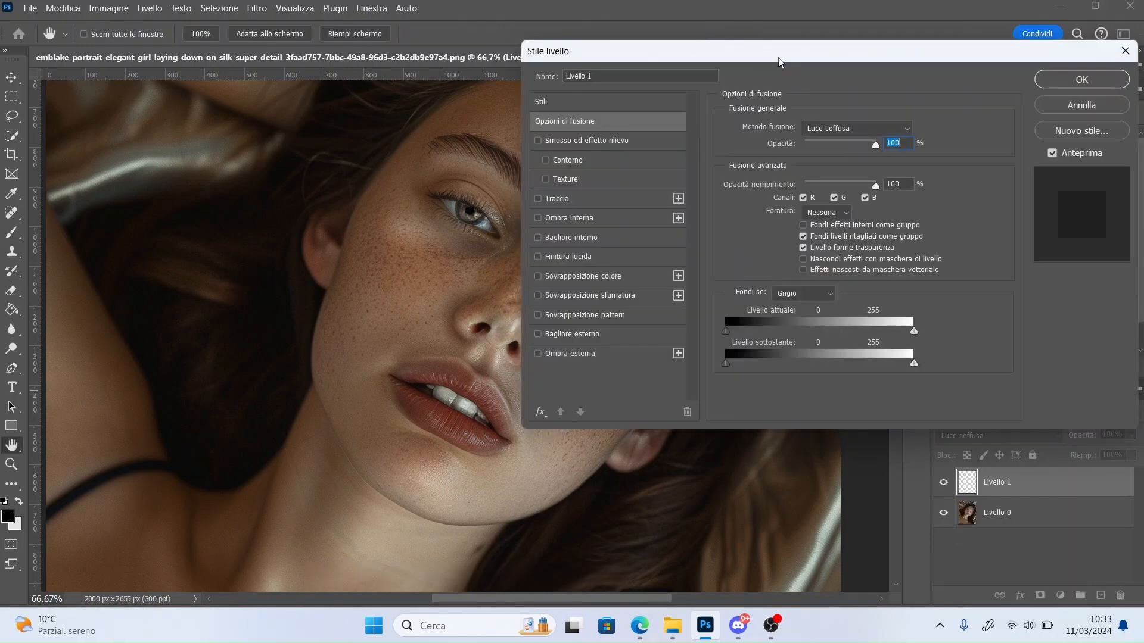
pyautogui.moveTo(1069, 384)
pyautogui.mouseDown()
pyautogui.moveTo(968, 384)
pyautogui.moveTo(1072, 386)
pyautogui.mouseUp()
pyautogui.moveTo(964, 384); pyautogui.dragTo(943, 385)
pyautogui.moveTo(1008, 78); pyautogui.dragTo(816, 64)
pyautogui.click(1034, 84)
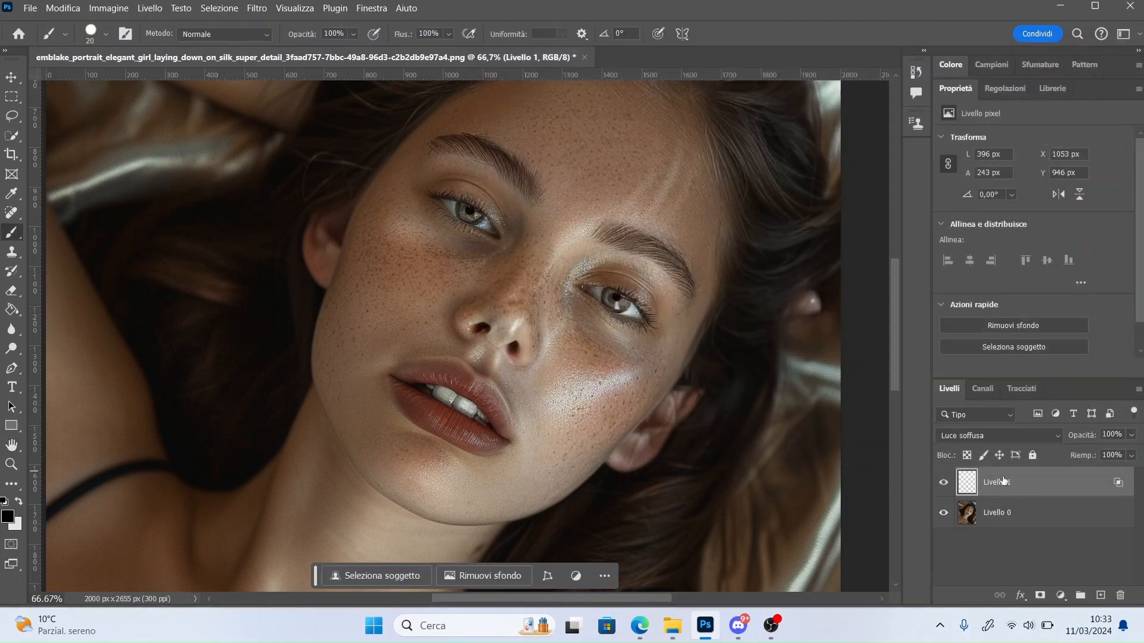
# Step: Set the pupil layer's opacity and fill both to 80%
pyautogui.moveTo(1114, 435); pyautogui.dragTo(1090, 446)
pyautogui.write('80')
pyautogui.write('80')
# Step: Soften the painted dots on both pupils with the Blur tool
pyautogui.click(11, 329)
pyautogui.click(620, 305)
pyautogui.click(478, 233)
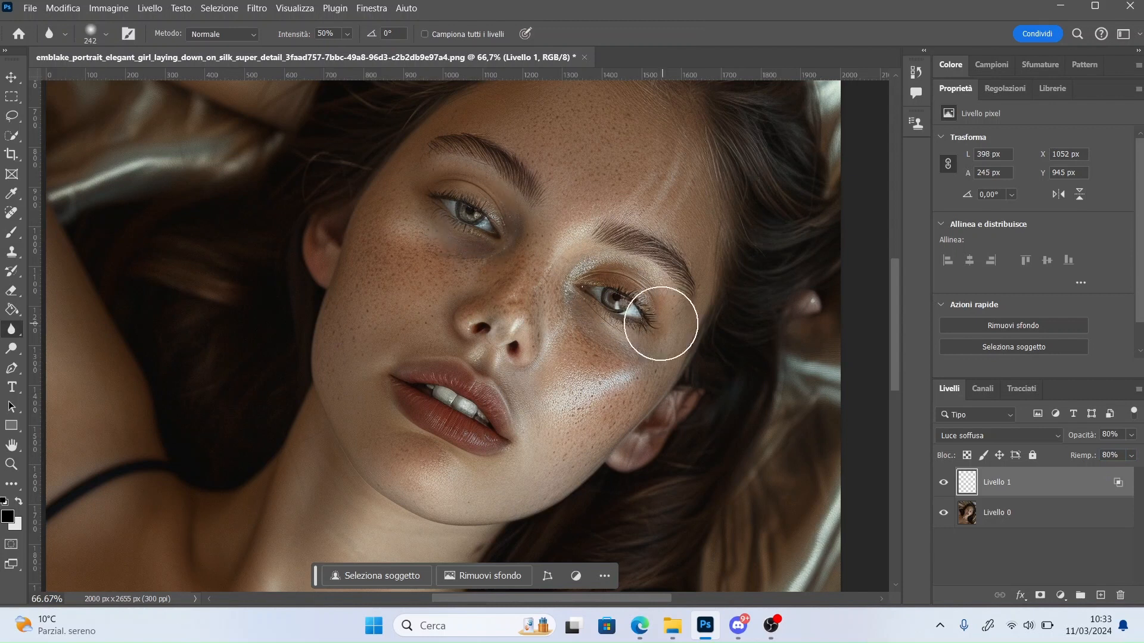
# Step: Set the pupil layer's opacity to 60%
pyautogui.click(12, 232)
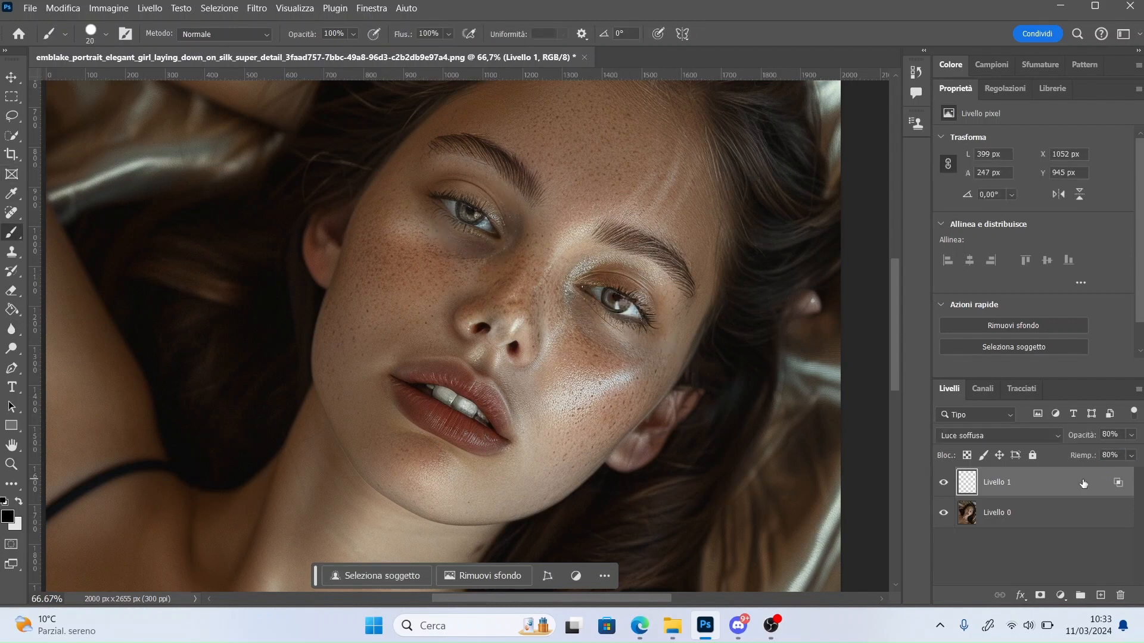
pyautogui.write('60')
pyautogui.press('Return')
pyautogui.scroll(-5, 892, 370)
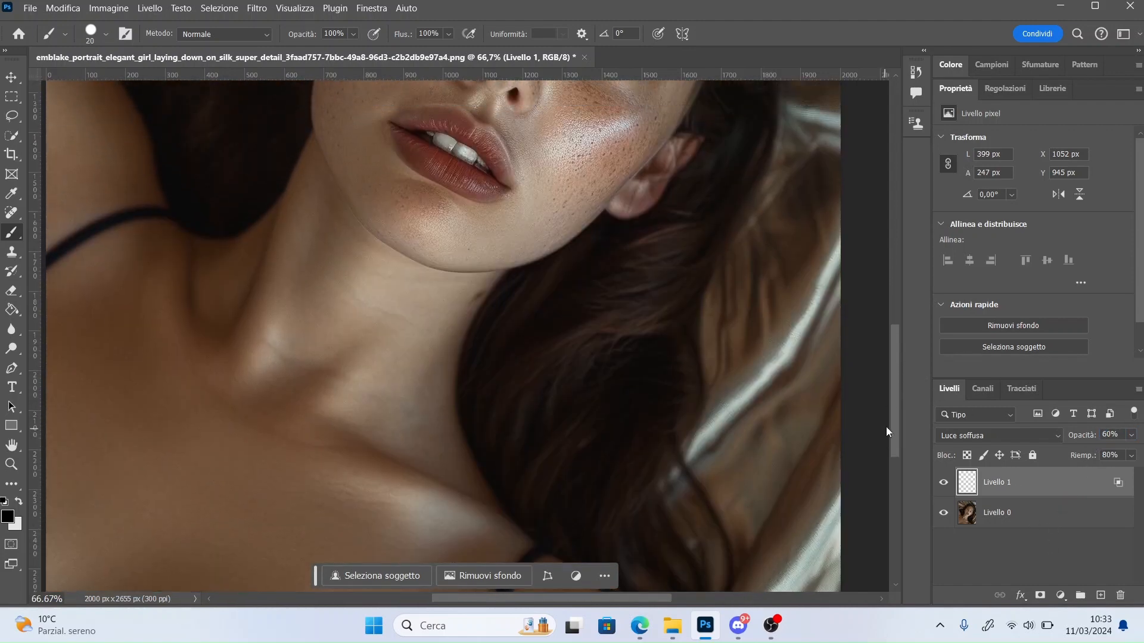
pyautogui.scroll(6, 885, 427)
pyautogui.write('2')
pyautogui.press('Return')
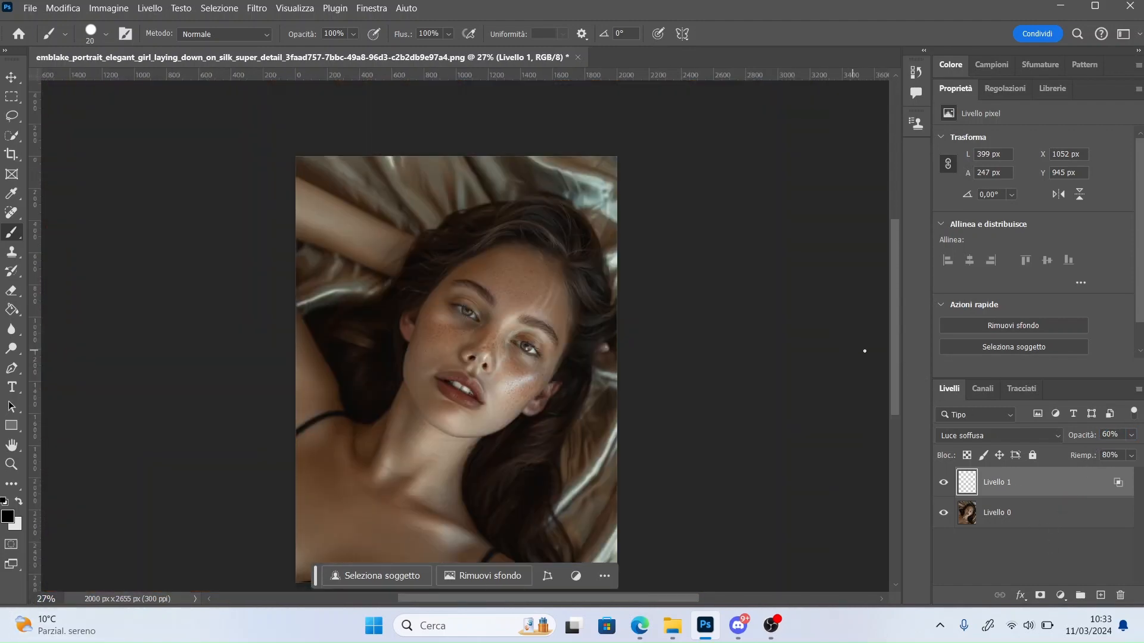
pyautogui.scroll(-2, 864, 349)
# Step: Open beautiful-luxury-necklace-jewelry-stand-neck.jpg as a separate document, then unlock and duplicate its background layer
pyautogui.click(673, 625)
pyautogui.moveTo(486, 351); pyautogui.dragTo(630, 56)
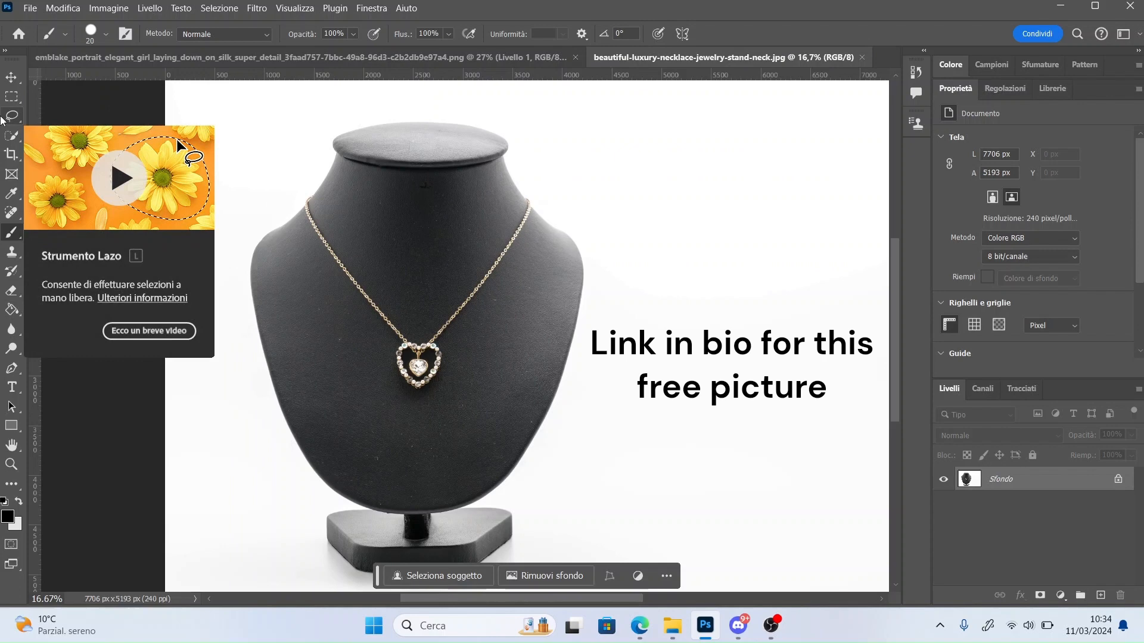
pyautogui.click(1117, 479)
pyautogui.rightClick(1107, 482)
pyautogui.click(1010, 191)
pyautogui.press('Return')
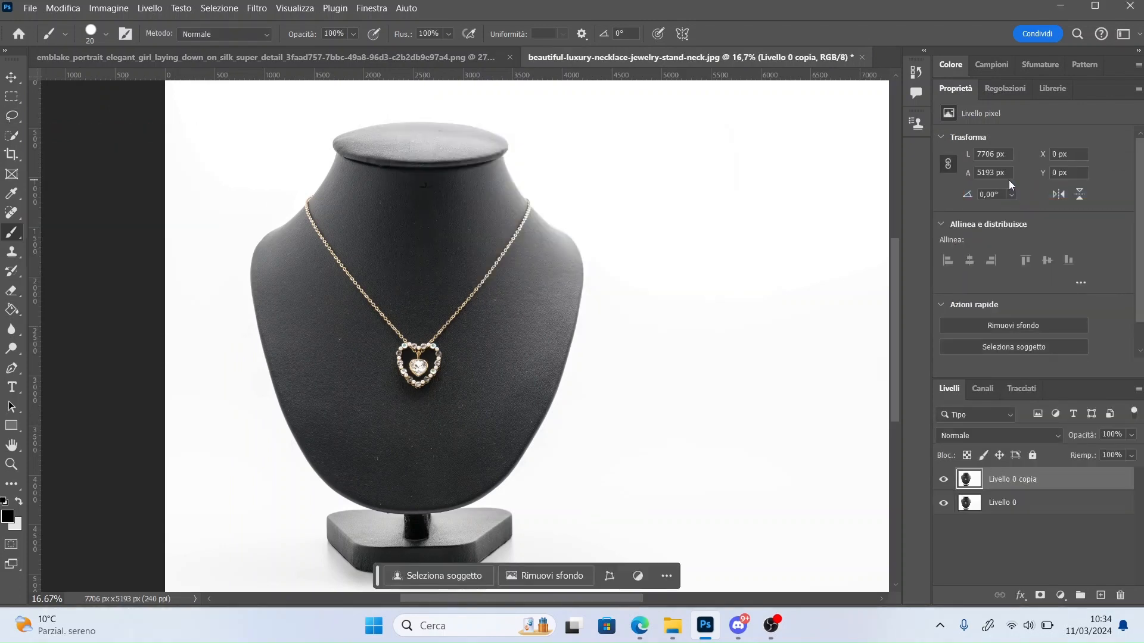
# Step: Select the necklace's chain and heart pendant with the Quick Selection tool, subtracting stray areas of the stand
pyautogui.click(11, 135)
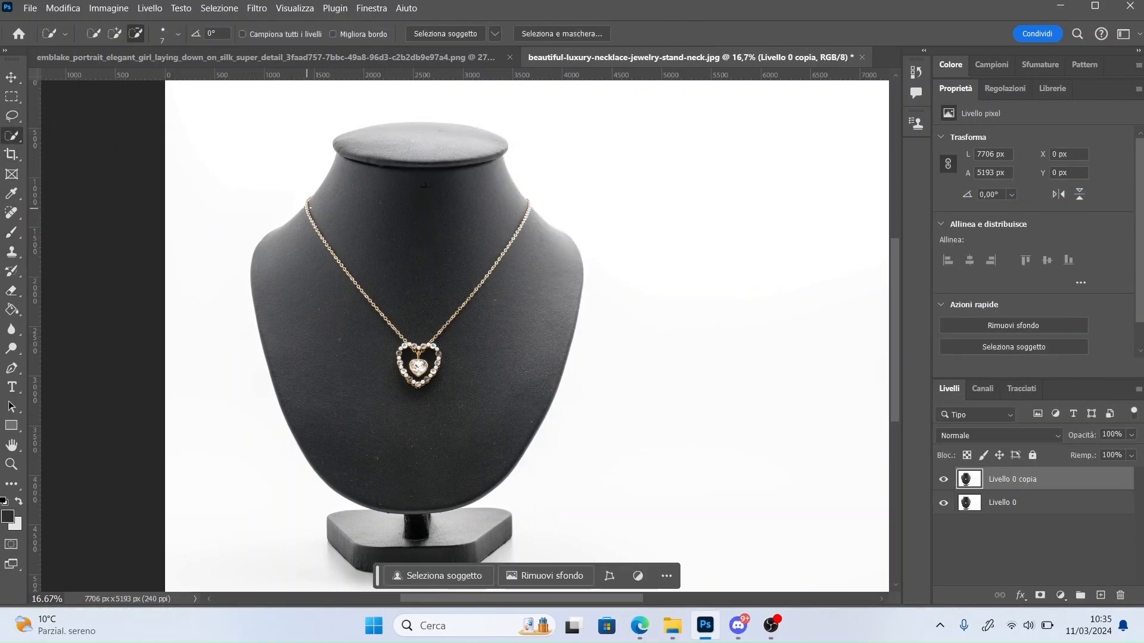
pyautogui.moveTo(308, 208)
pyautogui.mouseDown()
pyautogui.moveTo(408, 346)
pyautogui.moveTo(170, 384)
pyautogui.moveTo(166, 515)
pyautogui.moveTo(401, 350)
pyautogui.moveTo(404, 378)
pyautogui.moveTo(422, 384)
pyautogui.moveTo(434, 372)
pyautogui.moveTo(426, 381)
pyautogui.moveTo(440, 365)
pyautogui.moveTo(418, 350)
pyautogui.moveTo(528, 202)
pyautogui.mouseUp()
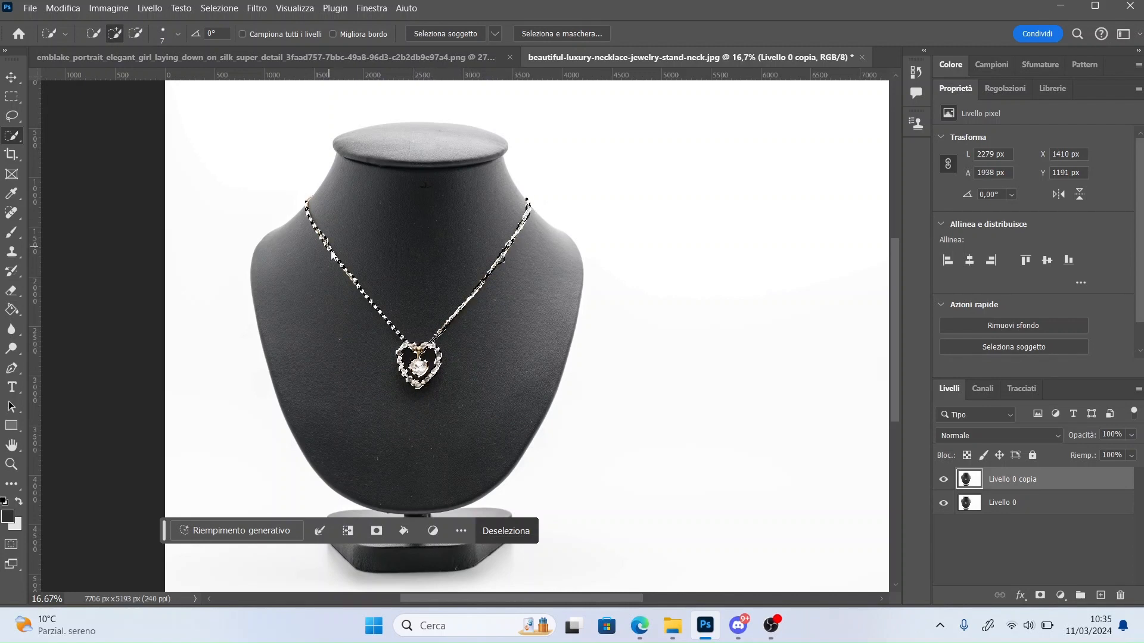
pyautogui.moveTo(363, 297); pyautogui.dragTo(398, 335)
pyautogui.keyDown('alt'); pyautogui.click(408, 243); pyautogui.keyUp('alt')
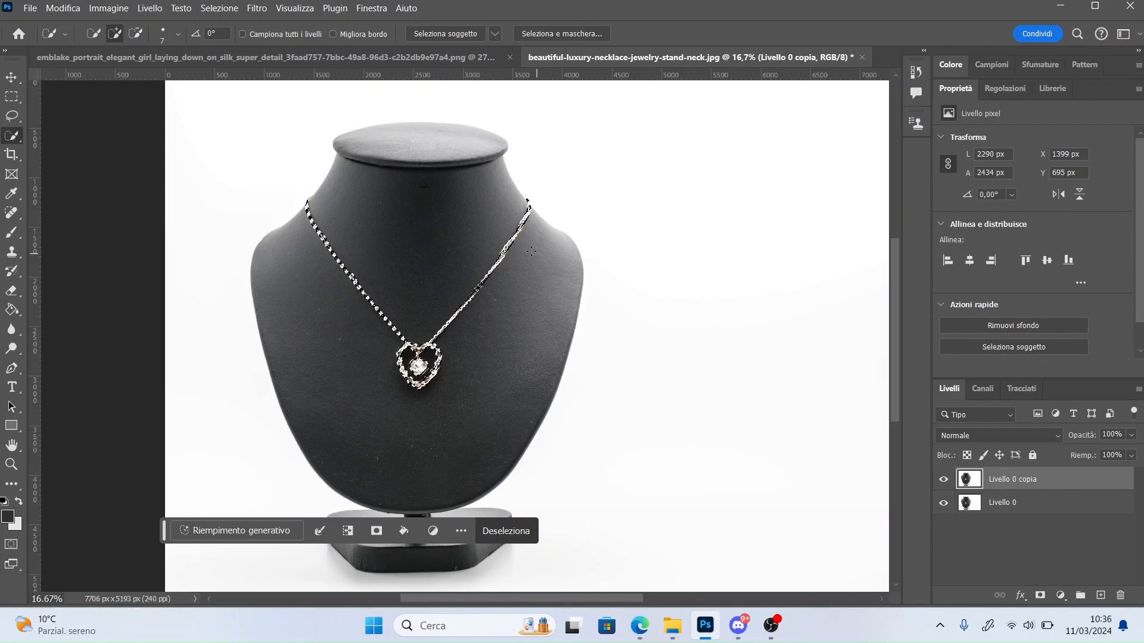
# Step: Refine the quick selection along both sides of the chain so it follows the links closely
pyautogui.scroll(6, 470, 338)
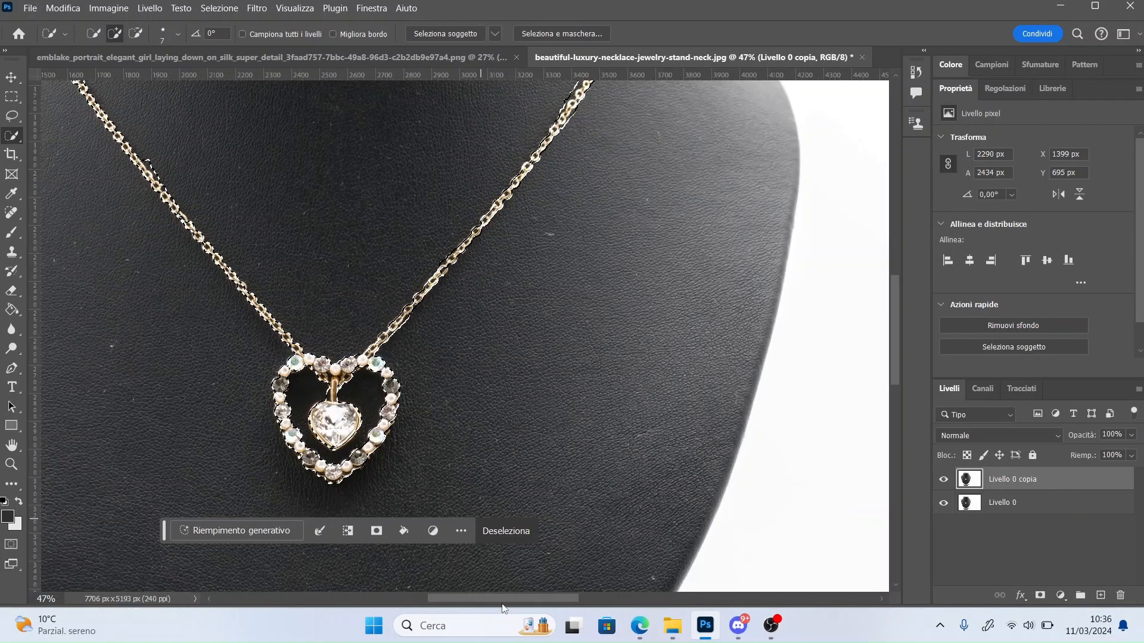
pyautogui.moveTo(503, 599); pyautogui.dragTo(463, 598)
pyautogui.scroll(5, 533, 392)
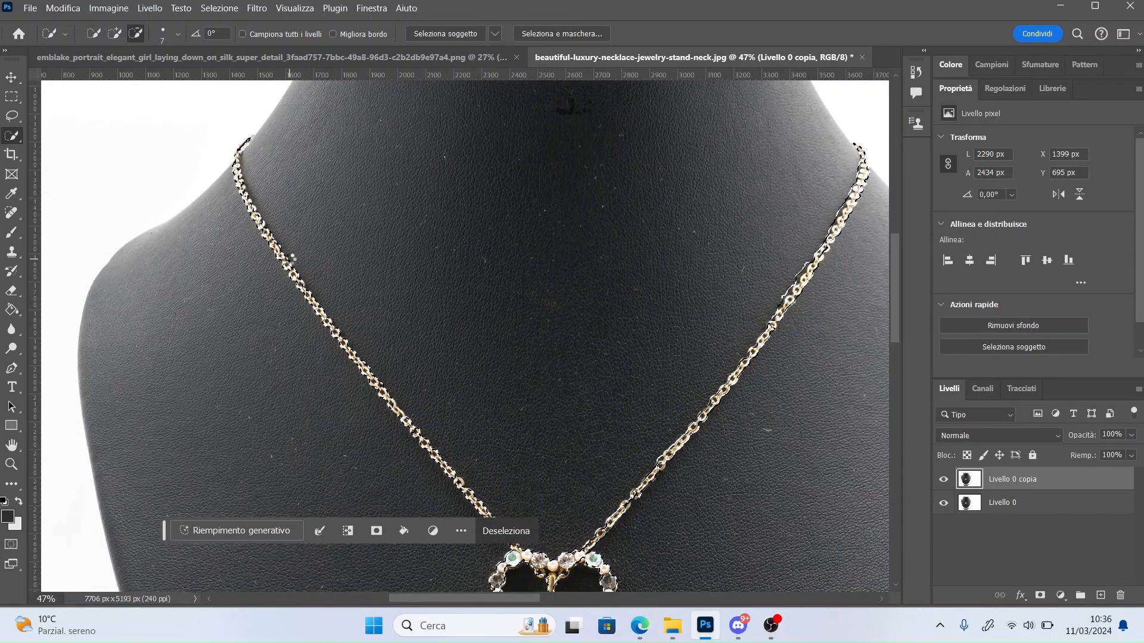
pyautogui.hscroll(5, 465, 333)
pyautogui.moveTo(545, 281); pyautogui.dragTo(527, 302)
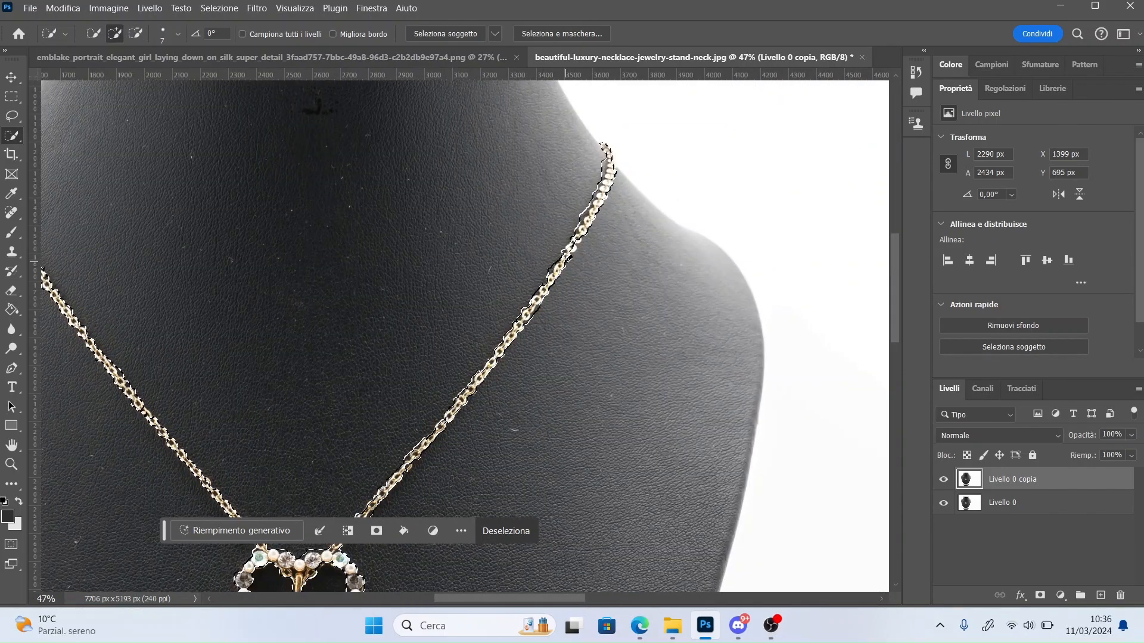
pyautogui.moveTo(555, 266); pyautogui.dragTo(571, 239)
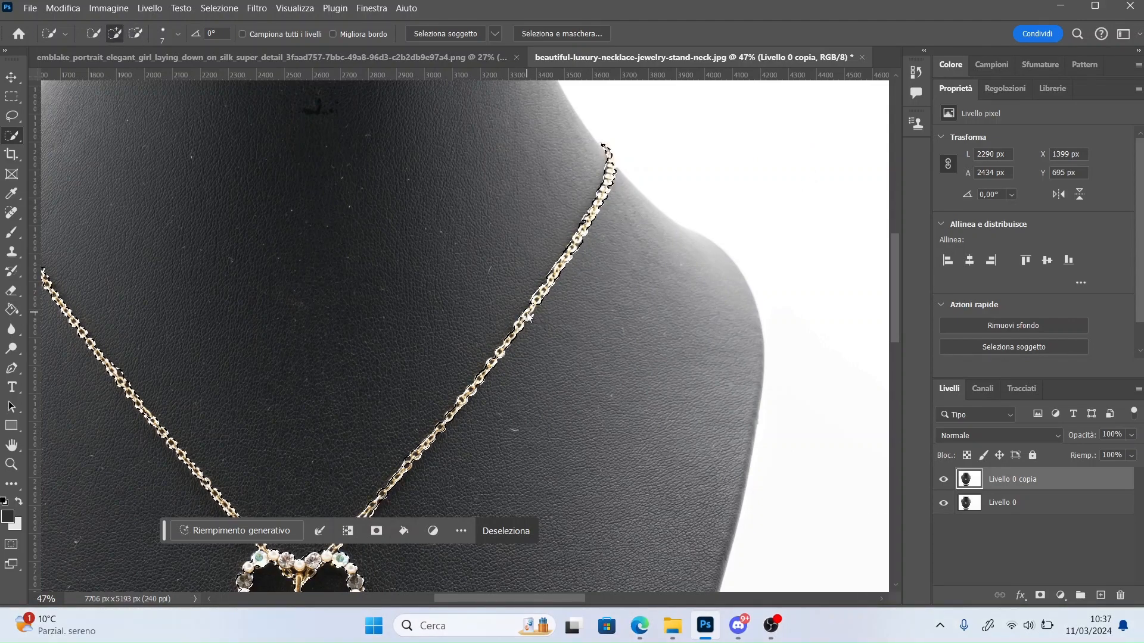
# Step: Mask the duplicated layer to the necklace selection and replace the original behind it with a red solid colour fill layer
pyautogui.click(1040, 595)
pyautogui.click(943, 503)
pyautogui.click(1060, 595)
pyautogui.click(1026, 330)
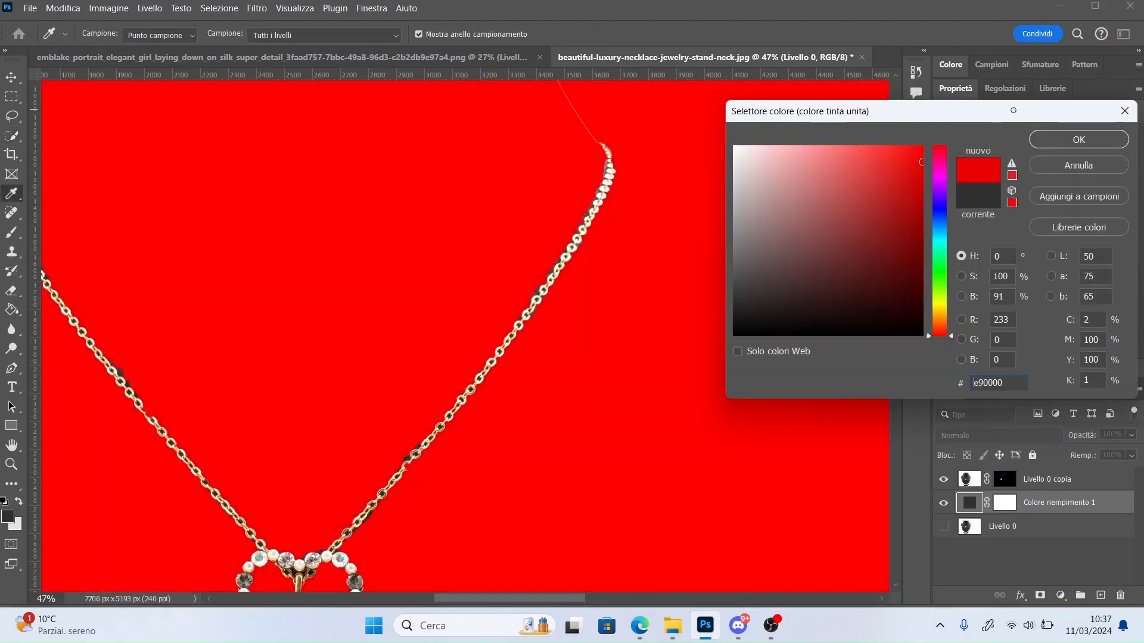
pyautogui.click(1080, 140)
# Step: Clean dark remnants along the chain's left strand on the necklace layer's mask with a 9 px hard pressure-size eraser, setting smoothing to 30%
pyautogui.moveTo(566, 599); pyautogui.dragTo(534, 609)
pyautogui.click(11, 291)
pyautogui.rightClick(516, 292)
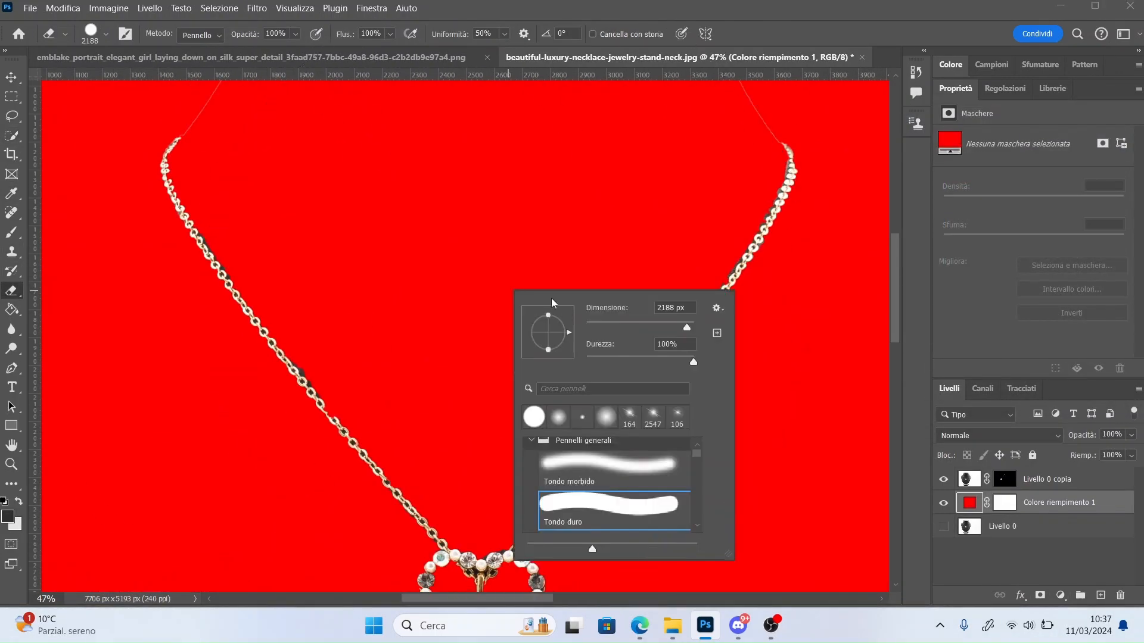
pyautogui.moveTo(697, 453); pyautogui.dragTo(699, 457)
pyautogui.click(625, 498)
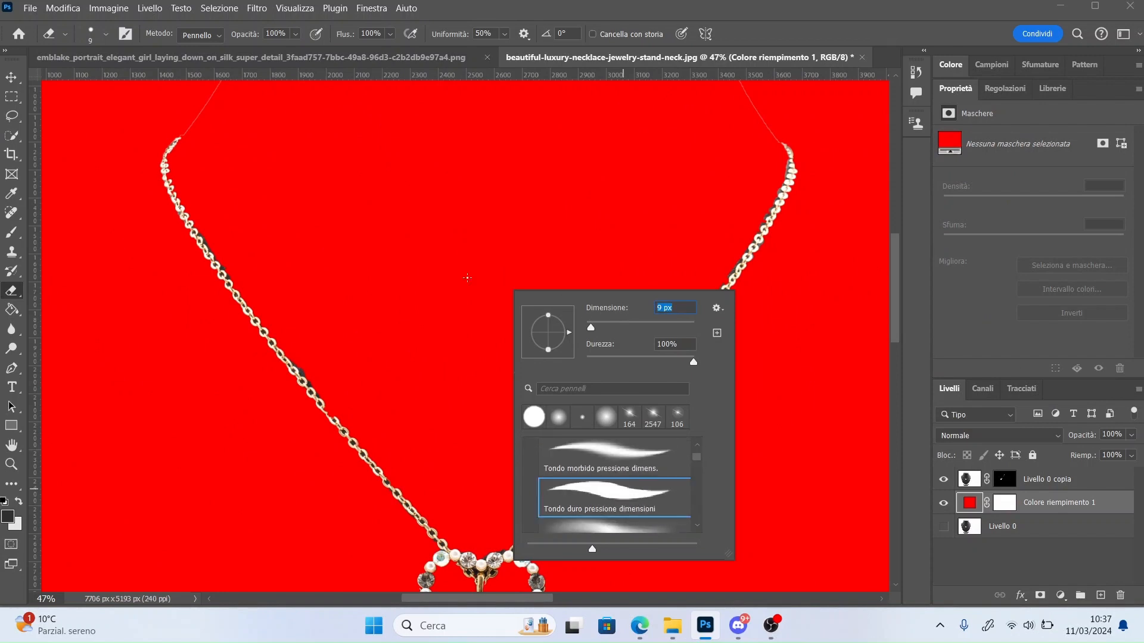
pyautogui.click(467, 276)
pyautogui.click(700, 256)
pyautogui.click(1004, 479)
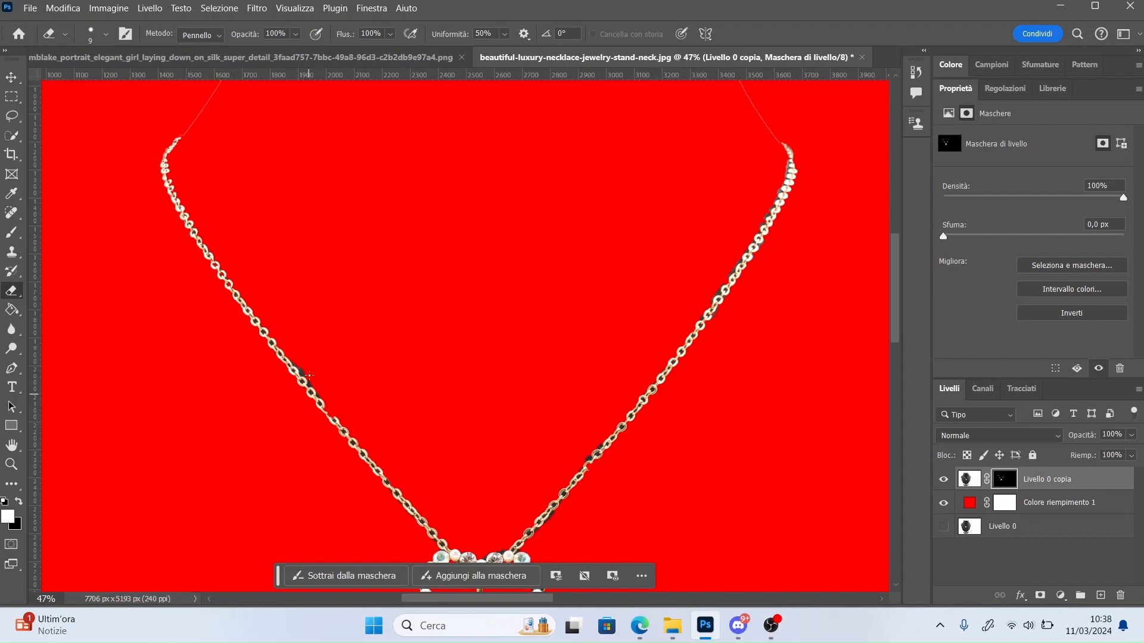
pyautogui.scroll(-3, 310, 375)
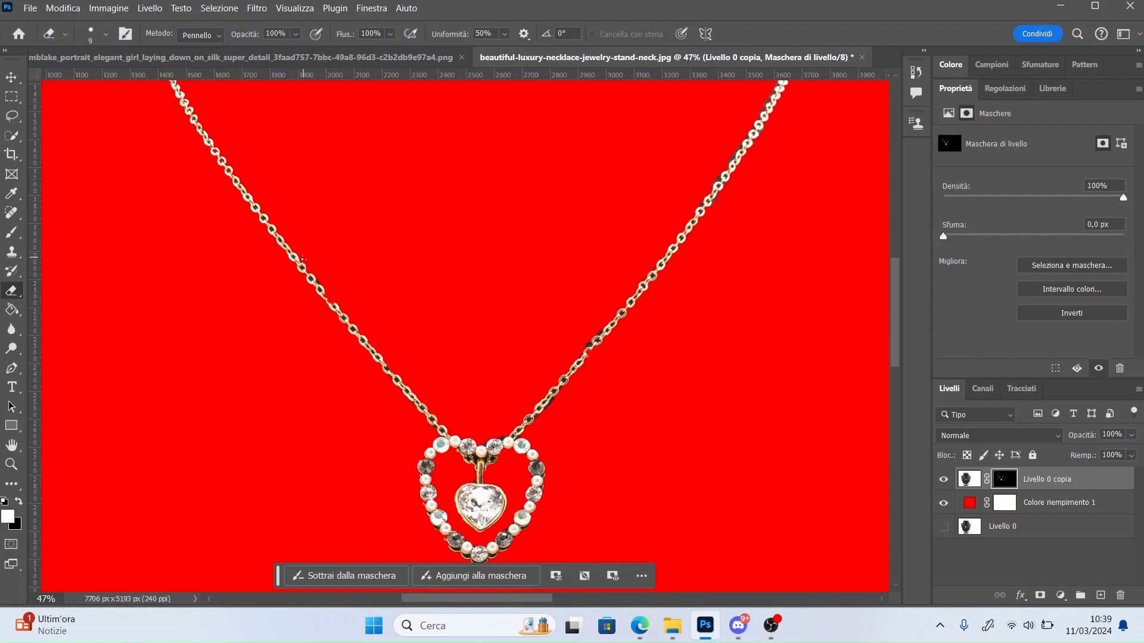
pyautogui.hotkey('alt', '3')
# Step: Restore missing chain links by painting white on the necklace layer's mask with an 11 px pressure-size brush
pyautogui.click(11, 233)
pyautogui.rightClick(391, 299)
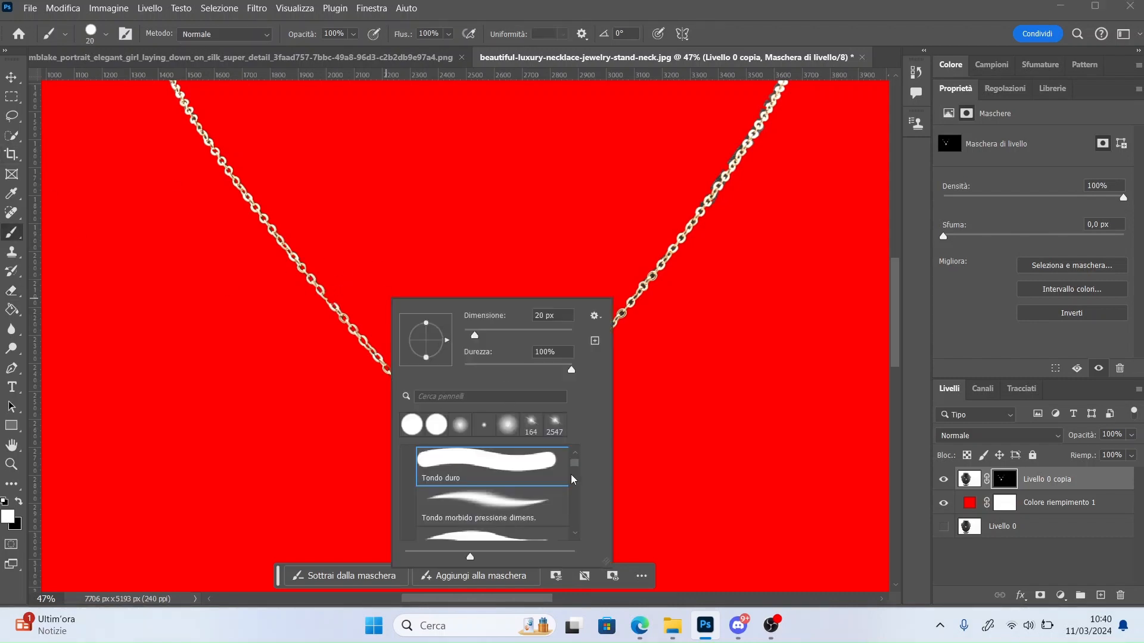
pyautogui.moveTo(574, 466); pyautogui.dragTo(564, 467)
pyautogui.click(490, 519)
pyautogui.moveTo(473, 335); pyautogui.dragTo(469, 334)
pyautogui.press('Return')
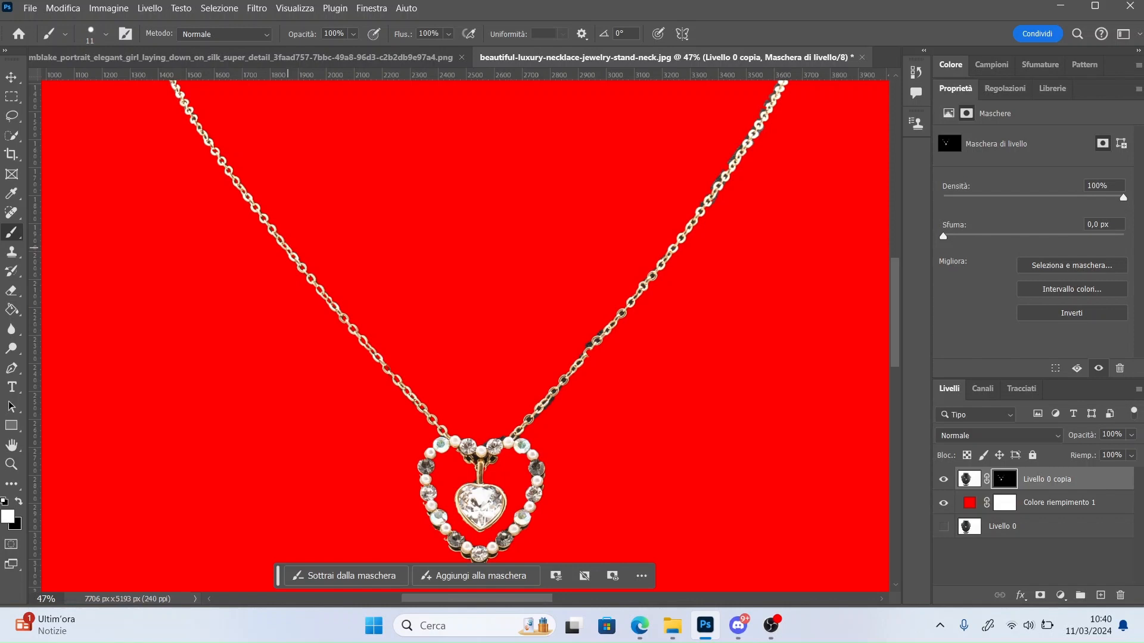
pyautogui.scroll(3, 162, 179)
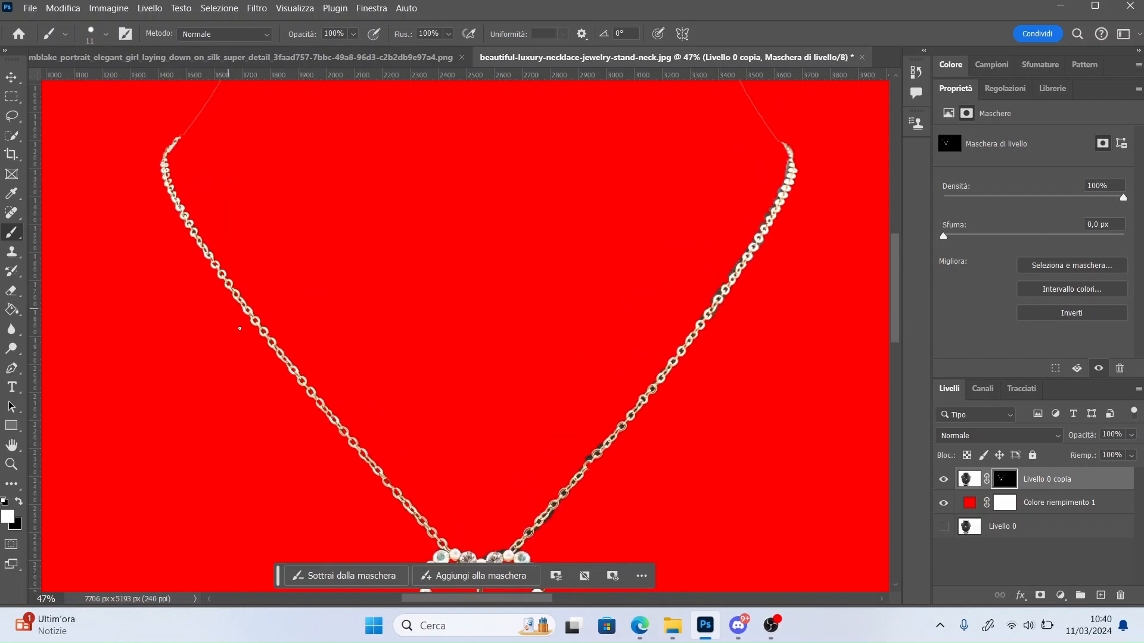
# Step: Clean the chain's left end, lower right strand and heart pendant on the necklace mask with the 9 px eraser and 11 px brush
pyautogui.press('e')
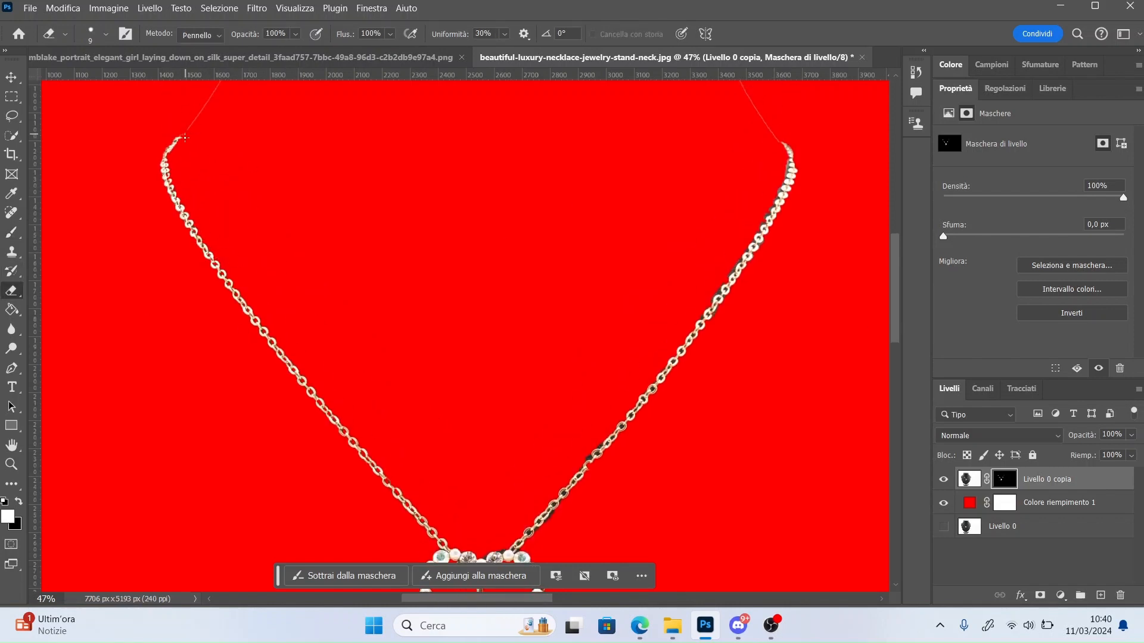
pyautogui.press('b')
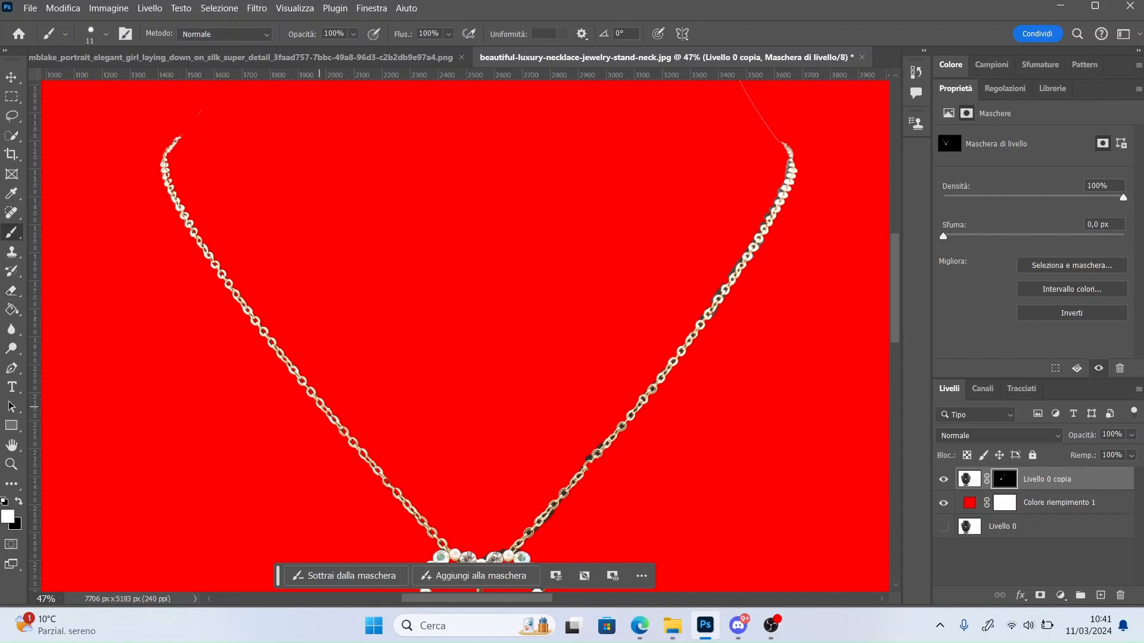
pyautogui.scroll(-3, 395, 324)
pyautogui.press('e')
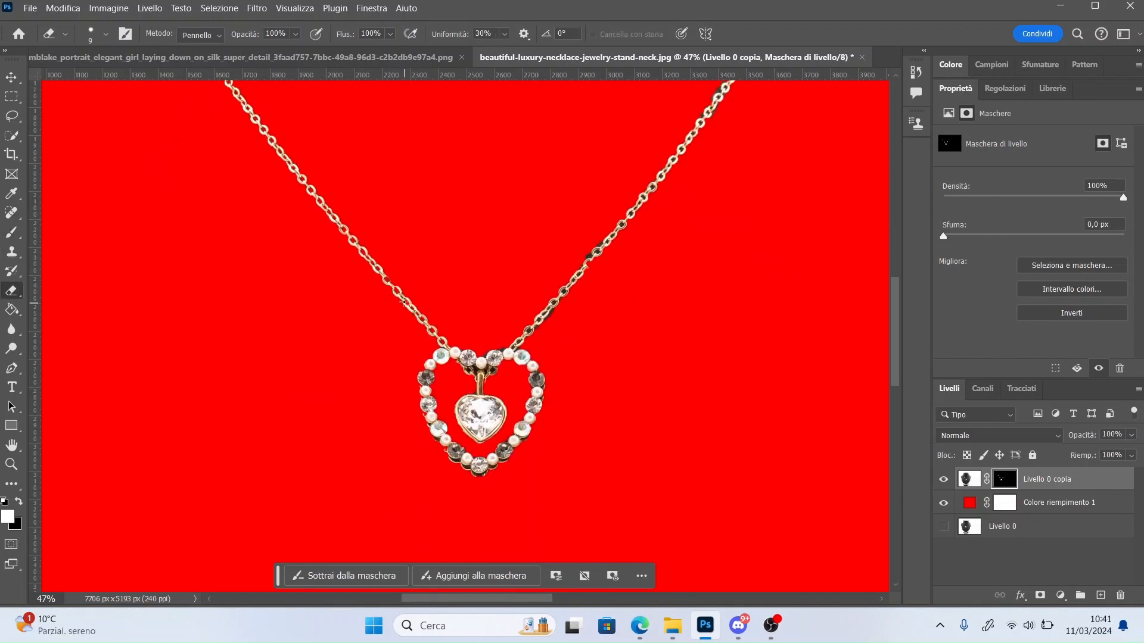
pyautogui.press('b')
pyautogui.press('e')
pyautogui.moveTo(503, 602); pyautogui.dragTo(520, 602)
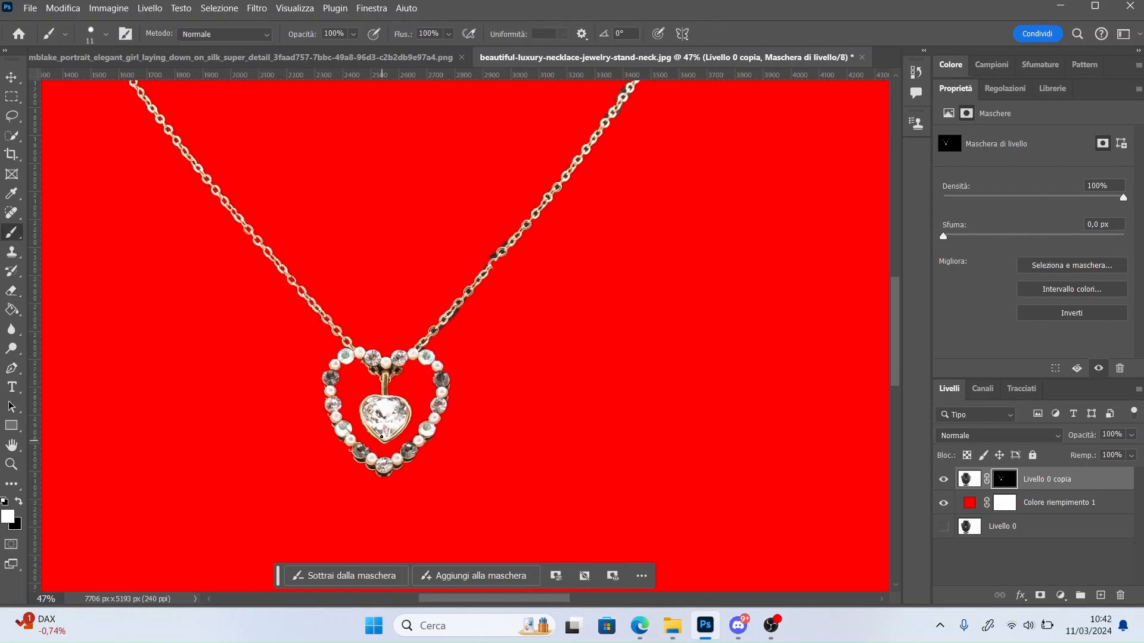
pyautogui.press('b')
pyautogui.click(18, 293)
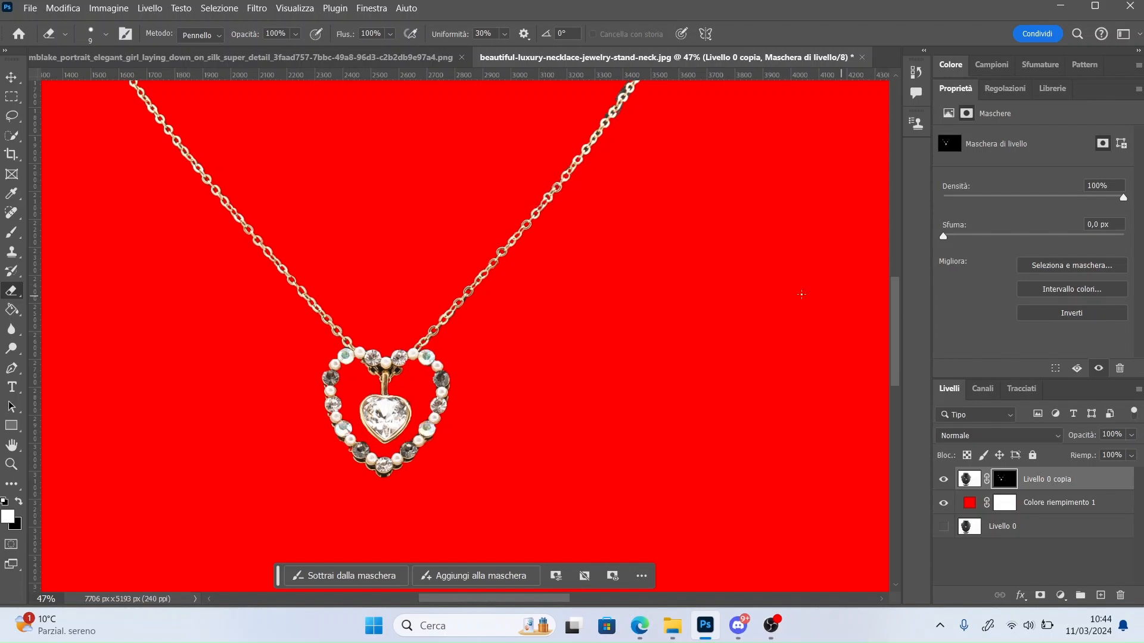
# Step: Refine the mask along the upper links of the chain's right strand, alternating the 9 px eraser and 11 px white brush
pyautogui.scroll(3, 438, 340)
pyautogui.hscroll(3, 438, 340)
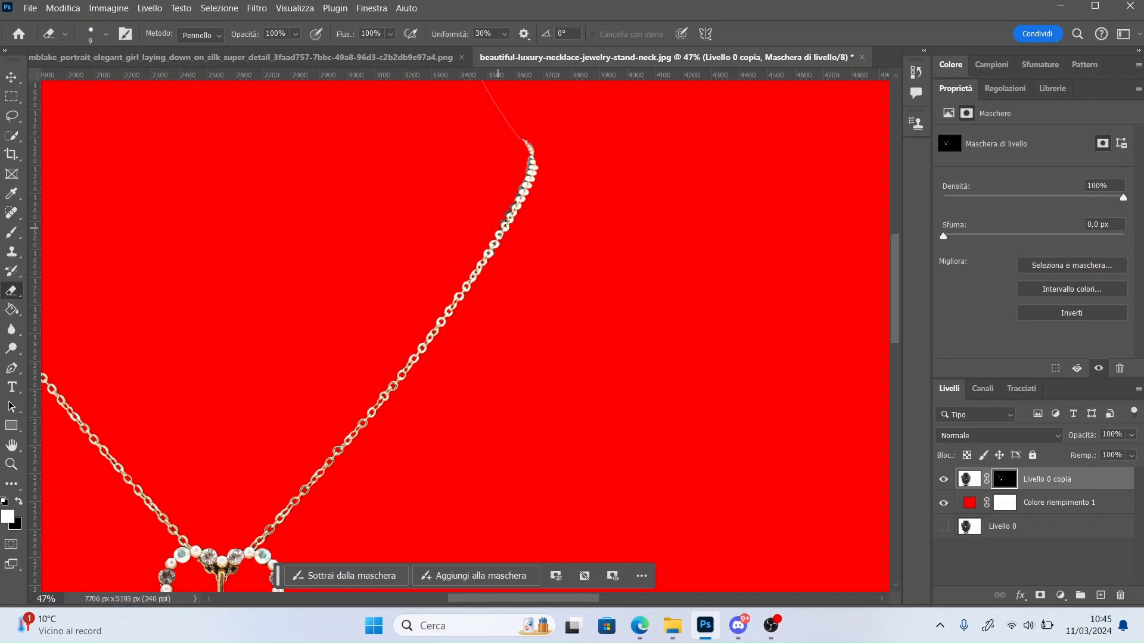
pyautogui.press('b')
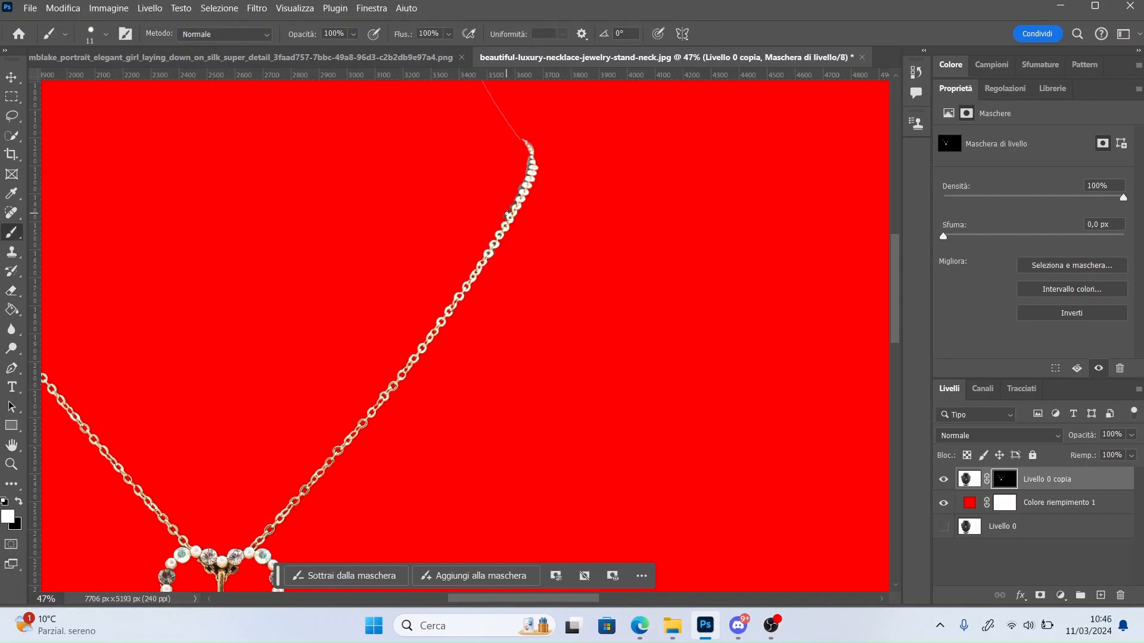
pyautogui.press('e')
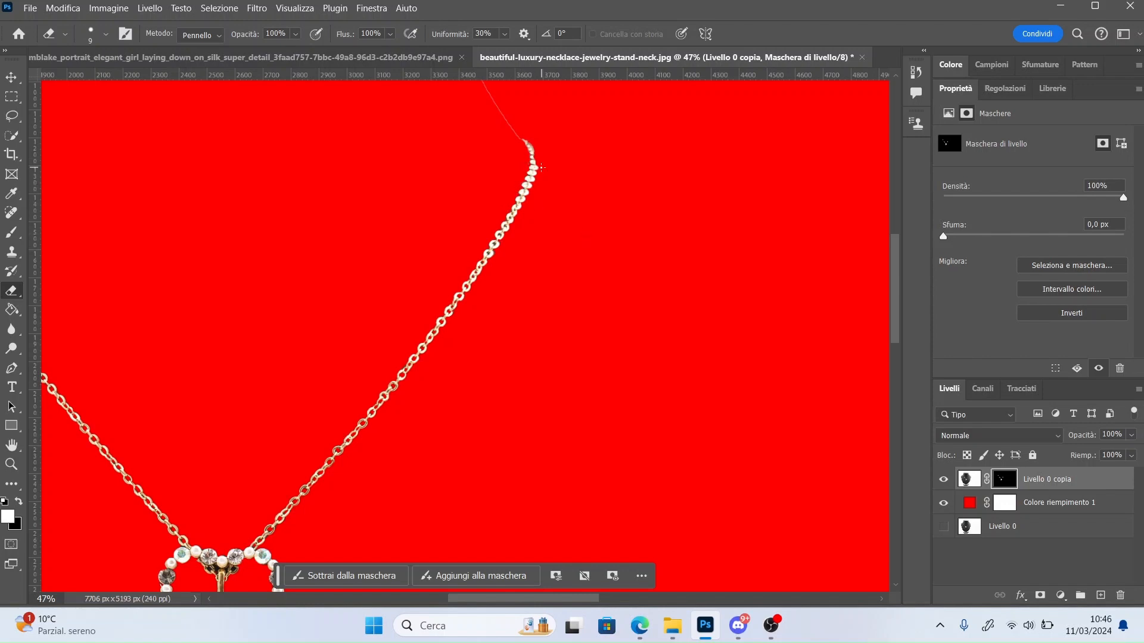
pyautogui.press('b')
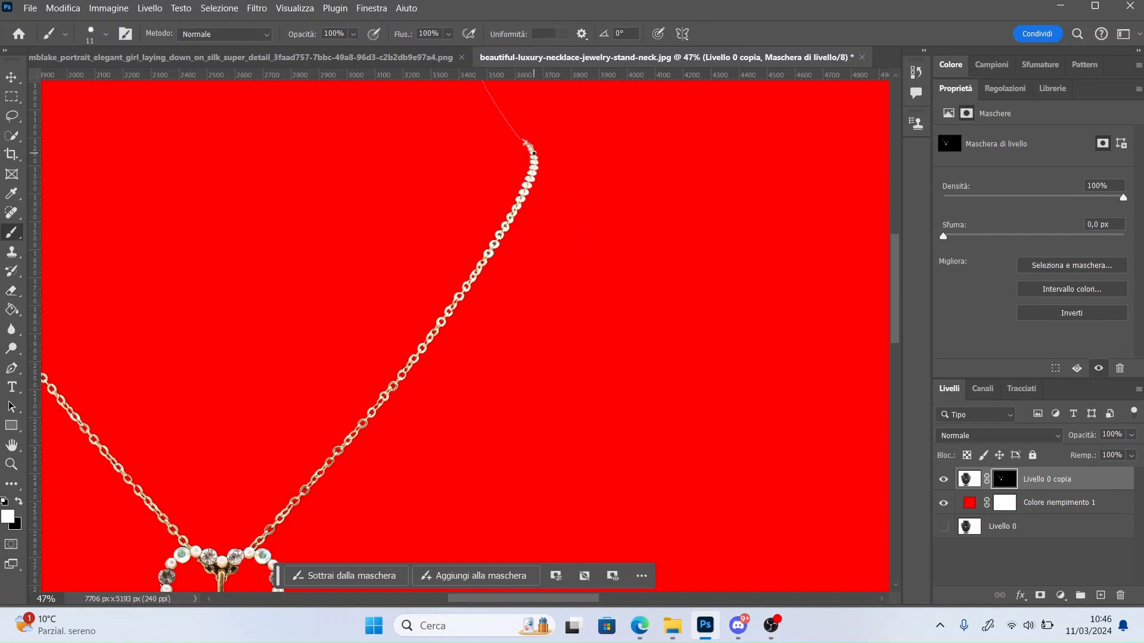
pyautogui.press('e')
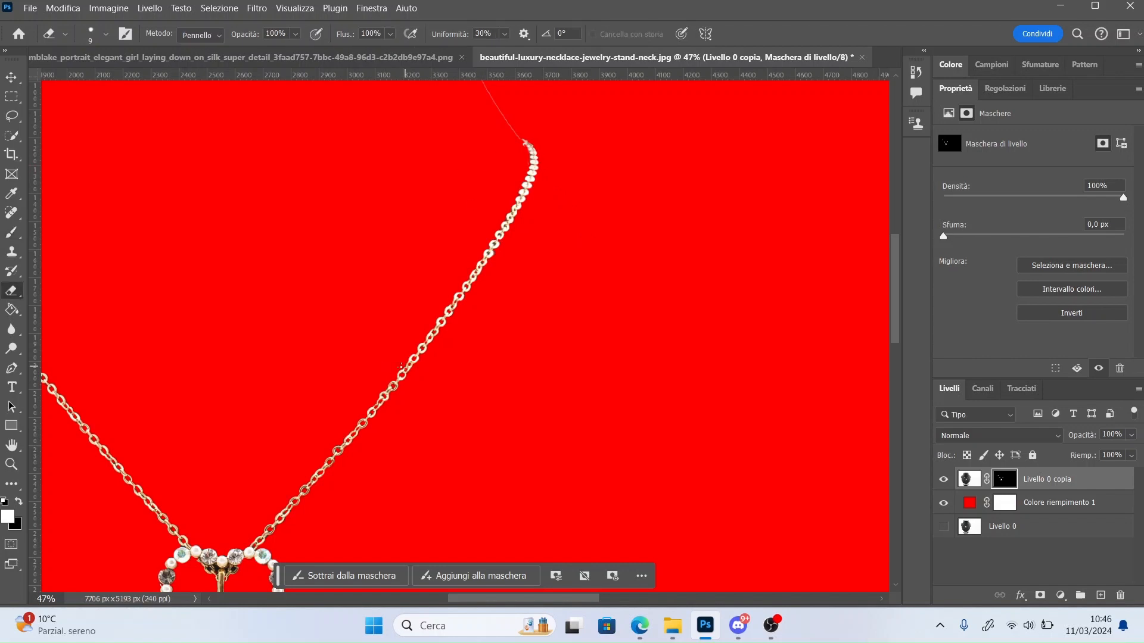
# Step: Erase the thin leftover neck outline between the two chain ends from the mask with a 72 px eraser
pyautogui.moveTo(487, 600); pyautogui.dragTo(449, 599)
pyautogui.moveTo(897, 335); pyautogui.dragTo(900, 291)
pyautogui.rightClick(273, 277)
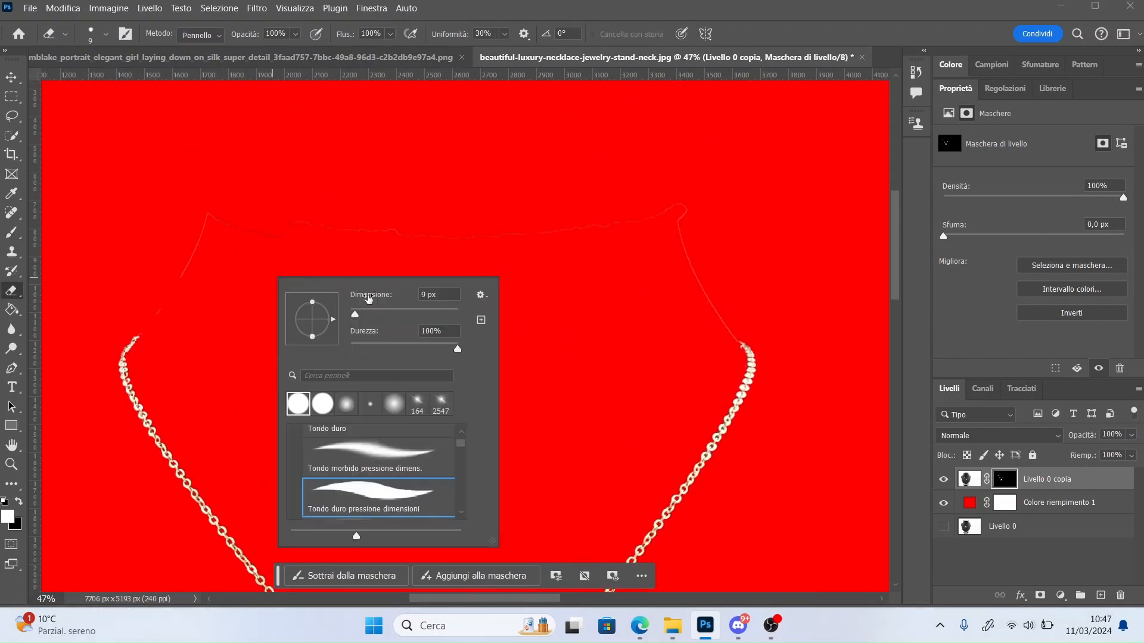
pyautogui.click(389, 310)
pyautogui.moveTo(209, 216)
pyautogui.mouseDown()
pyautogui.moveTo(312, 222)
pyautogui.moveTo(728, 338)
pyautogui.mouseUp()
pyautogui.moveTo(201, 235); pyautogui.dragTo(150, 322)
# Step: Hide the red colour fill layer and copy the masked necklace layer into the portrait document
pyautogui.doubleClick(43, 599)
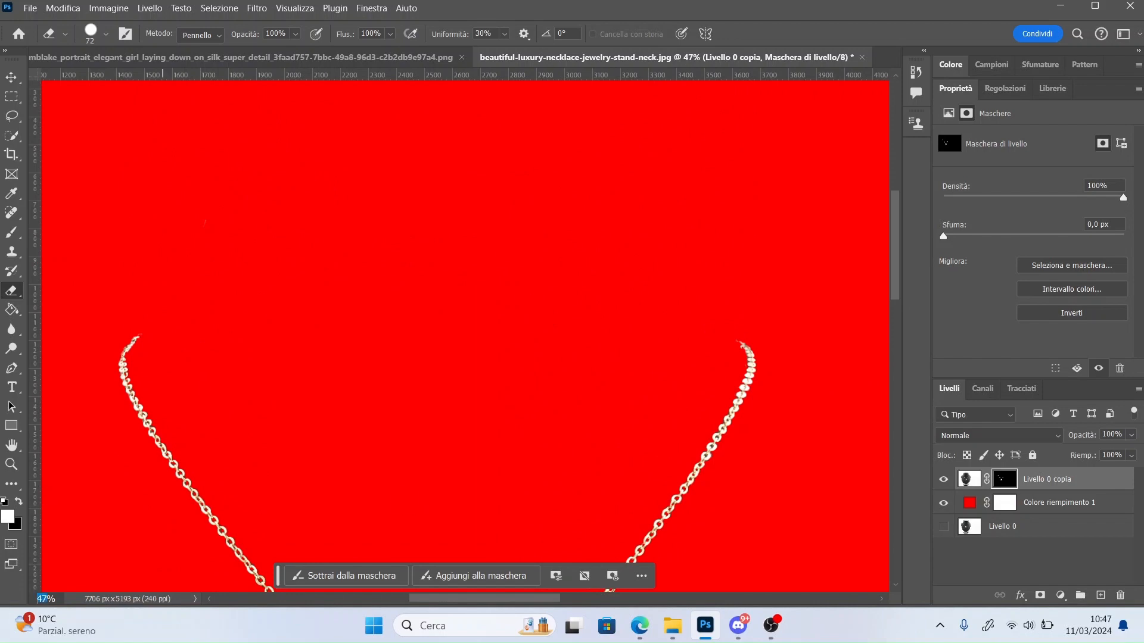
pyautogui.write('17')
pyautogui.press('Return')
pyautogui.moveTo(897, 374); pyautogui.dragTo(902, 425)
pyautogui.click(943, 503)
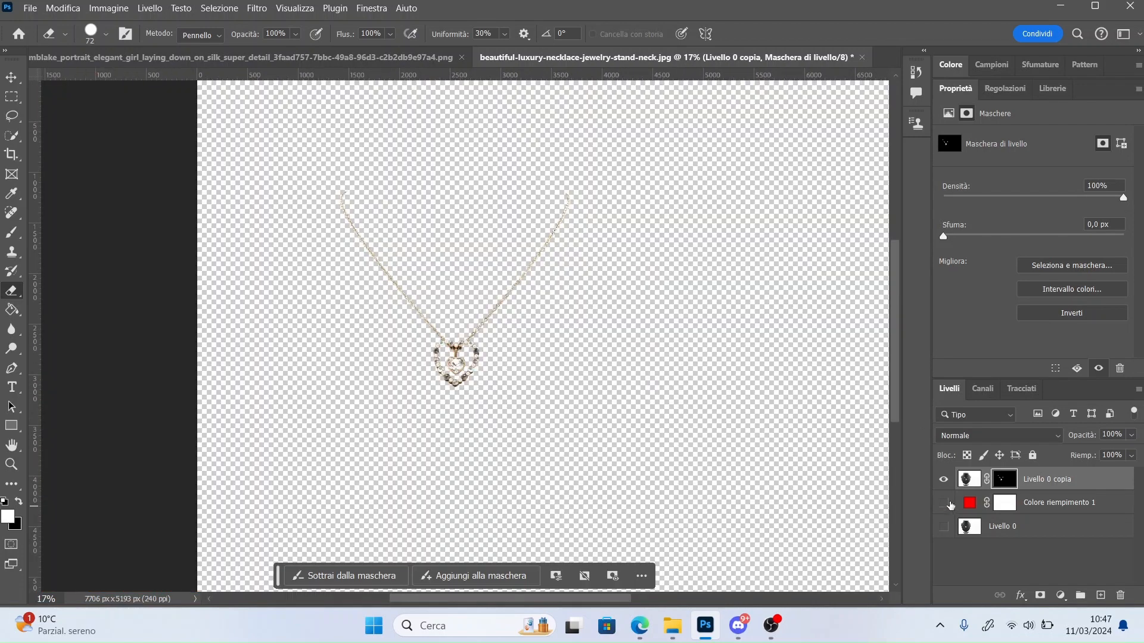
pyautogui.click(14, 81)
pyautogui.moveTo(975, 484); pyautogui.dragTo(447, 426)
# Step: Free-transform the necklace, scaling it down and rotating it clockwise so the pendant rests on the chest and the chain ends reach the neck
pyautogui.rightClick(410, 326)
pyautogui.click(477, 466)
pyautogui.moveTo(353, 276); pyautogui.dragTo(606, 261)
pyautogui.moveTo(55, 393); pyautogui.dragTo(589, 307)
pyautogui.moveTo(584, 329); pyautogui.dragTo(190, 309)
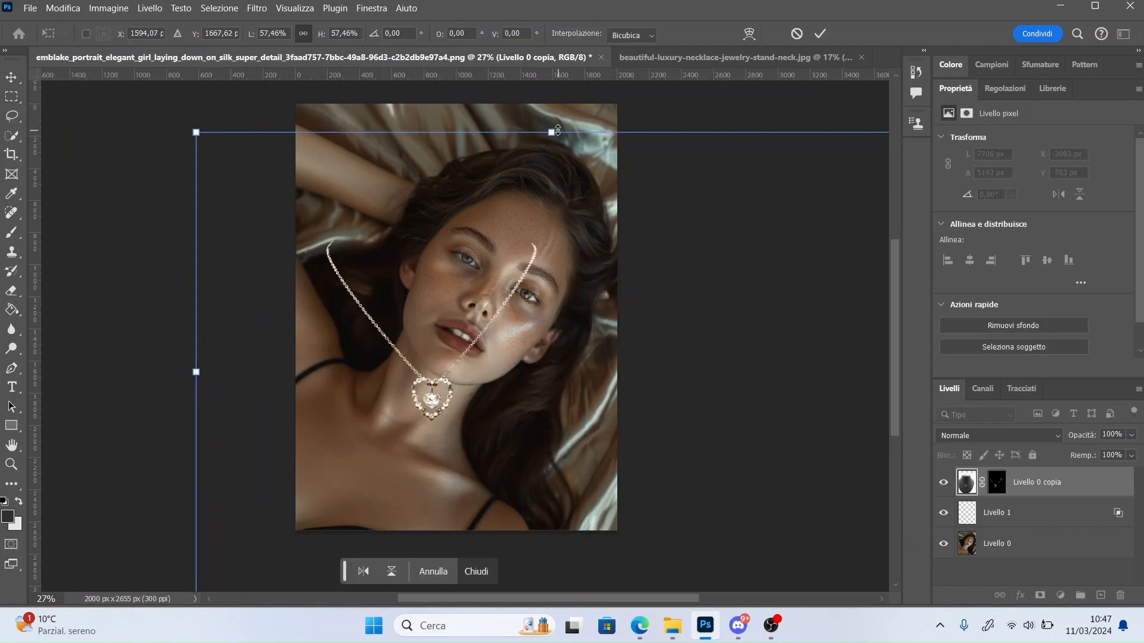
pyautogui.moveTo(552, 132); pyautogui.dragTo(551, 289)
pyautogui.moveTo(581, 432); pyautogui.dragTo(502, 459)
pyautogui.moveTo(742, 305); pyautogui.dragTo(625, 493)
pyautogui.moveTo(528, 495); pyautogui.dragTo(477, 542)
pyautogui.press('Return')
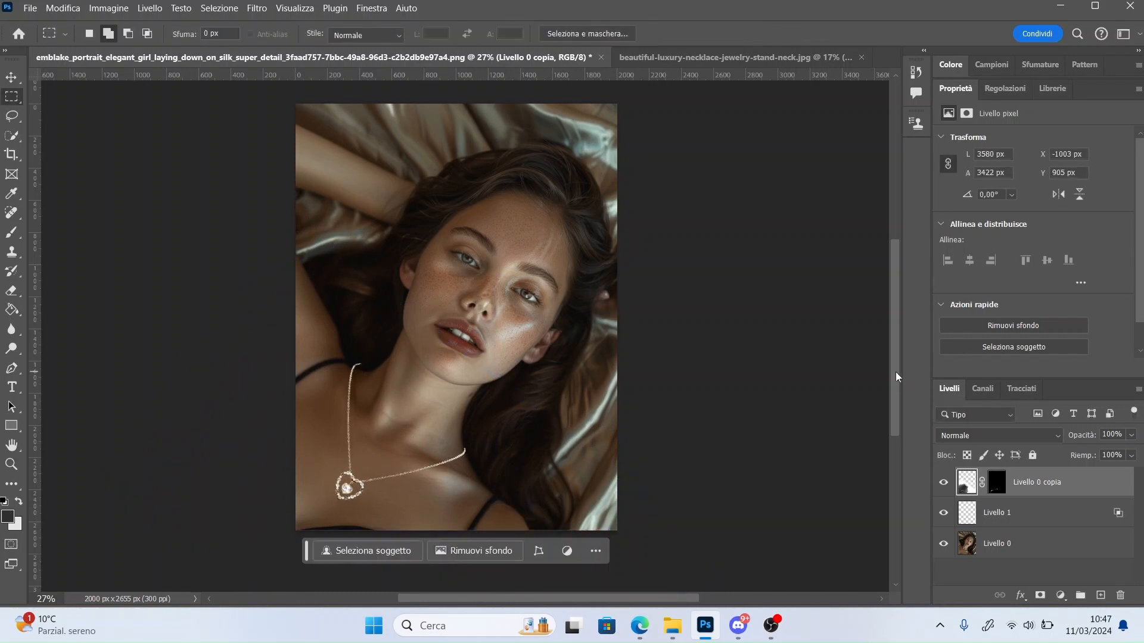
# Step: Touch up the necklace layer's mask around the heart pendant with a 5 px hard pressure-size eraser
pyautogui.scroll(-3, 895, 372)
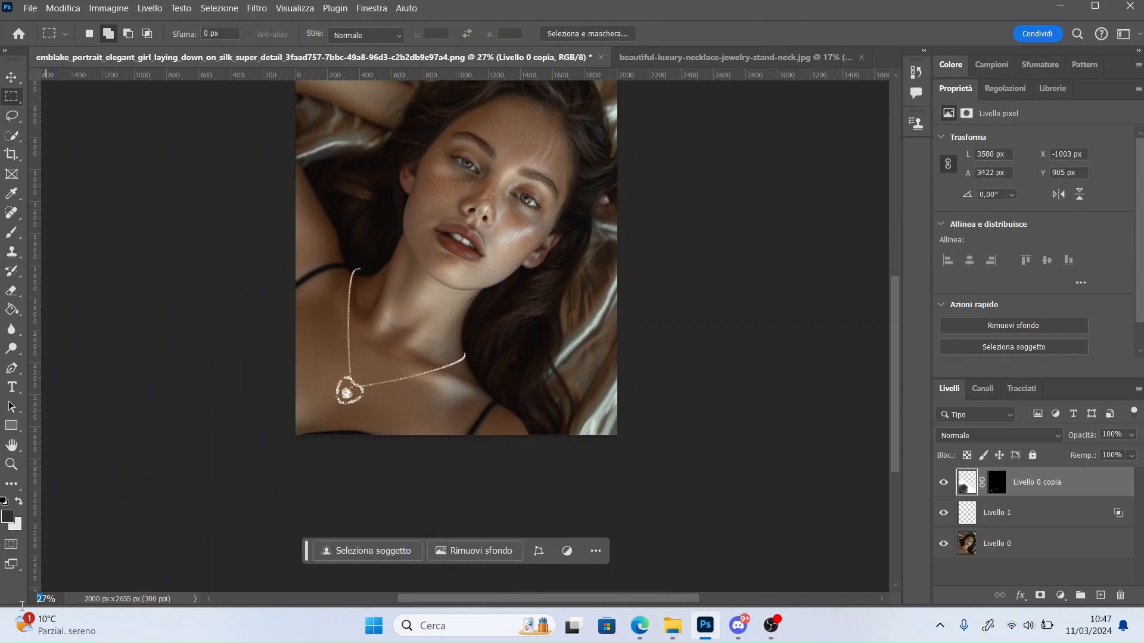
pyautogui.press('Return')
pyautogui.moveTo(577, 598); pyautogui.dragTo(519, 598)
pyautogui.moveTo(896, 380)
pyautogui.mouseDown()
pyautogui.moveTo(896, 370)
pyautogui.moveTo(895, 410)
pyautogui.mouseUp()
pyautogui.press('e')
pyautogui.click(996, 484)
pyautogui.rightClick(346, 362)
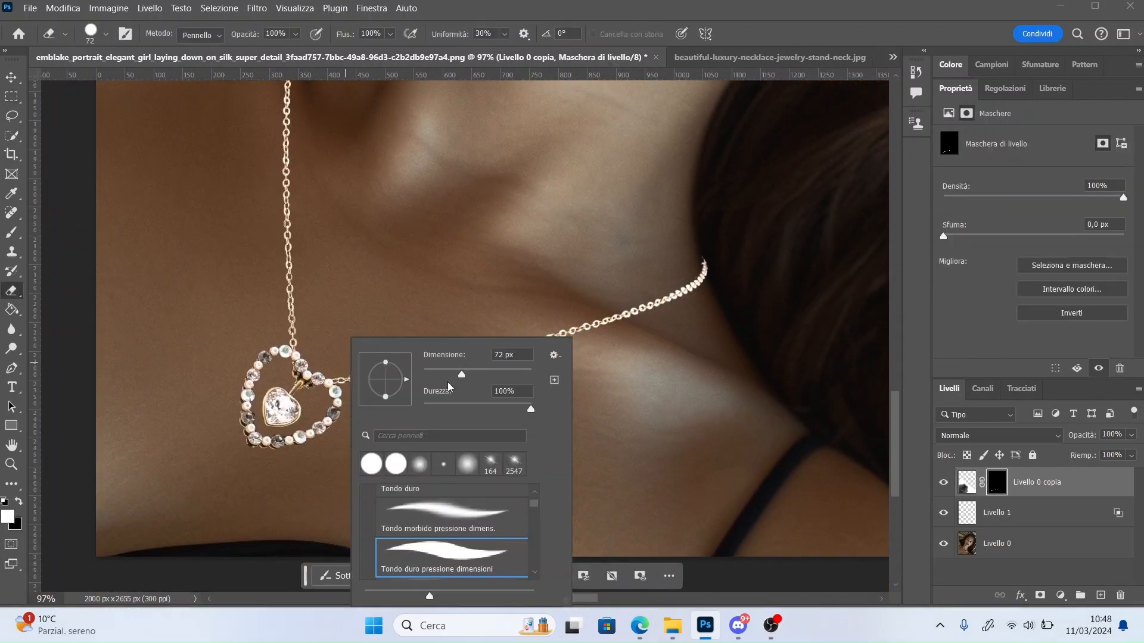
pyautogui.click(426, 374)
pyautogui.click(268, 402)
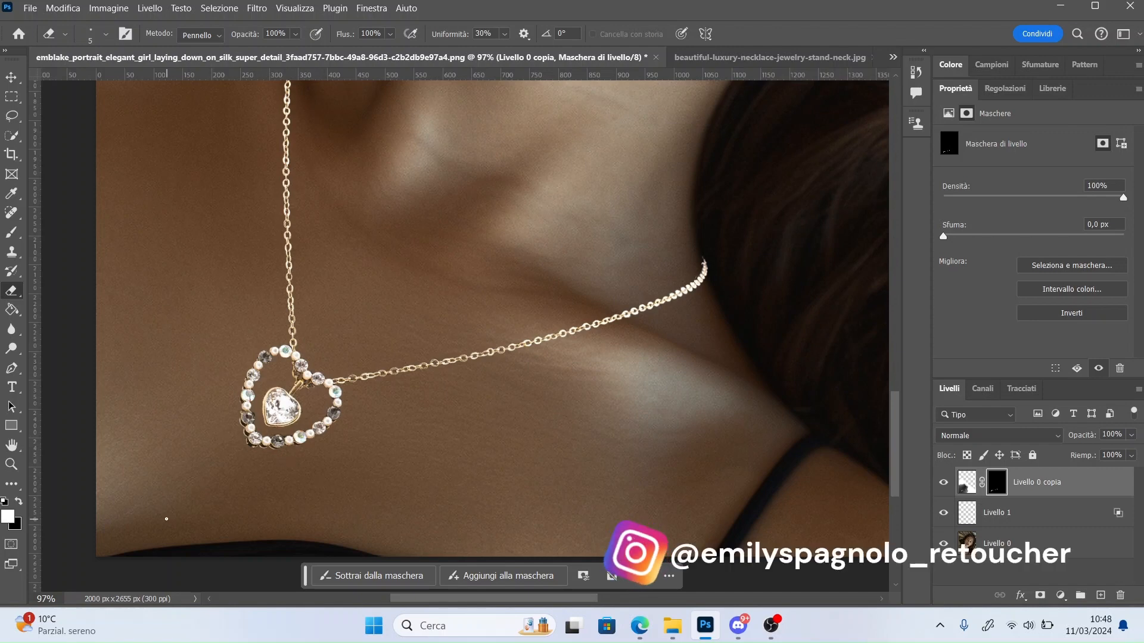
pyautogui.moveTo(43, 600); pyautogui.dragTo(22, 608)
pyautogui.write('2')
pyautogui.press('Return')
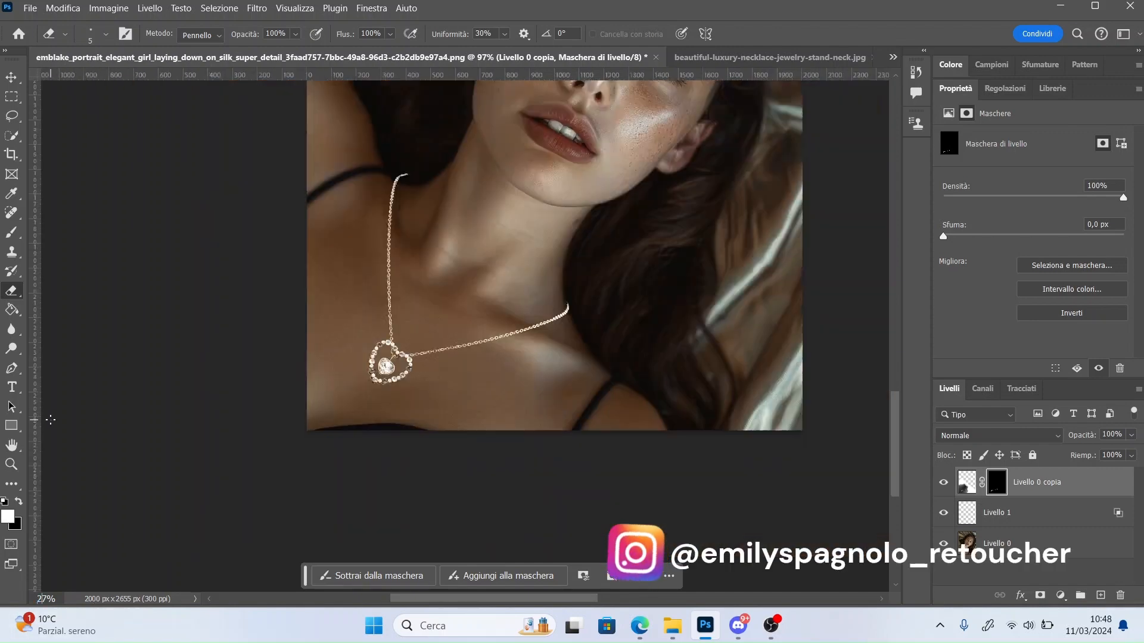
pyautogui.scroll(1, 896, 339)
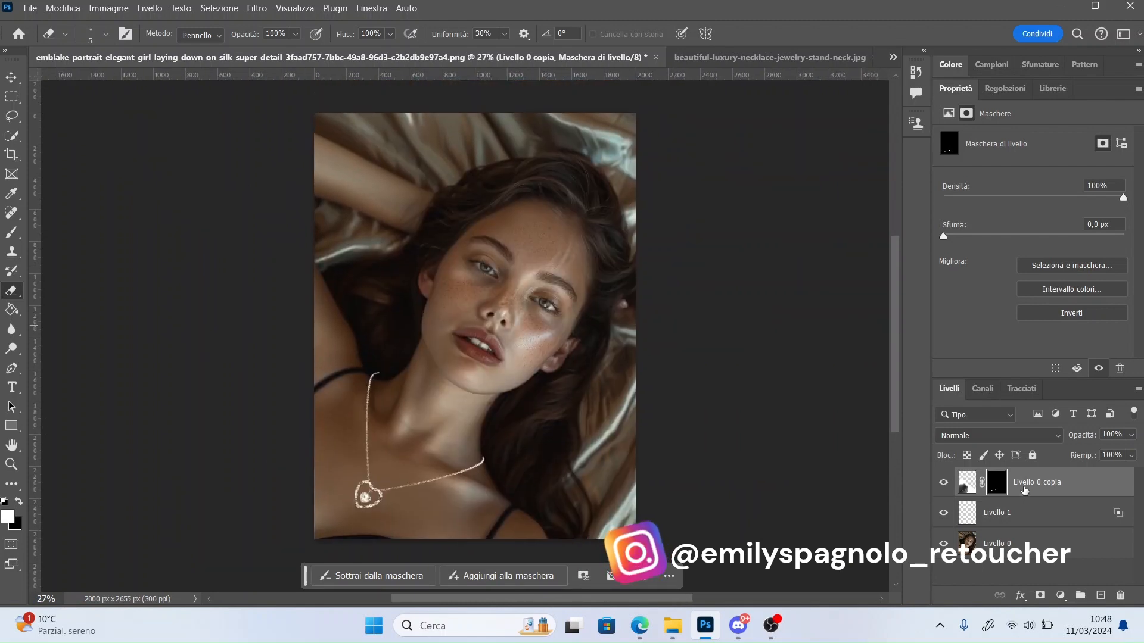
pyautogui.click(1139, 388)
pyautogui.click(1022, 377)
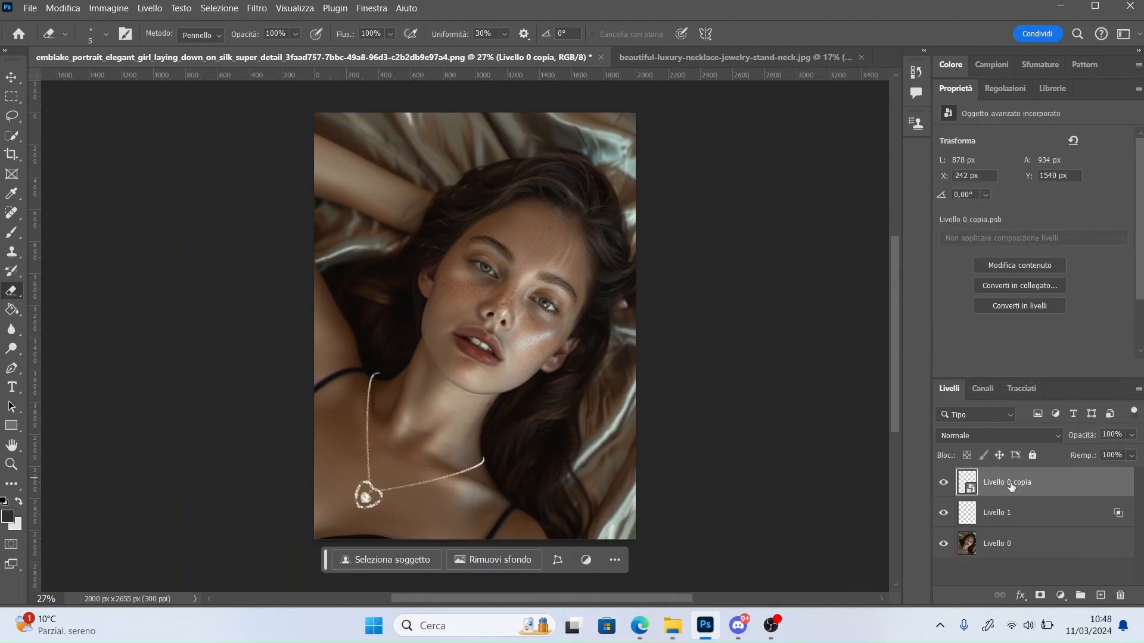
pyautogui.hotkey('ctrl', 'z')
# Step: Keep the masked necklace layer as a hidden backup and convert a duplicate of it into a smart object
pyautogui.rightClick(1026, 481)
pyautogui.click(1021, 120)
pyautogui.press('Return')
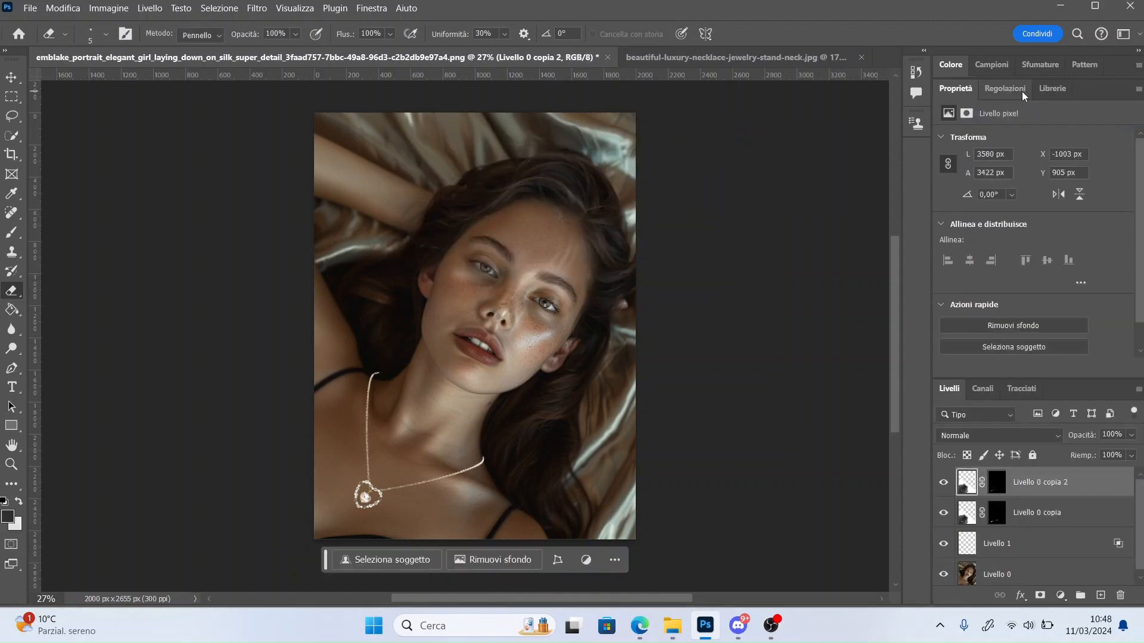
pyautogui.click(943, 513)
pyautogui.rightClick(1067, 489)
pyautogui.click(1013, 377)
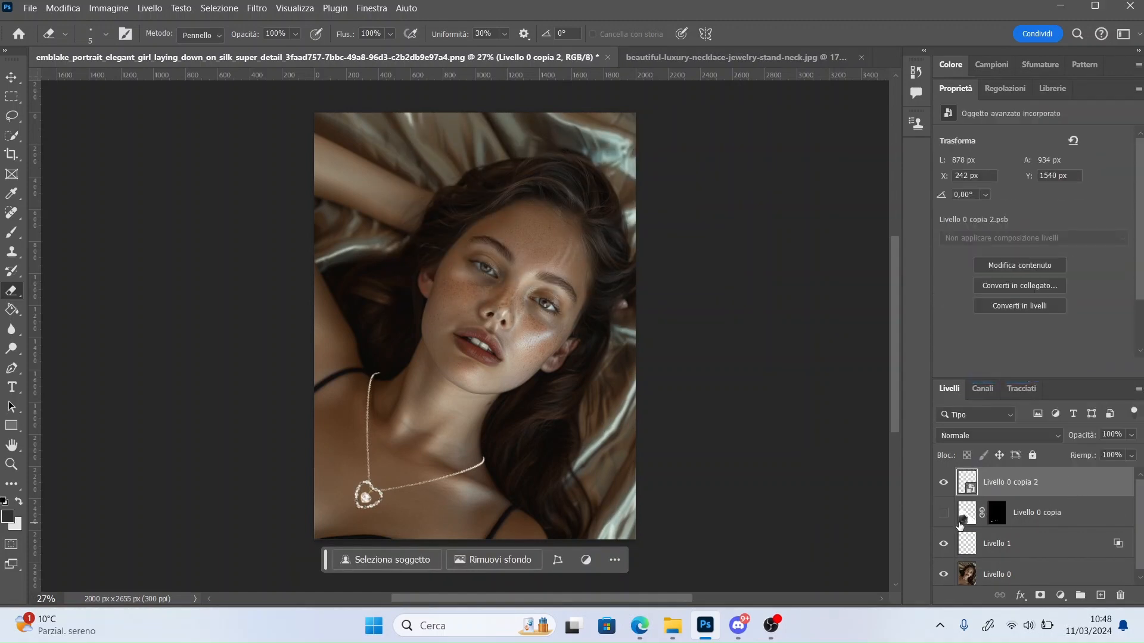
# Step: Warp the necklace smart object so the left strand bends inward near the shoulder and the right strand curves along the neck
pyautogui.press('m')
pyautogui.rightClick(412, 346)
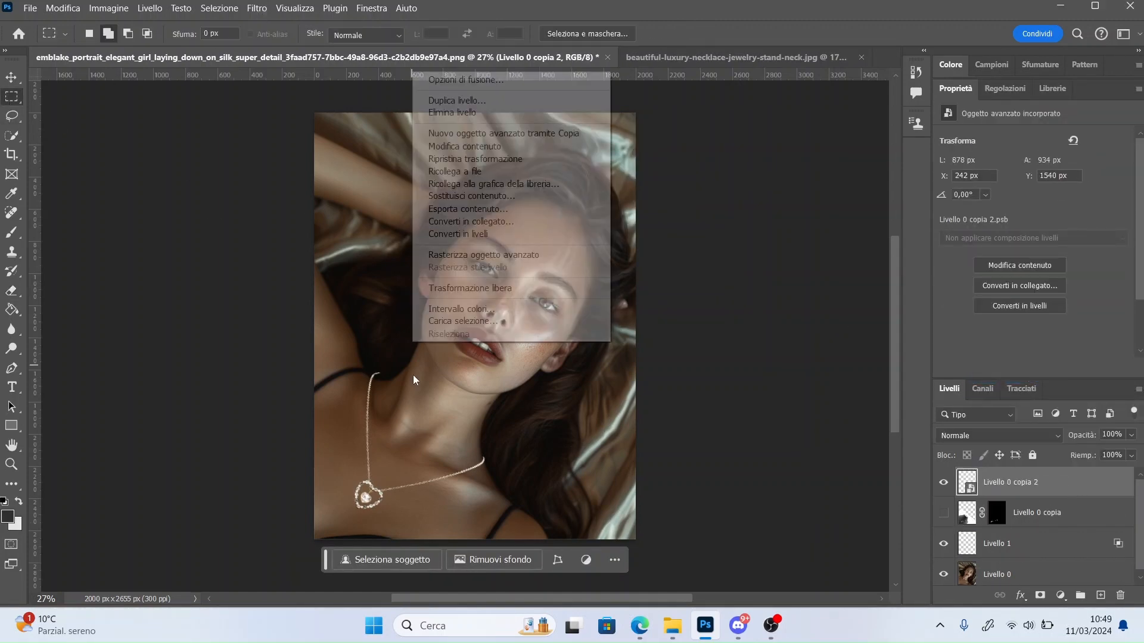
pyautogui.click(494, 289)
pyautogui.rightClick(452, 386)
pyautogui.click(478, 256)
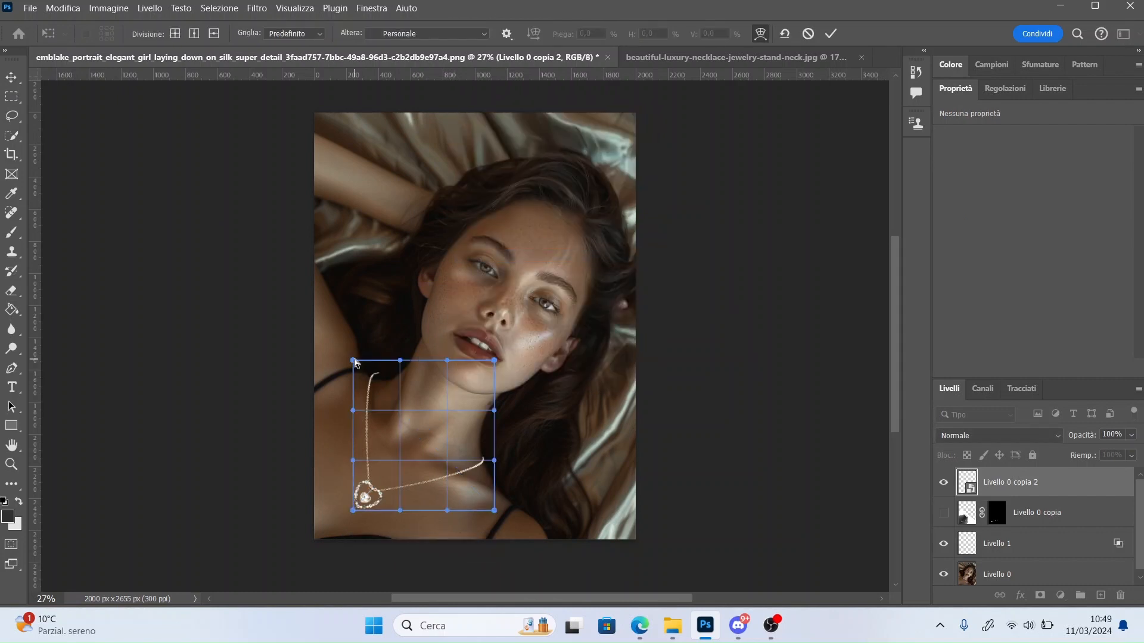
pyautogui.moveTo(353, 360); pyautogui.dragTo(367, 373)
pyautogui.moveTo(494, 461); pyautogui.dragTo(493, 459)
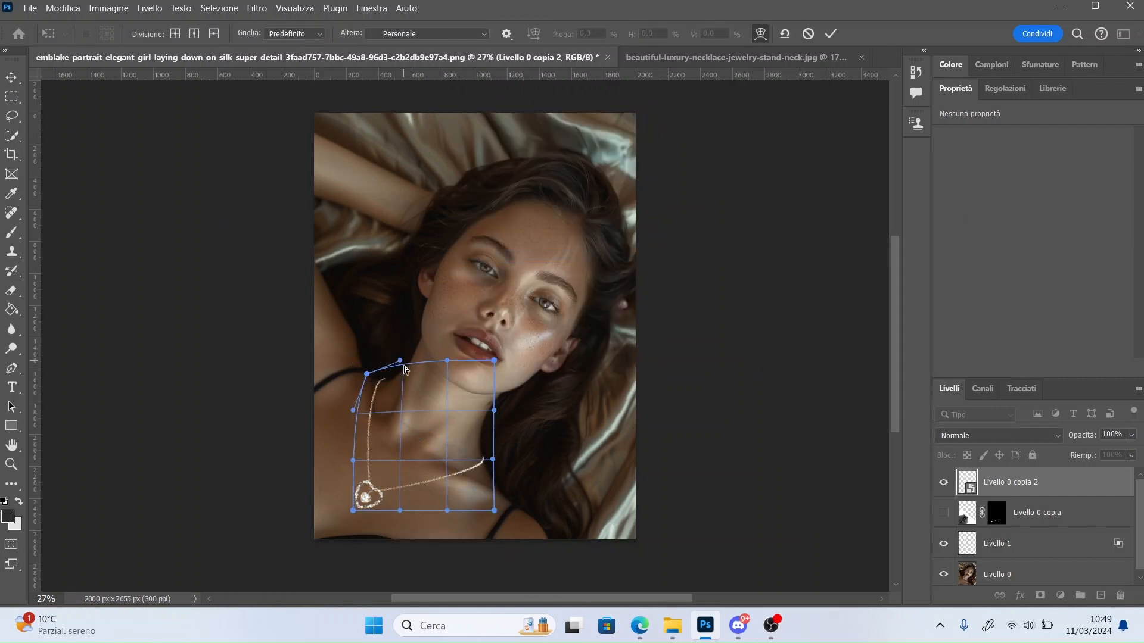
pyautogui.moveTo(400, 361); pyautogui.dragTo(403, 366)
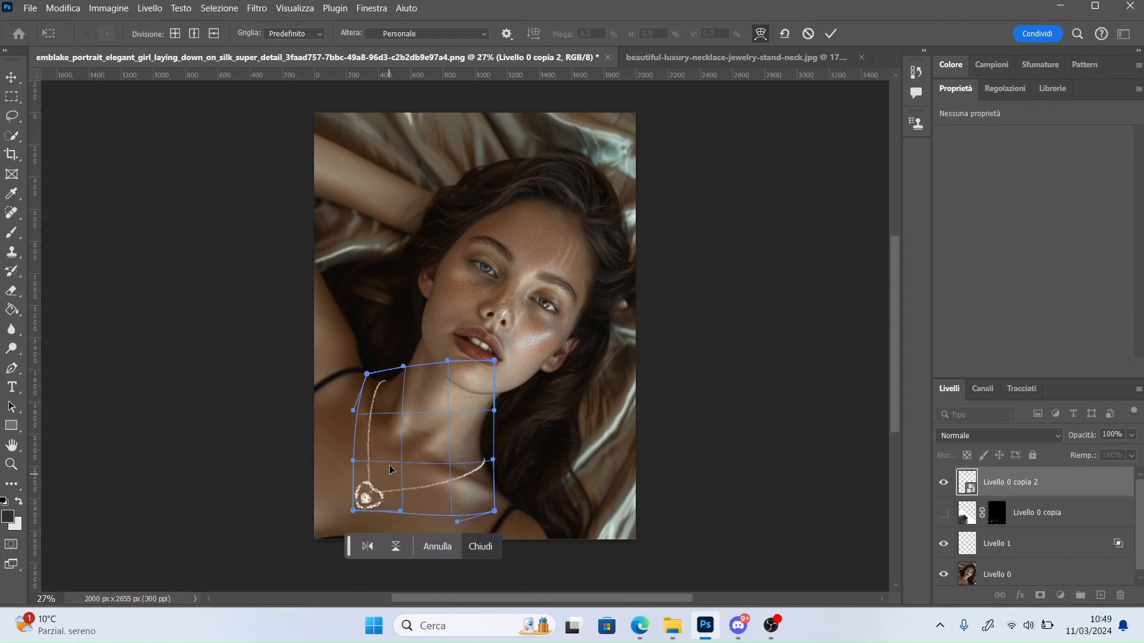
pyautogui.moveTo(372, 453)
pyautogui.mouseDown()
pyautogui.moveTo(363, 442)
pyautogui.moveTo(370, 448)
pyautogui.mouseUp()
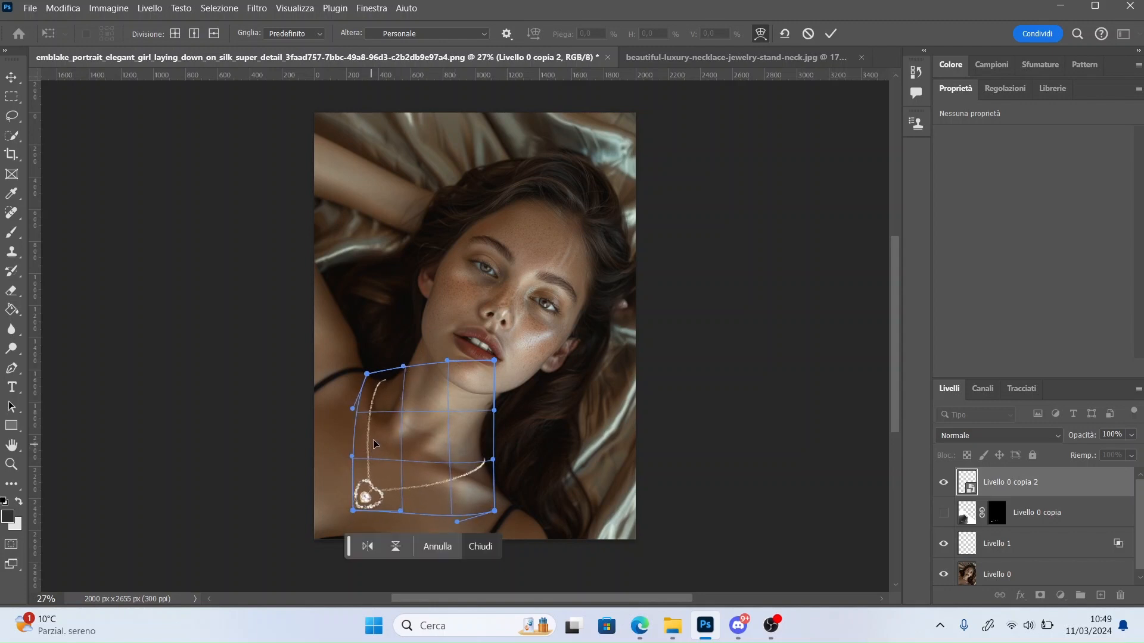
pyautogui.press('Return')
# Step: Distort the necklace smart object by its corners, raising the upper right and pulling both left corners inward to match the body's perspective
pyautogui.scroll(3, 432, 566)
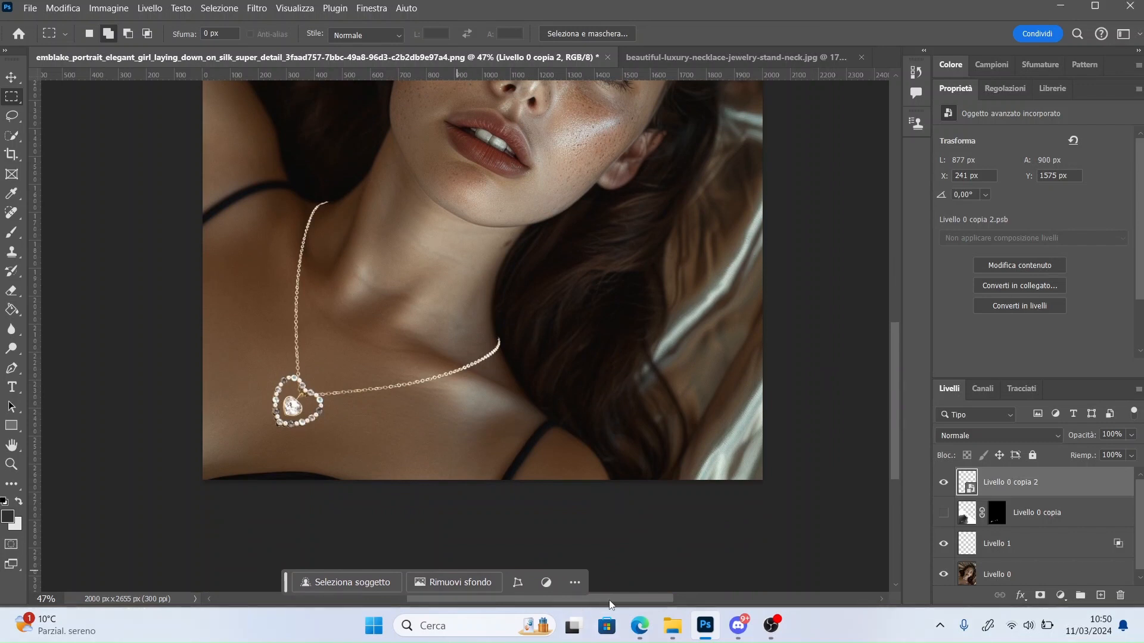
pyautogui.moveTo(609, 599); pyautogui.dragTo(586, 600)
pyautogui.rightClick(493, 212)
pyautogui.click(524, 506)
pyautogui.rightClick(452, 85)
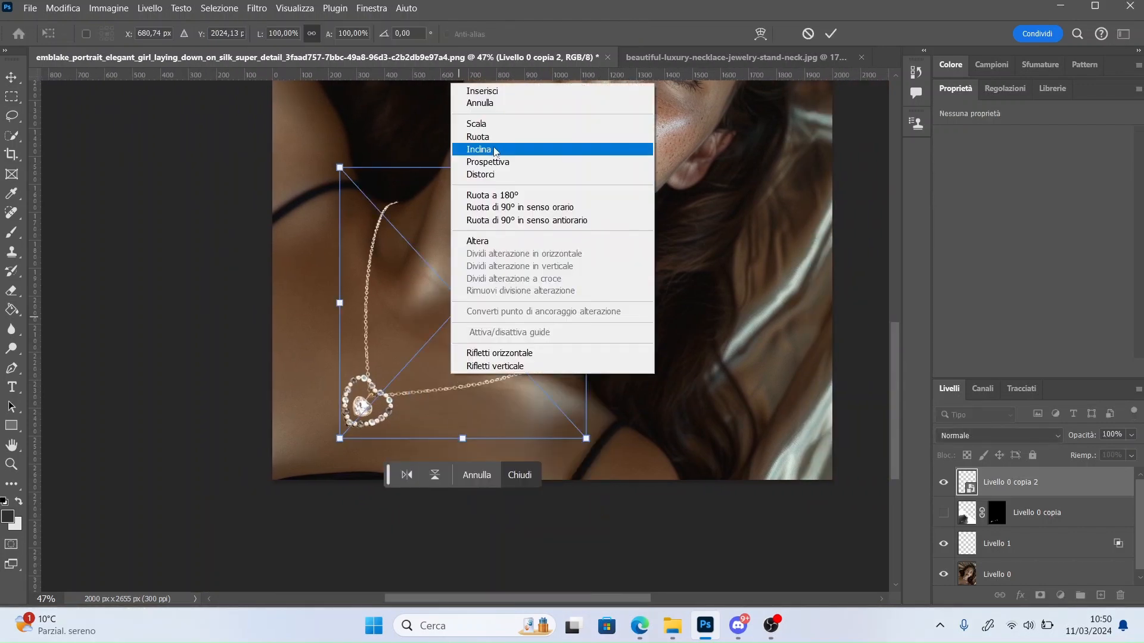
pyautogui.click(495, 174)
pyautogui.moveTo(340, 440); pyautogui.dragTo(337, 438)
pyautogui.moveTo(586, 167); pyautogui.dragTo(585, 155)
pyautogui.moveTo(340, 168); pyautogui.dragTo(345, 173)
pyautogui.moveTo(587, 440); pyautogui.dragTo(582, 439)
pyautogui.moveTo(336, 438); pyautogui.dragTo(343, 434)
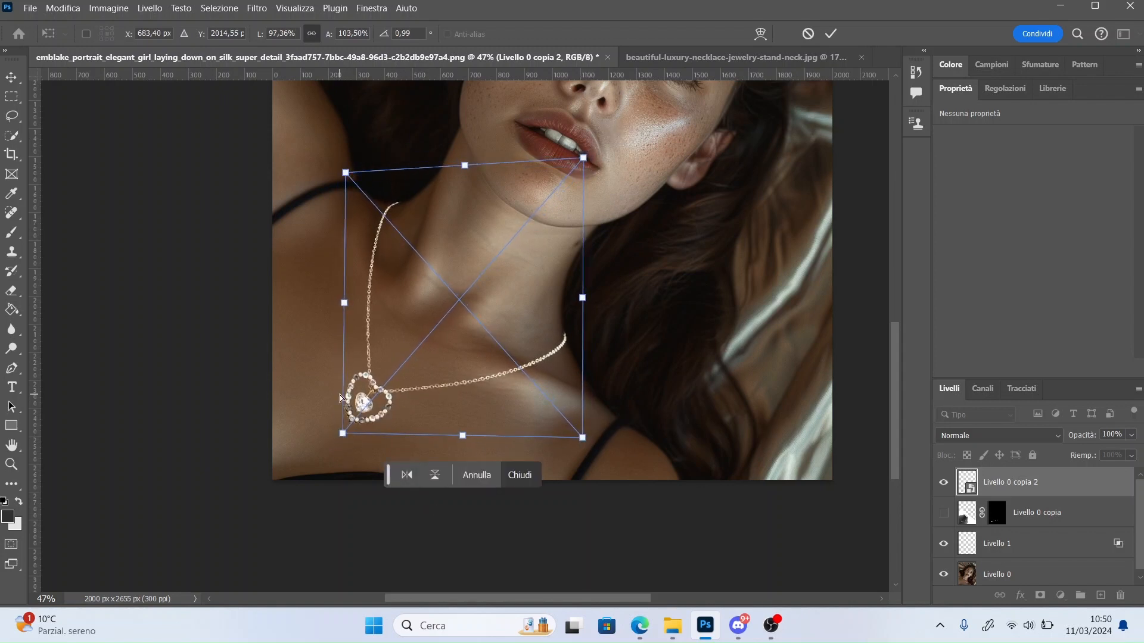
pyautogui.press('Return')
# Step: Warp the necklace smart object again, nudging the left strand inward and shifting the lower left corner slightly around the heart pendant
pyautogui.rightClick(447, 358)
pyautogui.click(508, 304)
pyautogui.rightClick(494, 286)
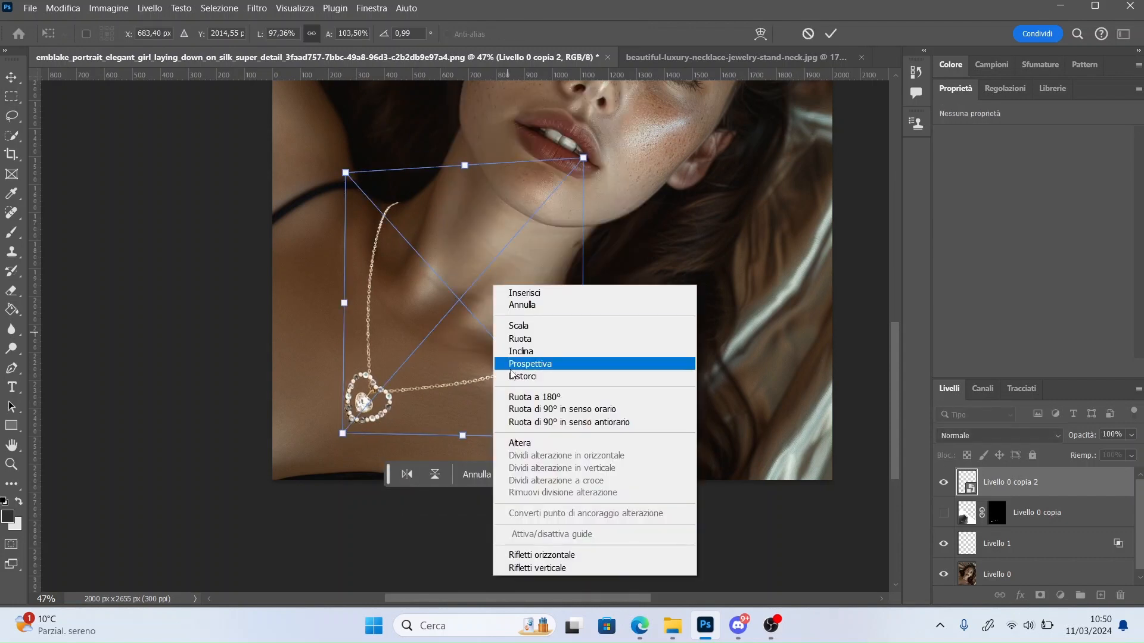
pyautogui.click(523, 442)
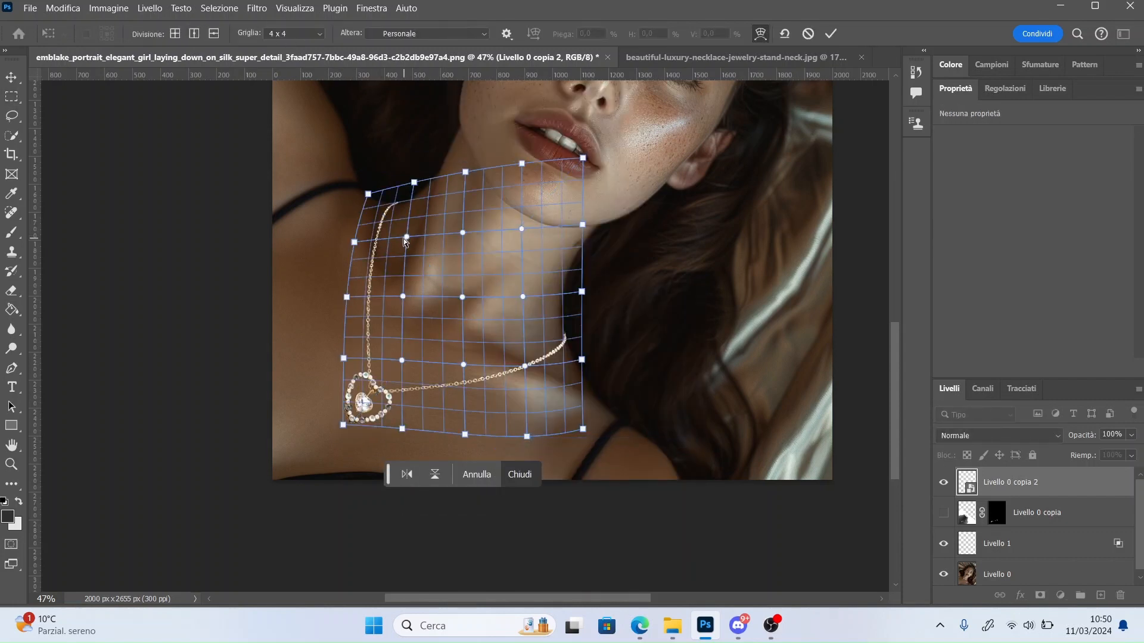
pyautogui.moveTo(405, 238); pyautogui.dragTo(376, 261)
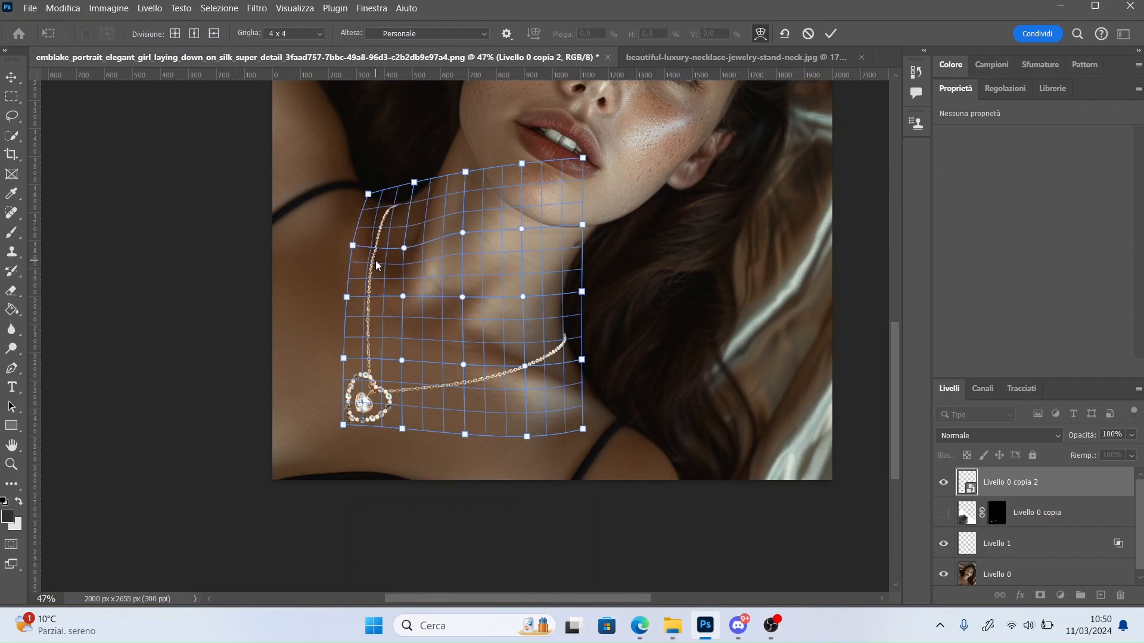
pyautogui.moveTo(364, 310); pyautogui.dragTo(369, 316)
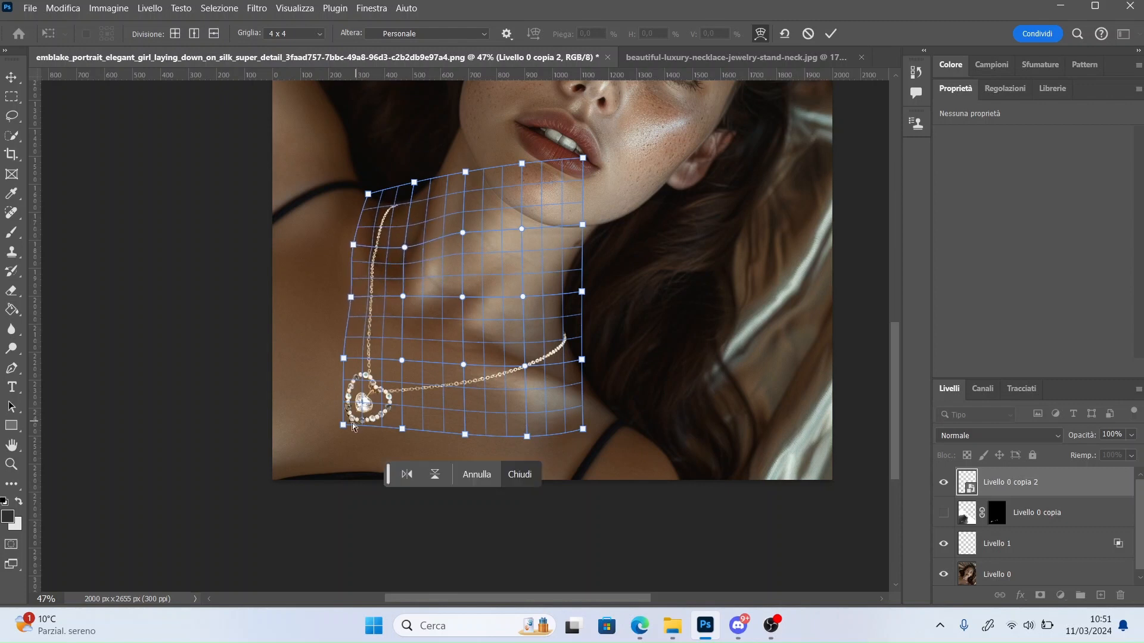
pyautogui.moveTo(344, 425); pyautogui.dragTo(339, 421)
pyautogui.hotkey('ctrl', 'z')
pyautogui.moveTo(343, 380); pyautogui.dragTo(341, 400)
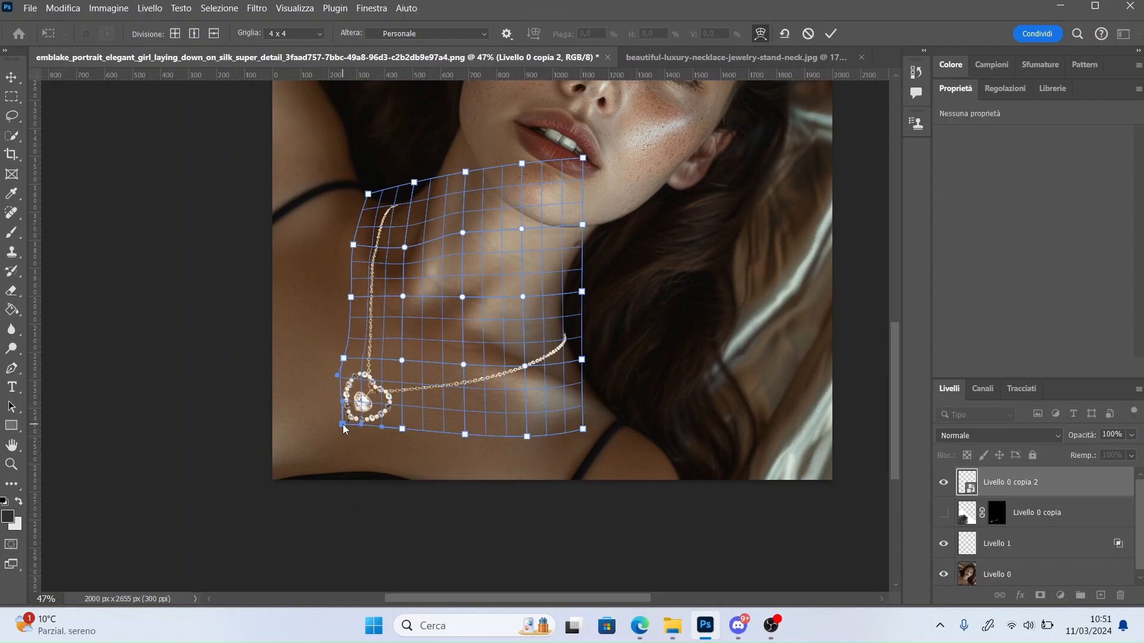
# Step: Bend the necklace's right strand upward in the warp grid so it follows the collarbone, and apply the warp
pyautogui.moveTo(448, 398); pyautogui.dragTo(554, 366)
pyautogui.moveTo(584, 307); pyautogui.dragTo(587, 329)
pyautogui.moveTo(406, 399); pyautogui.dragTo(407, 397)
pyautogui.press('Return')
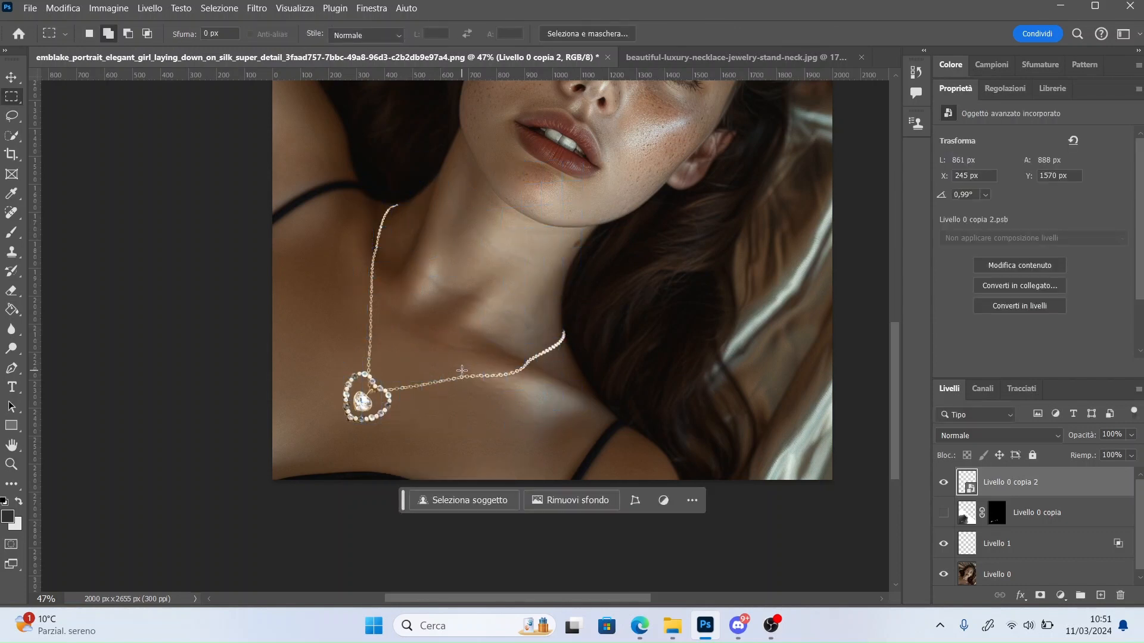
# Step: Add a layer mask to the necklace smart object and set the eraser to 14 px near the heart pendant
pyautogui.click(1040, 595)
pyautogui.press('e')
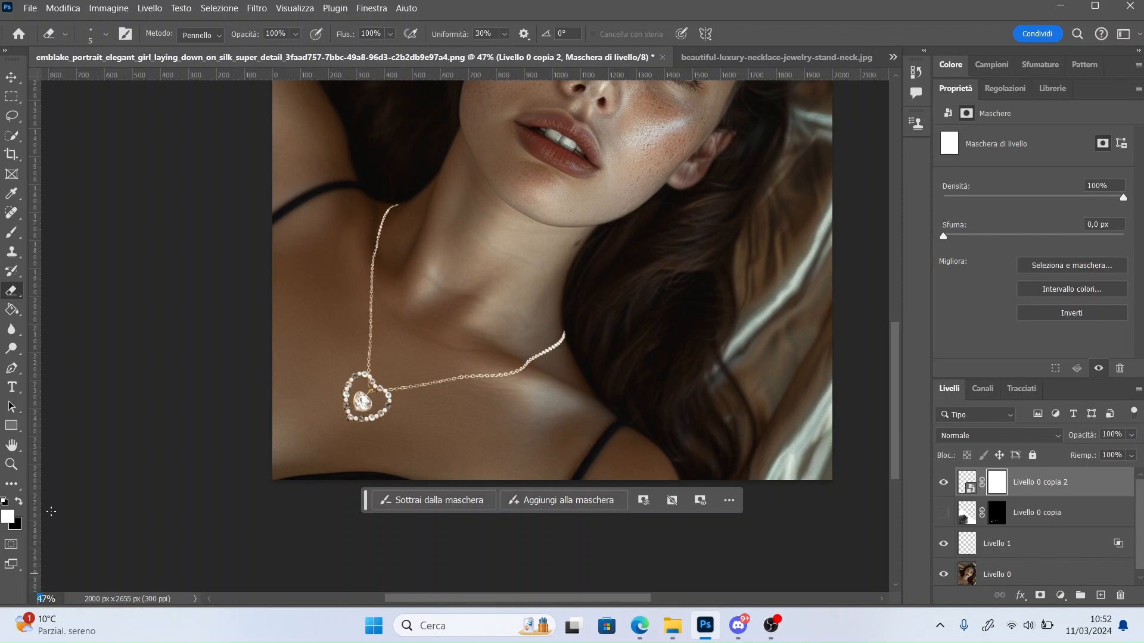
pyautogui.write('9')
pyautogui.press('Return')
pyautogui.rightClick(268, 565)
pyautogui.click(359, 373)
pyautogui.click(222, 513)
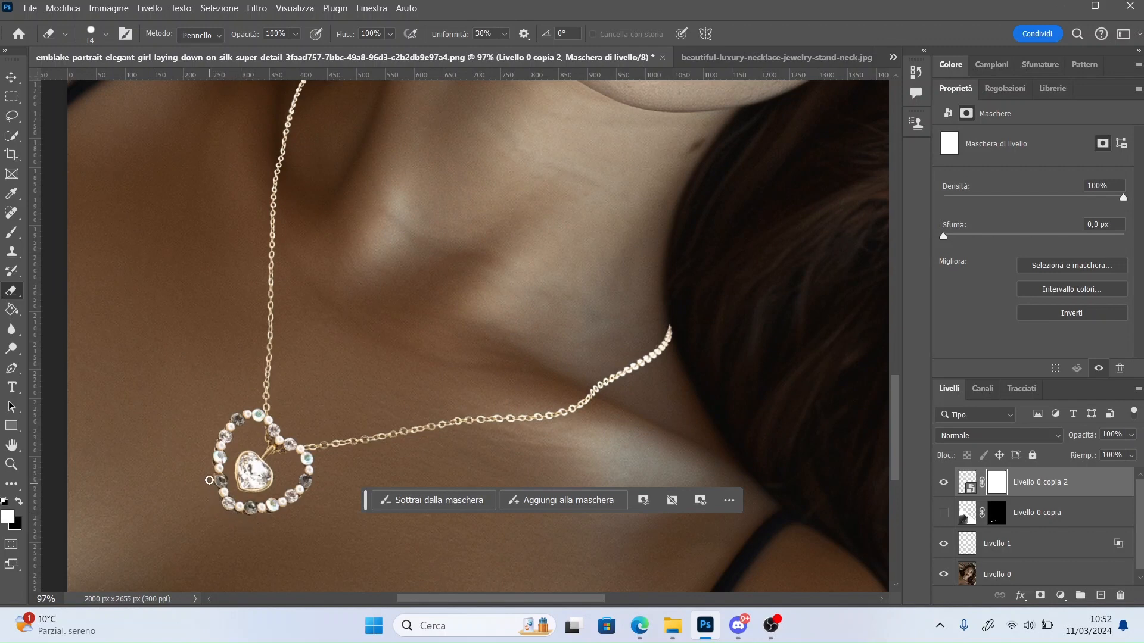
# Step: Clean up the necklace mask around the heart pendant with a 9 px hard pressure-size eraser and an 11 px brush
pyautogui.rightClick(309, 502)
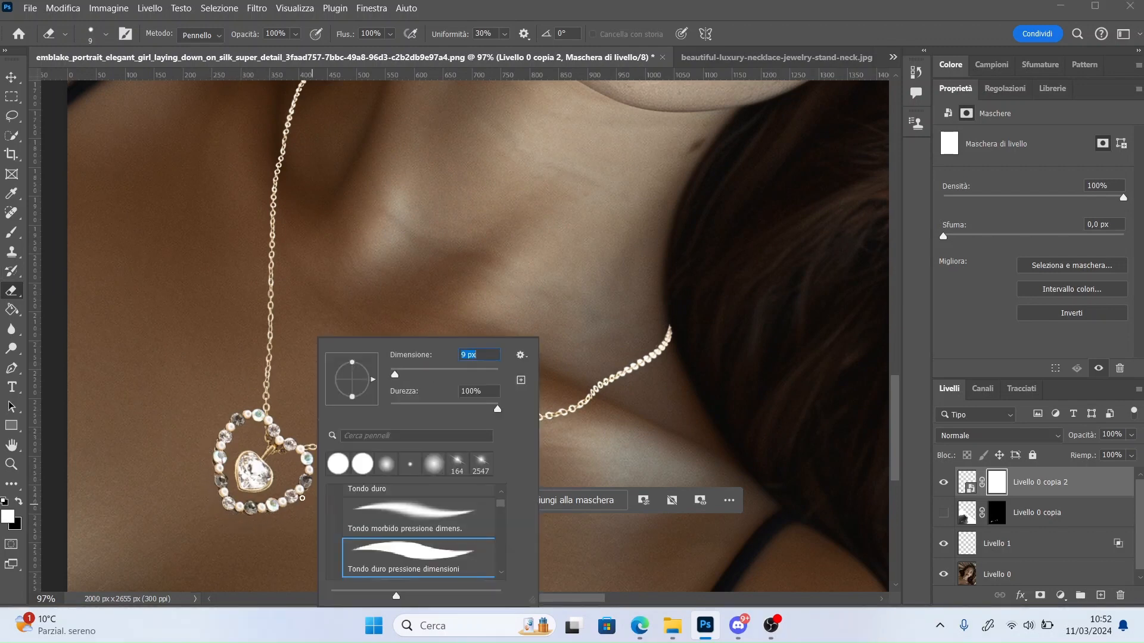
pyautogui.click(396, 373)
pyautogui.click(404, 517)
pyautogui.hscroll(-3, 404, 516)
pyautogui.moveTo(365, 500); pyautogui.dragTo(316, 575)
pyautogui.click(681, 578)
pyautogui.click(724, 540)
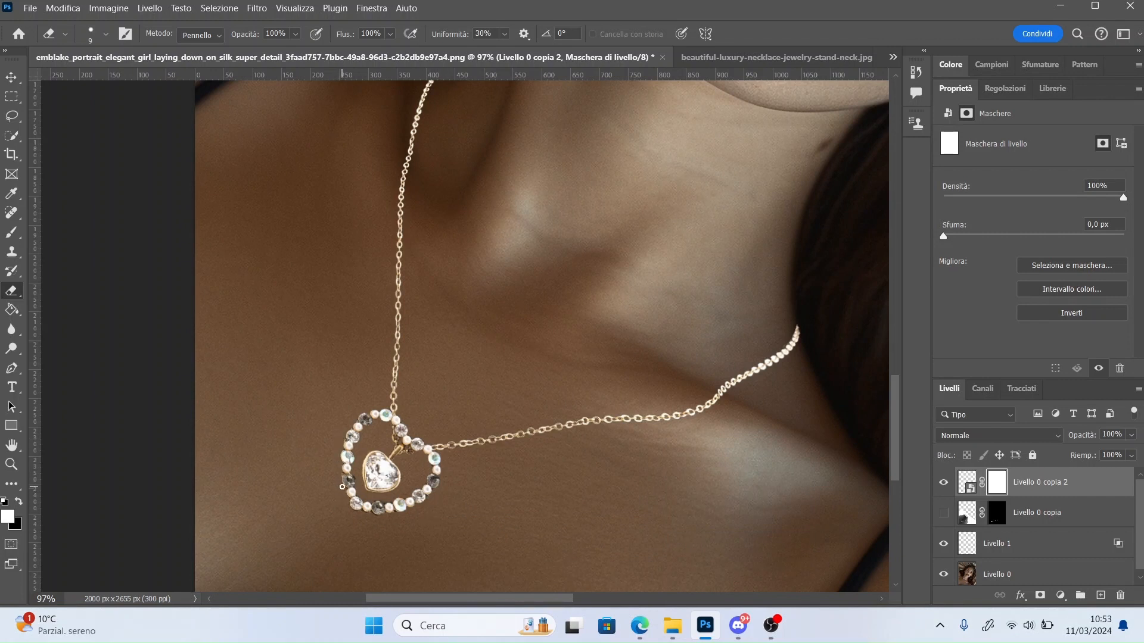
pyautogui.press('b')
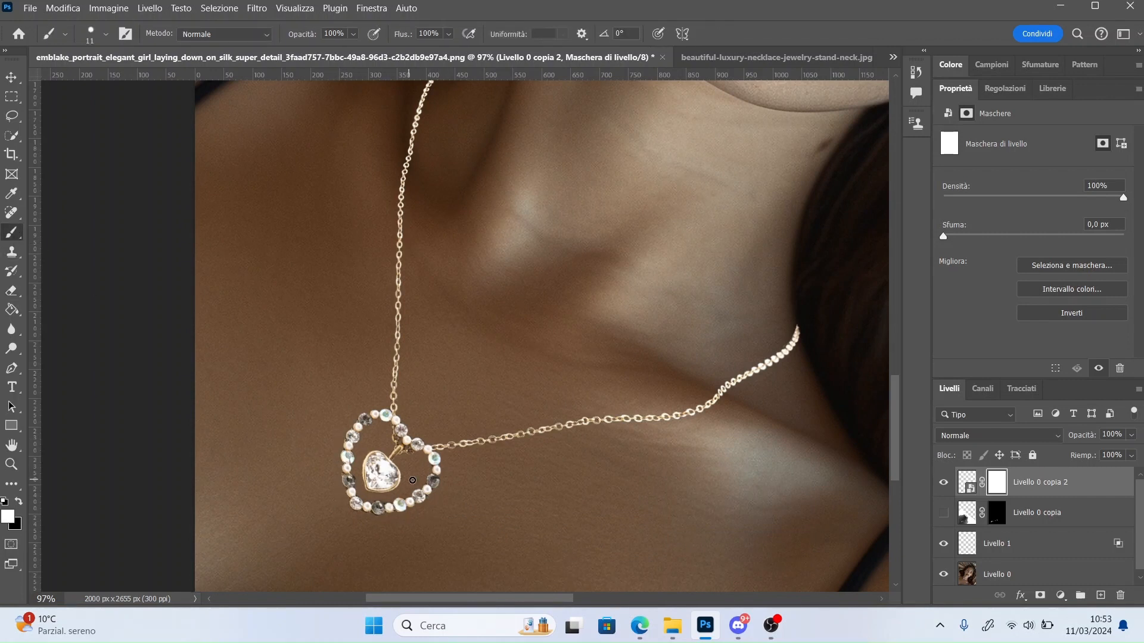
pyautogui.scroll(-4, 88, 375)
pyautogui.moveTo(494, 598); pyautogui.dragTo(522, 598)
pyautogui.moveTo(896, 381); pyautogui.dragTo(896, 346)
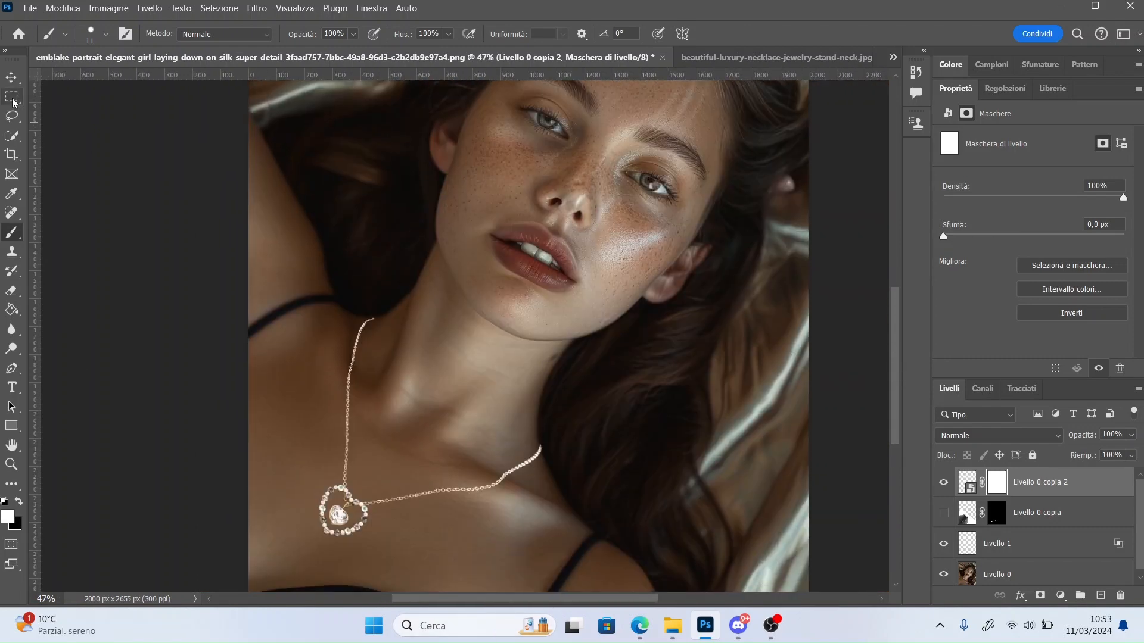
# Step: Try to transform the necklace smart object while its layer mask is still linked
pyautogui.click(12, 97)
pyautogui.rightClick(540, 427)
pyautogui.click(967, 482)
pyautogui.rightClick(720, 401)
pyautogui.click(651, 353)
pyautogui.click(633, 264)
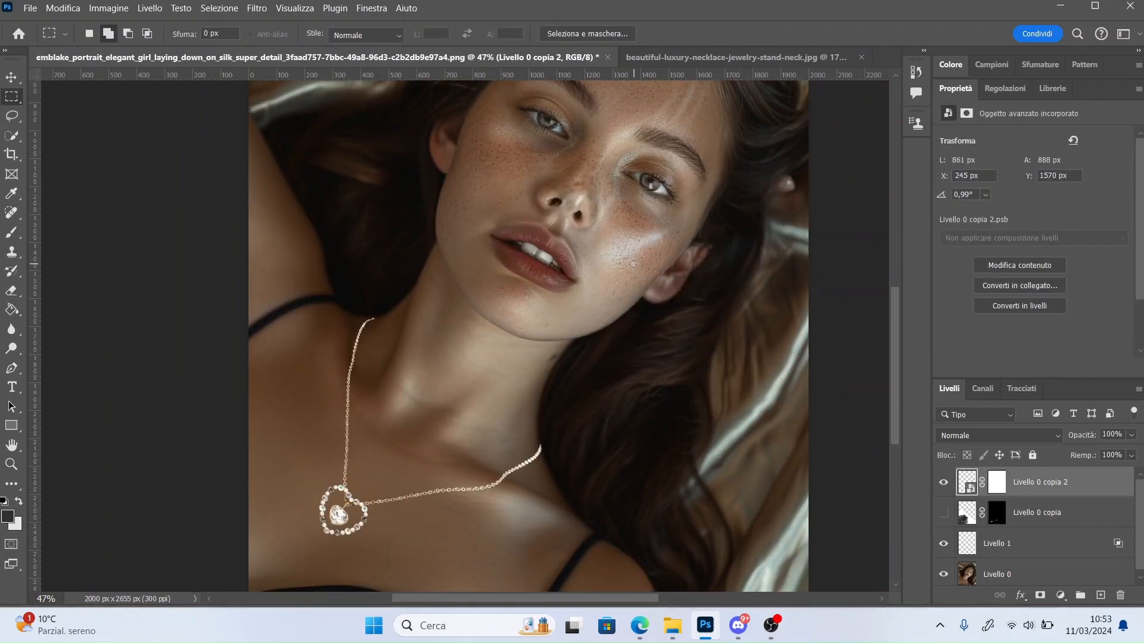
pyautogui.rightClick(615, 281)
pyautogui.click(996, 482)
pyautogui.rightClick(579, 405)
pyautogui.click(625, 546)
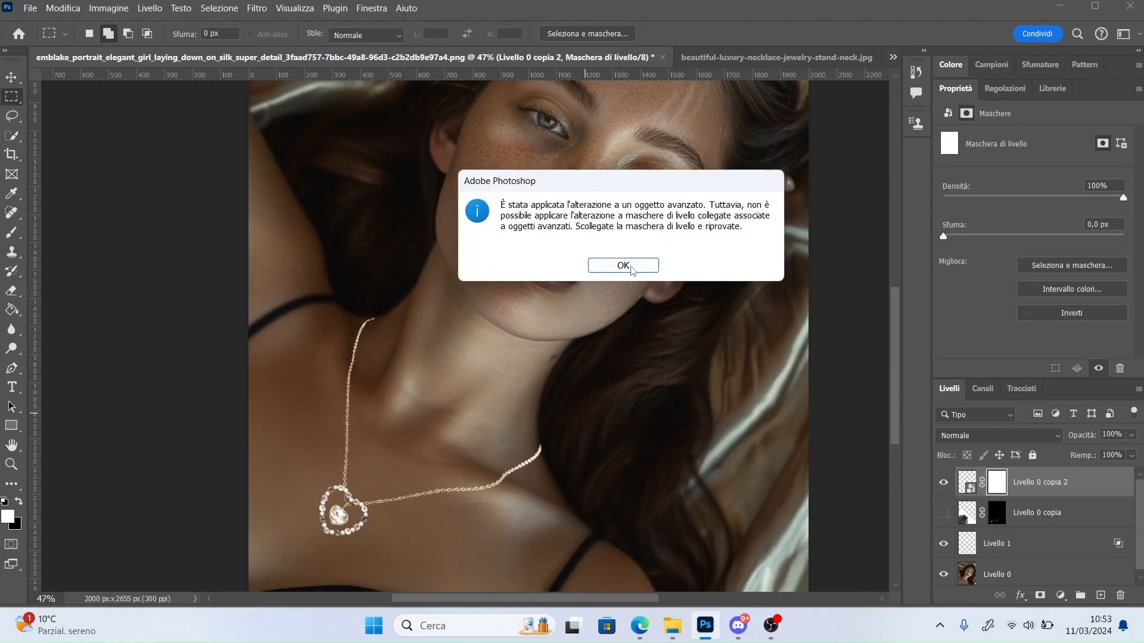
pyautogui.click(632, 266)
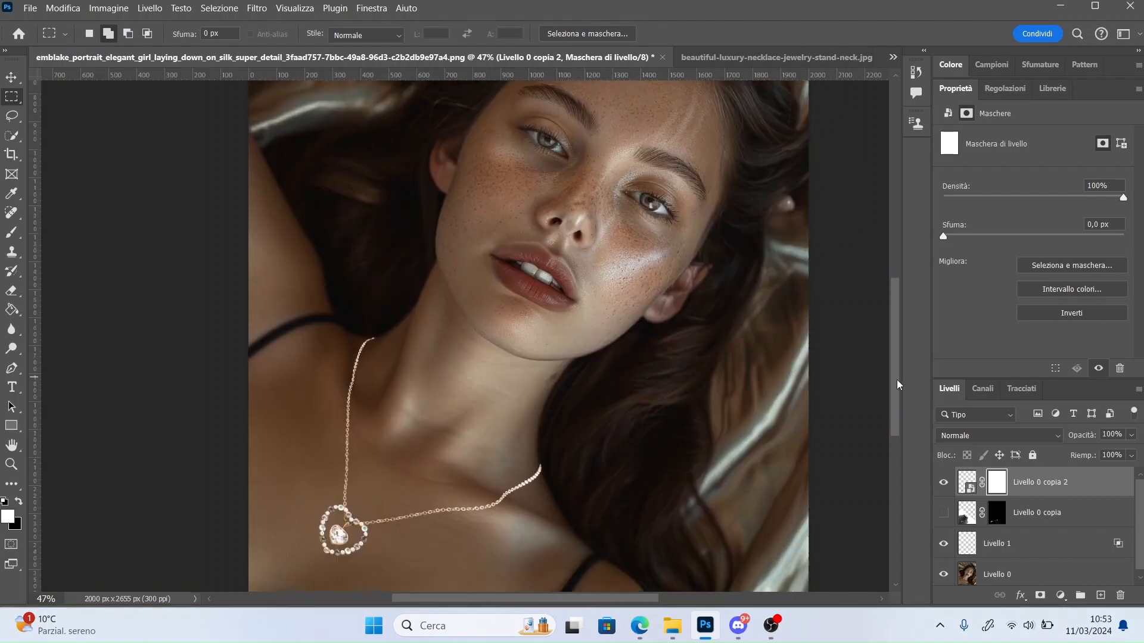
# Step: Duplicate the masked necklace layer, hide the original as a backup, and convert the duplicate into a smart object
pyautogui.rightClick(1071, 490)
pyautogui.click(1022, 44)
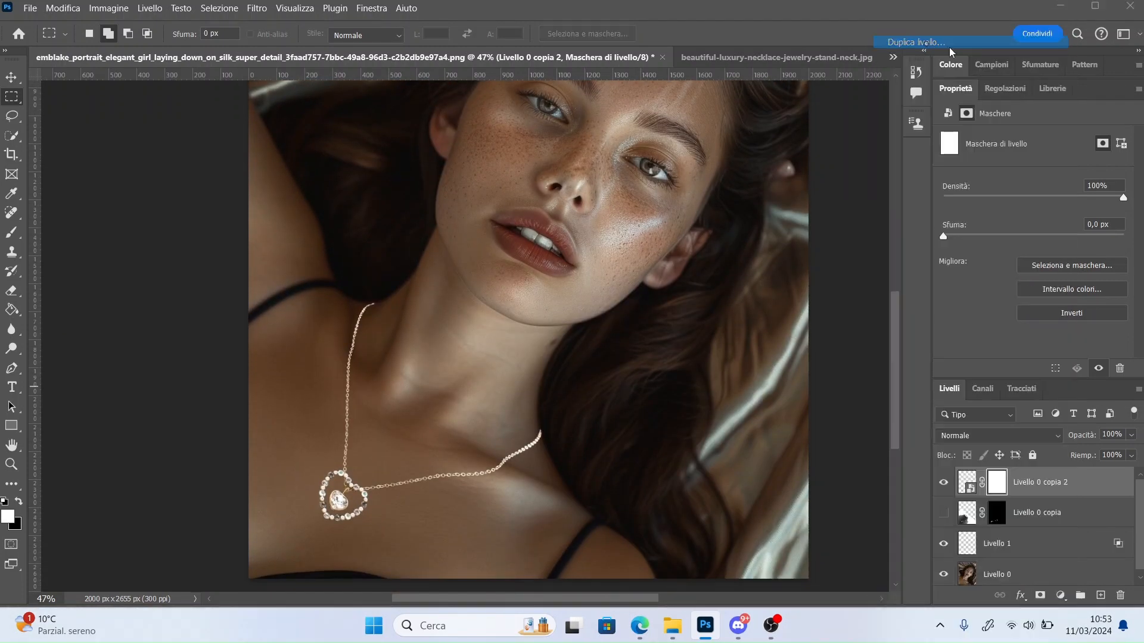
pyautogui.press('Return')
pyautogui.click(943, 515)
pyautogui.rightClick(1060, 488)
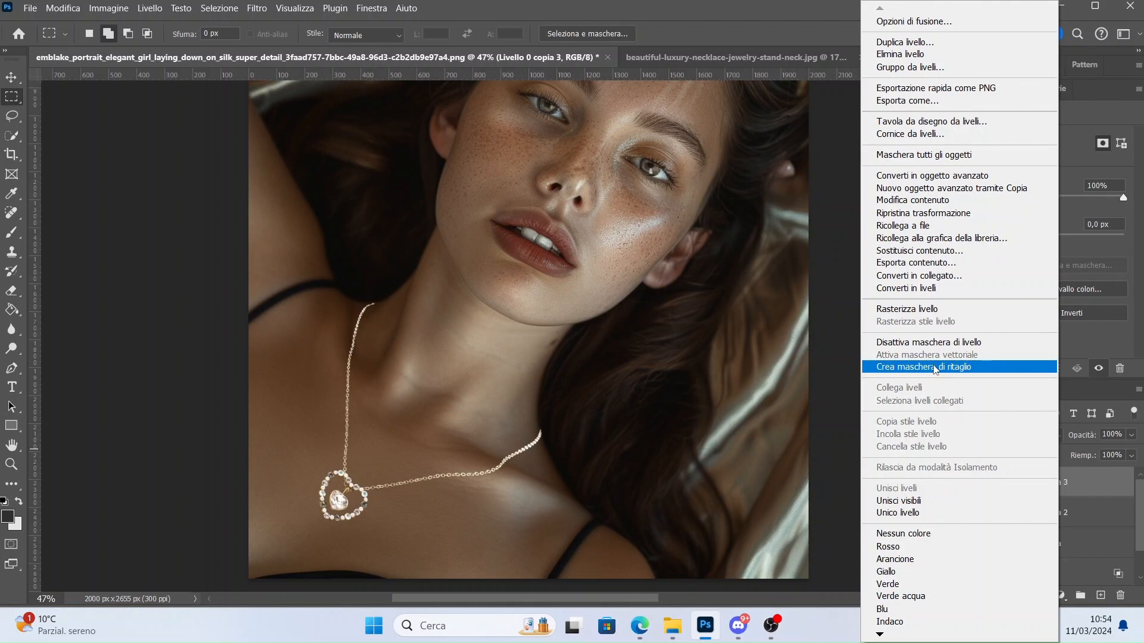
pyautogui.click(929, 175)
# Step: Free-transform the new necklace smart object, adjusting its corners and edges slightly and lifting the heart pendant, to about 868 by 867 px
pyautogui.rightClick(418, 435)
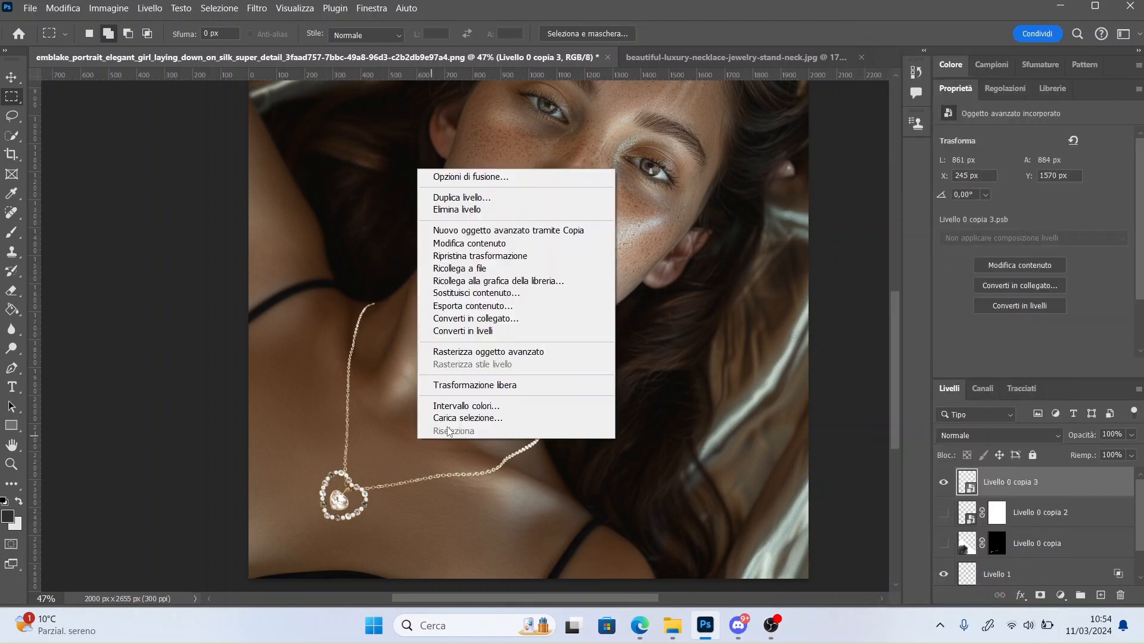
pyautogui.click(469, 387)
pyautogui.rightClick(506, 343)
pyautogui.click(551, 132)
pyautogui.moveTo(318, 277); pyautogui.dragTo(323, 276)
pyautogui.moveTo(437, 526); pyautogui.dragTo(437, 526)
pyautogui.moveTo(552, 274); pyautogui.dragTo(560, 271)
pyautogui.moveTo(316, 276); pyautogui.dragTo(316, 270)
pyautogui.moveTo(556, 524); pyautogui.dragTo(555, 524)
pyautogui.moveTo(316, 529); pyautogui.dragTo(316, 522)
pyautogui.moveTo(315, 276); pyautogui.dragTo(316, 277)
pyautogui.moveTo(315, 399); pyautogui.dragTo(316, 393)
pyautogui.press('Return')
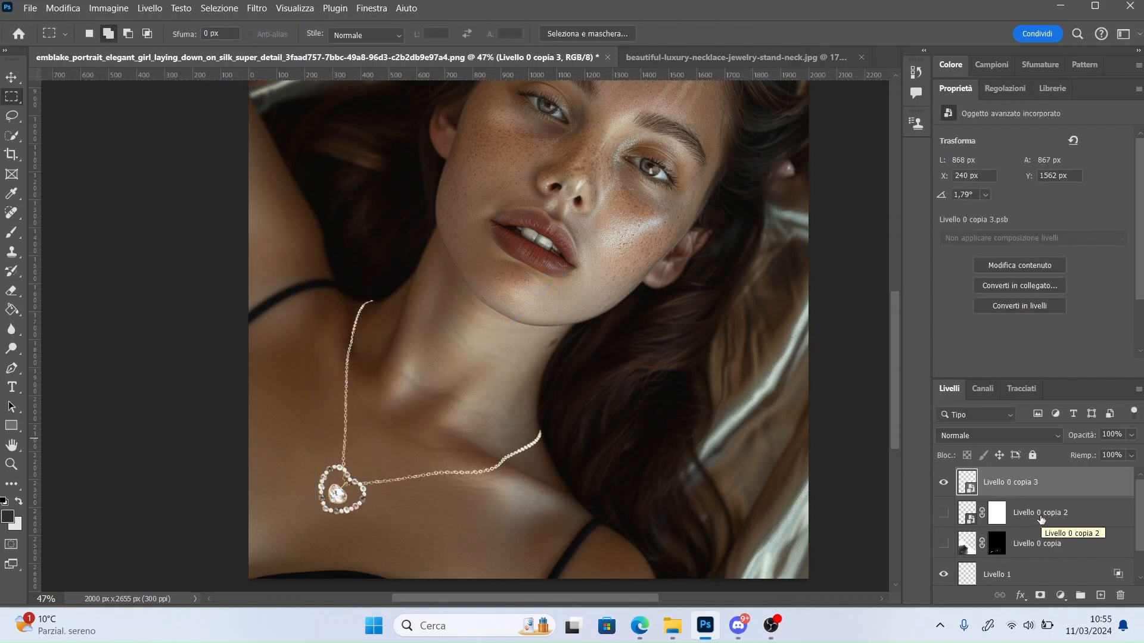
# Step: Rename the transformed smart object layer as necklace
pyautogui.doubleClick(1027, 481)
pyautogui.write('necklace')
pyautogui.press('Return')
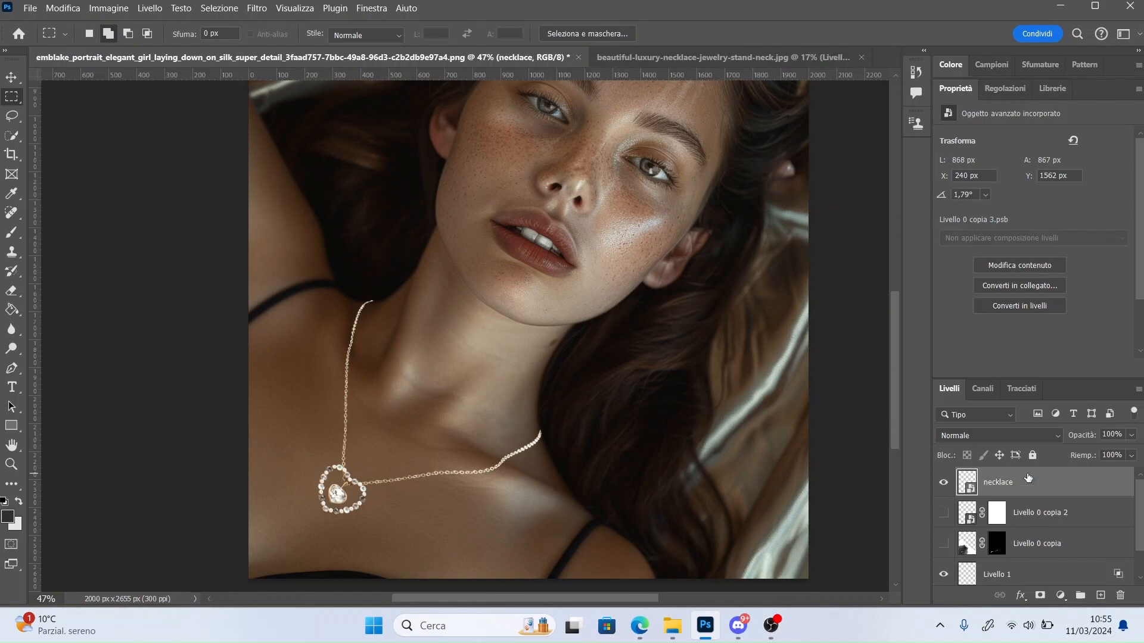
# Step: Add a Black & White adjustment layer above the necklace as a tonal check of the whole image
pyautogui.scroll(2, 899, 353)
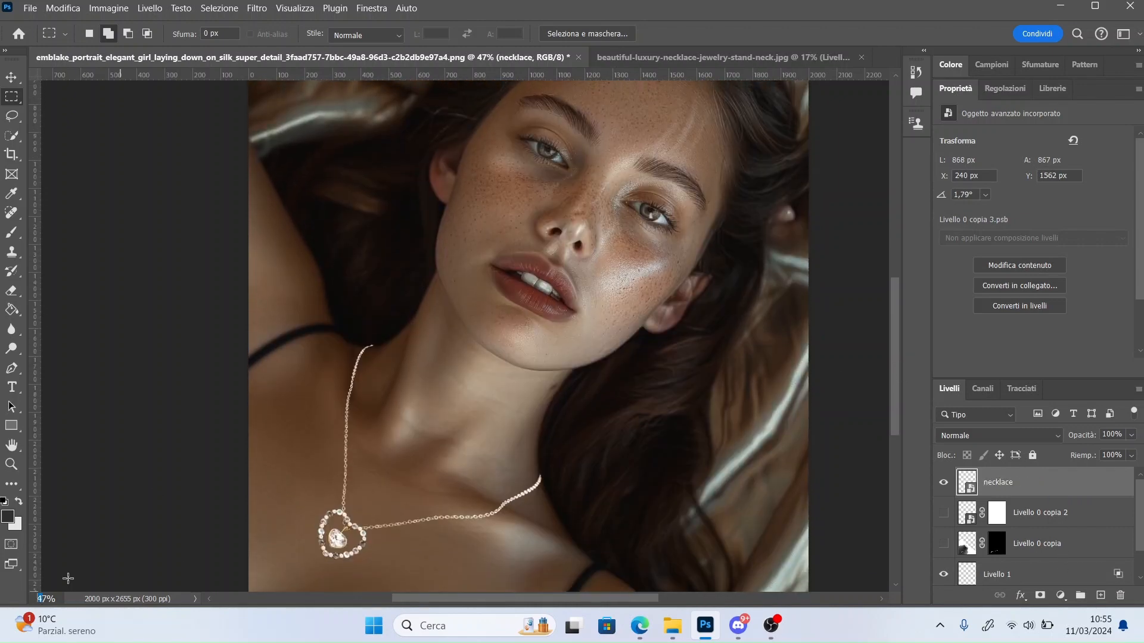
pyautogui.scroll(-3, 159, 491)
pyautogui.moveTo(896, 326); pyautogui.dragTo(898, 309)
pyautogui.click(1059, 596)
pyautogui.click(1064, 478)
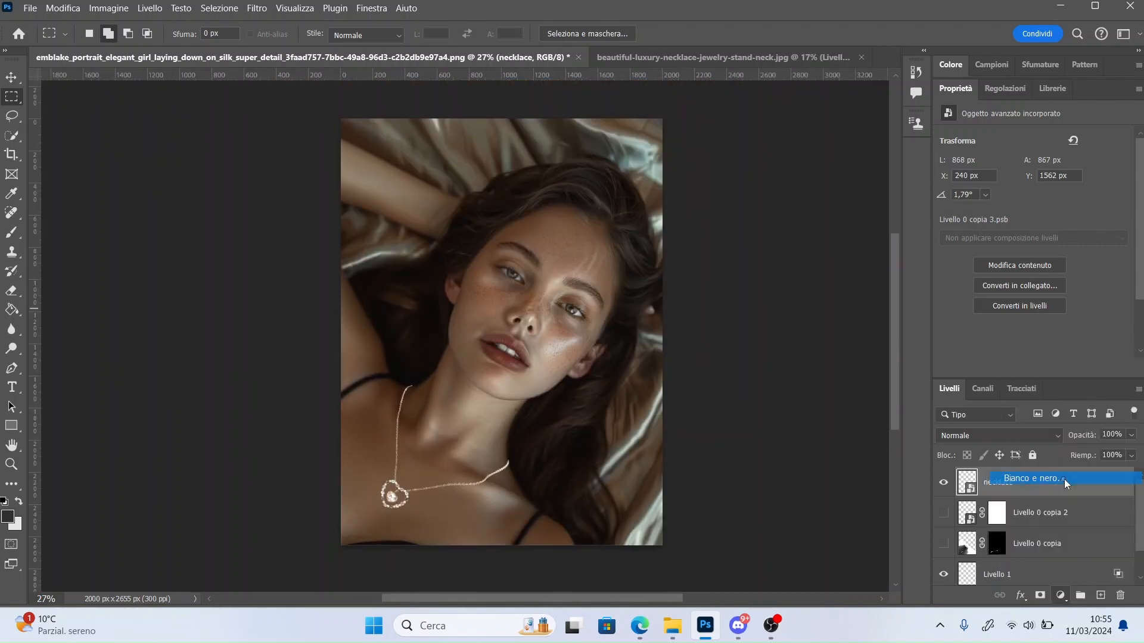
# Step: Add a Curves adjustment clipped to the necklace, lowering the white point's output and setting a midtone point at input 82, output 60
pyautogui.click(1060, 596)
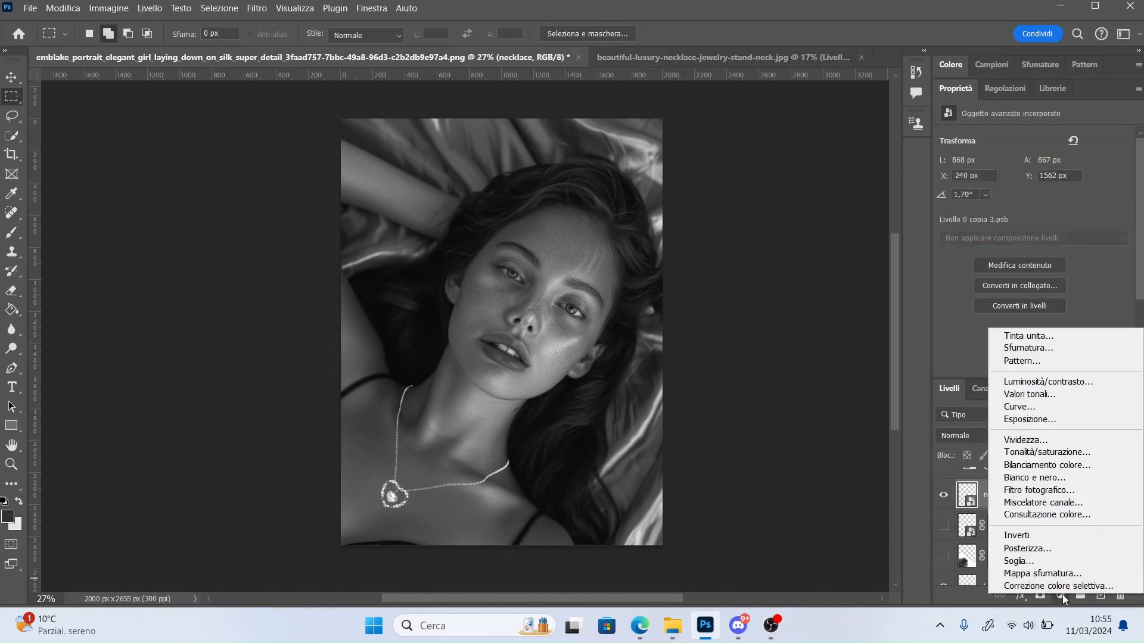
pyautogui.click(1064, 403)
pyautogui.keyDown('alt'); pyautogui.click(1048, 516); pyautogui.keyUp('alt')
pyautogui.moveTo(974, 320)
pyautogui.mouseDown()
pyautogui.moveTo(1043, 322)
pyautogui.moveTo(990, 322)
pyautogui.moveTo(983, 304)
pyautogui.moveTo(983, 322)
pyautogui.mouseUp()
pyautogui.moveTo(1121, 175); pyautogui.dragTo(1127, 198)
pyautogui.moveTo(983, 320); pyautogui.dragTo(979, 327)
pyautogui.moveTo(1022, 283); pyautogui.dragTo(1022, 286)
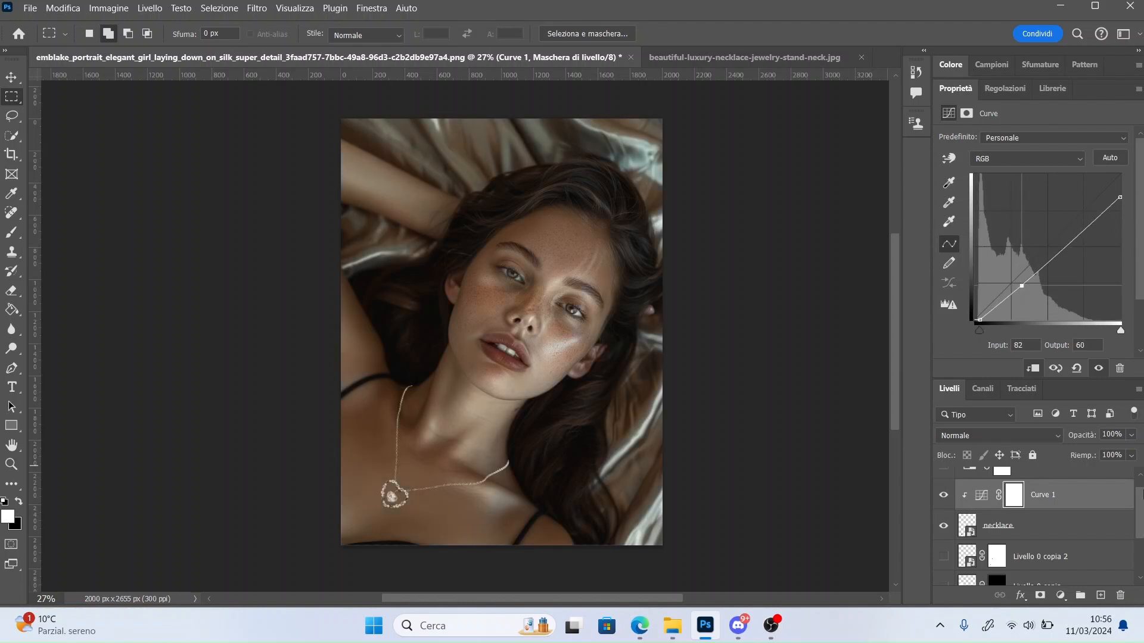
# Step: Compare the necklace with and without the Curves adjustment, and delete the Black & White check layer
pyautogui.click(944, 498)
pyautogui.click(943, 497)
pyautogui.moveTo(1143, 503); pyautogui.dragTo(1142, 492)
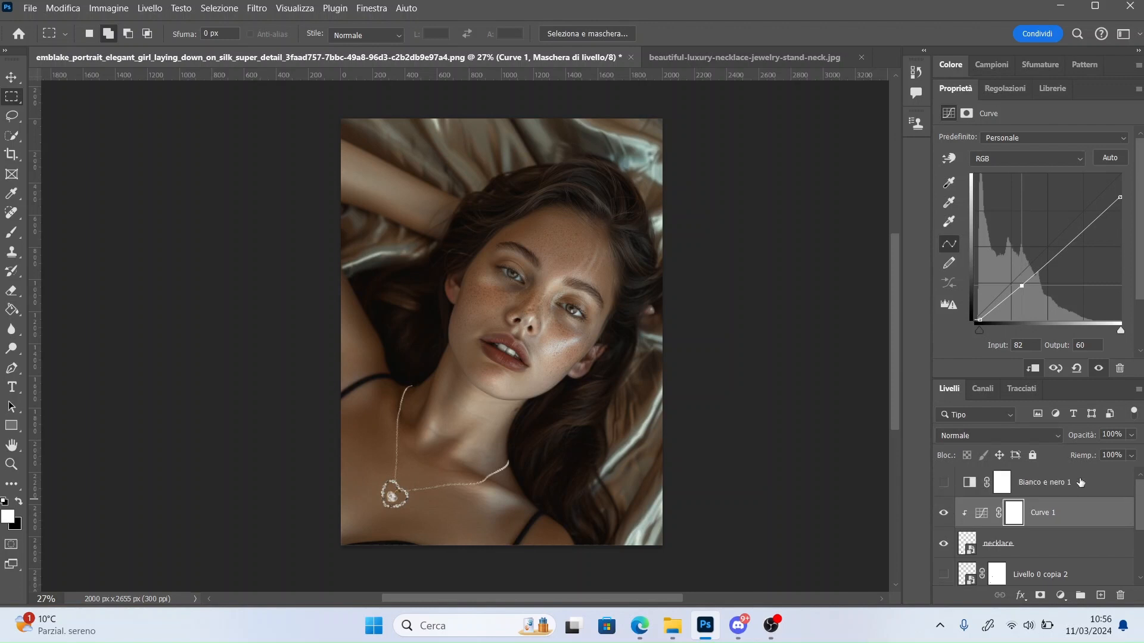
pyautogui.click(1081, 482)
pyautogui.press('Delete')
# Step: Add a Brightness/Contrast adjustment clipped to the necklace with brightness -19 and contrast 9, and invert its mask to black
pyautogui.click(1060, 595)
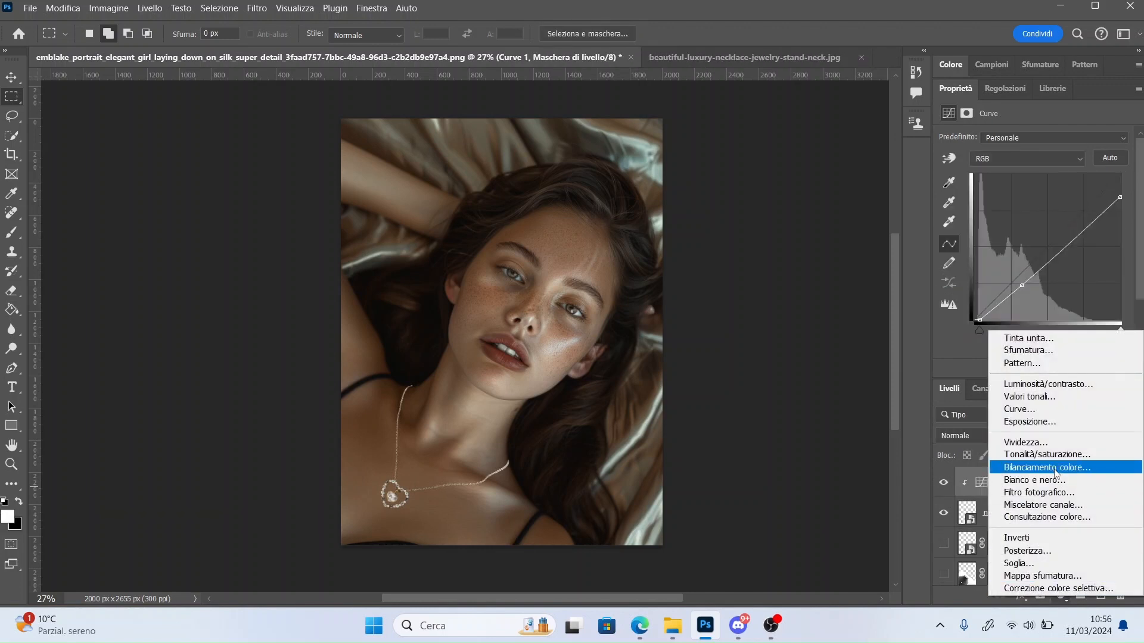
pyautogui.click(1047, 383)
pyautogui.moveTo(1033, 180); pyautogui.dragTo(1022, 182)
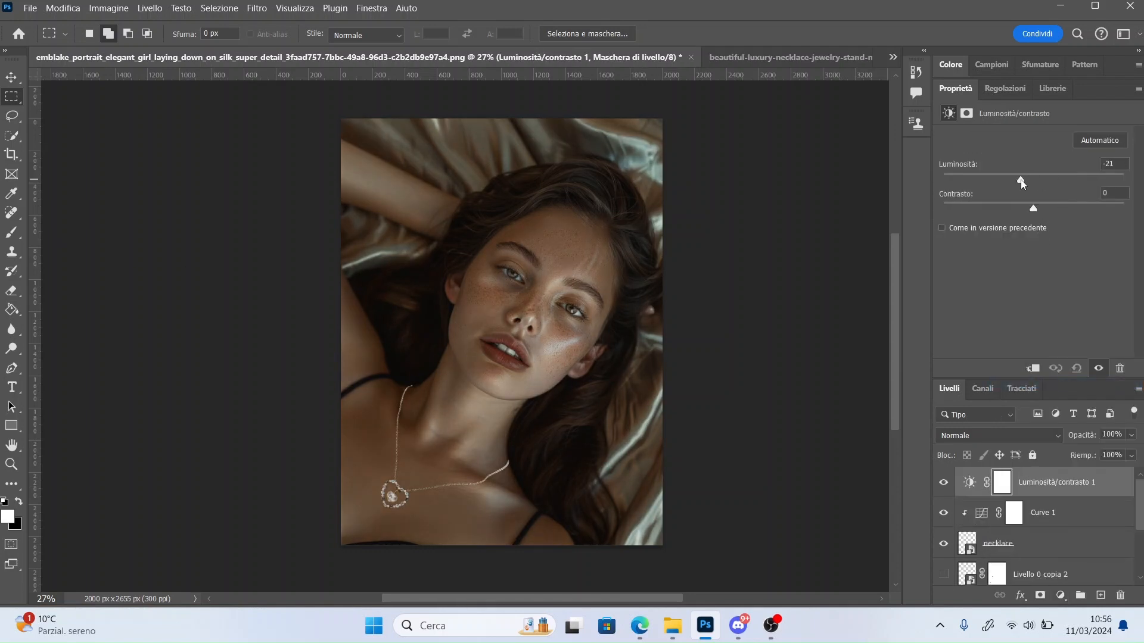
pyautogui.hotkey('ctrl', 'i')
pyautogui.hotkey('ctrl', 'alt', 'g')
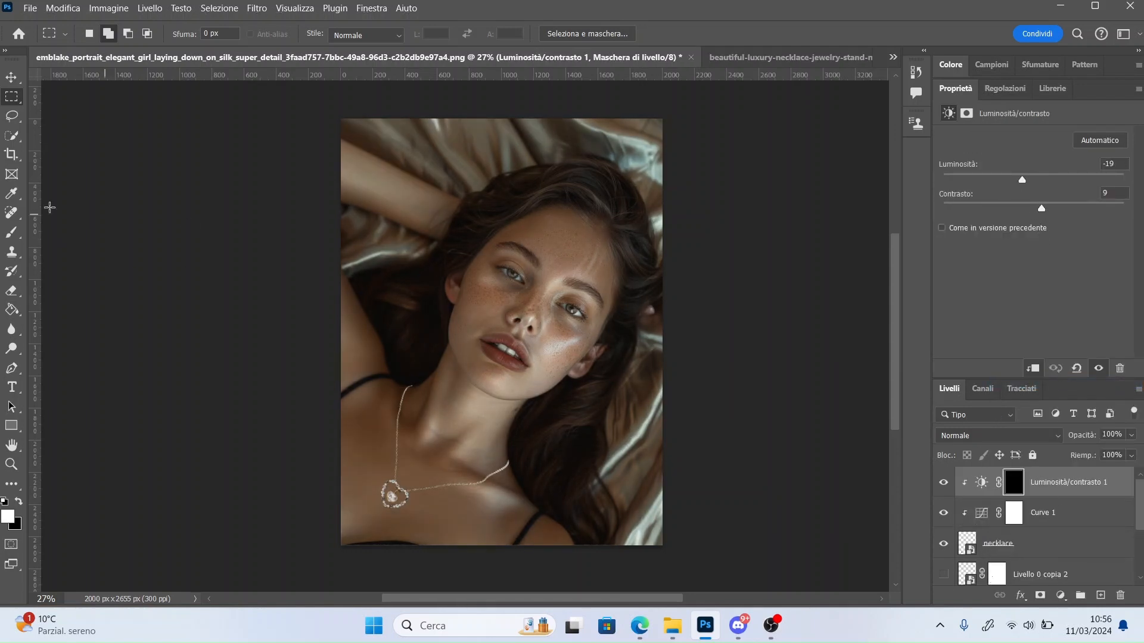
# Step: Paint the darkening effect onto part of the necklace with a 98 px white brush, and set brightness to -48 and contrast to 7
pyautogui.press('b')
pyautogui.rightClick(414, 397)
pyautogui.click(403, 395)
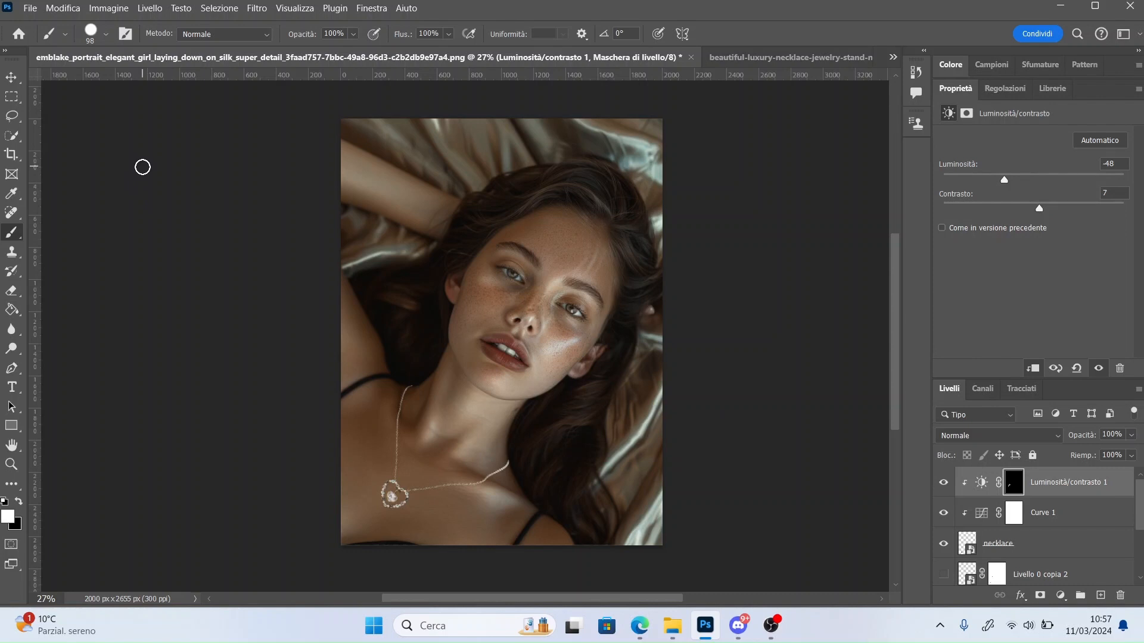
# Step: Add a second clipped Brightness/Contrast layer on top with brightness 22 and contrast -7, invert its mask, and paint it over the right strand
pyautogui.click(1043, 543)
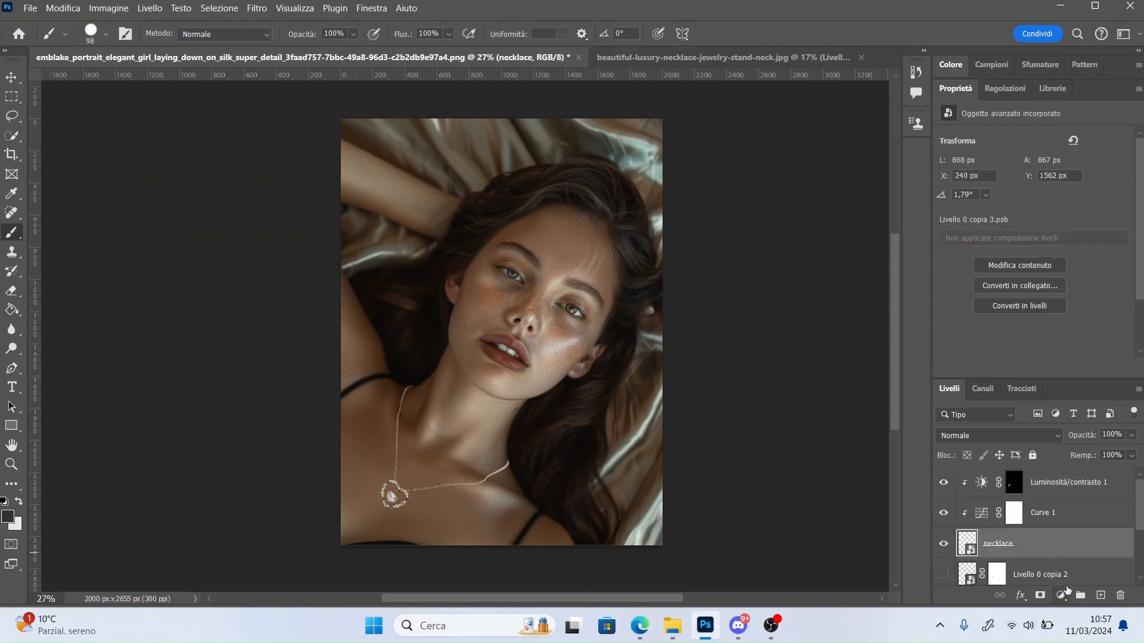
pyautogui.click(1060, 595)
pyautogui.click(1066, 384)
pyautogui.moveTo(1065, 545); pyautogui.dragTo(1072, 480)
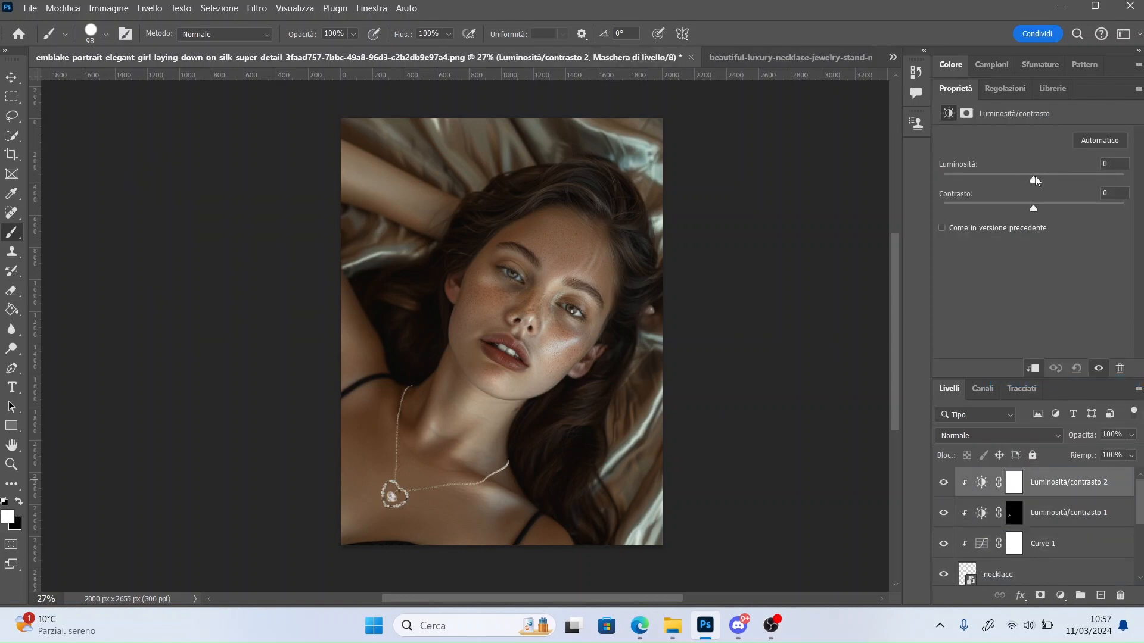
pyautogui.moveTo(1022, 211); pyautogui.dragTo(1020, 211)
pyautogui.hotkey('ctrl', 'i')
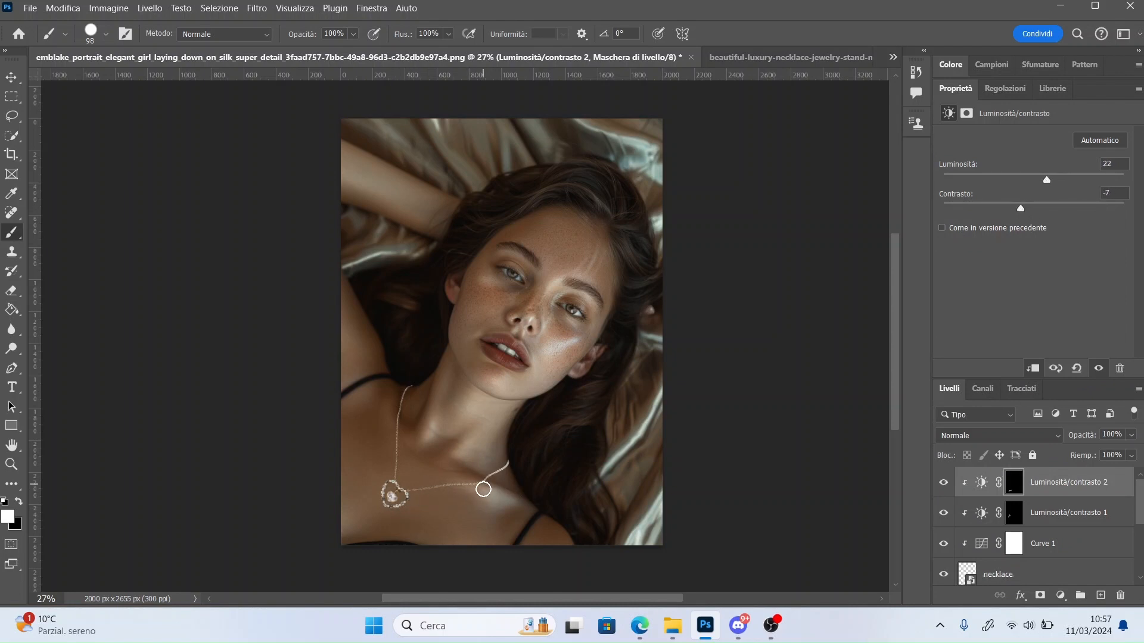
# Step: Paint more necklace areas on the first Brightness/Contrast mask, and toggle both Brightness/Contrast layers to compare their effect
pyautogui.click(958, 508)
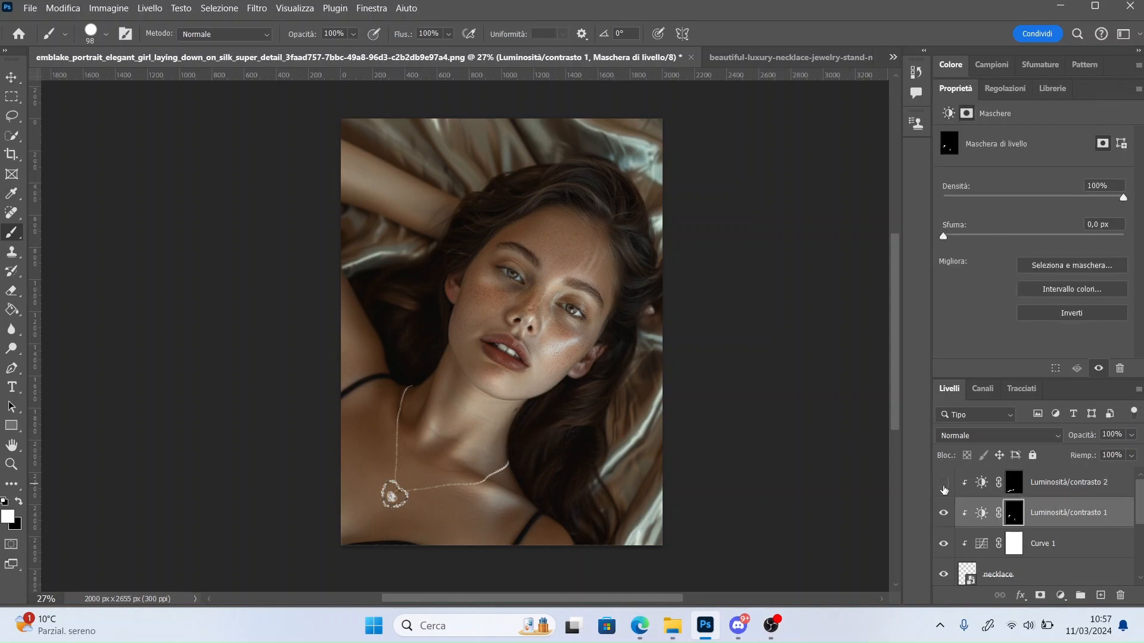
pyautogui.click(943, 513)
pyautogui.moveTo(945, 518); pyautogui.dragTo(950, 498)
# Step: Duplicate the necklace layer and re-clip the Curves and Brightness/Contrast adjustments so they apply to the copy
pyautogui.click(1064, 571)
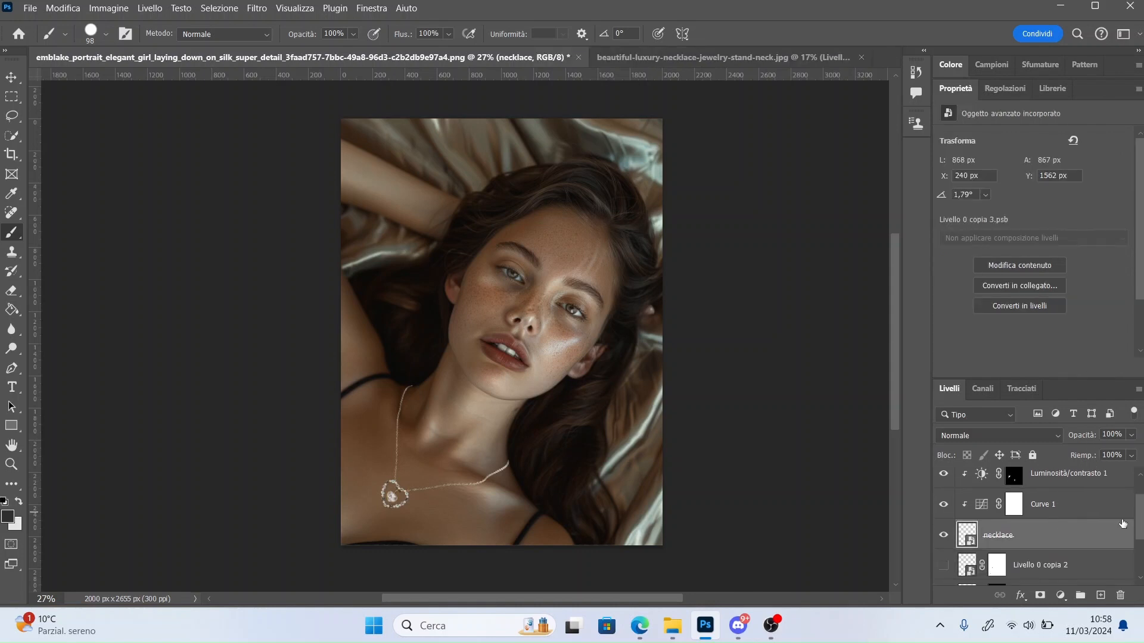
pyautogui.click(945, 568)
pyautogui.click(945, 568)
pyautogui.rightClick(1058, 541)
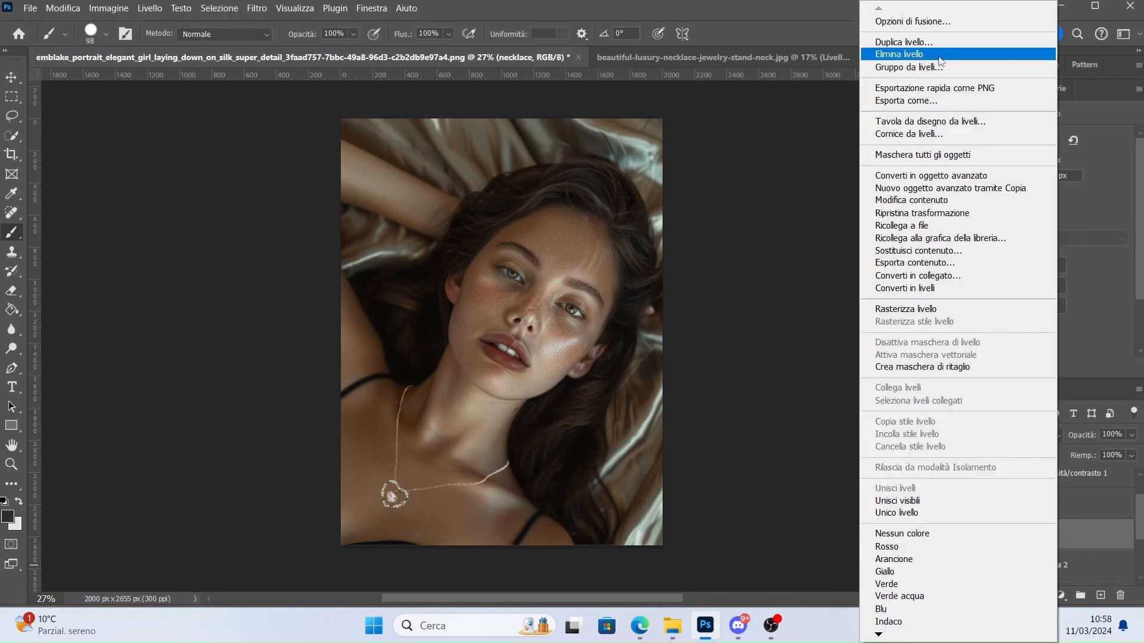
pyautogui.click(937, 41)
pyautogui.press('Return')
pyautogui.keyDown('alt'); pyautogui.click(1037, 518); pyautogui.keyUp('alt')
pyautogui.keyDown('alt'); pyautogui.click(1040, 489); pyautogui.keyUp('alt')
pyautogui.keyDown('alt'); pyautogui.click(1090, 497); pyautogui.keyUp('alt')
# Step: Apply a black Inner Shadow at 100% opacity to the original necklace layer beneath the copy and adjust its angle
pyautogui.moveTo(1140, 506); pyautogui.dragTo(1139, 541)
pyautogui.click(1080, 529)
pyautogui.doubleClick(1122, 523)
pyautogui.click(505, 221)
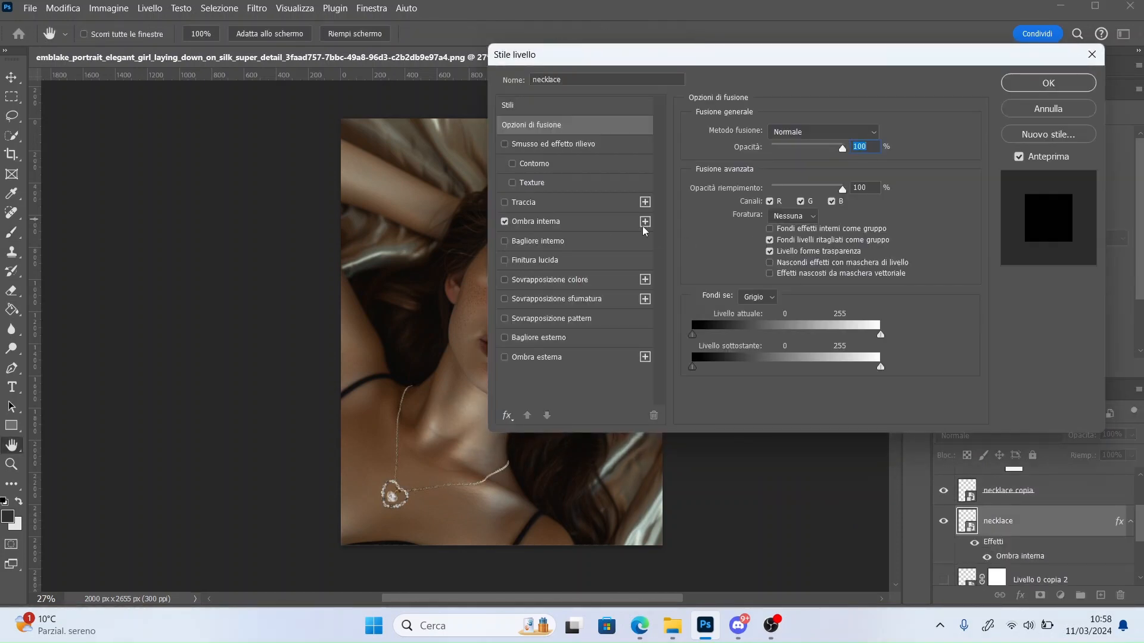
pyautogui.click(536, 221)
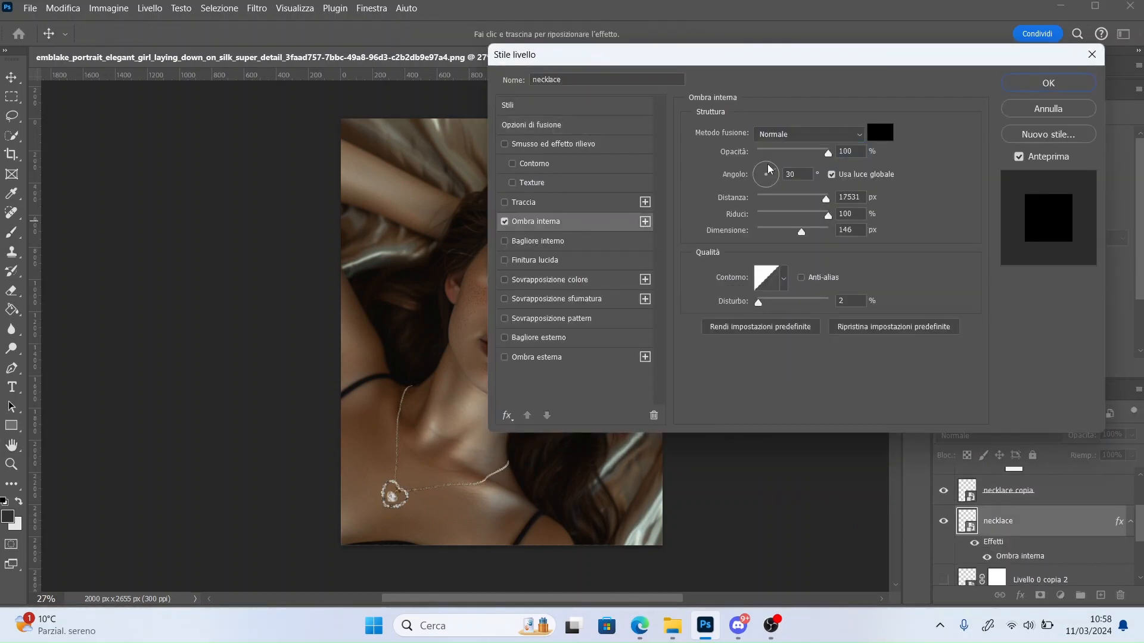
pyautogui.moveTo(769, 165); pyautogui.dragTo(765, 160)
pyautogui.click(1059, 84)
# Step: Free-transform the darkened necklace layer to 101.50% width, pulling its pendant-side corners slightly outward so it shows beside the necklace
pyautogui.press('m')
pyautogui.rightClick(439, 458)
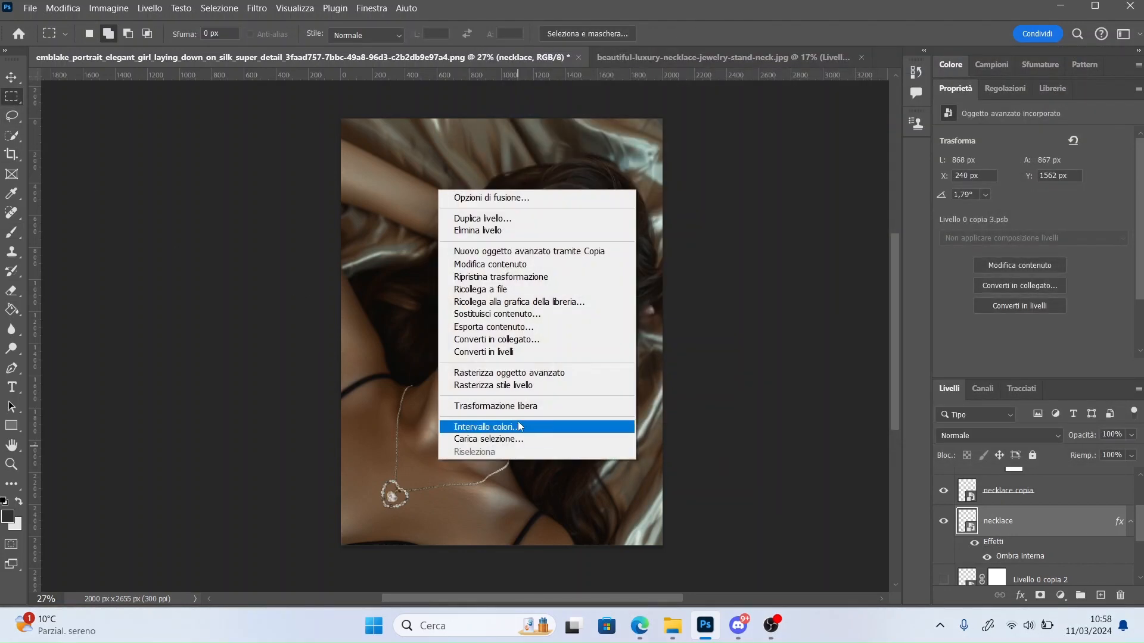
pyautogui.click(507, 407)
pyautogui.rightClick(450, 469)
pyautogui.click(486, 268)
pyautogui.moveTo(380, 511); pyautogui.dragTo(378, 509)
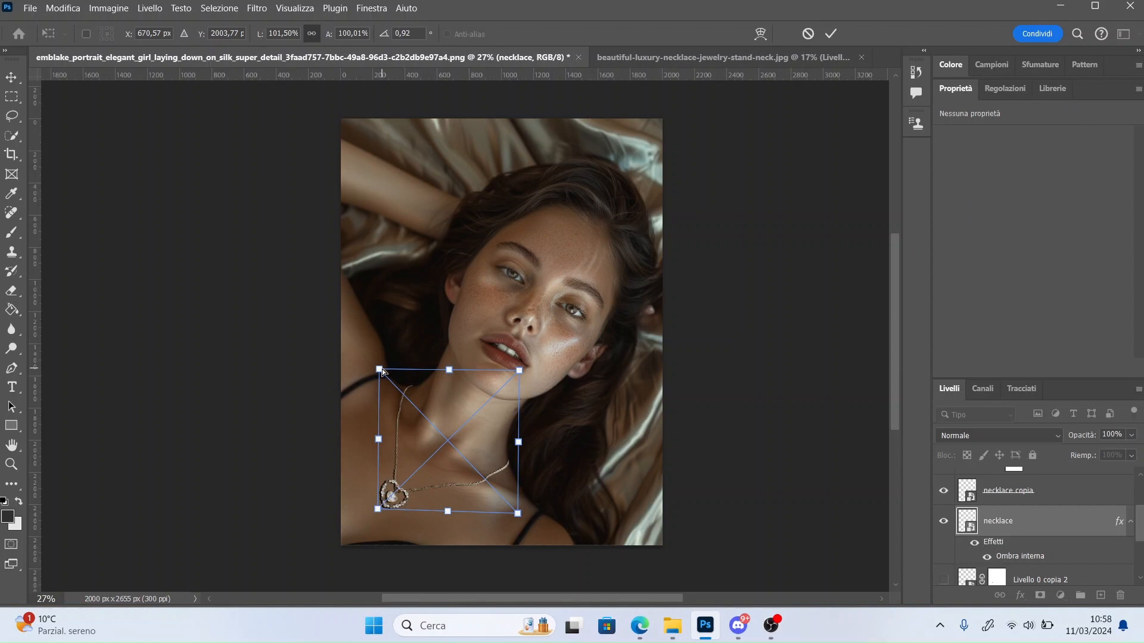
pyautogui.press('Return')
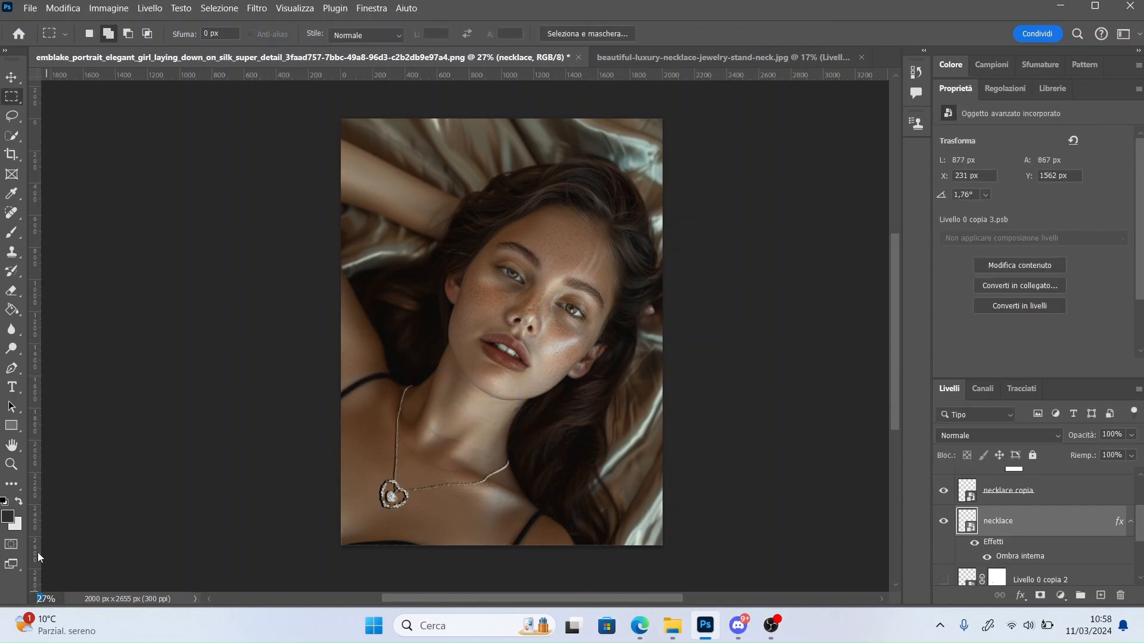
# Step: Lower the shadow necklace layer's opacity to 60% and apply a Gaussian Blur with a 3.8 px radius
pyautogui.write('4')
pyautogui.press('Return')
pyautogui.moveTo(898, 386); pyautogui.dragTo(906, 433)
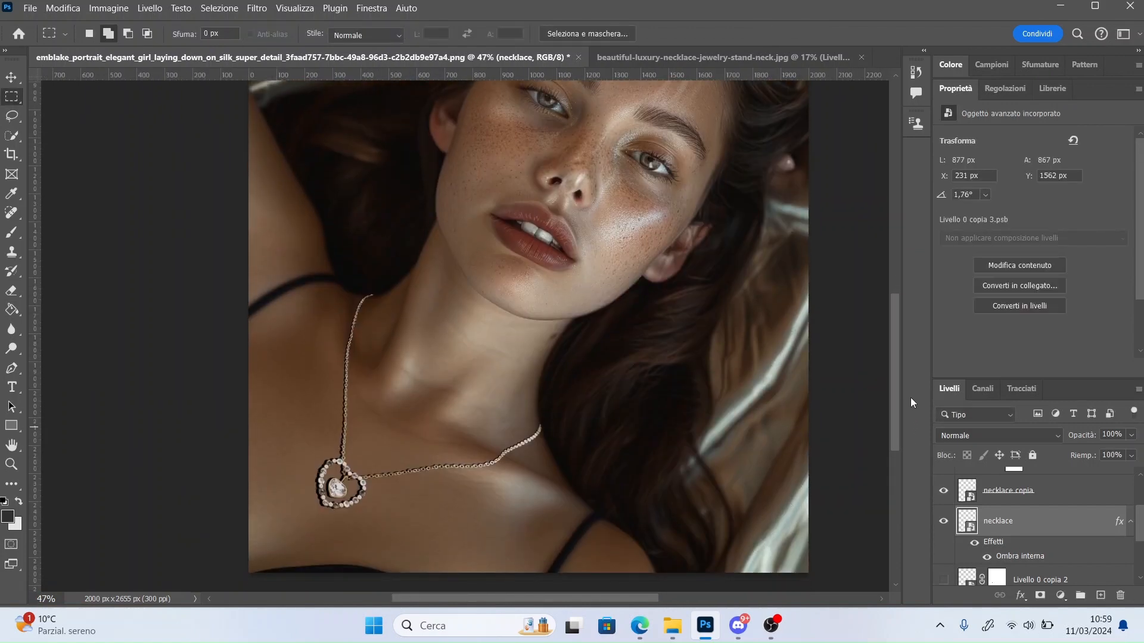
pyautogui.write('60')
pyautogui.click(257, 7)
pyautogui.moveTo(373, 269)
pyautogui.click(501, 258)
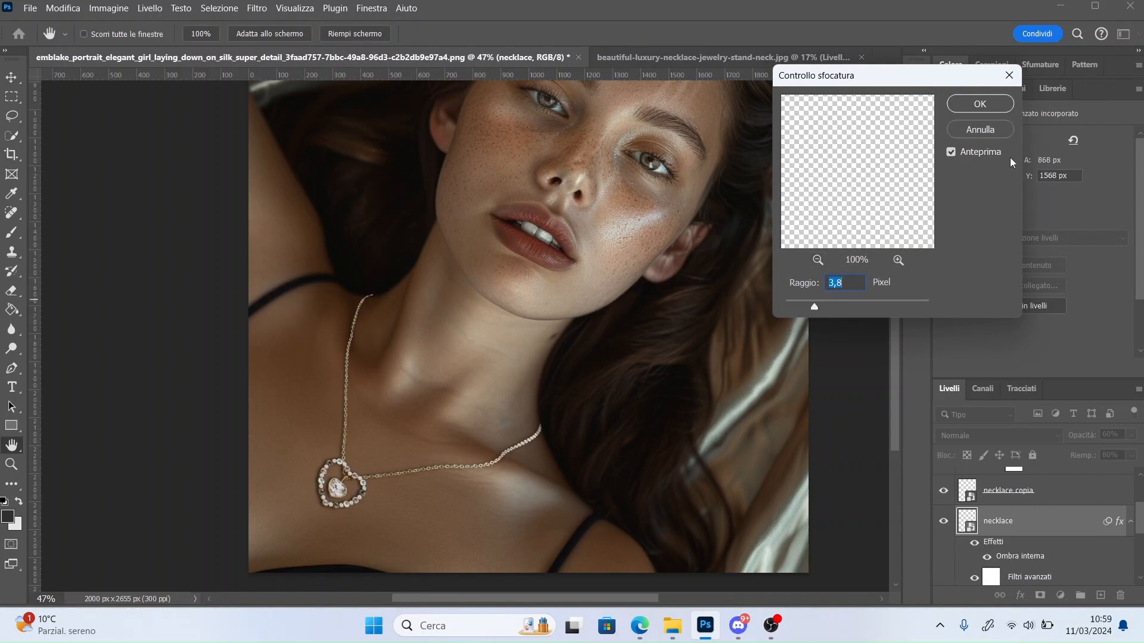
pyautogui.click(997, 108)
# Step: Warp the blurred necklace shadow with a warp grid so it follows the chain and pendant
pyautogui.click(16, 100)
pyautogui.rightClick(334, 436)
pyautogui.click(398, 382)
pyautogui.click(618, 267)
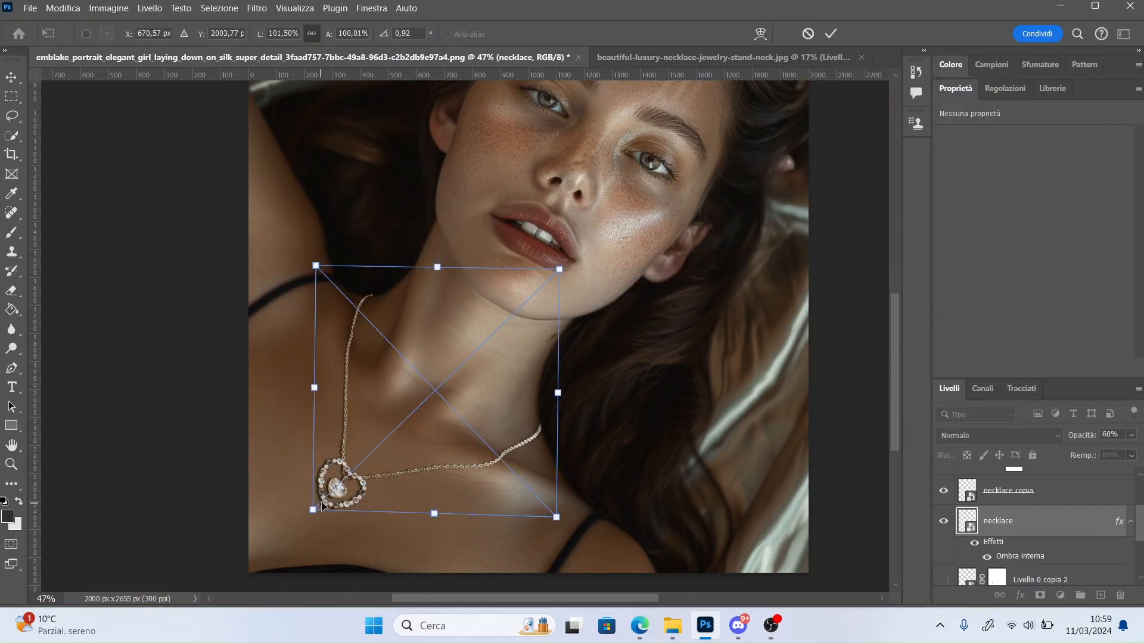
pyautogui.rightClick(323, 506)
pyautogui.click(357, 365)
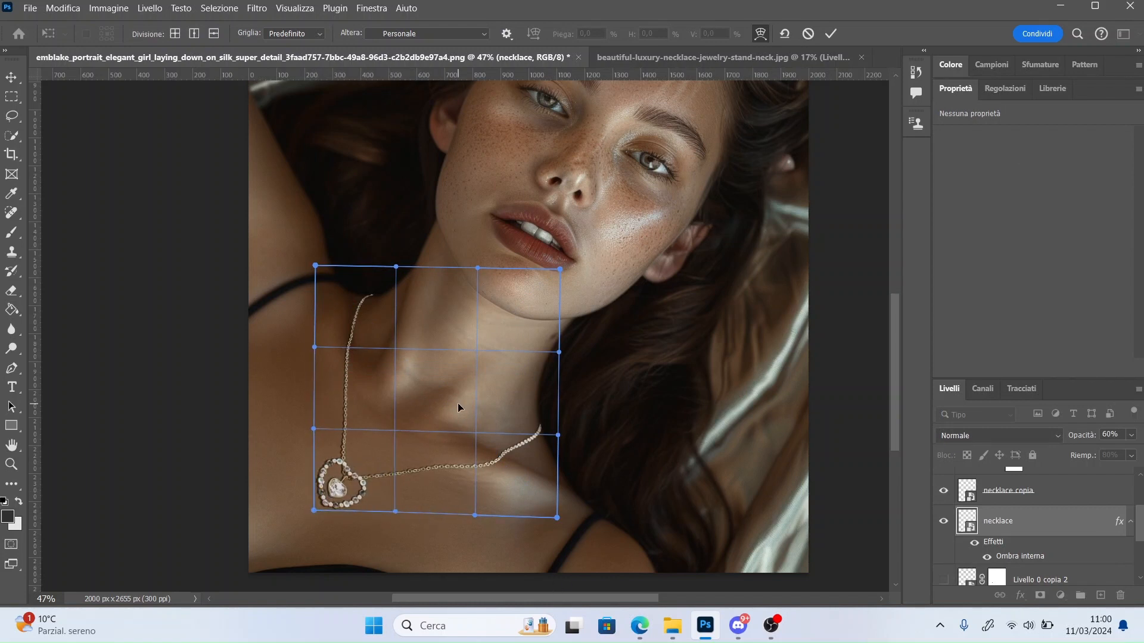
pyautogui.press('Return')
pyautogui.press('m')
# Step: Rasterize the necklace copy layer for use with the 242 px Blur tool at 50% strength on the chain
pyautogui.click(1008, 571)
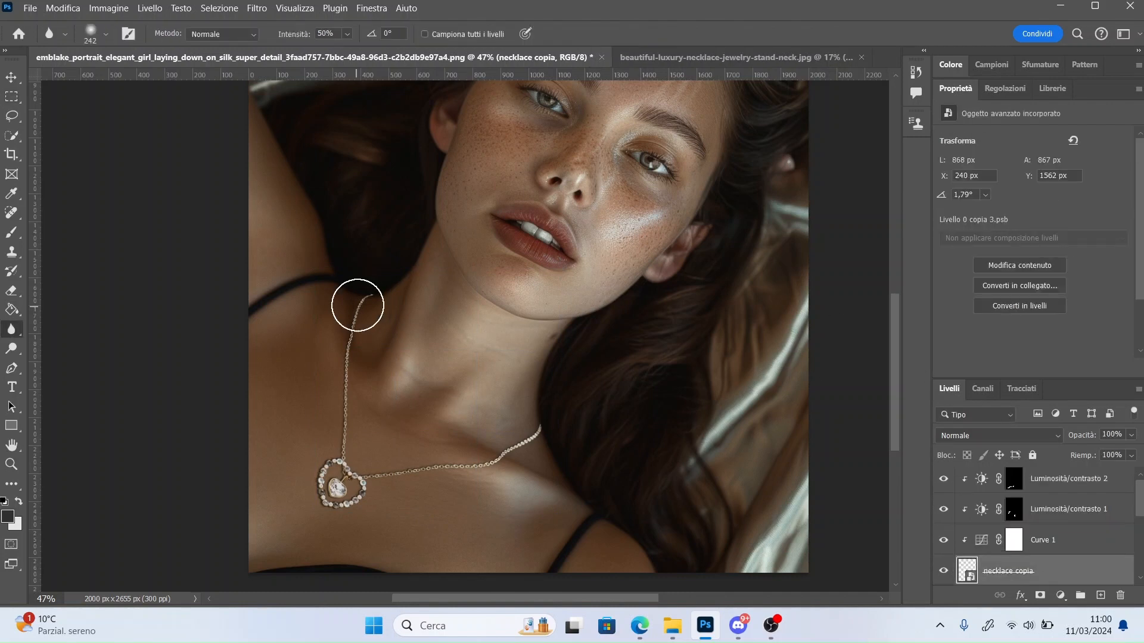
pyautogui.click(358, 305)
pyautogui.press('Return')
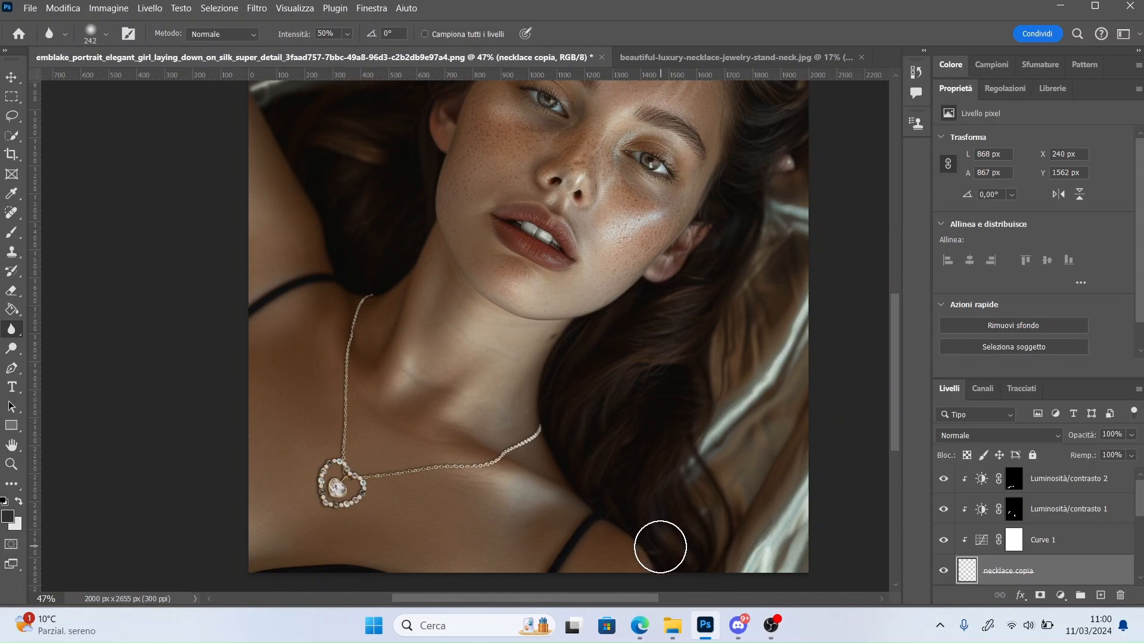
pyautogui.press('m')
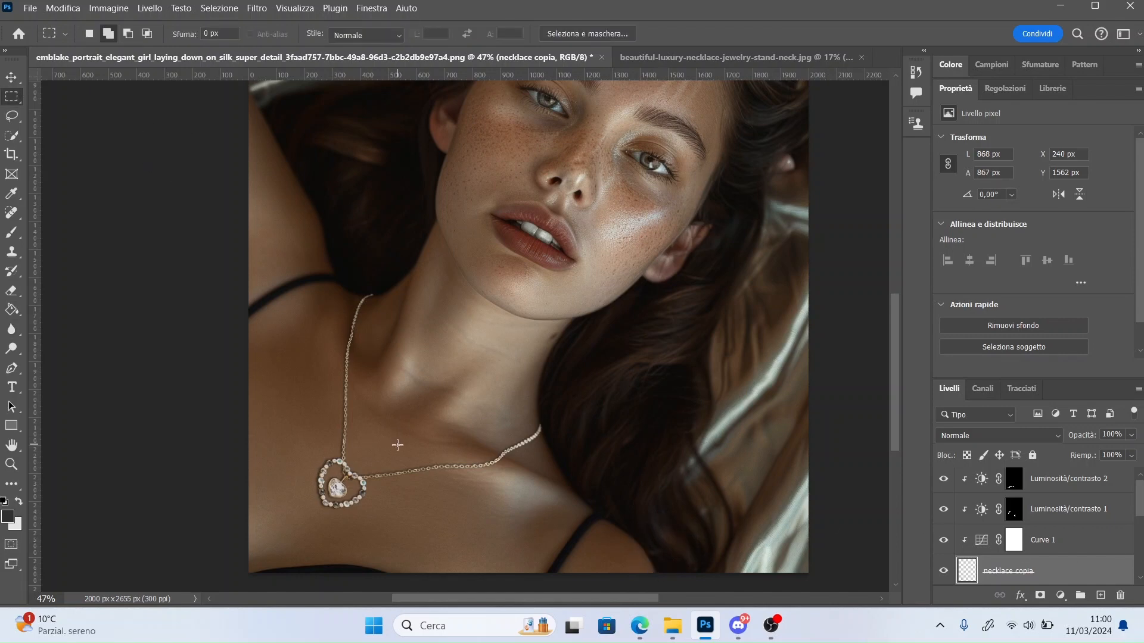
# Step: Rename the layer beneath the necklace copy as "necklace shadow"
pyautogui.click(1082, 489)
pyautogui.scroll(-3, 1061, 512)
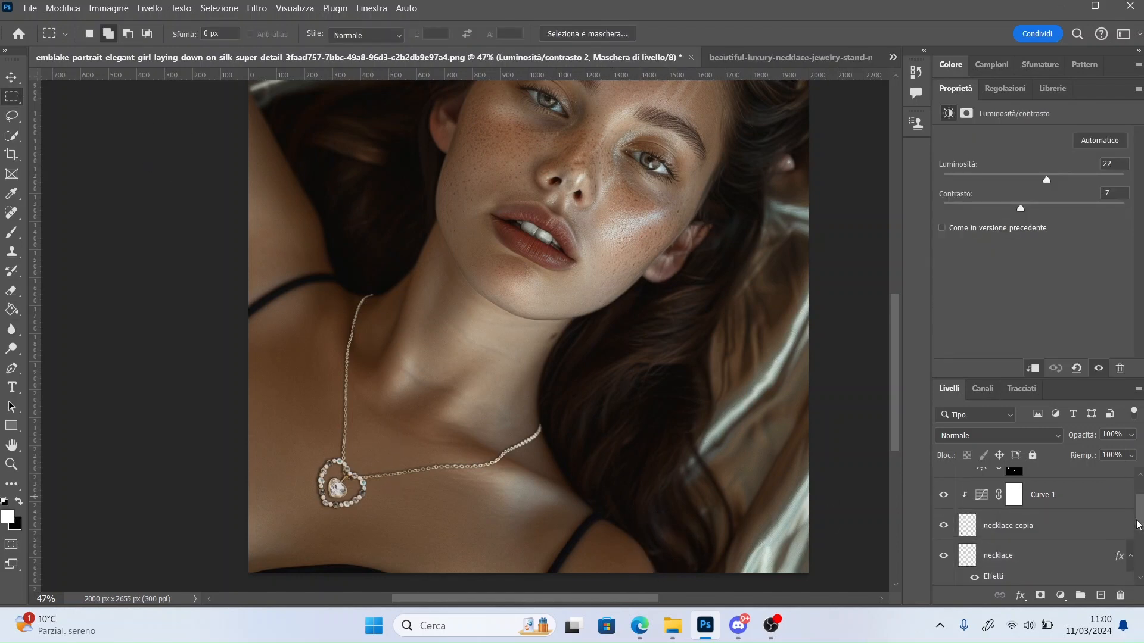
pyautogui.doubleClick(999, 553)
pyautogui.press('Escape')
pyautogui.doubleClick(1003, 541)
pyautogui.write('s')
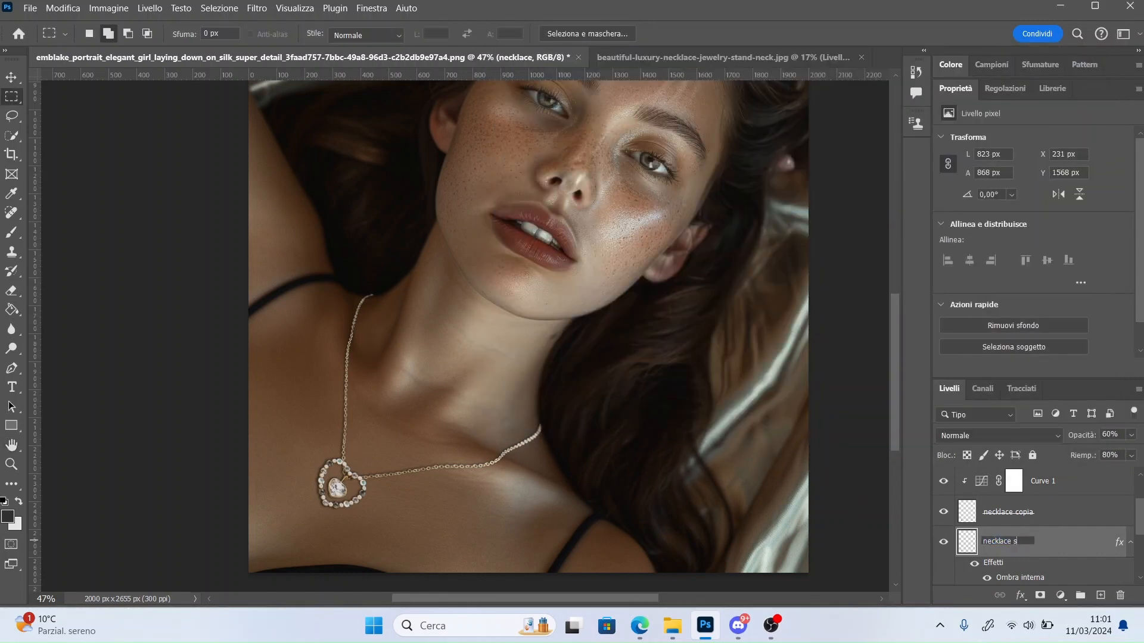
pyautogui.write('hadow')
pyautogui.press('Return')
# Step: Group the necklace shadow, the necklace copy and their clipped adjustment layers
pyautogui.scroll(3, 1035, 534)
pyautogui.keyDown('shift'); pyautogui.click(1068, 485); pyautogui.keyUp('shift')
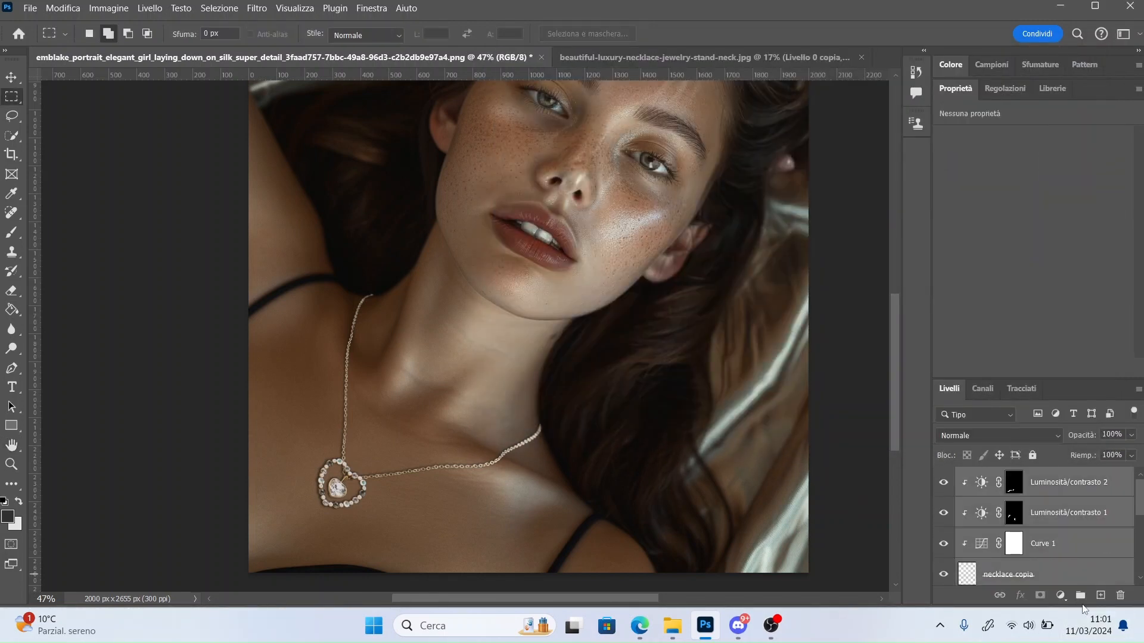
pyautogui.click(1079, 597)
# Step: Skew the necklace group by its corners and edges to about 105.5% width and -3° slant to match the neck's perspective
pyautogui.rightClick(344, 383)
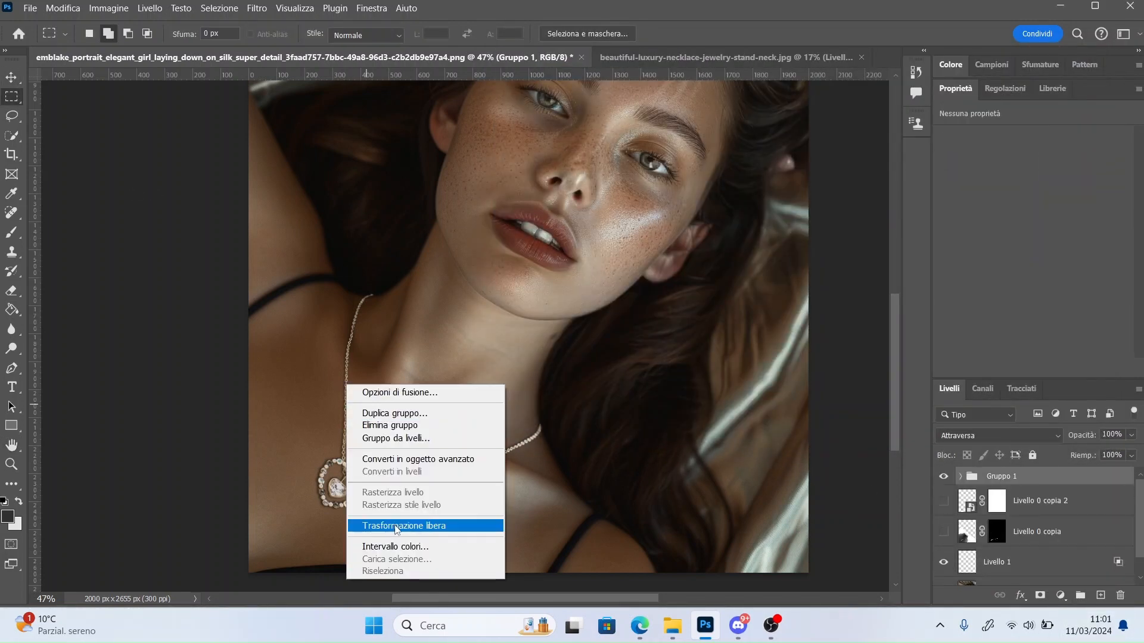
pyautogui.click(399, 526)
pyautogui.rightClick(385, 485)
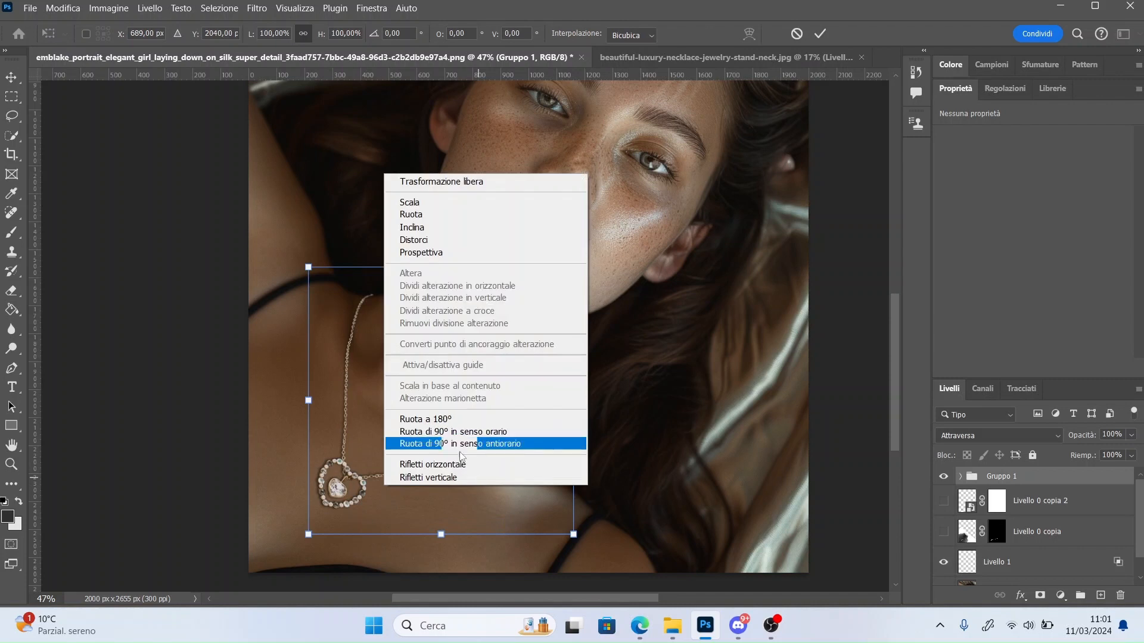
pyautogui.click(424, 228)
pyautogui.moveTo(309, 535); pyautogui.dragTo(309, 529)
pyautogui.moveTo(574, 535); pyautogui.dragTo(576, 537)
pyautogui.hotkey('ctrl', 'z')
pyautogui.moveTo(309, 266); pyautogui.dragTo(312, 273)
pyautogui.moveTo(440, 264); pyautogui.dragTo(433, 262)
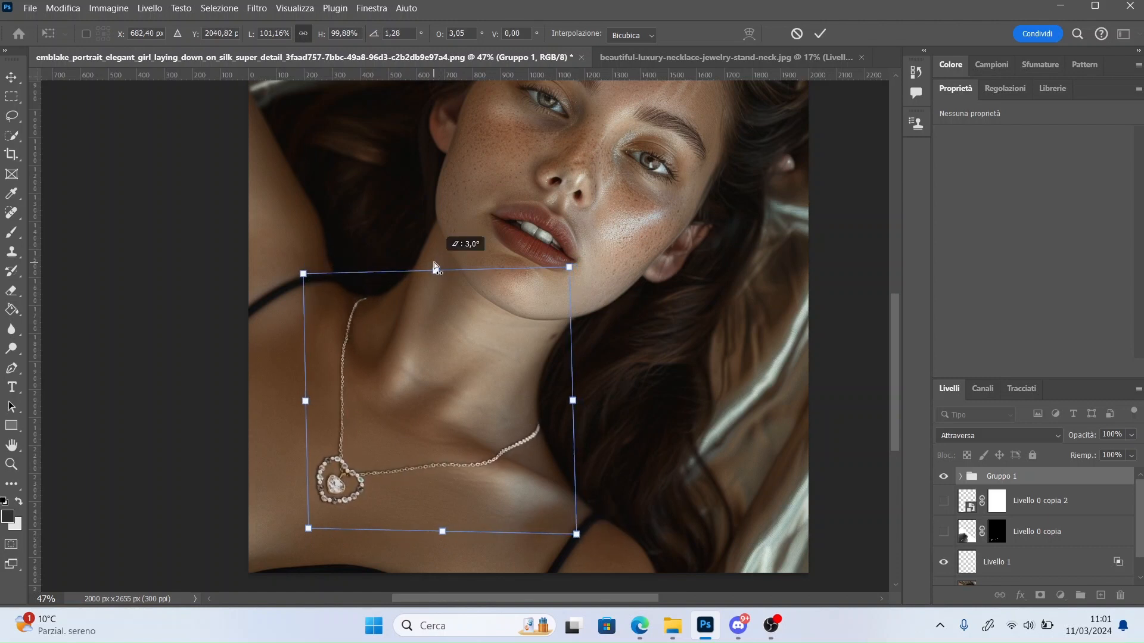
pyautogui.moveTo(569, 268); pyautogui.dragTo(583, 251)
pyautogui.moveTo(305, 276); pyautogui.dragTo(303, 269)
pyautogui.moveTo(442, 532); pyautogui.dragTo(436, 533)
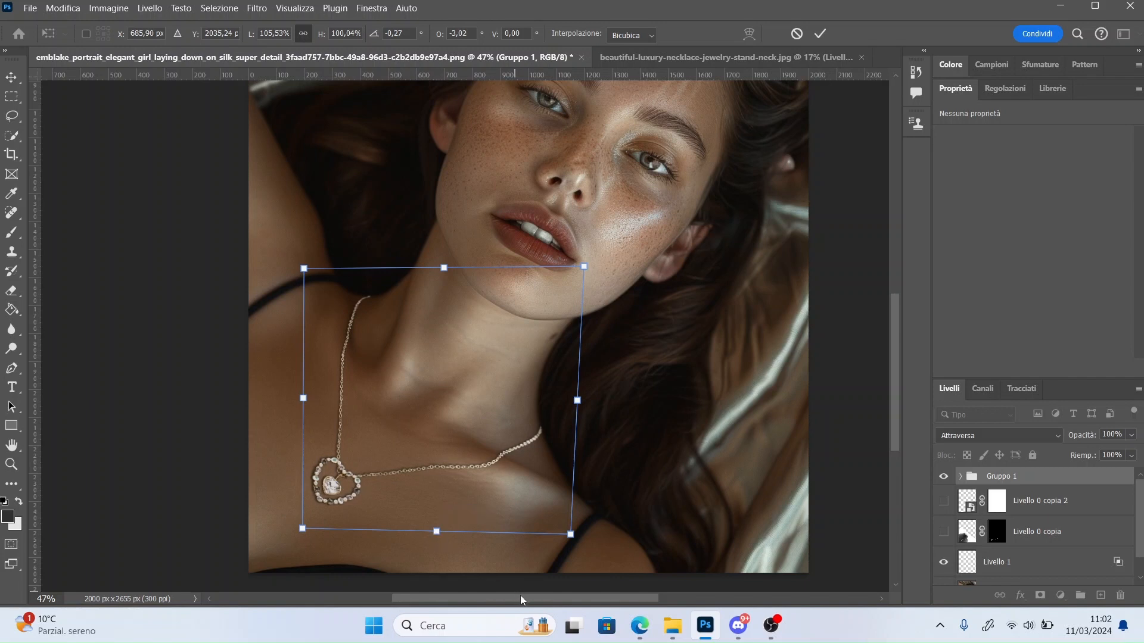
pyautogui.press('Return')
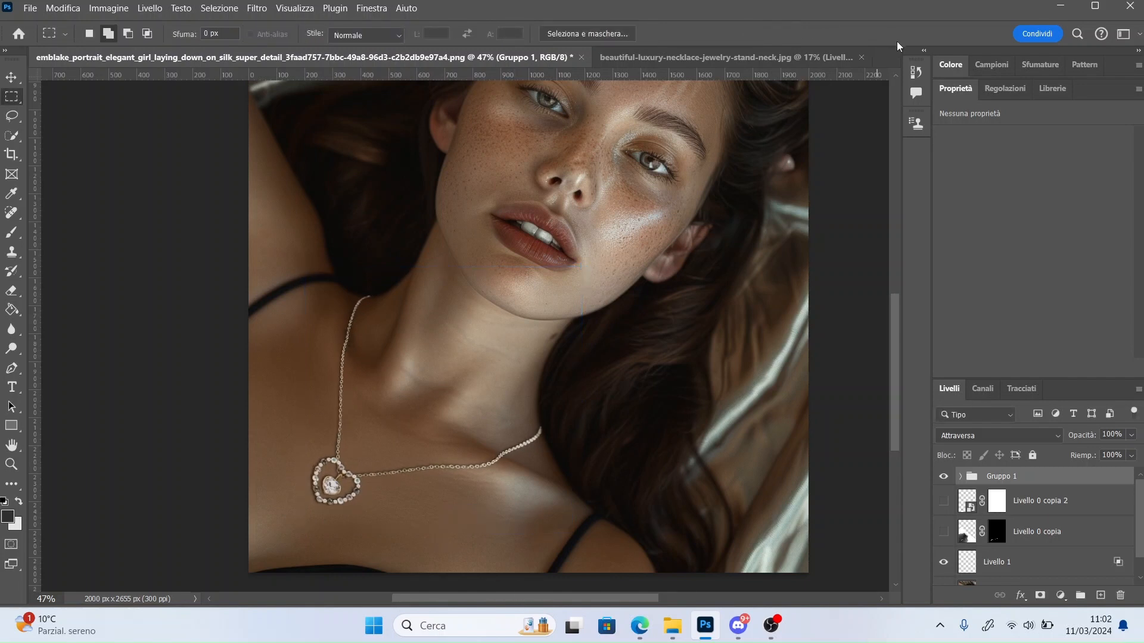
pyautogui.scroll(-4, 953, 519)
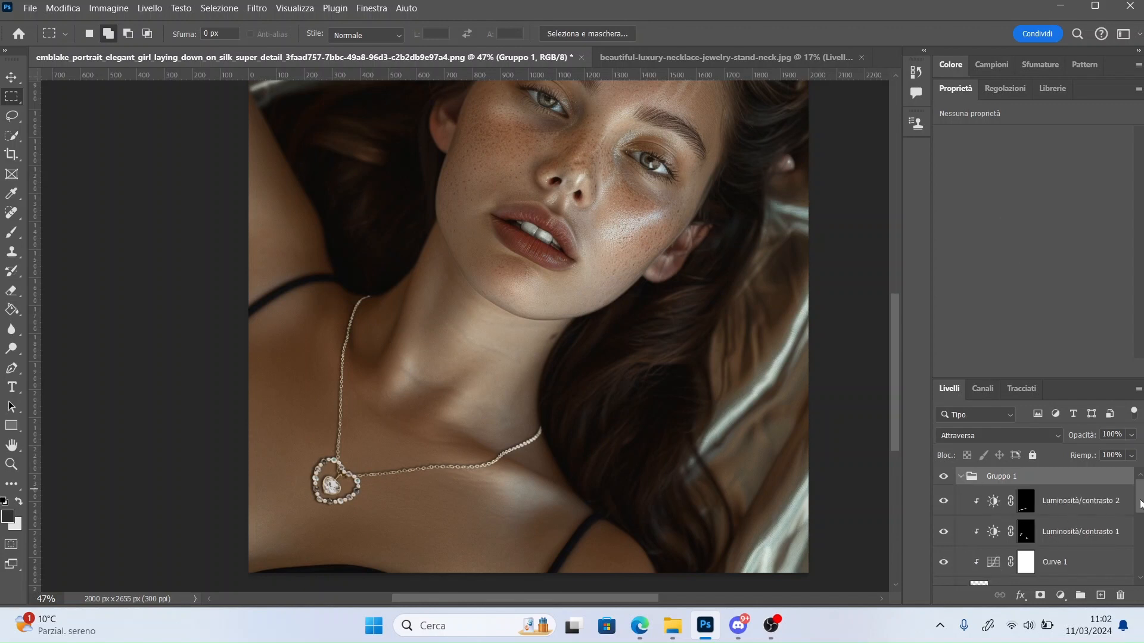
pyautogui.click(943, 517)
pyautogui.click(993, 517)
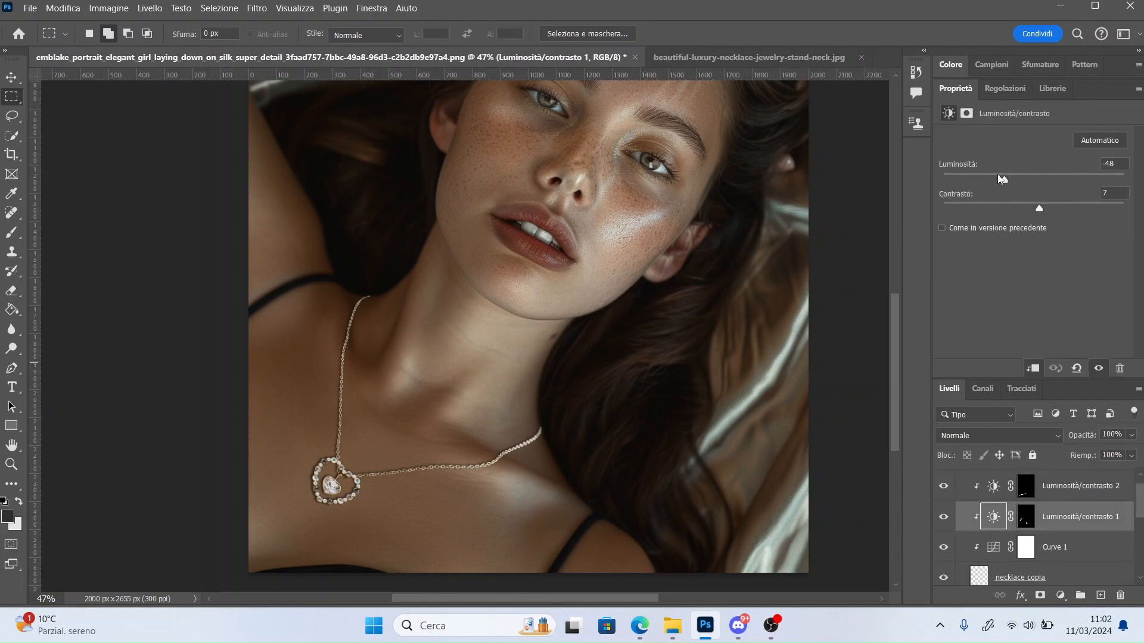
pyautogui.press('b')
pyautogui.click(549, 432)
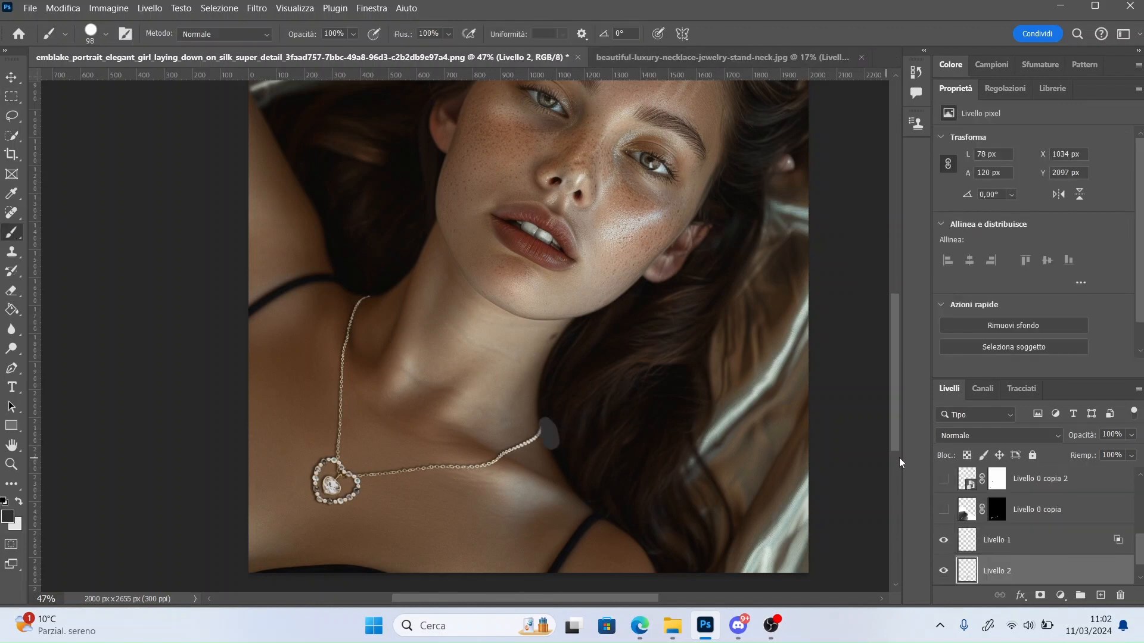
pyautogui.hotkey('ctrl', 'z')
# Step: Toggle the adjustment layers inside the necklace group to compare their effect on the necklace
pyautogui.click(1025, 483)
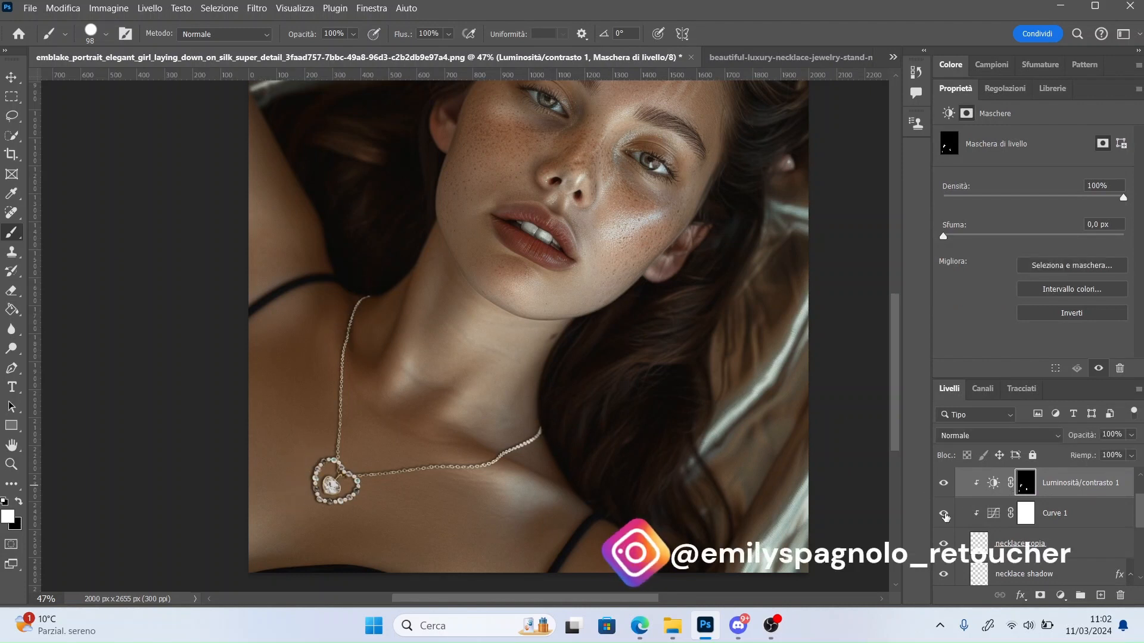
pyautogui.scroll(2, 946, 516)
pyautogui.click(941, 505)
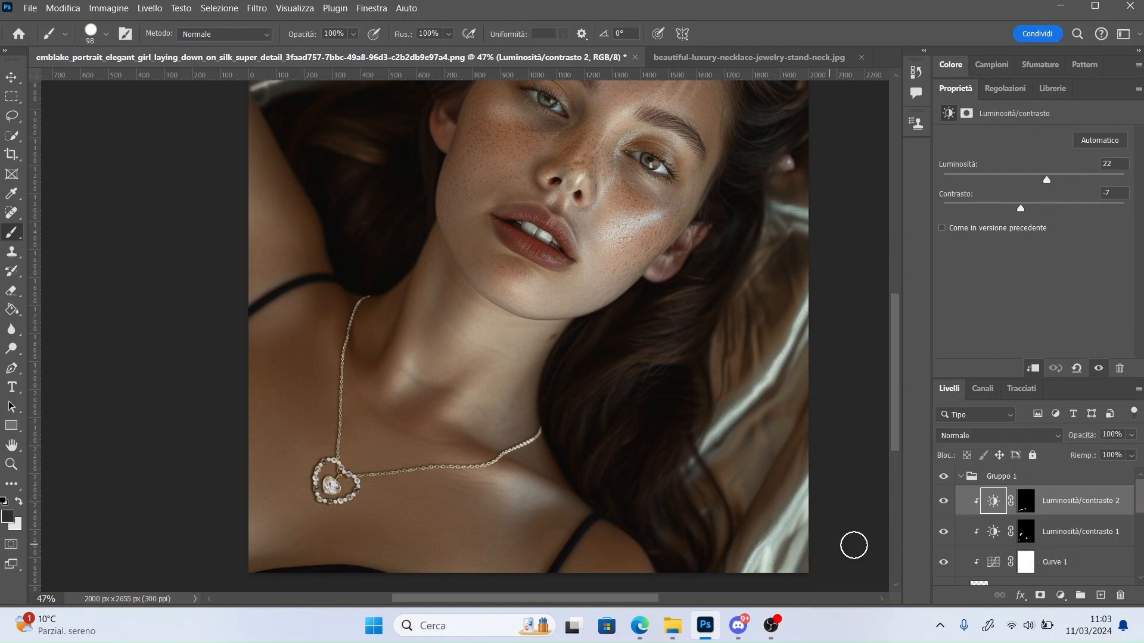
# Step: Add a third Brightness/Contrast adjustment above the others with brightness 41 and contrast 0, and invert its mask to black
pyautogui.click(1060, 596)
pyautogui.click(1025, 385)
pyautogui.hotkey('ctrl', 'i')
# Step: Clip the new Brightness/Contrast layer to the necklace and brighten the heart pendant's stones with a soft 11 px white brush
pyautogui.moveTo(44, 599); pyautogui.dragTo(35, 590)
pyautogui.write('9')
pyautogui.press('Return')
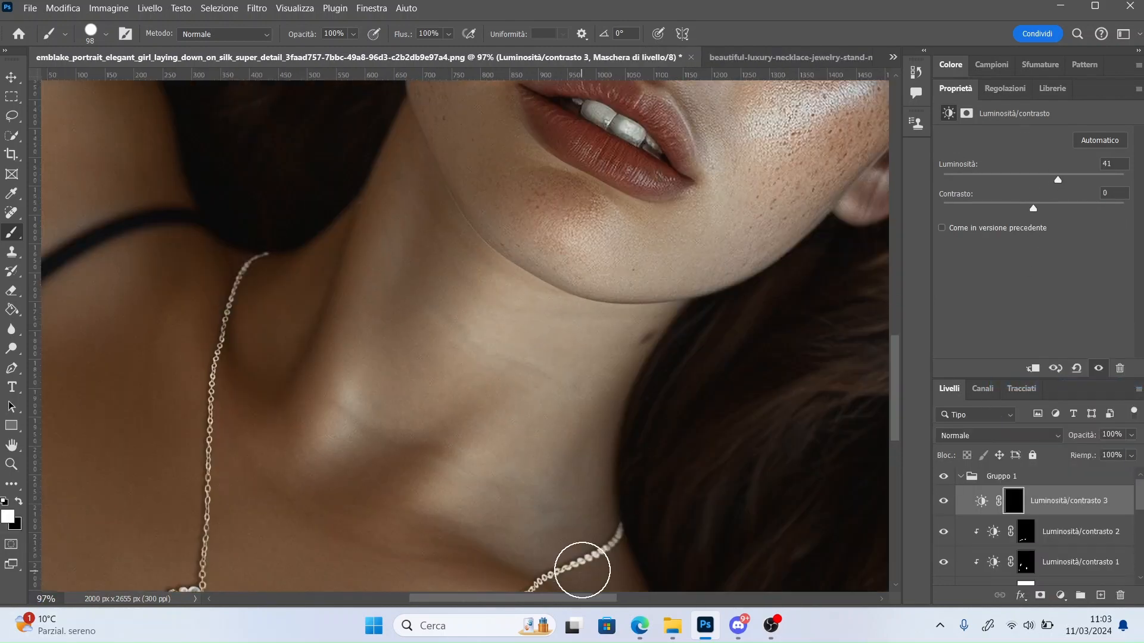
pyautogui.moveTo(572, 599); pyautogui.dragTo(540, 598)
pyautogui.moveTo(895, 385); pyautogui.dragTo(895, 444)
pyautogui.rightClick(573, 450)
pyautogui.moveTo(662, 378); pyautogui.dragTo(656, 375)
pyautogui.scroll(3, 685, 524)
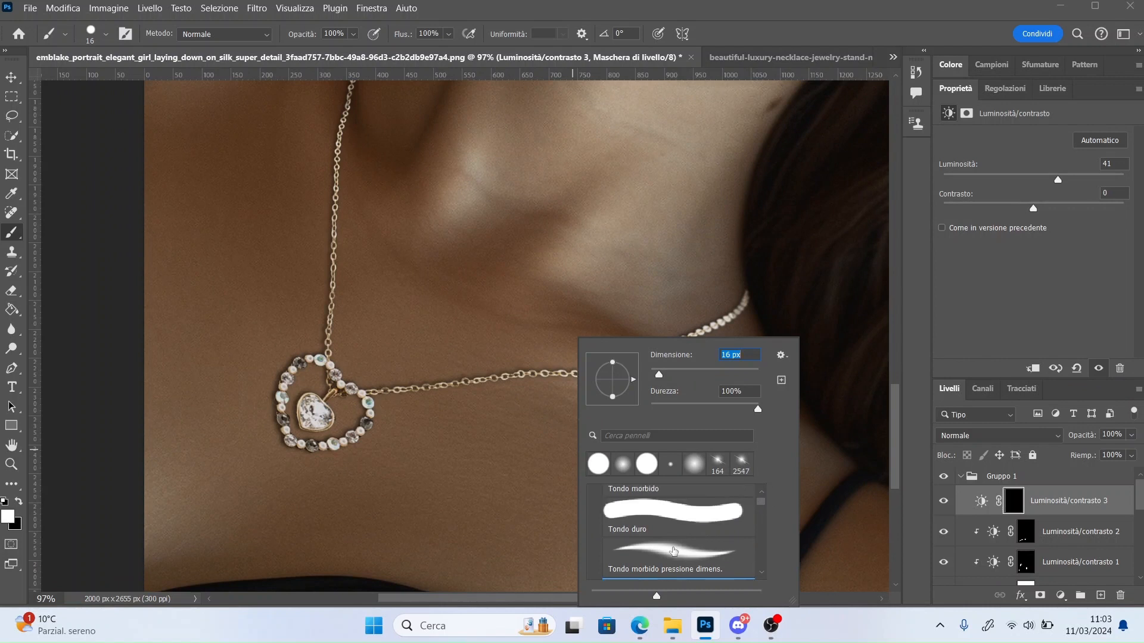
pyautogui.click(673, 507)
pyautogui.press('Return')
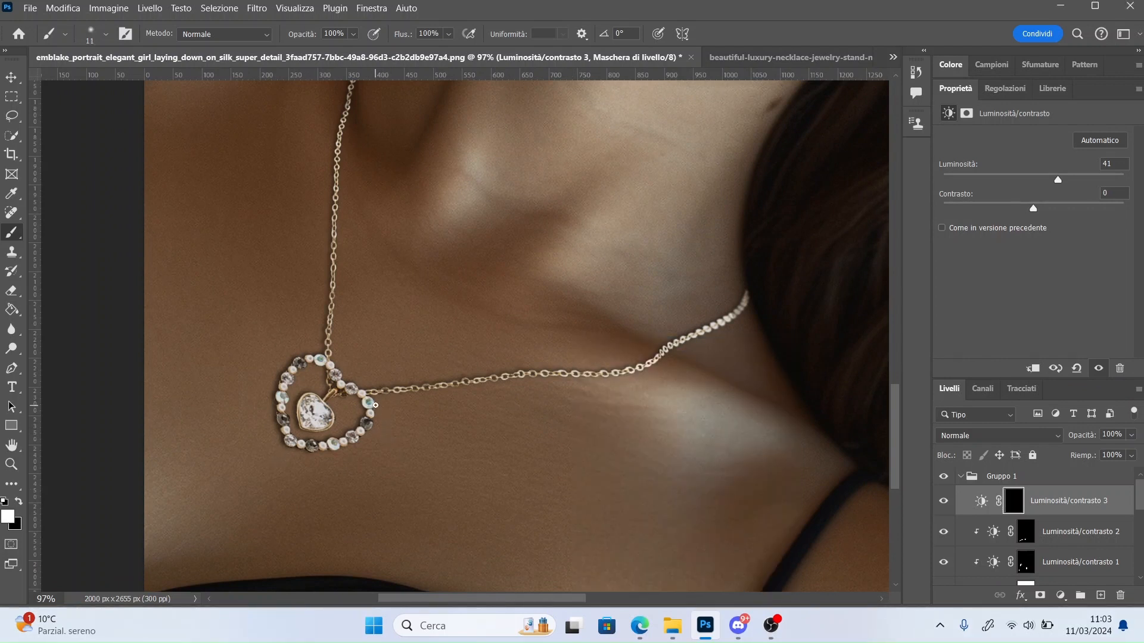
pyautogui.hotkey('ctrl', 'alt', 'g')
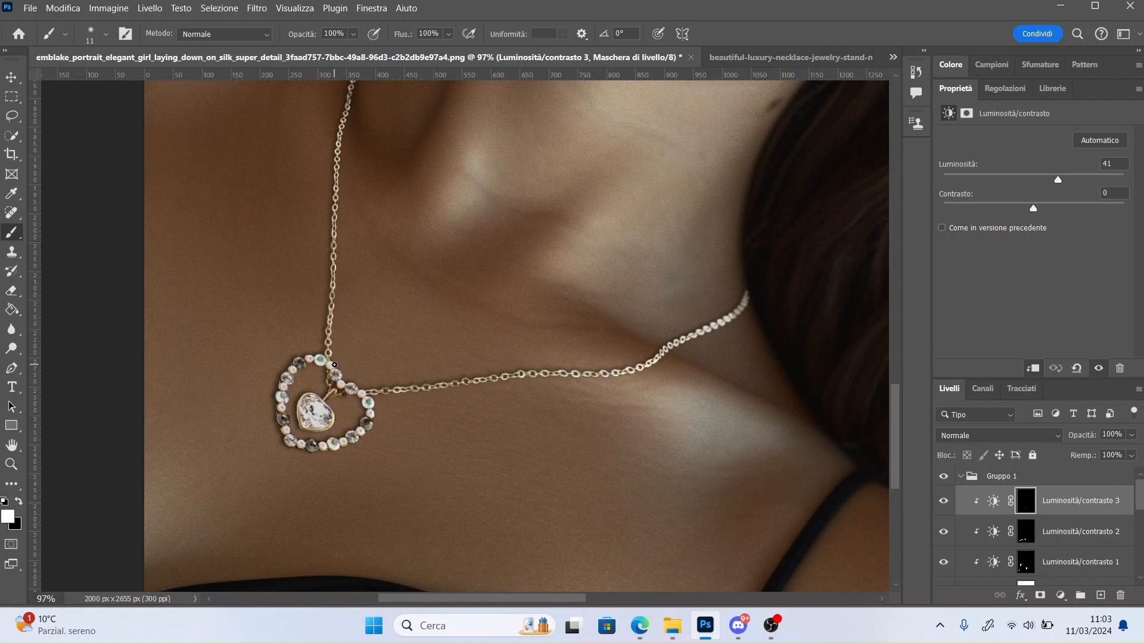
# Step: Toggle the third Brightness/Contrast layer at different zoom levels to compare its effect on the pendant
pyautogui.click(945, 503)
pyautogui.moveTo(896, 424)
pyautogui.mouseDown()
pyautogui.moveTo(898, 408)
pyautogui.moveTo(896, 427)
pyautogui.mouseUp()
pyautogui.moveTo(43, 599); pyautogui.dragTo(36, 598)
pyautogui.write('2')
pyautogui.press('Return')
pyautogui.moveTo(897, 365); pyautogui.dragTo(898, 310)
pyautogui.click(943, 503)
pyautogui.click(943, 503)
pyautogui.hotkey('ctrl', '+')
pyautogui.moveTo(897, 394); pyautogui.dragTo(900, 451)
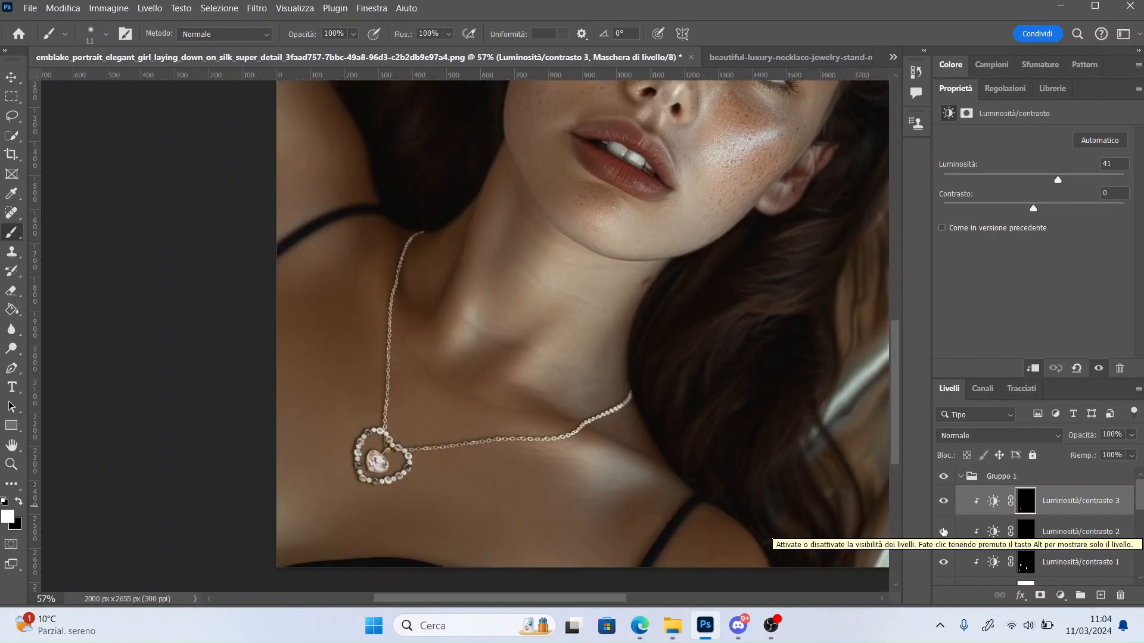
# Step: Select the necklace shadow layer's mask and set the Eraser to a soft round 22 px tip at 50% opacity
pyautogui.moveTo(1139, 499); pyautogui.dragTo(1139, 532)
pyautogui.click(1062, 534)
pyautogui.press('e')
pyautogui.rightClick(509, 407)
pyautogui.click(600, 375)
pyautogui.click(699, 493)
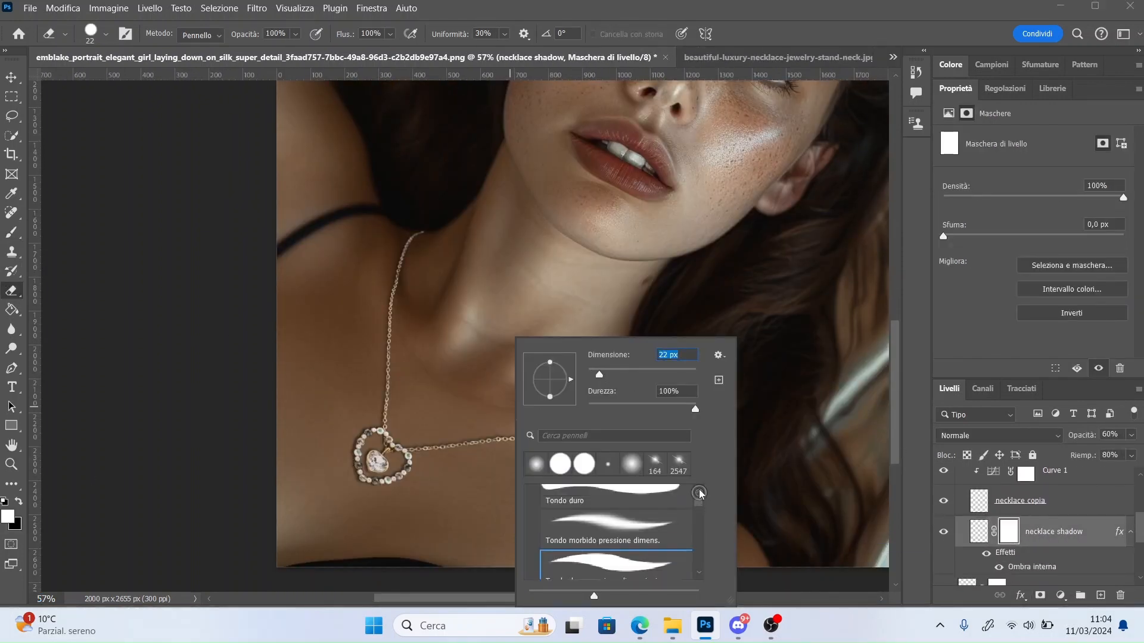
pyautogui.click(617, 503)
pyautogui.press('Return')
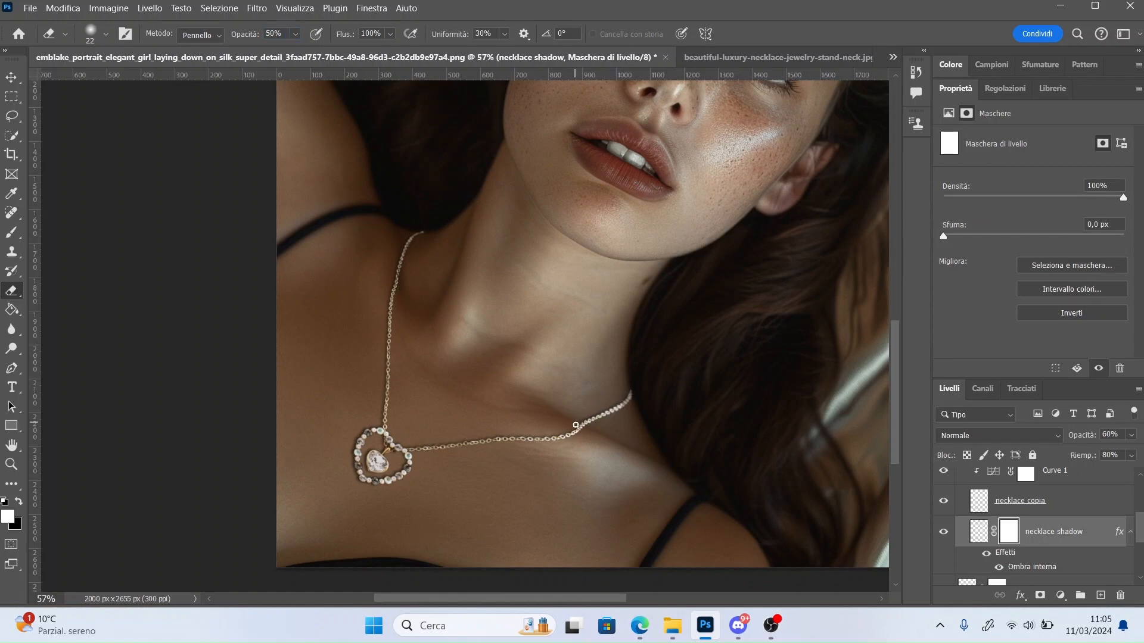
pyautogui.scroll(-3, 391, 493)
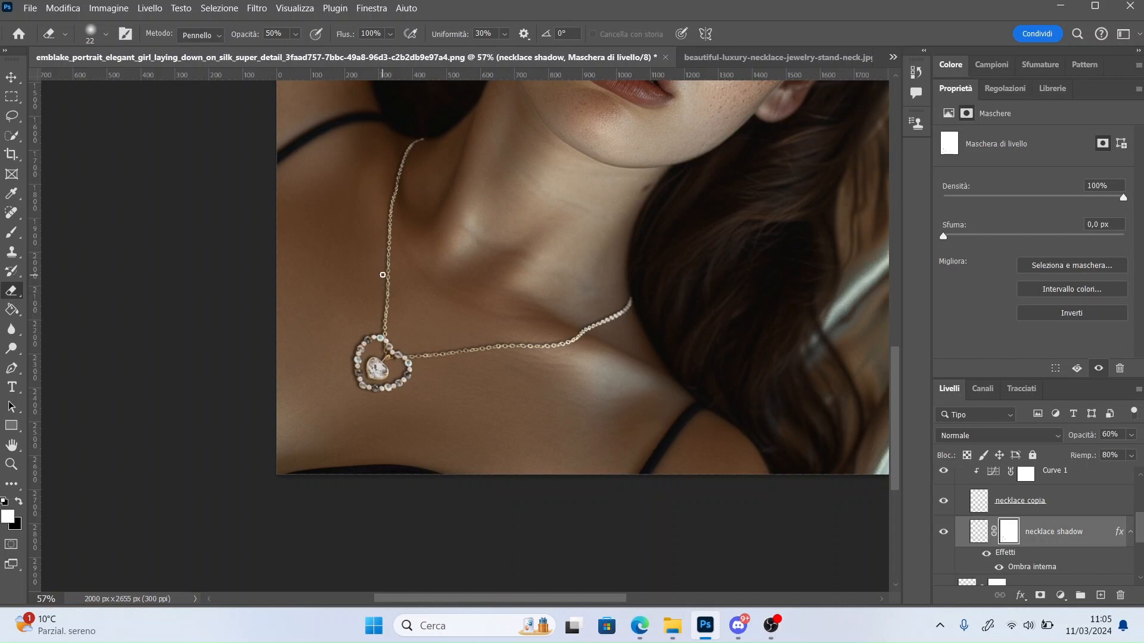
pyautogui.moveTo(897, 386); pyautogui.dragTo(909, 355)
pyautogui.scroll(4, 1073, 517)
# Step: Add a clipped Color Balance adjustment above the third Brightness/Contrast layer and set its shadows to Cyan/Red -19 and Yellow/Blue -5
pyautogui.click(1083, 497)
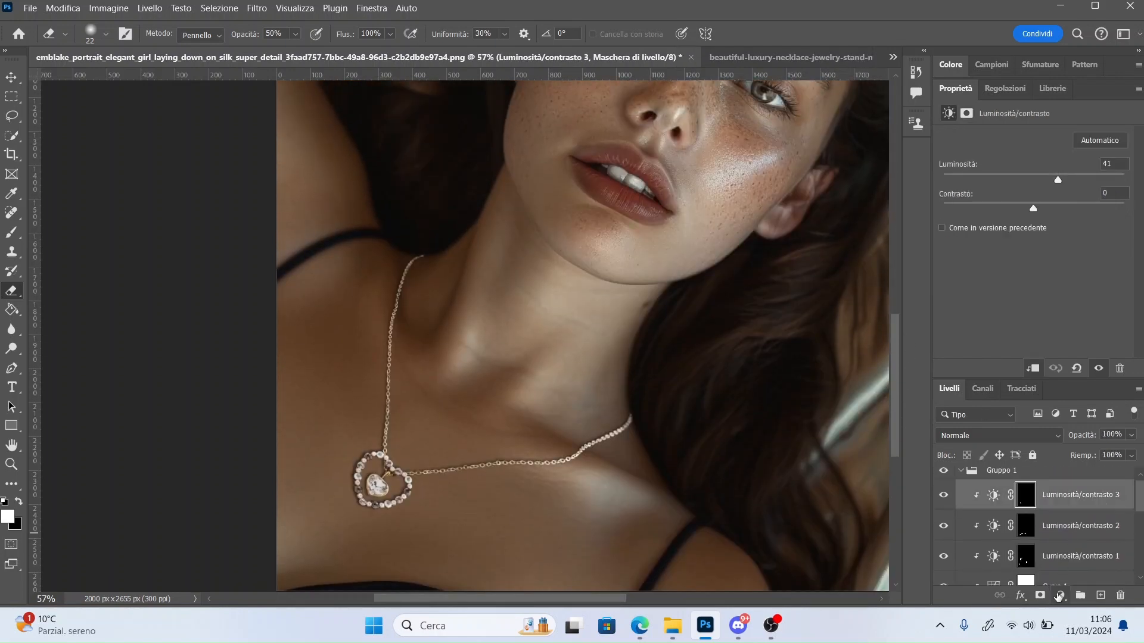
pyautogui.click(1061, 596)
pyautogui.click(1080, 474)
pyautogui.moveTo(1015, 173); pyautogui.dragTo(1016, 220)
pyautogui.click(1008, 141)
pyautogui.click(1007, 154)
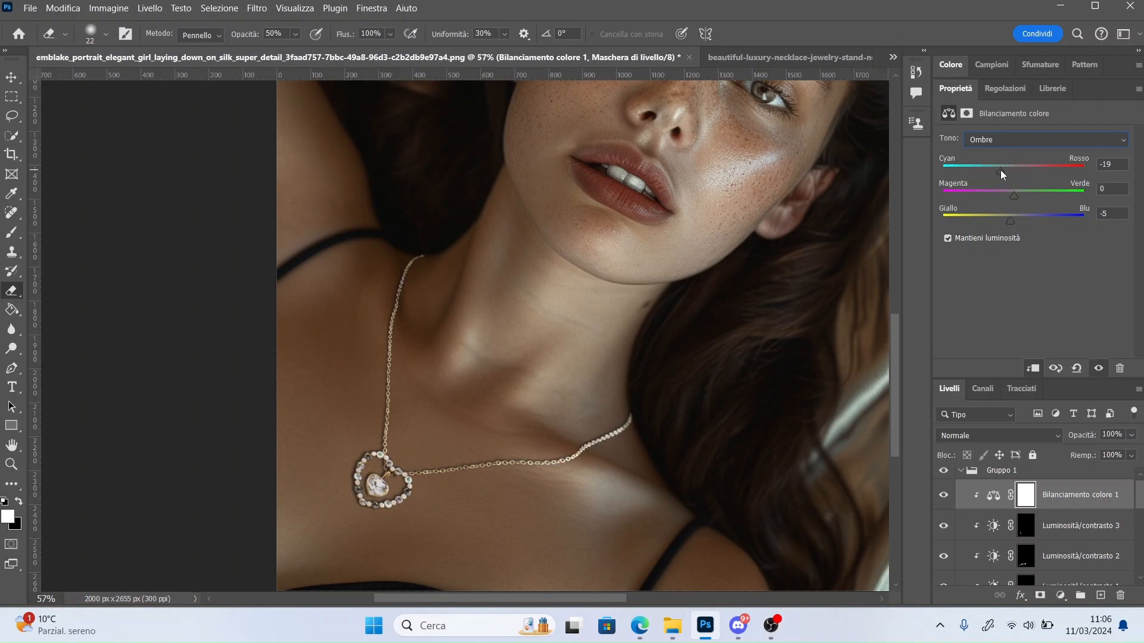
# Step: Set the Color Balance highlights to Cyan/Red -3, Magenta/Green -4 and Yellow/Blue +7, and hide the adjustment to compare
pyautogui.press('Down')
pyautogui.press('Down')
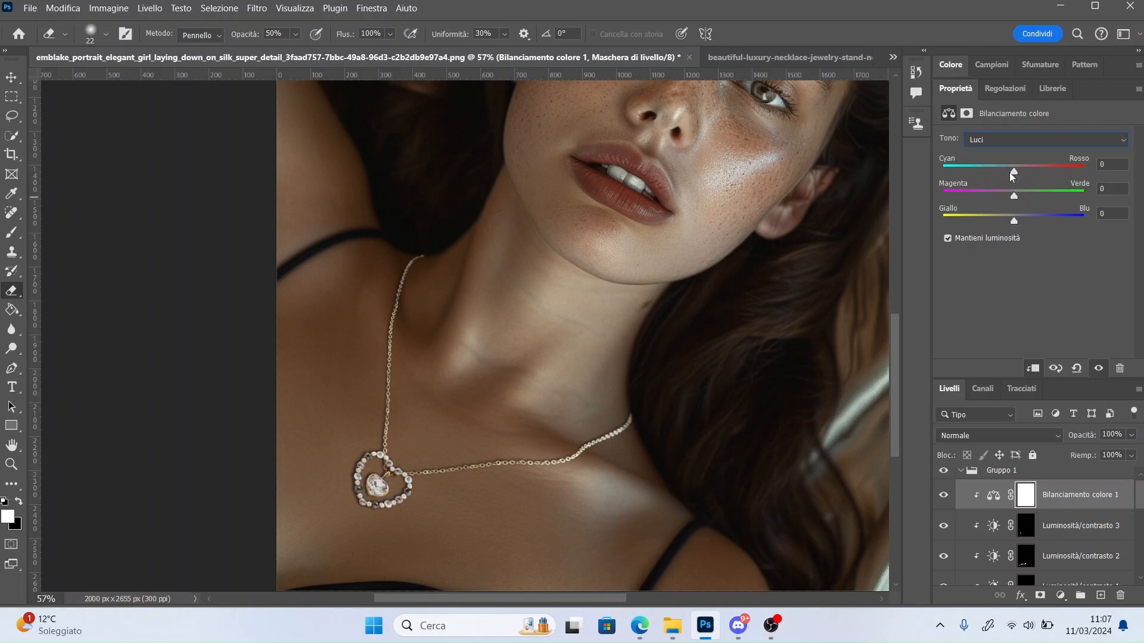
pyautogui.moveTo(1012, 173)
pyautogui.mouseDown()
pyautogui.moveTo(993, 176)
pyautogui.moveTo(1012, 174)
pyautogui.mouseUp()
pyautogui.moveTo(1014, 195); pyautogui.dragTo(1012, 223)
pyautogui.click(944, 499)
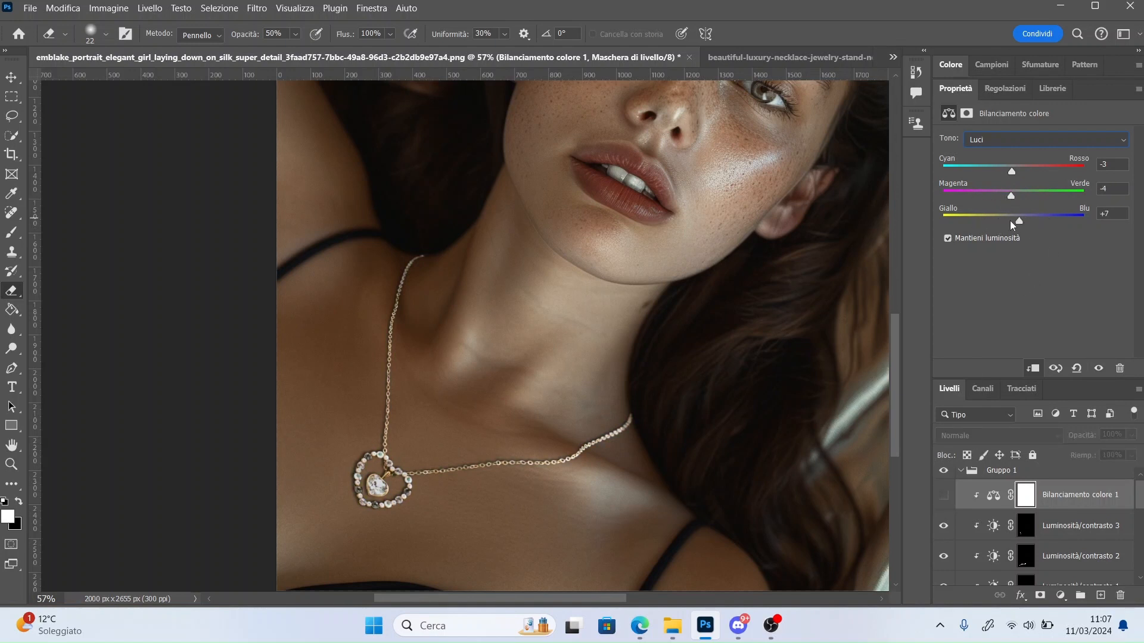
# Step: Fine-tune the Color Balance highlights and toggle the adjustment to compare its effect on the necklace
pyautogui.click(1009, 220)
pyautogui.moveTo(1012, 172)
pyautogui.mouseDown()
pyautogui.moveTo(1020, 199)
pyautogui.moveTo(1016, 172)
pyautogui.mouseUp()
pyautogui.click(943, 496)
pyautogui.click(943, 495)
pyautogui.click(944, 495)
# Step: Set the Color Balance midtones to Cyan/Red +2, Magenta/Green +11 and Yellow/Blue +14
pyautogui.click(1007, 140)
pyautogui.click(1004, 168)
pyautogui.moveTo(1015, 221); pyautogui.dragTo(1027, 224)
# Step: Try the Color blending mode on the Color Balance adjustment, return it to Normal and toggle the layer to compare
pyautogui.click(1015, 438)
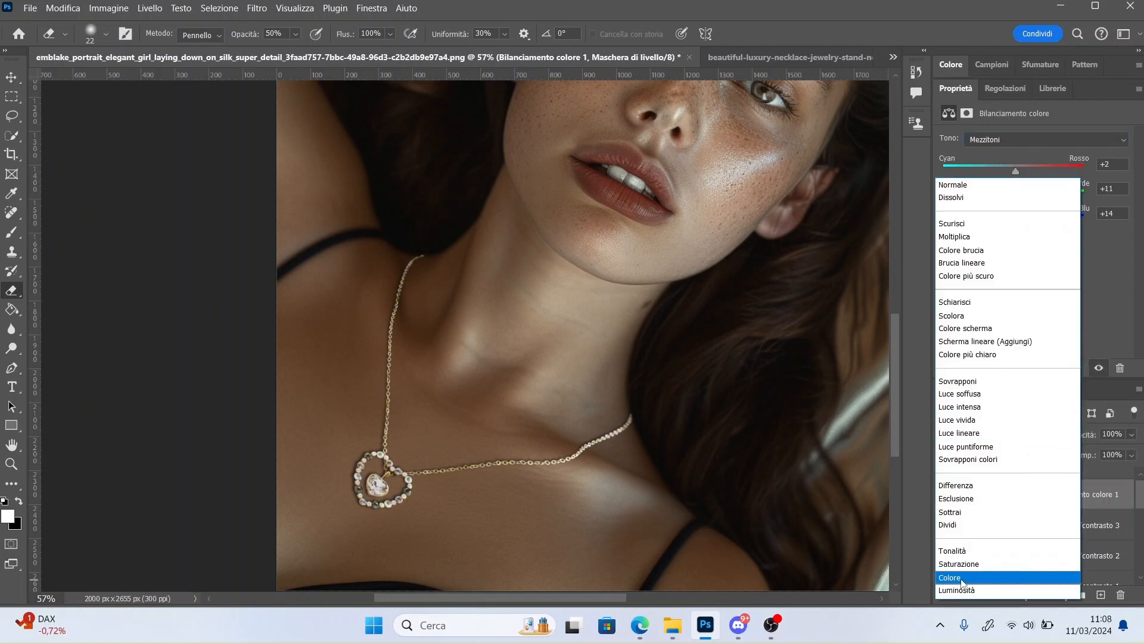
pyautogui.click(955, 580)
pyautogui.scroll(-1, 596, 358)
pyautogui.click(977, 436)
pyautogui.click(952, 184)
pyautogui.click(946, 498)
pyautogui.click(943, 496)
# Step: Clip a new empty layer above the Color Balance adjustment and paint the necklace chain's two ends black with an 11 px brush
pyautogui.moveTo(896, 348); pyautogui.dragTo(894, 325)
pyautogui.click(1100, 596)
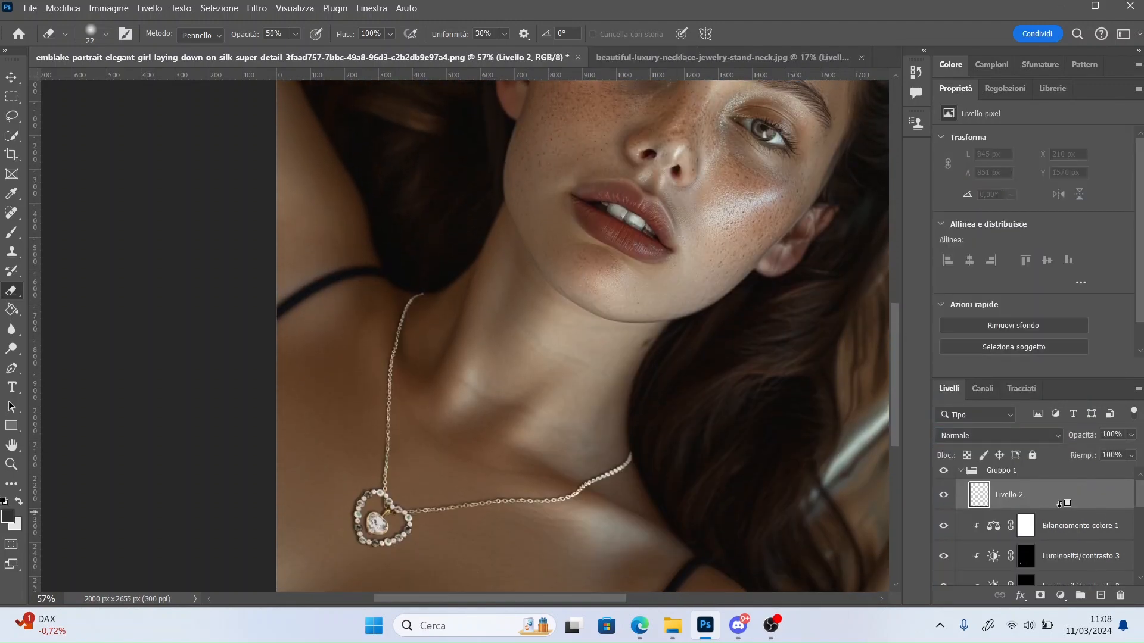
pyautogui.keyDown('alt'); pyautogui.click(1065, 509); pyautogui.keyUp('alt')
pyautogui.press('b')
pyautogui.click(7, 517)
pyautogui.press('Return')
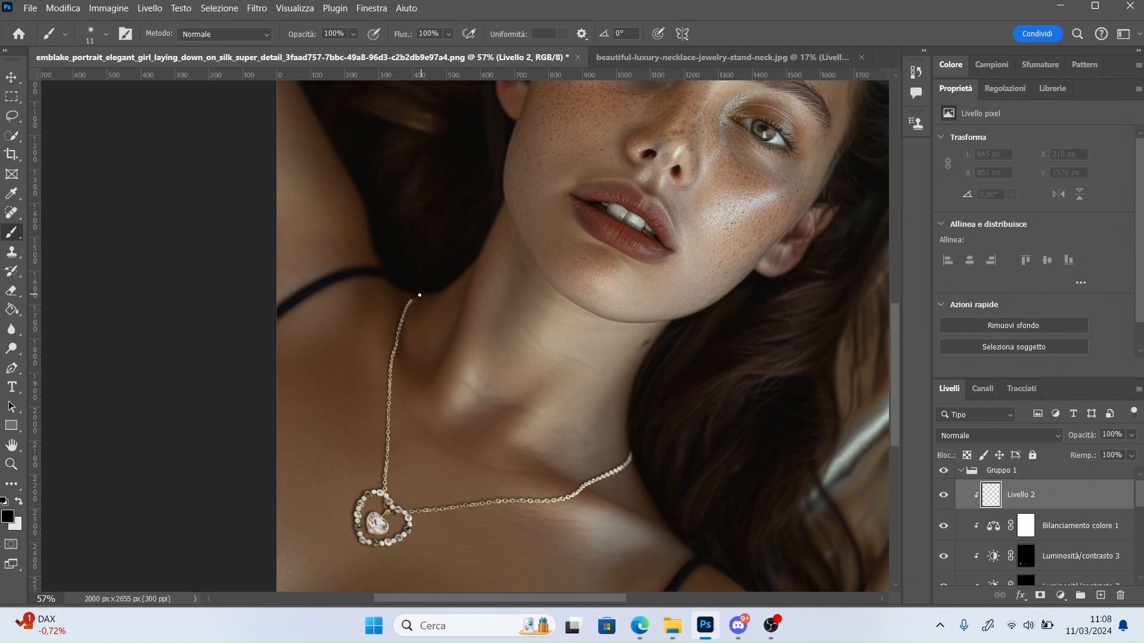
pyautogui.moveTo(419, 295); pyautogui.dragTo(392, 329)
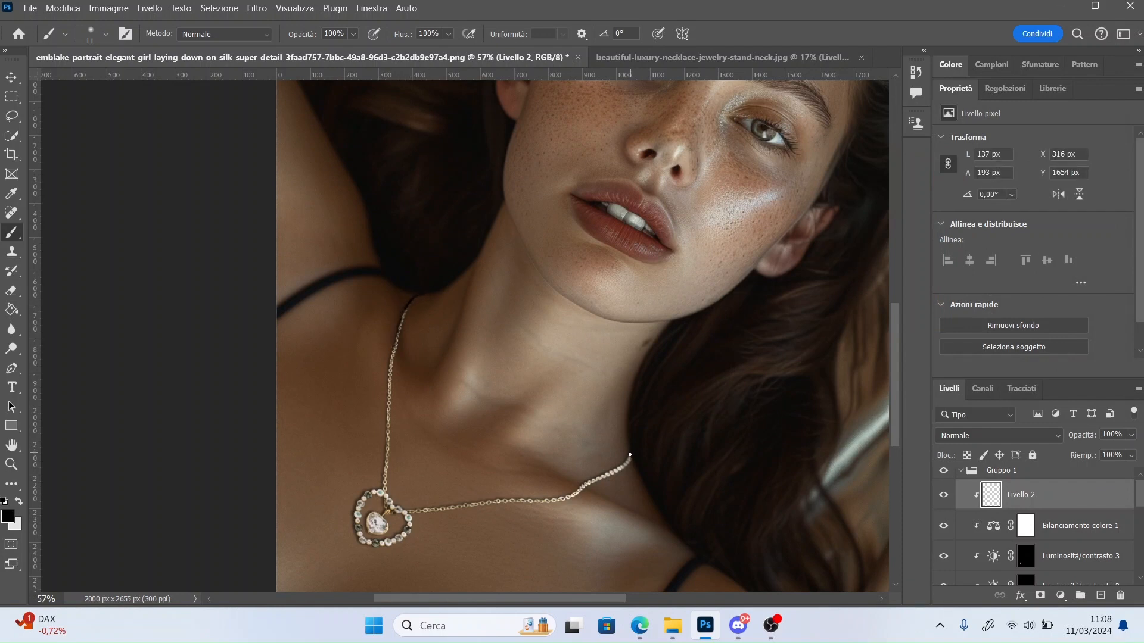
# Step: Set the painted shading layer to Soft Light and soften the chain ends with the Blur tool at 242 px and 50% strength
pyautogui.click(998, 436)
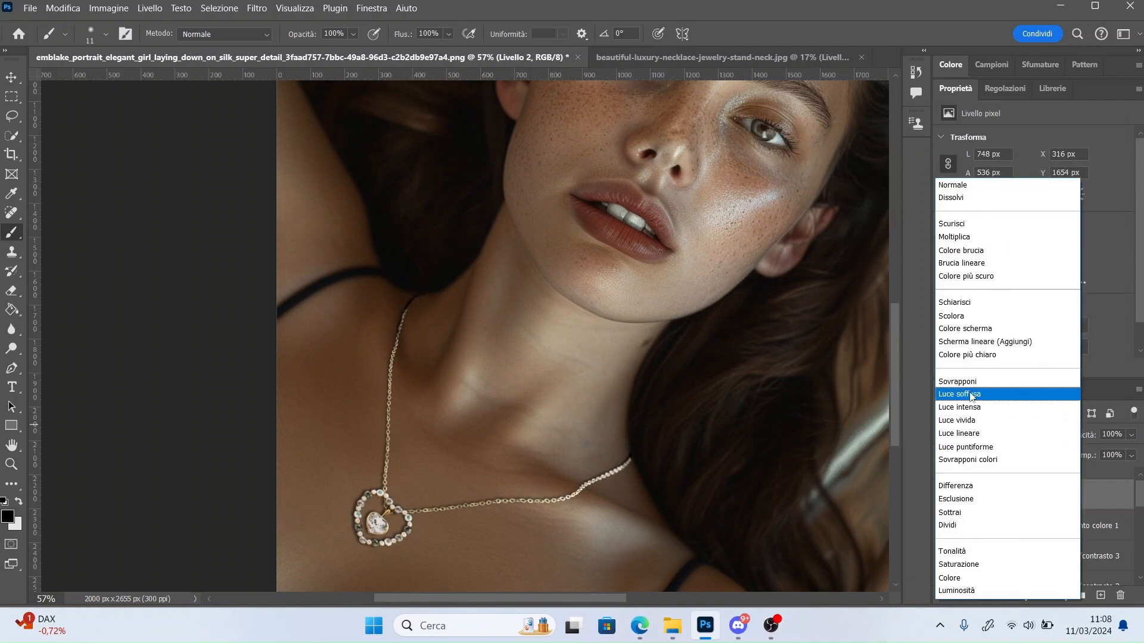
pyautogui.click(971, 391)
pyautogui.press('r')
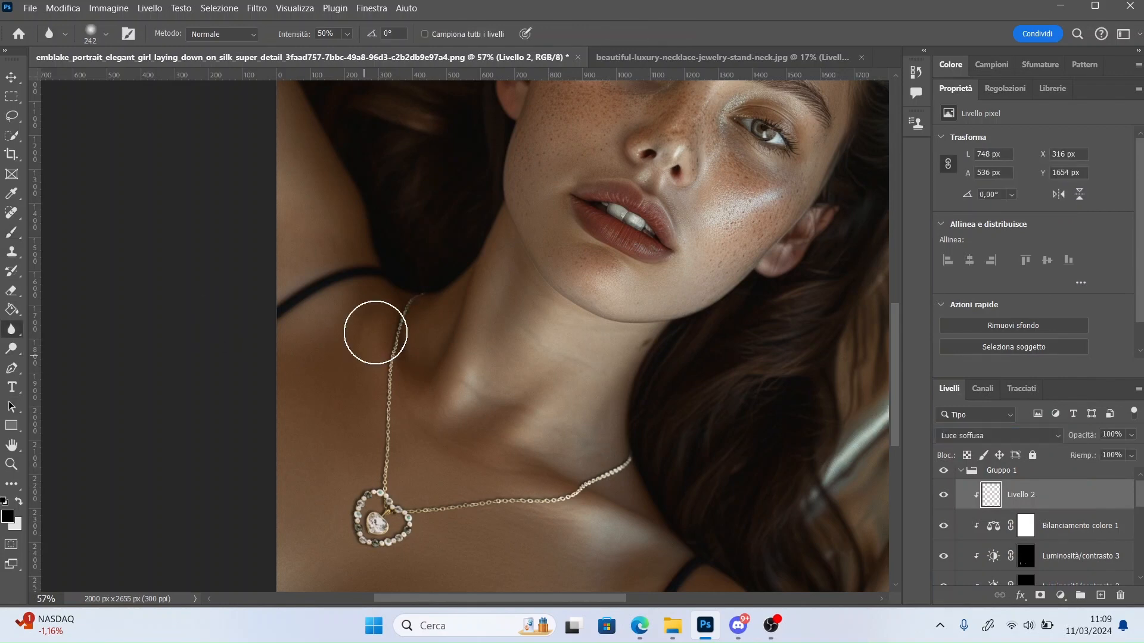
pyautogui.moveTo(613, 473); pyautogui.dragTo(626, 459)
# Step: Collapse the necklace group and open a copy of the base portrait layer Livello 0 in the Liquify filter
pyautogui.scroll(8, 851, 359)
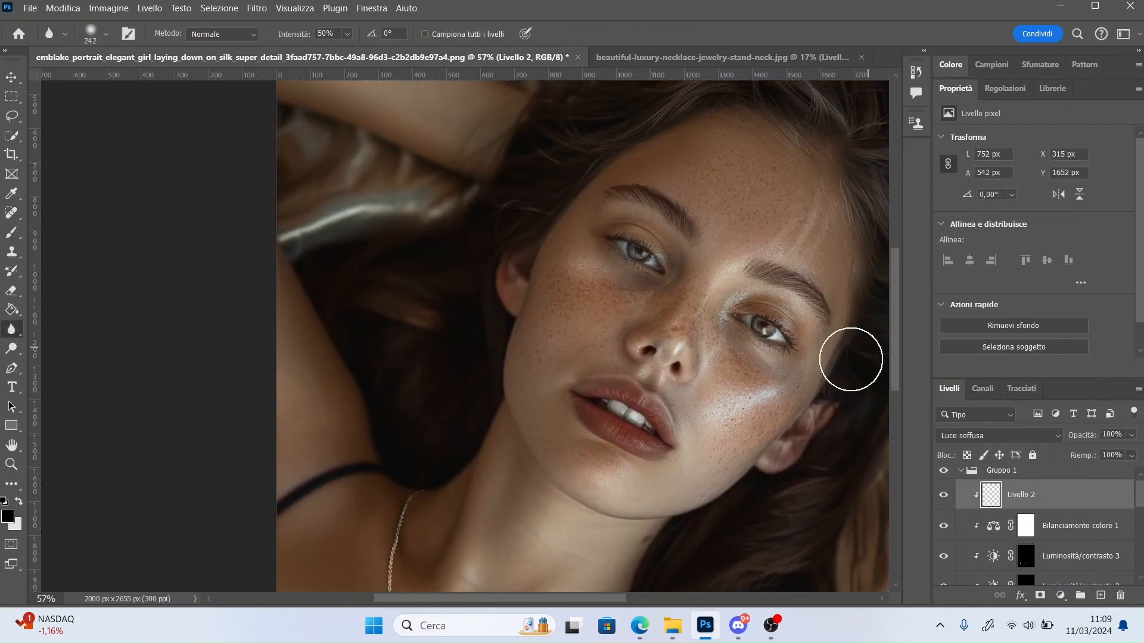
pyautogui.moveTo(523, 598); pyautogui.dragTo(582, 599)
pyautogui.doubleClick(961, 473)
pyautogui.click(1035, 111)
pyautogui.click(960, 474)
pyautogui.moveTo(1141, 514); pyautogui.dragTo(1141, 528)
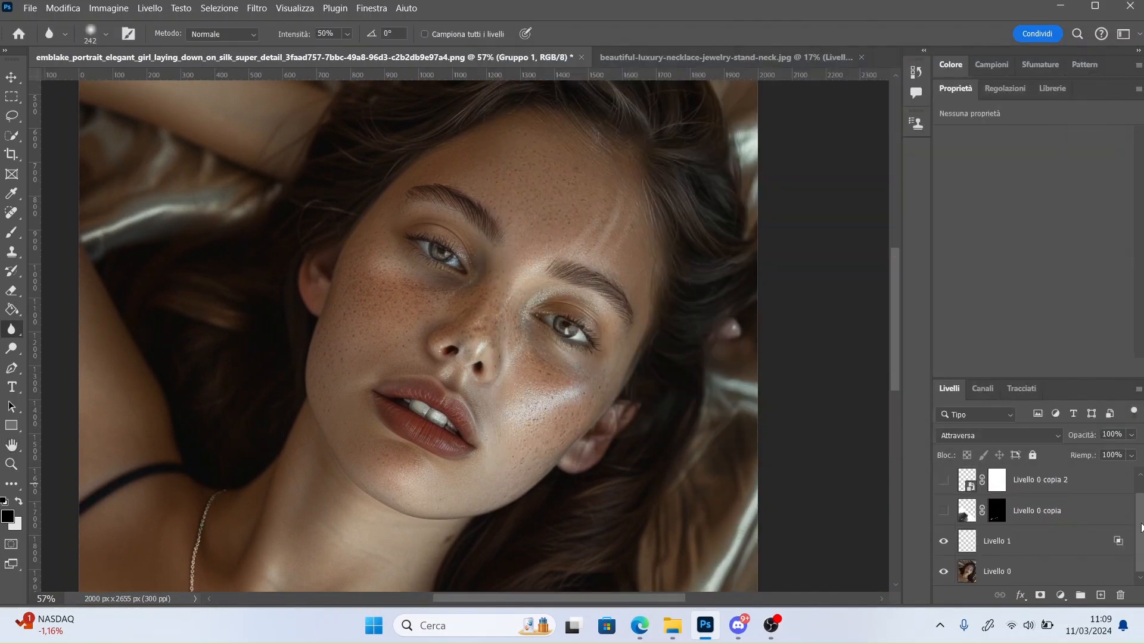
pyautogui.click(1019, 572)
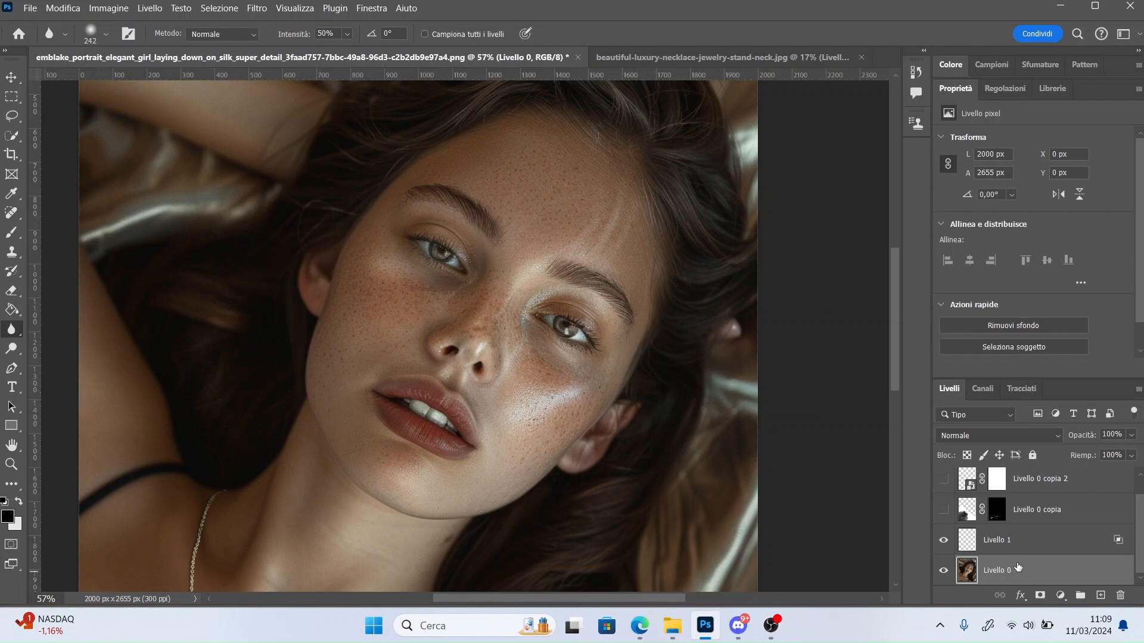
pyautogui.click(257, 8)
pyautogui.click(281, 142)
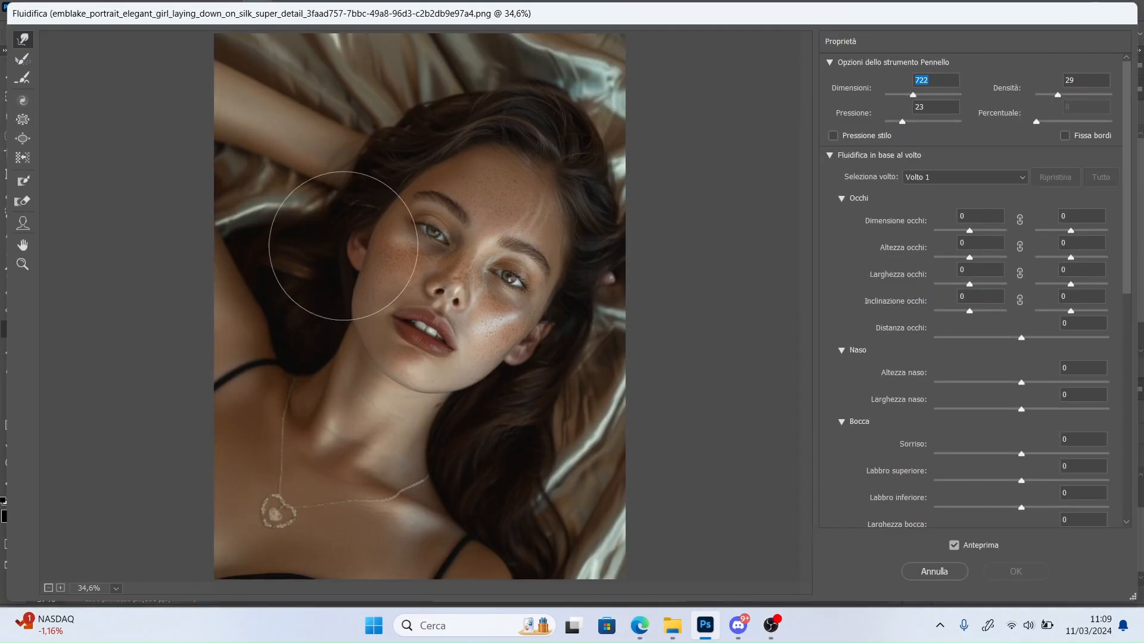
# Step: Reduce the Liquify warp brush to size 65 and nudge the nostril's edge at 100% zoom
pyautogui.click(60, 589)
pyautogui.click(60, 588)
pyautogui.click(60, 588)
pyautogui.moveTo(895, 96); pyautogui.dragTo(900, 96)
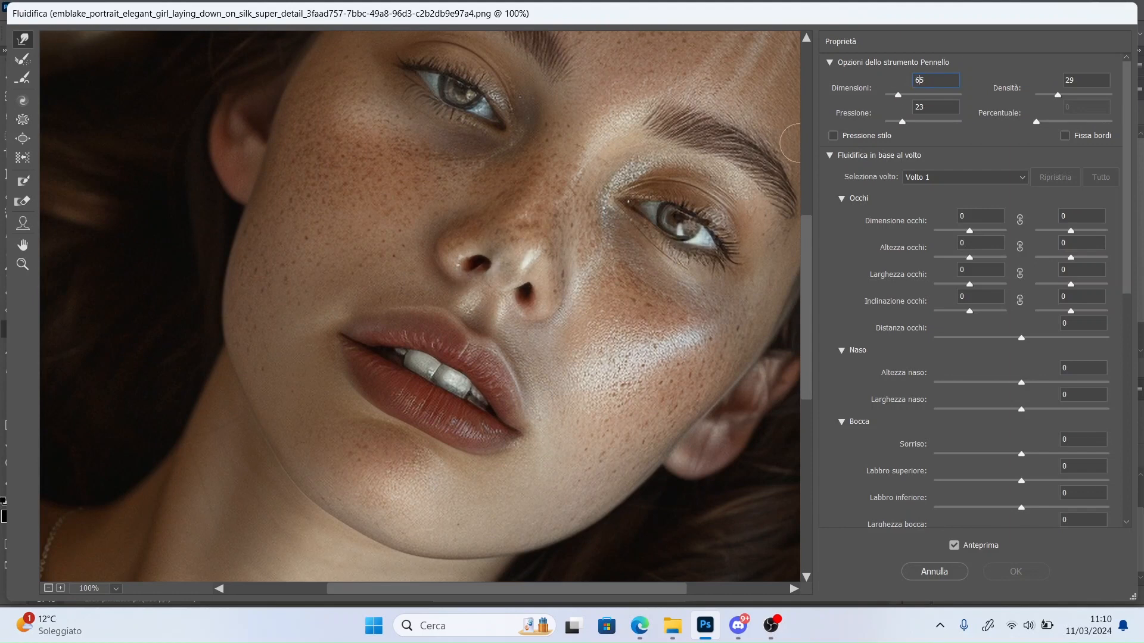
pyautogui.moveTo(520, 284); pyautogui.dragTo(527, 275)
# Step: Turn off the Liquify backdrop display, set the warp brush size to 143 and apply the Liquify changes
pyautogui.scroll(-10, 1124, 333)
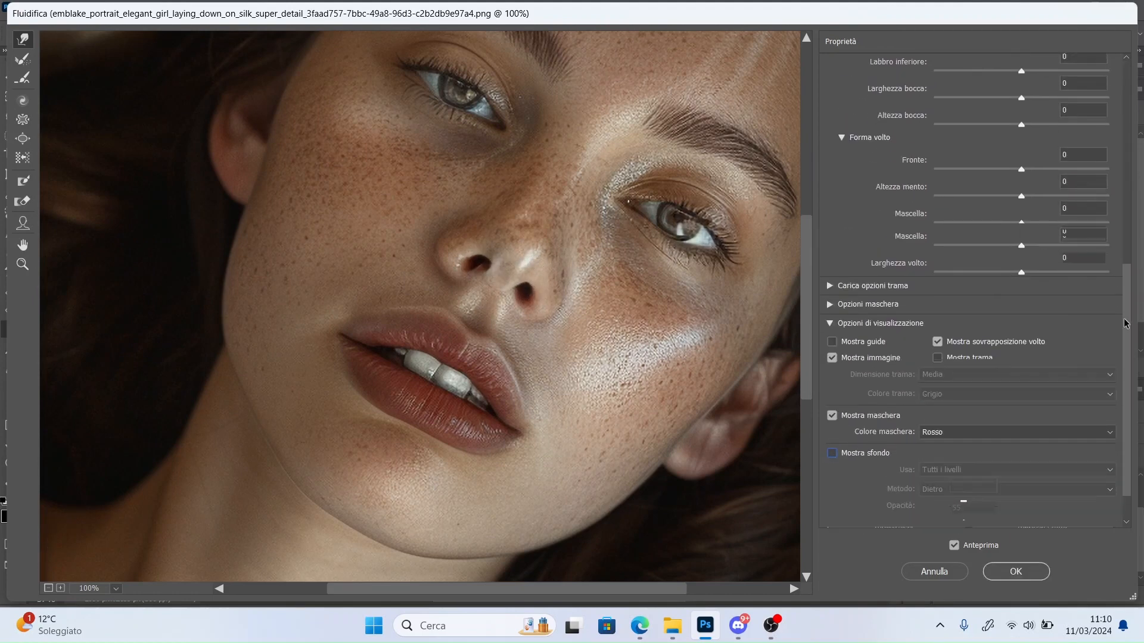
pyautogui.scroll(5, 1125, 323)
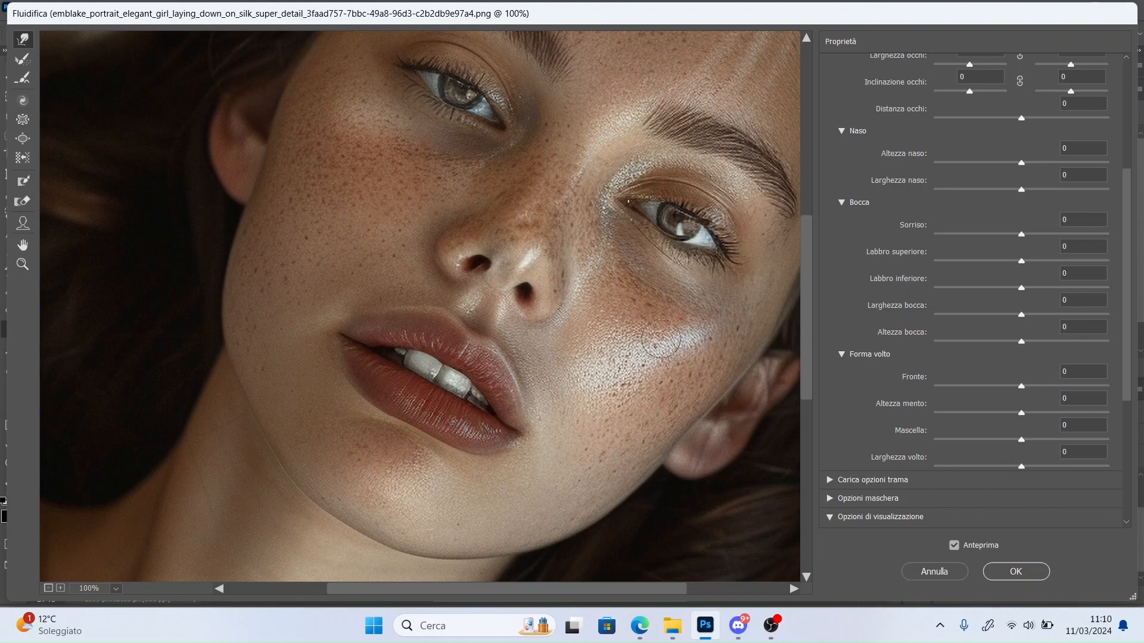
pyautogui.moveTo(1126, 227); pyautogui.dragTo(1112, 98)
pyautogui.moveTo(897, 96); pyautogui.dragTo(901, 96)
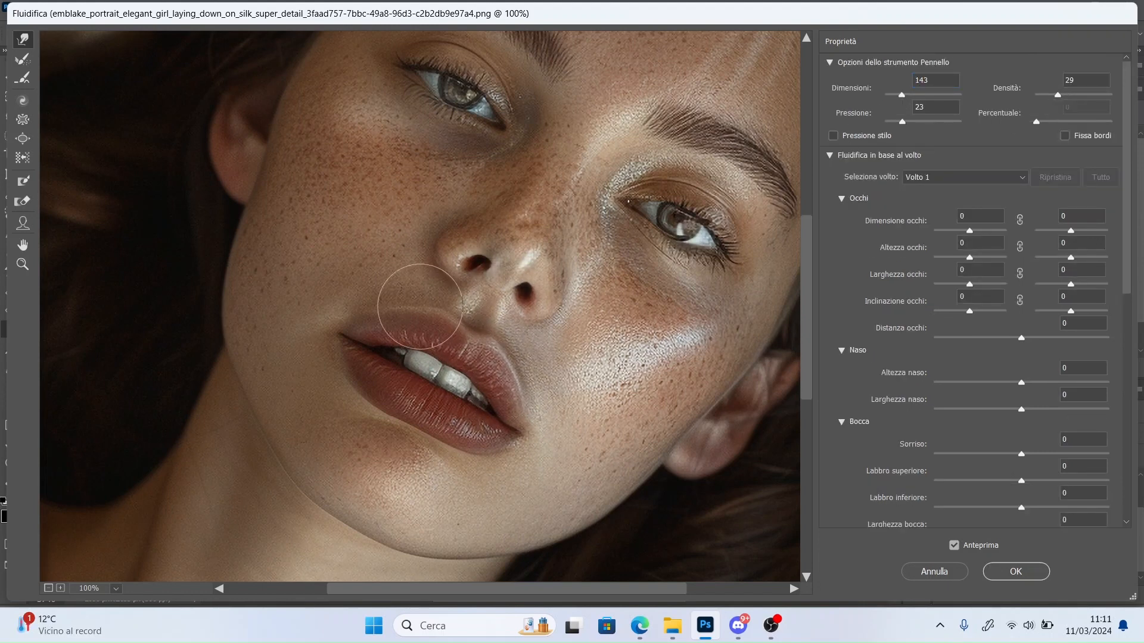
pyautogui.click(1006, 573)
# Step: Clone a tooth into the mouth's lower gap on a new layer and darken it with a clipped Brightness/Contrast at brightness -25
pyautogui.press('s')
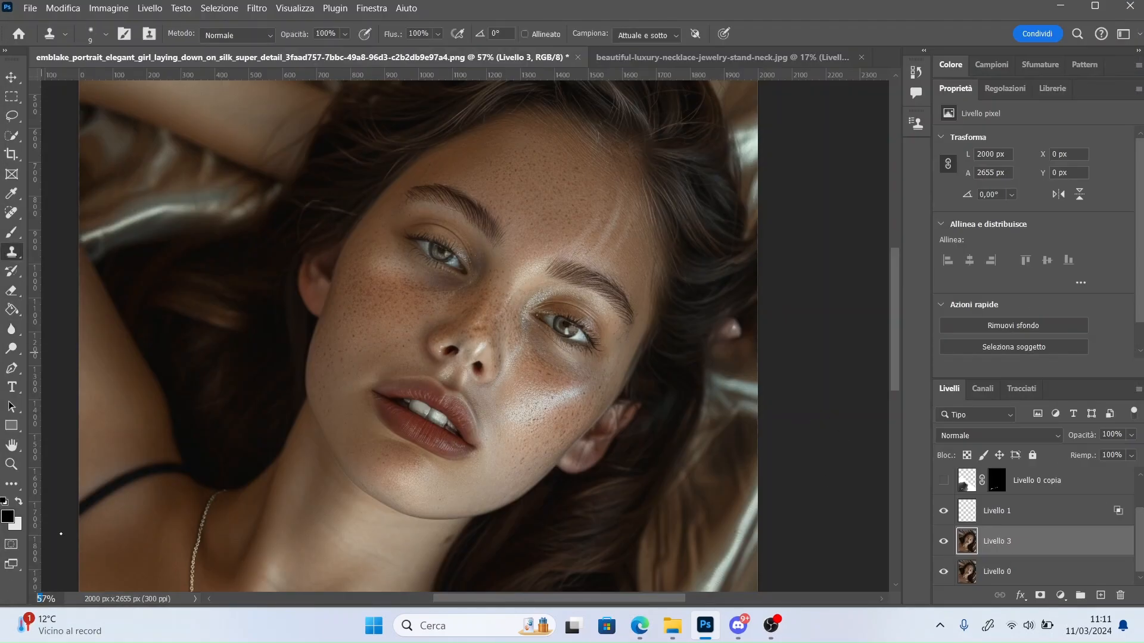
pyautogui.hotkey('ctrl', '+')
pyautogui.hotkey('ctrl', '+')
pyautogui.scroll(-4, 249, 237)
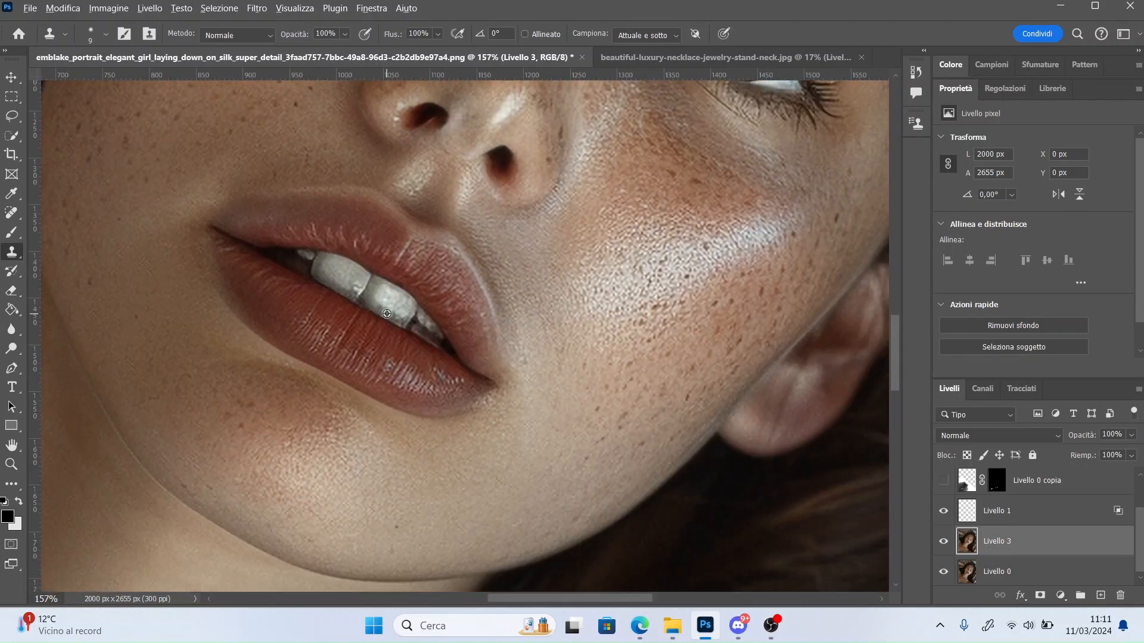
pyautogui.click(1100, 596)
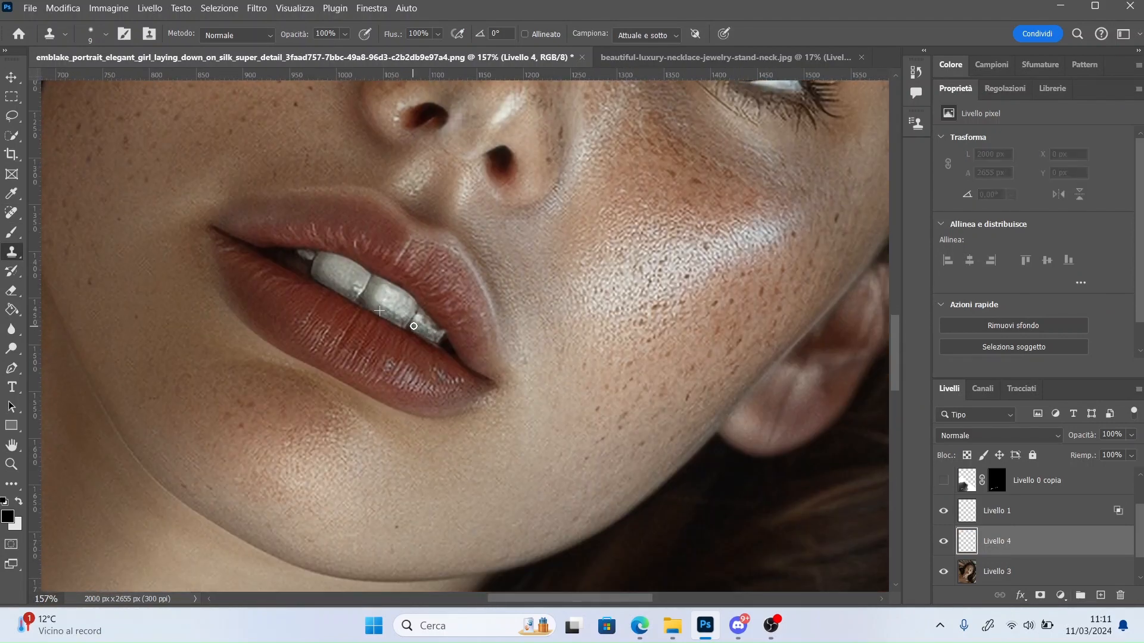
pyautogui.moveTo(420, 317); pyautogui.dragTo(453, 352)
pyautogui.press('e')
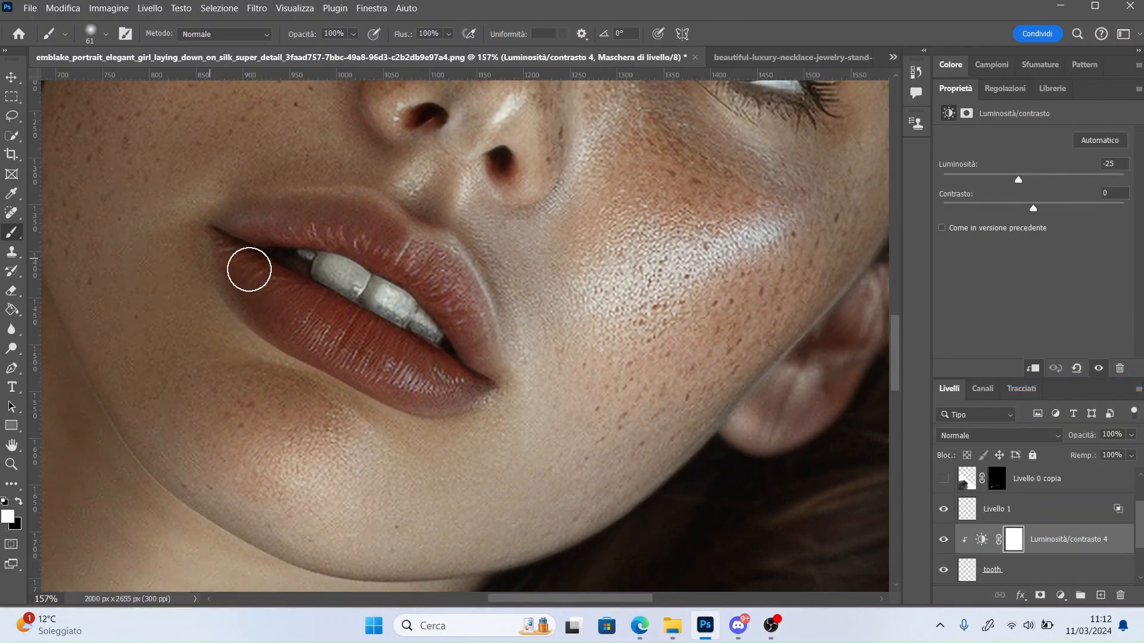
# Step: Rename the tooth retouch layer as teeth and clone a tooth into the mouth's upper corner with the 9 px Clone Stamp
pyautogui.doubleClick(992, 569)
pyautogui.write('teeth')
pyautogui.press('Return')
pyautogui.press('s')
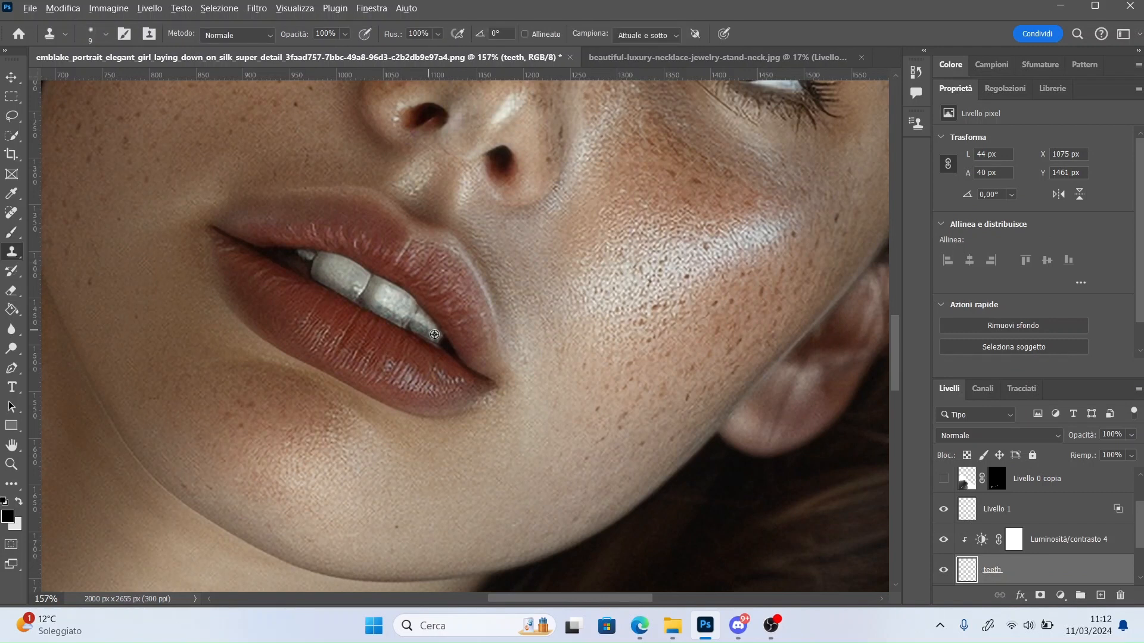
pyautogui.moveTo(304, 271); pyautogui.dragTo(284, 247)
pyautogui.hotkey('ctrl', 'z')
pyautogui.press('e')
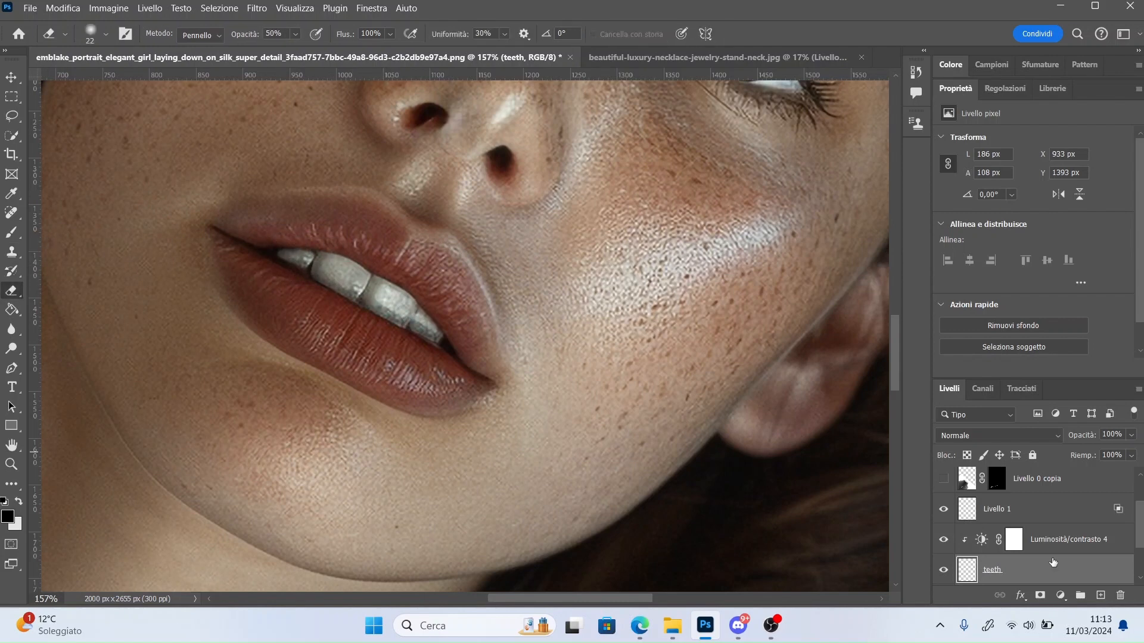
# Step: Toggle the teeth's Brightness/Contrast adjustment to compare the retouched smile at different zoom levels
pyautogui.click(941, 540)
pyautogui.click(942, 540)
pyautogui.scroll(-5, 61, 476)
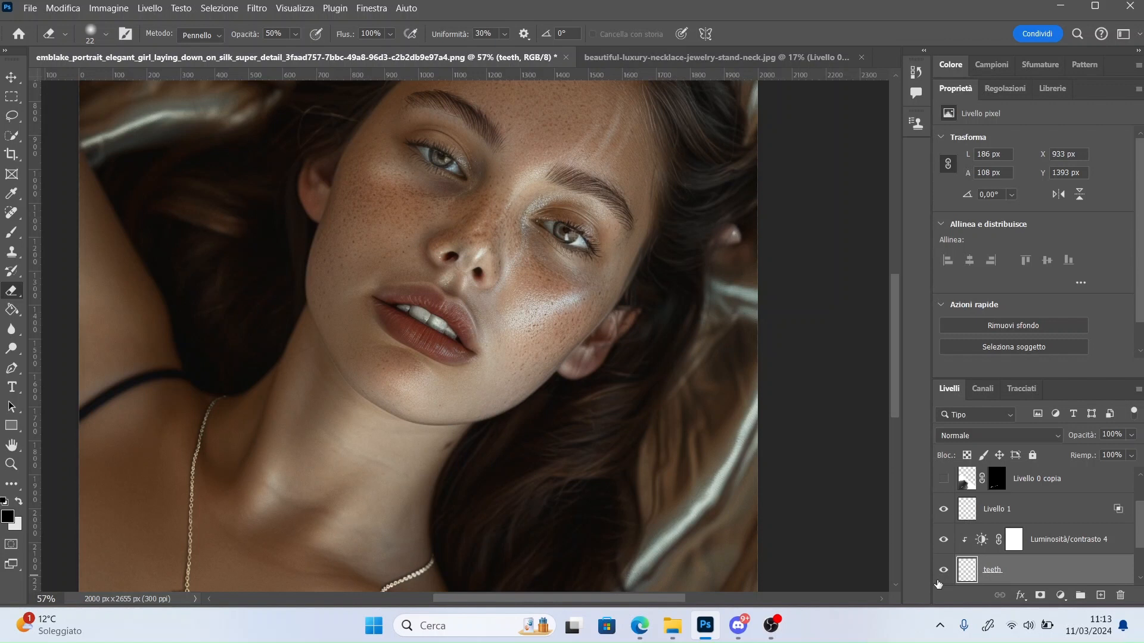
# Step: Rename the eye retouch layer Livello 1 as pupils
pyautogui.scroll(1, 1056, 532)
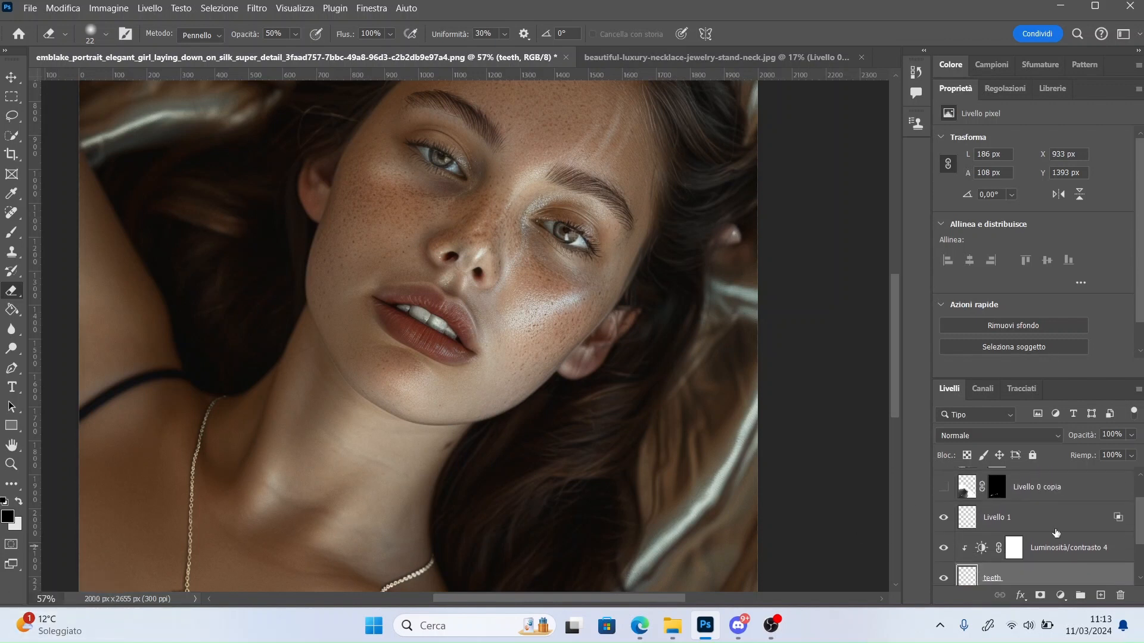
pyautogui.doubleClick(996, 517)
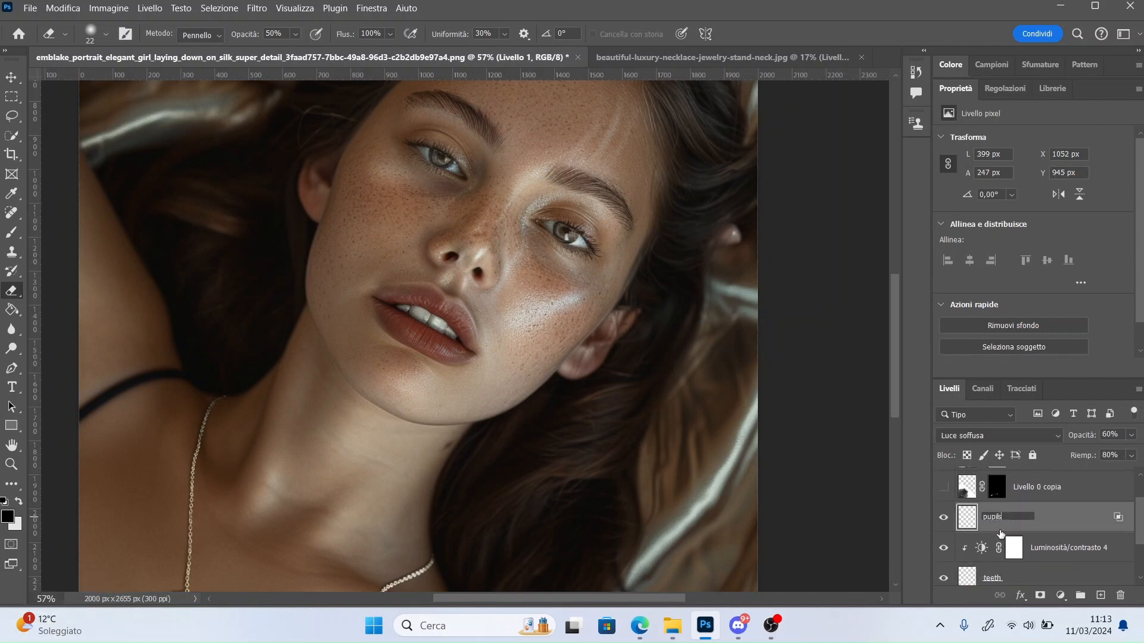
pyautogui.write('pupils')
pyautogui.press('Return')
# Step: Hide the necklace group and stamp the visible image into two merged layers above the pupils layer
pyautogui.scroll(3, 1025, 513)
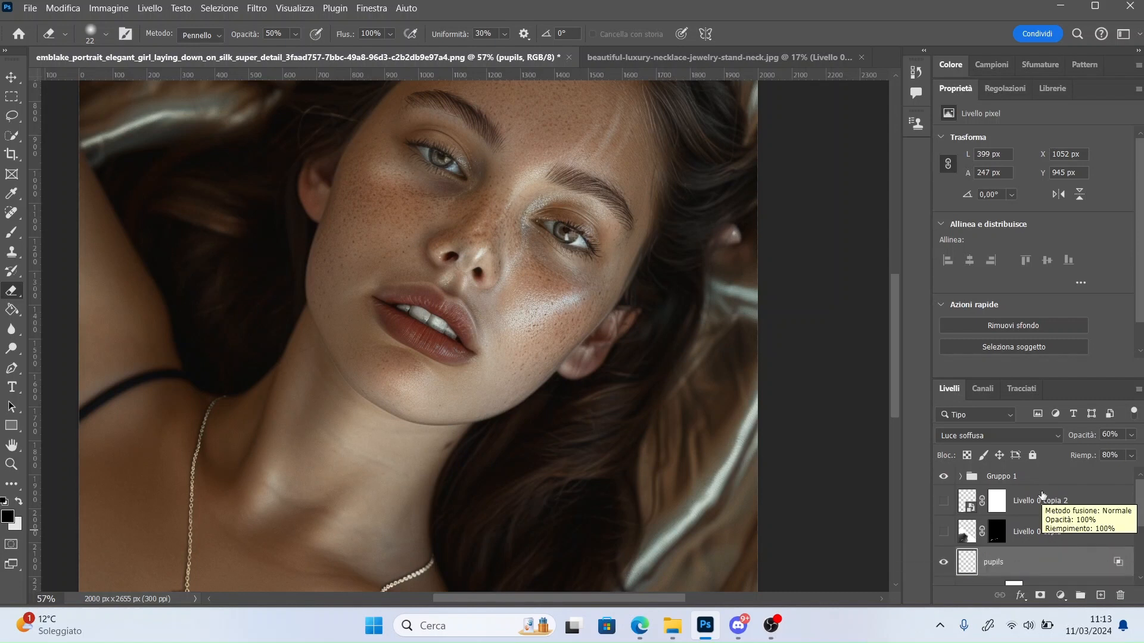
pyautogui.click(944, 476)
pyautogui.hotkey('ctrl', 'alt', 'shift', 'e')
pyautogui.press('v')
pyautogui.scroll(-3, 1028, 534)
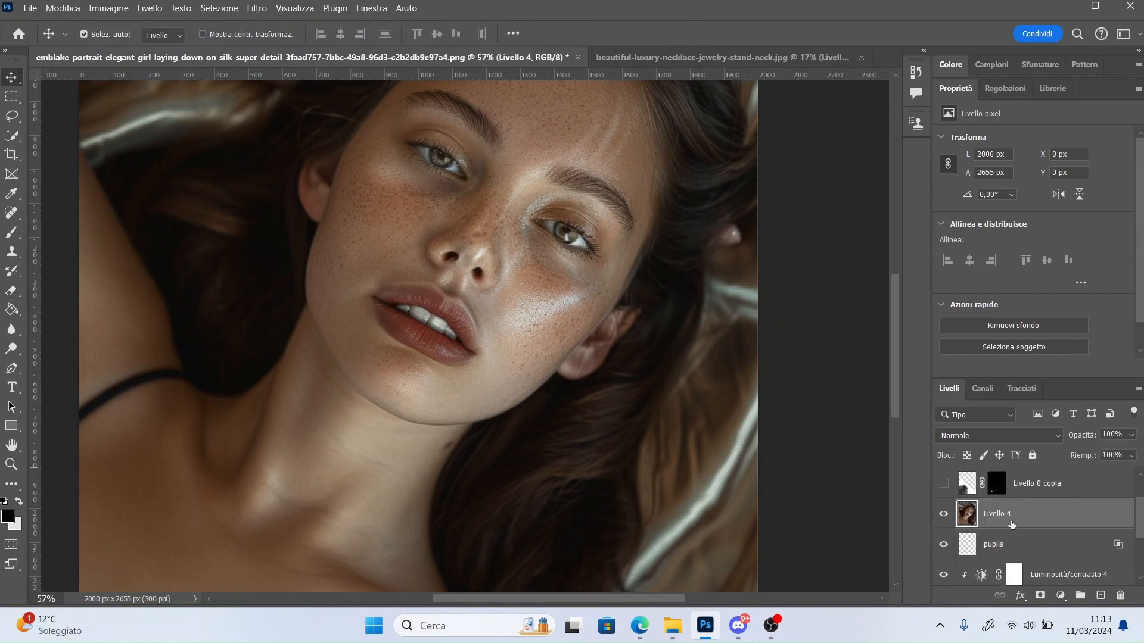
pyautogui.hotkey('ctrl', 'alt', 'shift', 'e')
# Step: Rename the lower merged layer as low and the upper one as high
pyautogui.doubleClick(1002, 545)
pyautogui.write('low')
pyautogui.doubleClick(1001, 516)
pyautogui.write('high')
pyautogui.press('Return')
pyautogui.press('e')
# Step: Apply a Gaussian Blur with a 2.5 px radius to the low layer
pyautogui.click(1029, 542)
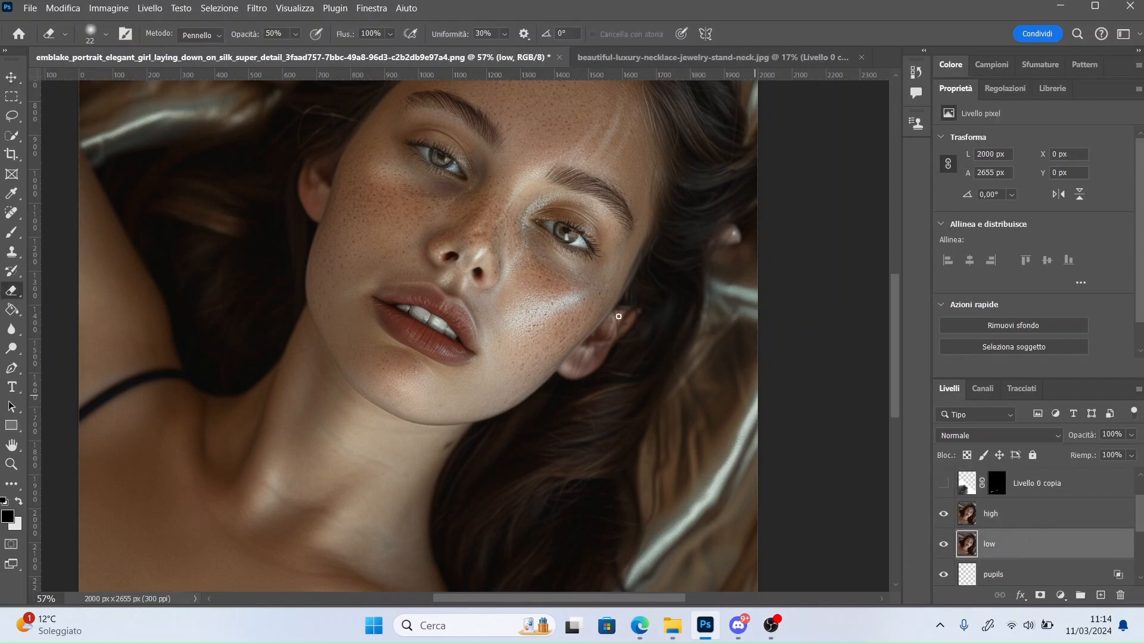
pyautogui.click(257, 8)
pyautogui.moveTo(309, 284)
pyautogui.click(489, 295)
pyautogui.click(817, 260)
pyautogui.click(898, 260)
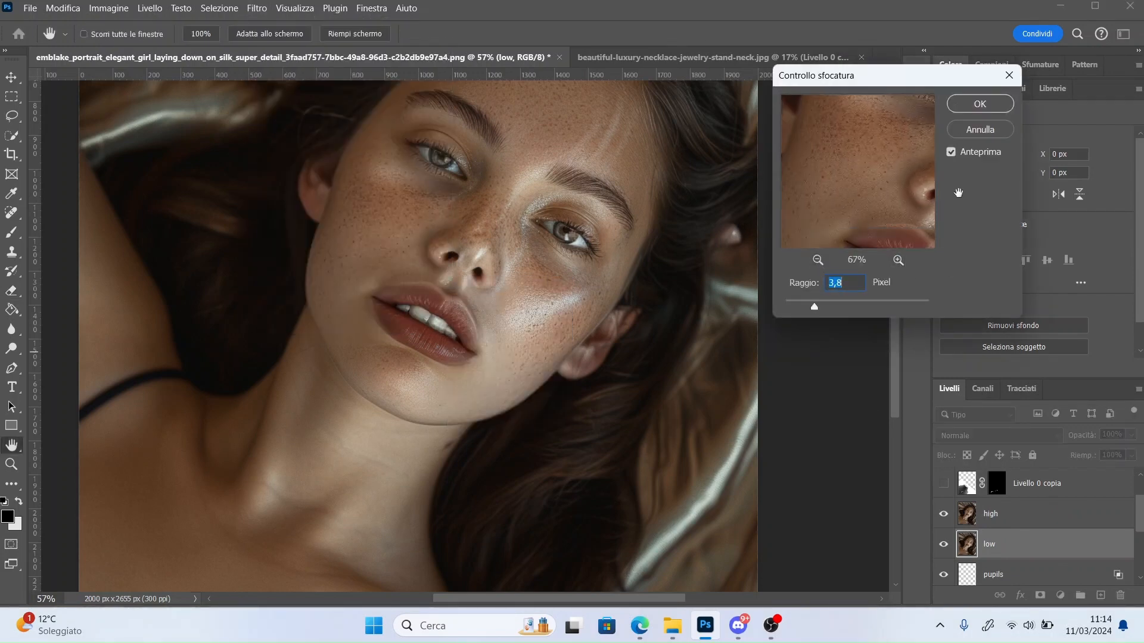
pyautogui.write('2,5')
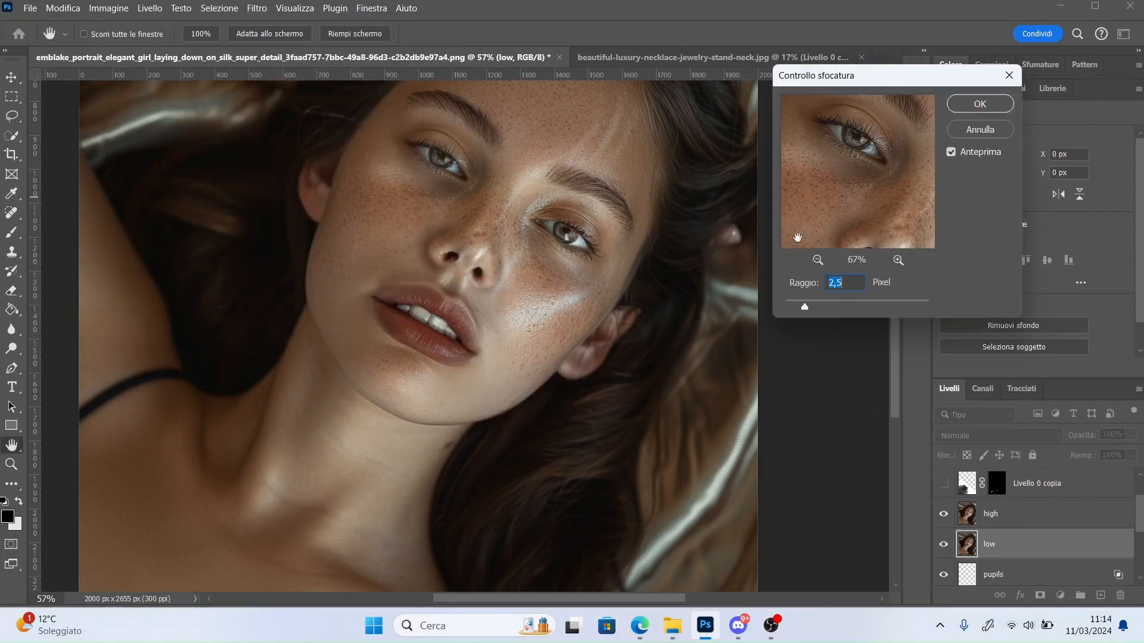
pyautogui.click(980, 104)
# Step: Run Apply Image on the high layer with the low layer as source, and set its blend mode to Linear Light
pyautogui.click(1013, 514)
pyautogui.click(108, 8)
pyautogui.click(123, 217)
pyautogui.click(769, 181)
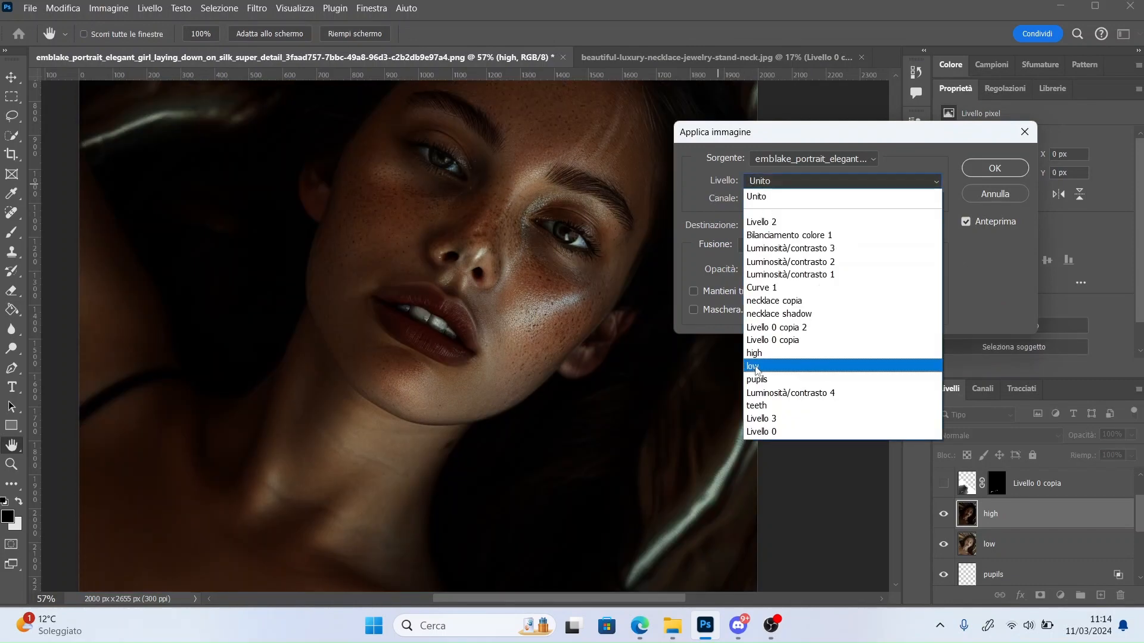
pyautogui.click(753, 367)
pyautogui.click(768, 244)
pyautogui.click(759, 540)
pyautogui.click(994, 169)
pyautogui.click(1031, 436)
pyautogui.click(1032, 434)
# Step: Group the high and low layers and name the group frequencies
pyautogui.keyDown('shift'); pyautogui.click(1040, 544); pyautogui.keyUp('shift')
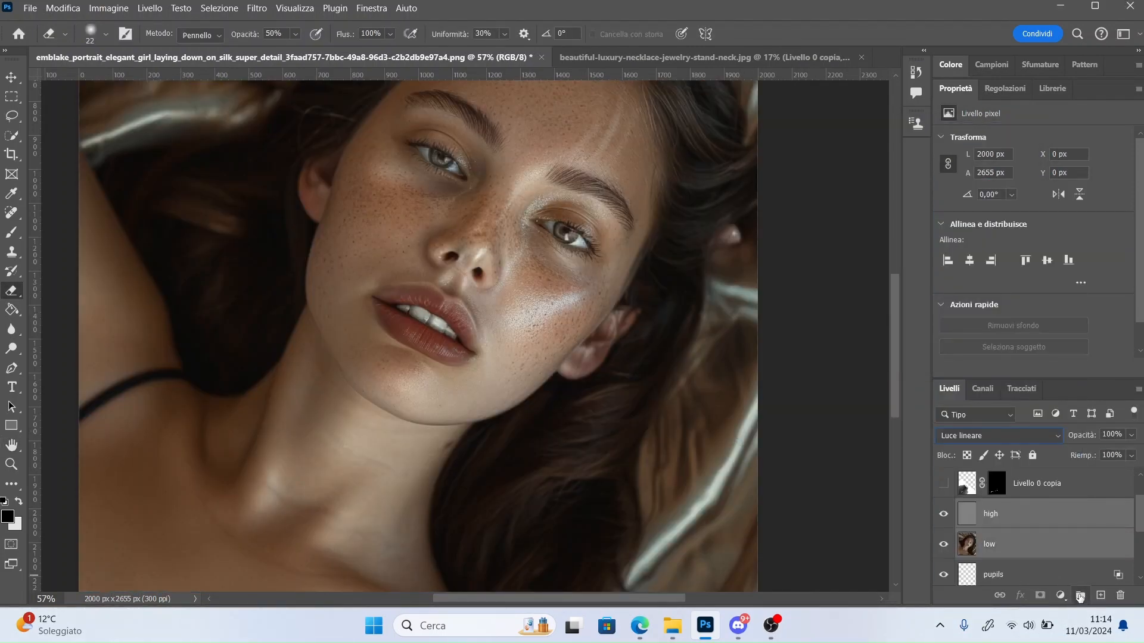
pyautogui.click(1080, 596)
pyautogui.doubleClick(1001, 508)
pyautogui.write('frequencies')
pyautogui.press('Return')
# Step: Smooth the skin tones of the face, forehead, neck and chest on the low layer with the Mixer Brush
pyautogui.click(960, 509)
pyautogui.click(1041, 566)
pyautogui.press('b')
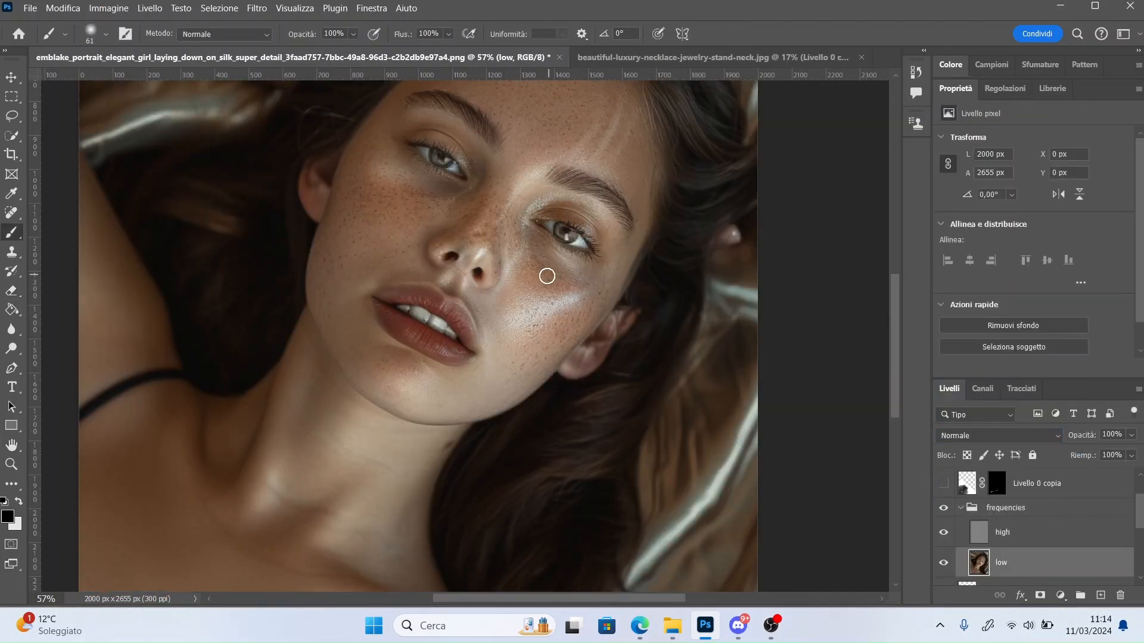
pyautogui.click(70, 282)
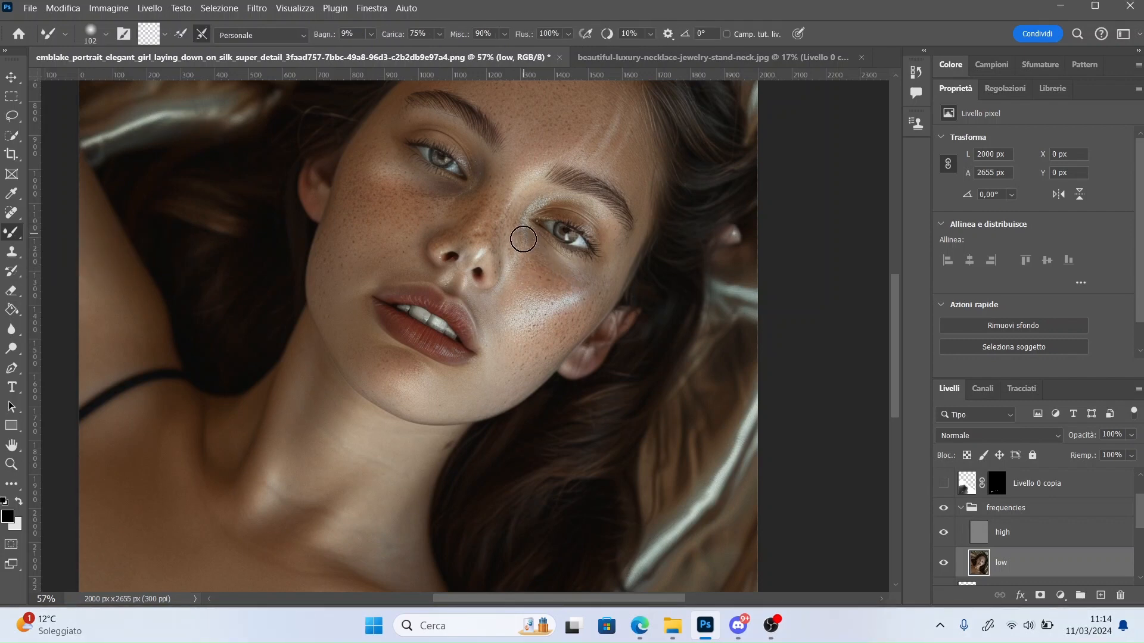
pyautogui.scroll(2, 625, 146)
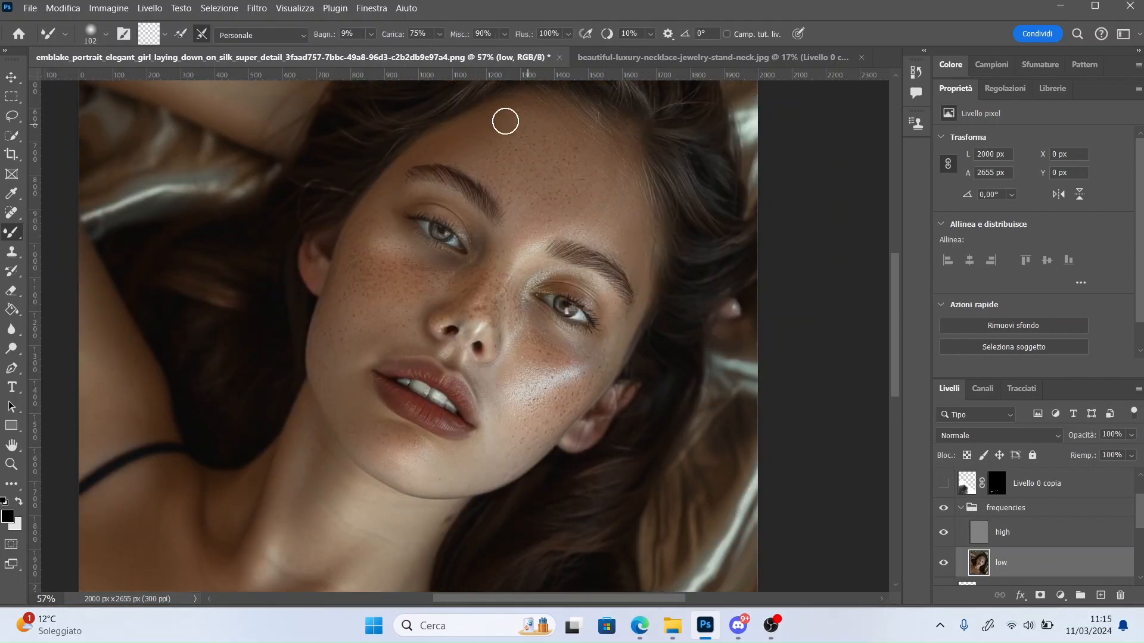
pyautogui.scroll(-5, 859, 356)
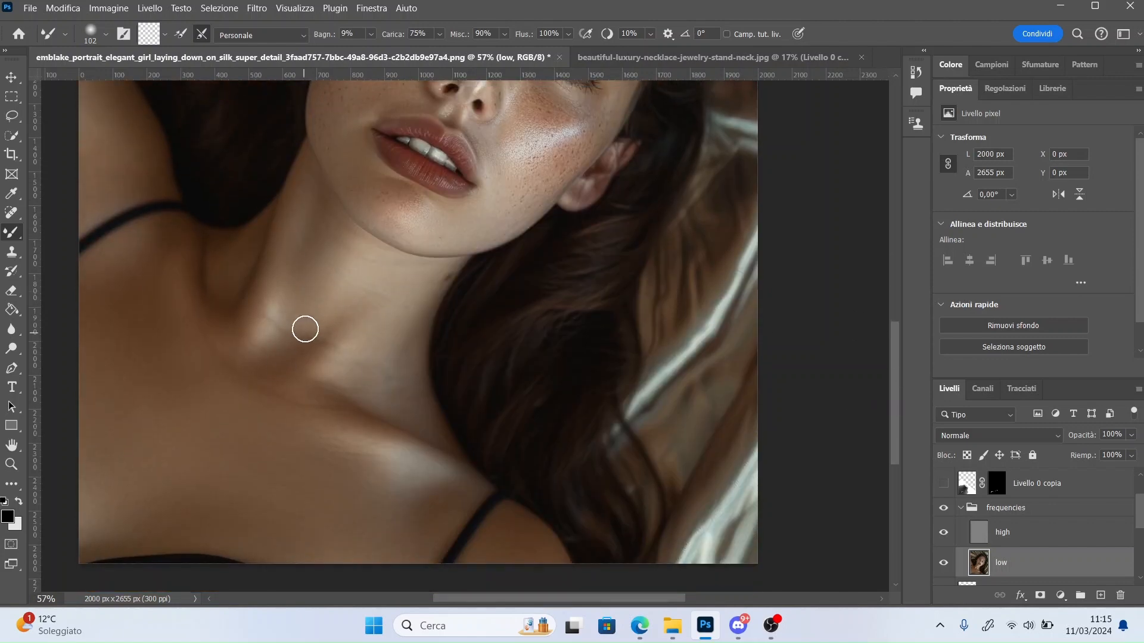
pyautogui.moveTo(607, 599); pyautogui.dragTo(568, 612)
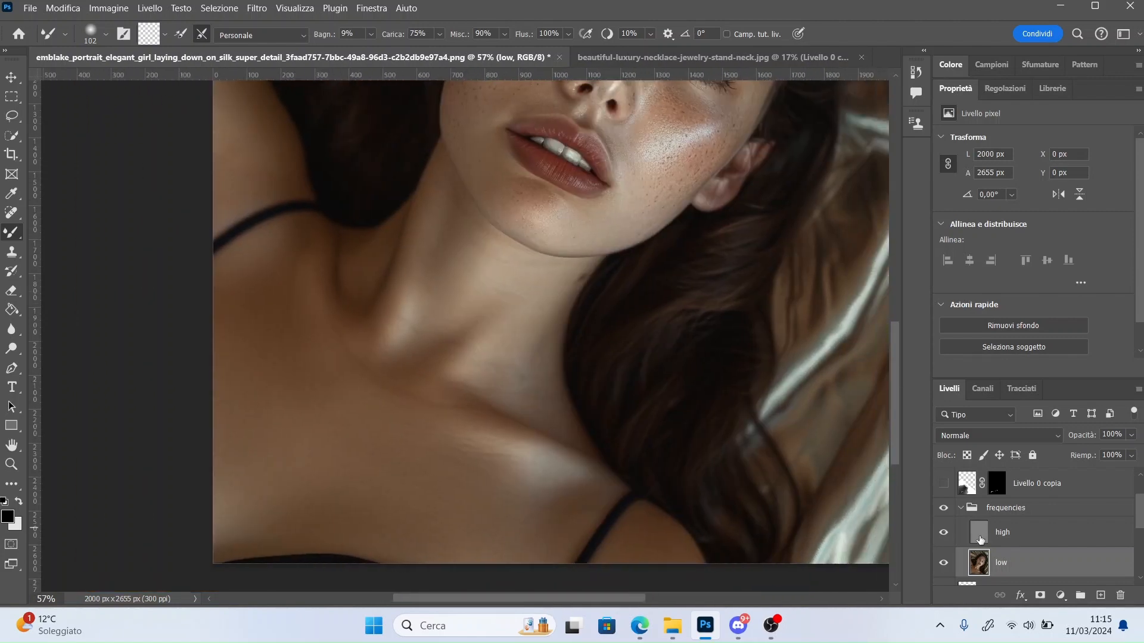
# Step: Clone skin texture over the neck on the high layer using the Clone Stamp with sampling set to the current layer
pyautogui.click(979, 542)
pyautogui.click(12, 252)
pyautogui.rightClick(530, 315)
pyautogui.moveTo(607, 349); pyautogui.dragTo(614, 349)
pyautogui.click(647, 35)
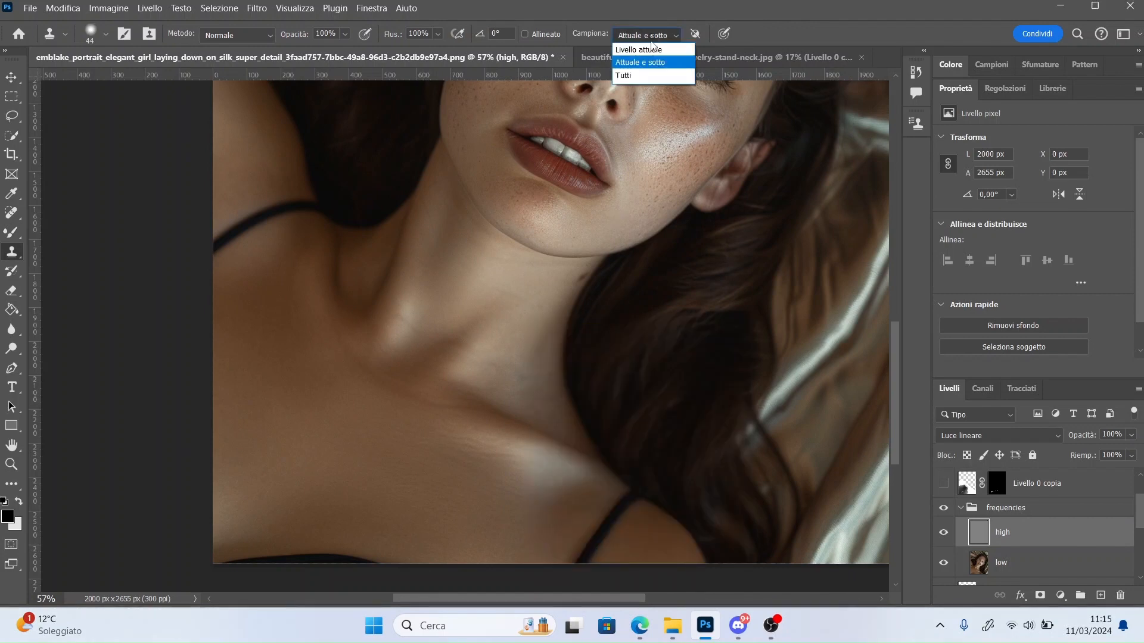
pyautogui.click(644, 48)
pyautogui.moveTo(459, 347); pyautogui.dragTo(440, 337)
# Step: Clone clean skin texture along the lower edge of the left-hand eyebrow on the high layer with a 12 px brush
pyautogui.moveTo(897, 347); pyautogui.dragTo(898, 290)
pyautogui.scroll(7, 44, 599)
pyautogui.moveTo(530, 598); pyautogui.dragTo(572, 599)
pyautogui.moveTo(897, 342); pyautogui.dragTo(896, 303)
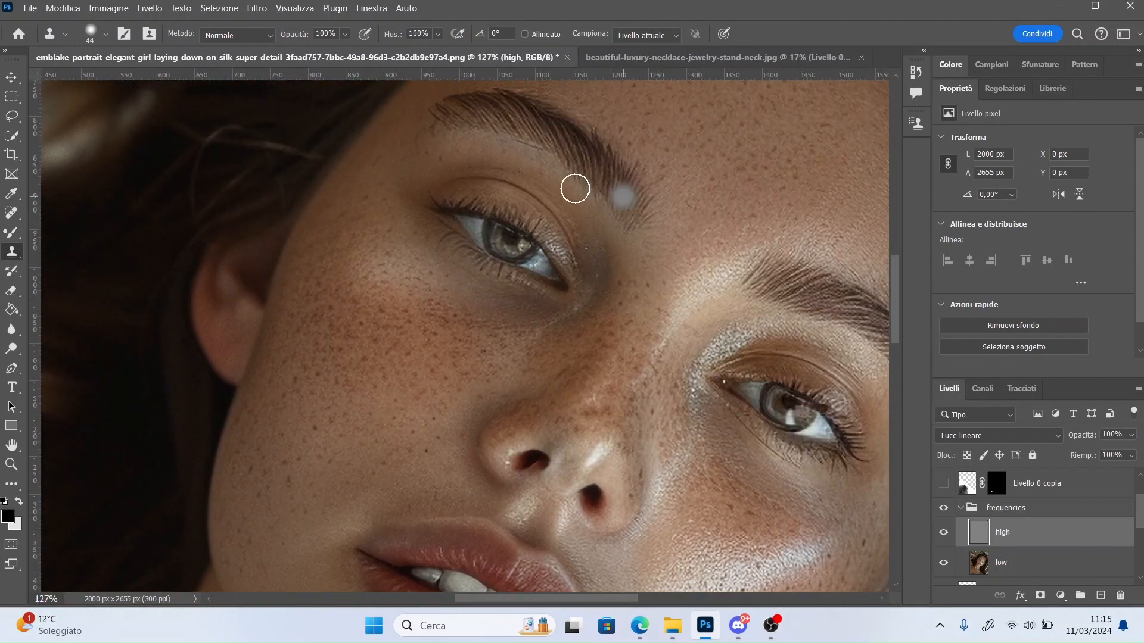
pyautogui.rightClick(541, 175)
pyautogui.moveTo(663, 220); pyautogui.dragTo(652, 220)
pyautogui.keyDown('alt'); pyautogui.click(531, 154); pyautogui.keyUp('alt')
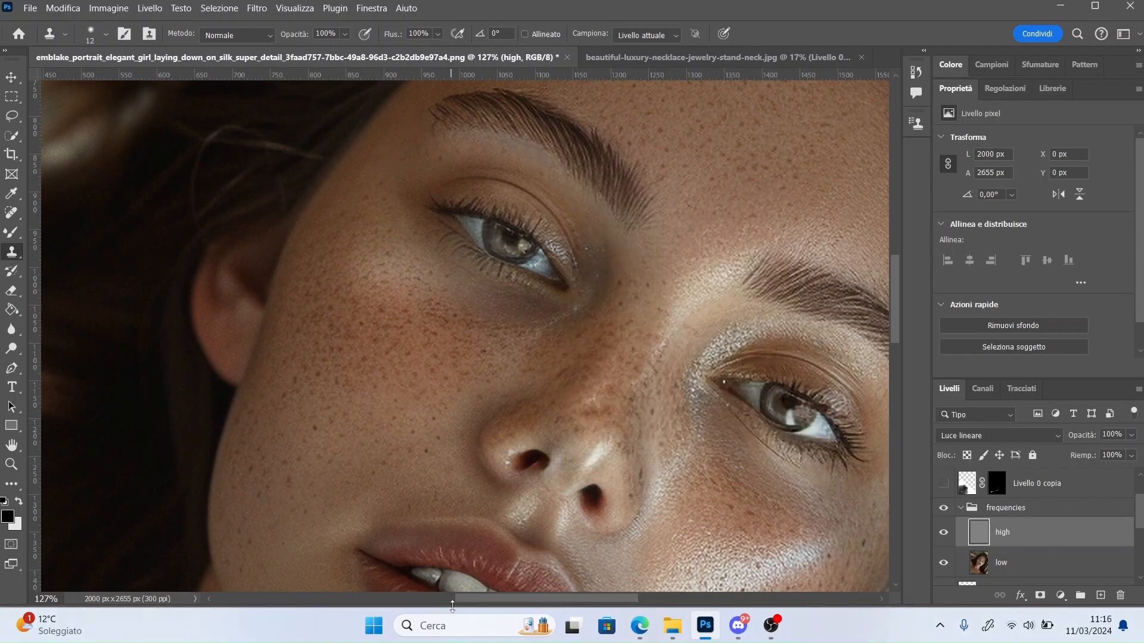
# Step: Add a new layer above the frequencies group and clone over the left-hand iris, sampling the current layer and below
pyautogui.moveTo(513, 600); pyautogui.dragTo(536, 601)
pyautogui.click(1007, 508)
pyautogui.click(960, 508)
pyautogui.click(1100, 595)
pyautogui.rightClick(10, 236)
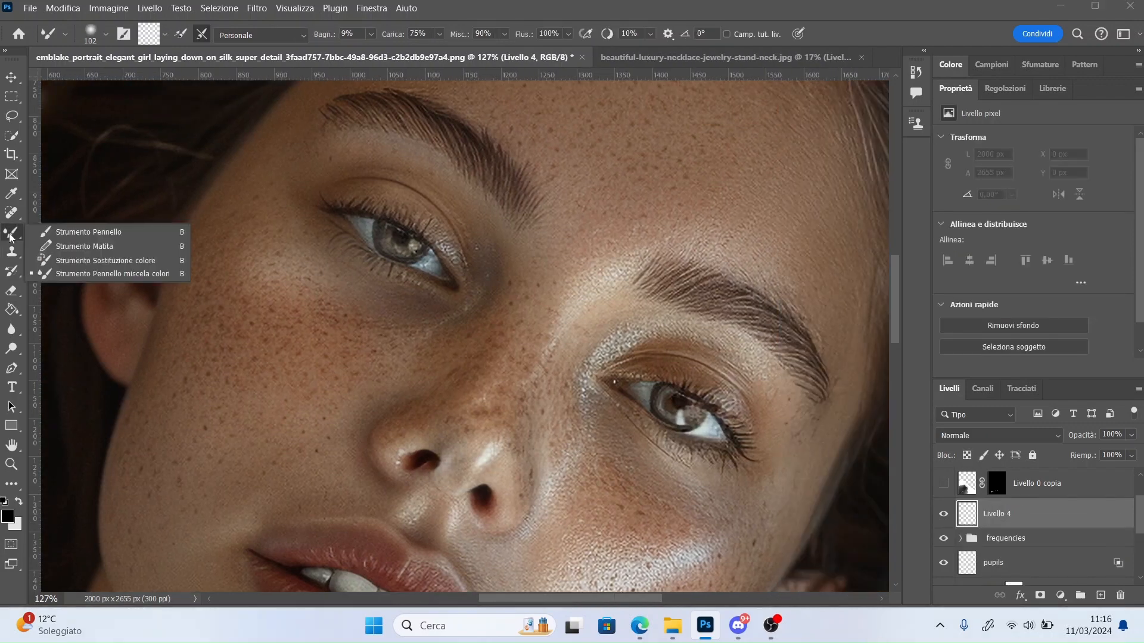
pyautogui.click(12, 252)
pyautogui.click(664, 36)
pyautogui.click(647, 61)
pyautogui.moveTo(377, 231); pyautogui.dragTo(379, 246)
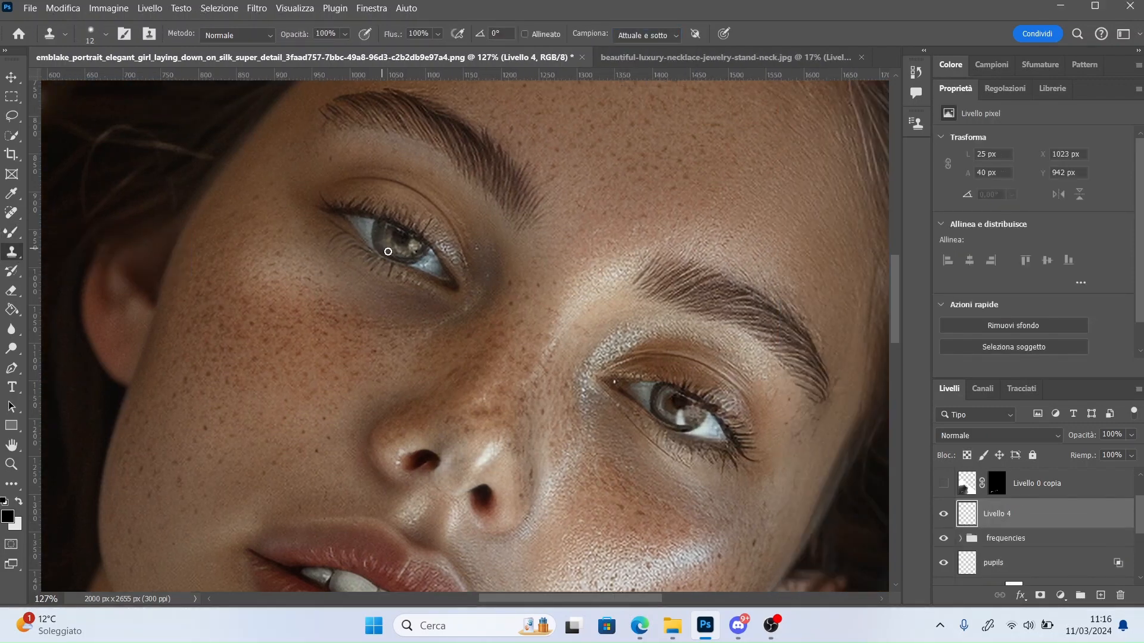
# Step: Erase the excess cloned pixels around the left-hand eye with a 9 px eraser
pyautogui.press('e')
pyautogui.rightClick(516, 247)
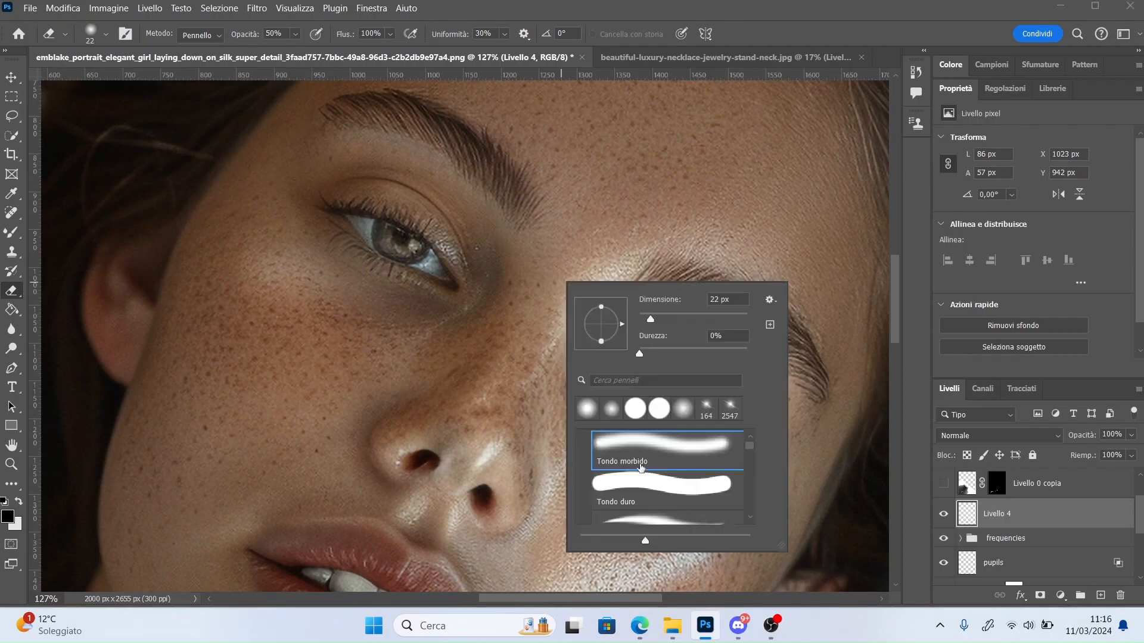
pyautogui.click(642, 475)
pyautogui.click(274, 34)
pyautogui.rightClick(371, 214)
pyautogui.write('9')
pyautogui.press('Return')
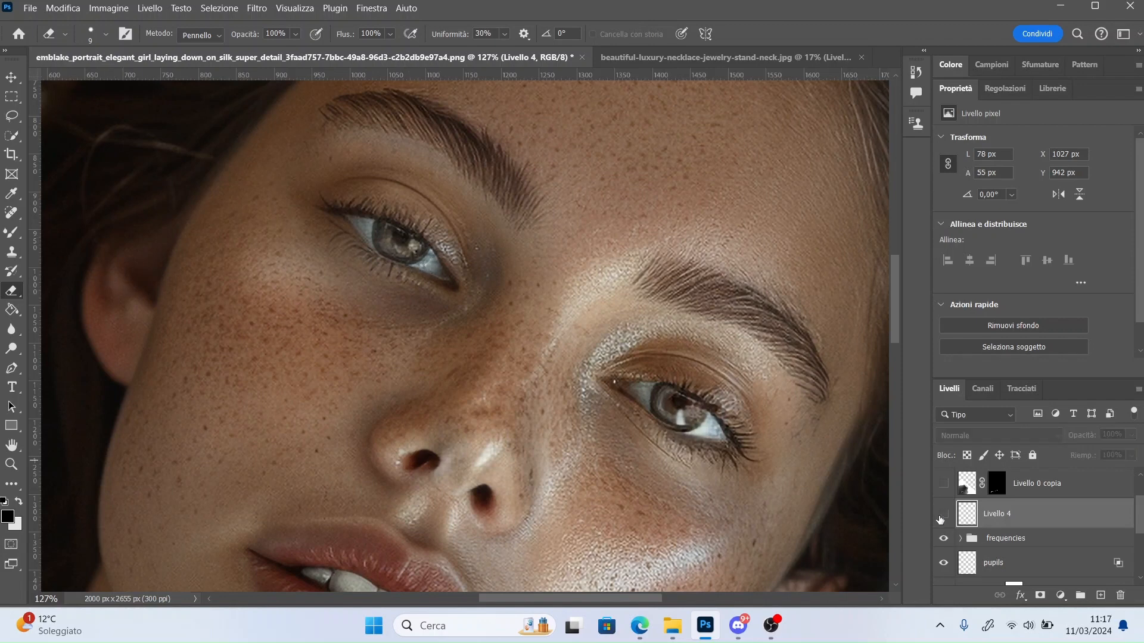
# Step: Try a black 144 px dab of the flare 3 brush on the cheek beside the nose
pyautogui.press('b')
pyautogui.rightClick(567, 467)
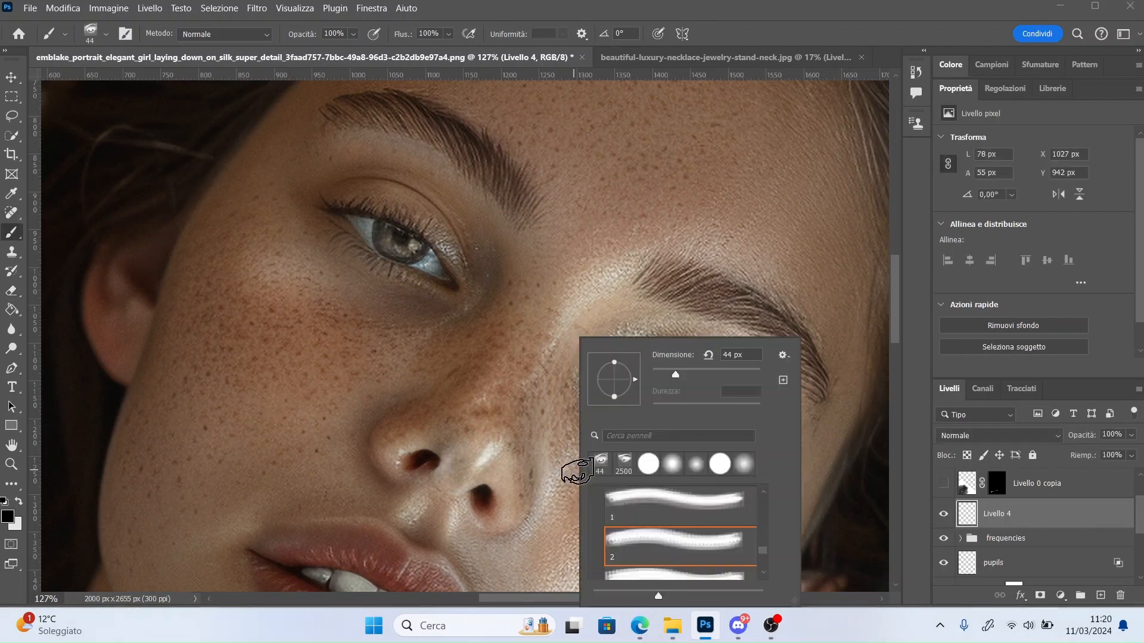
pyautogui.scroll(-3, 765, 560)
pyautogui.scroll(-5, 764, 575)
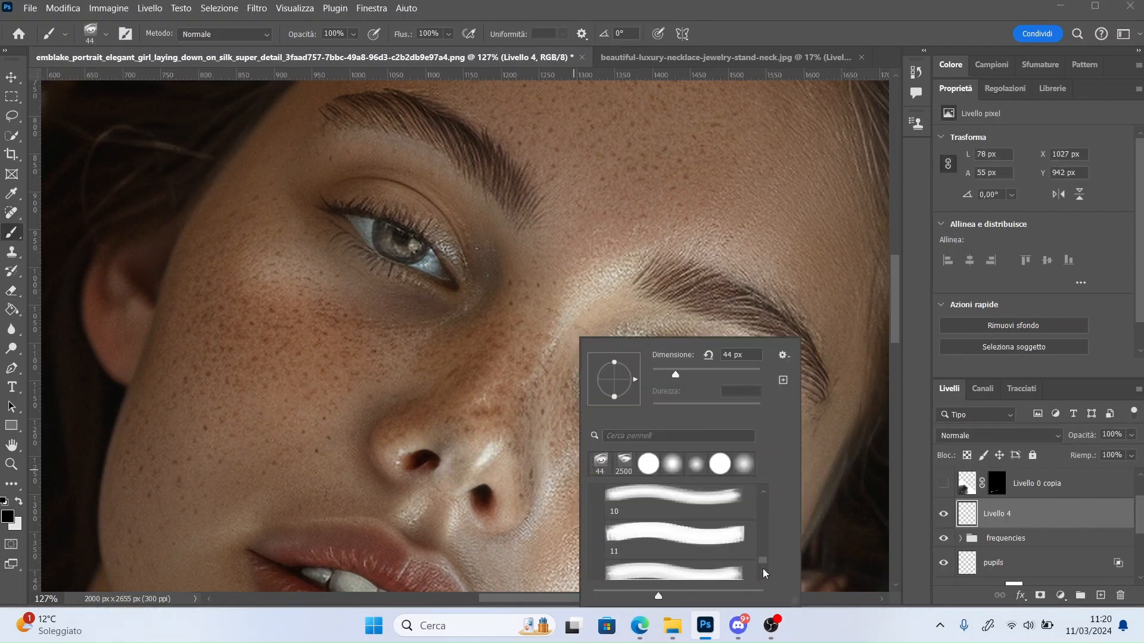
pyautogui.scroll(7, 768, 563)
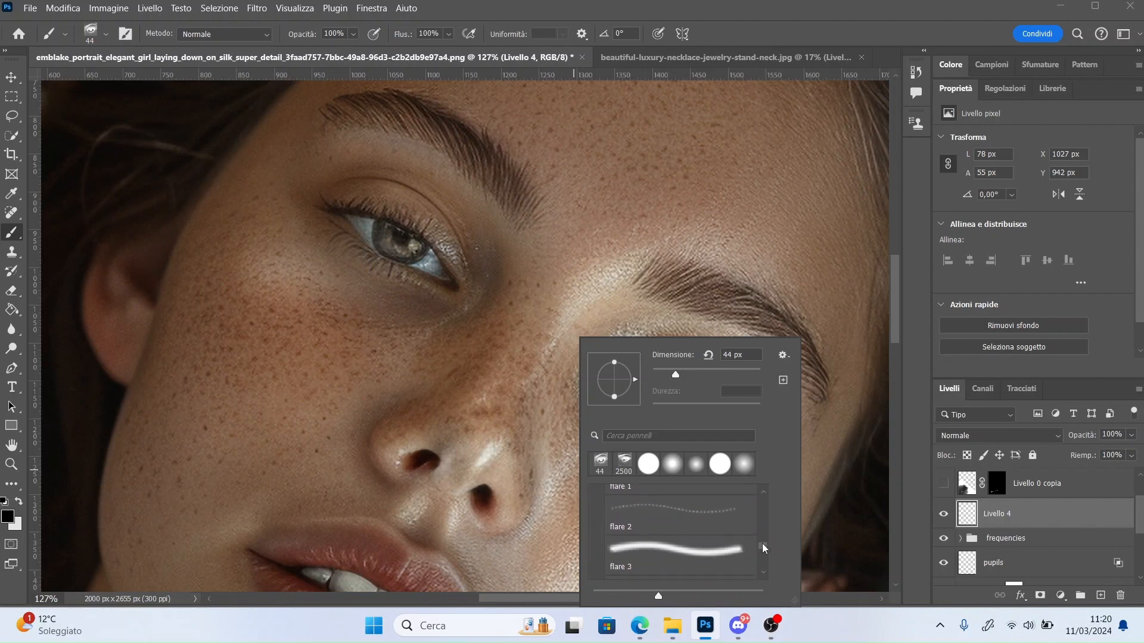
pyautogui.click(679, 553)
pyautogui.rightClick(446, 432)
pyautogui.click(342, 433)
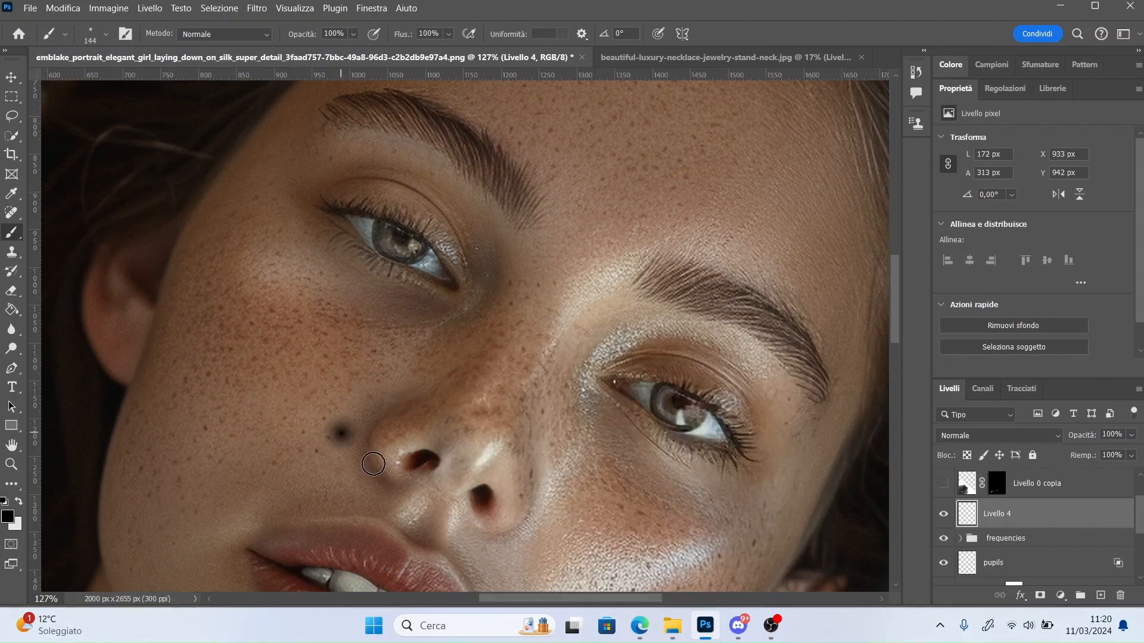
pyautogui.hotkey('ctrl', 'z')
# Step: Switch the brush colour to white and stamp 128 px flare highlights on both pupils
pyautogui.click(19, 502)
pyautogui.rightClick(551, 480)
pyautogui.click(672, 514)
pyautogui.rightClick(441, 401)
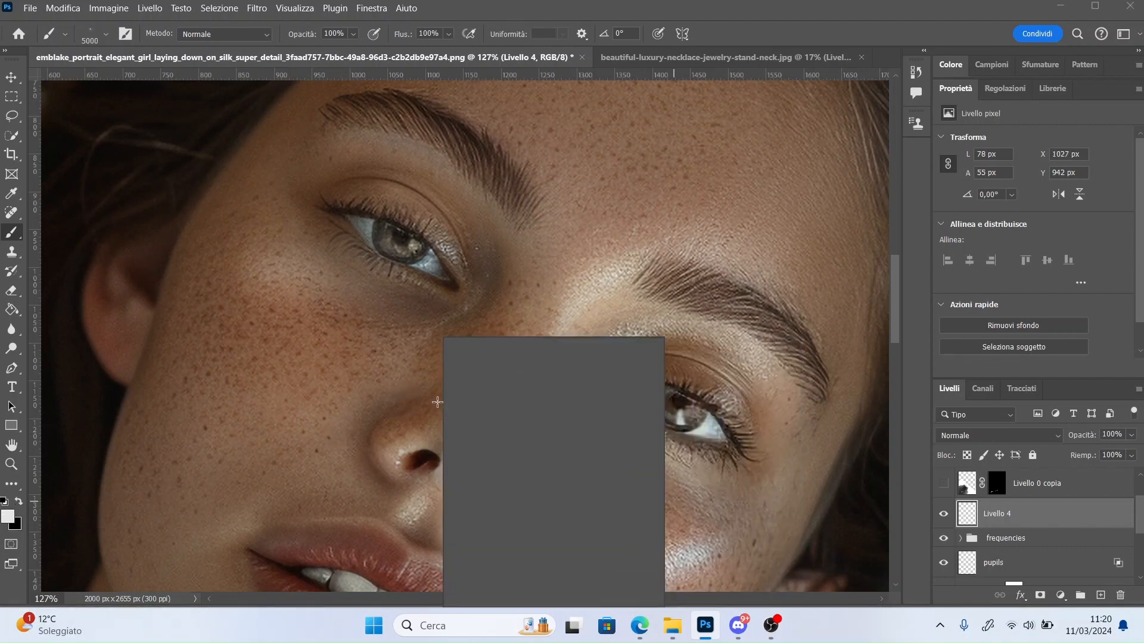
pyautogui.click(393, 372)
pyautogui.hotkey('ctrl', 'z')
pyautogui.click(683, 418)
pyautogui.click(409, 252)
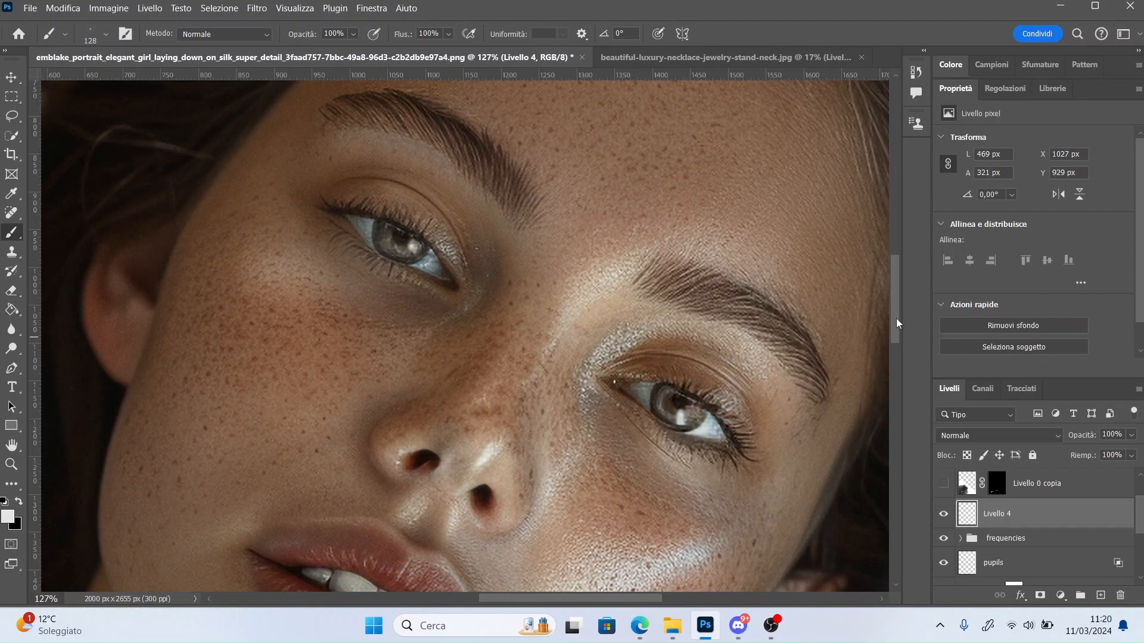
# Step: Move Livello 4 to the top of the layer stack, above Gruppo 1
pyautogui.scroll(-10, 896, 319)
pyautogui.scroll(2, 1023, 552)
pyautogui.moveTo(1022, 552); pyautogui.dragTo(1057, 472)
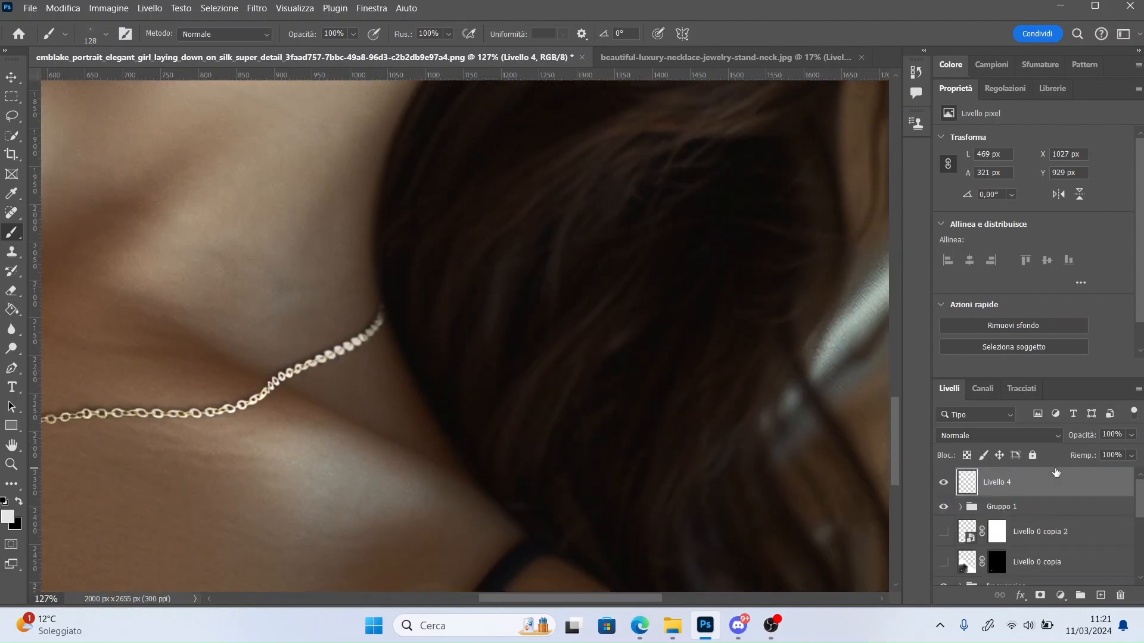
# Step: Try 153 px and 181 px flare brushes on the bend of the necklace chain
pyautogui.moveTo(578, 598); pyautogui.dragTo(480, 613)
pyautogui.rightClick(704, 404)
pyautogui.moveTo(844, 374); pyautogui.dragTo(860, 373)
pyautogui.press('Return')
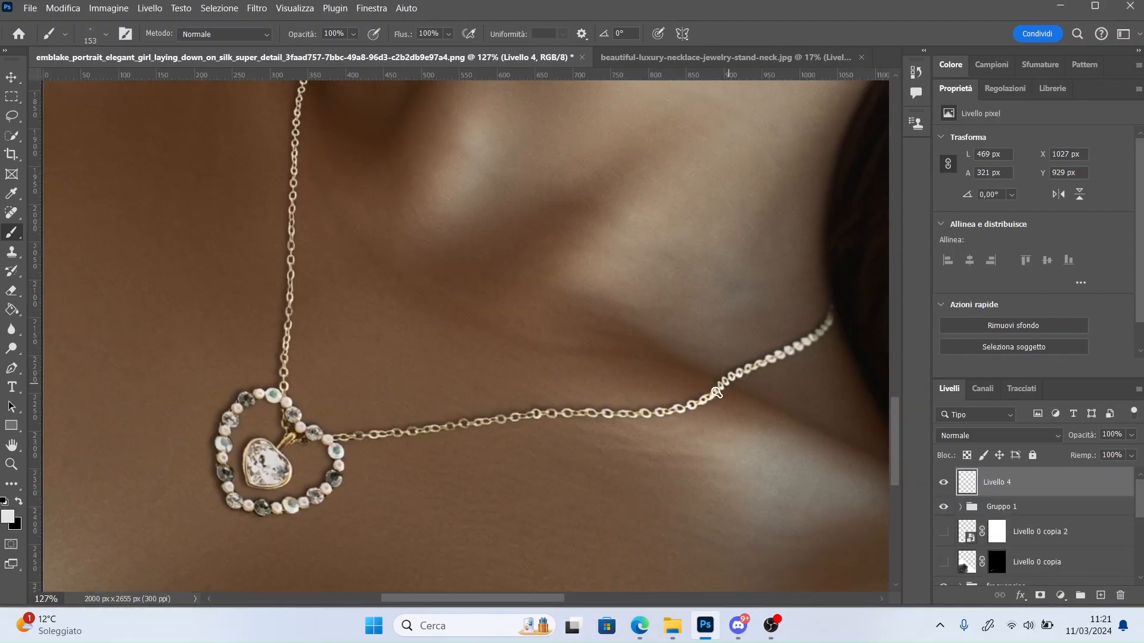
pyautogui.click(718, 393)
pyautogui.hotkey('ctrl', 'z')
pyautogui.rightClick(720, 394)
pyautogui.click(832, 541)
pyautogui.click(714, 390)
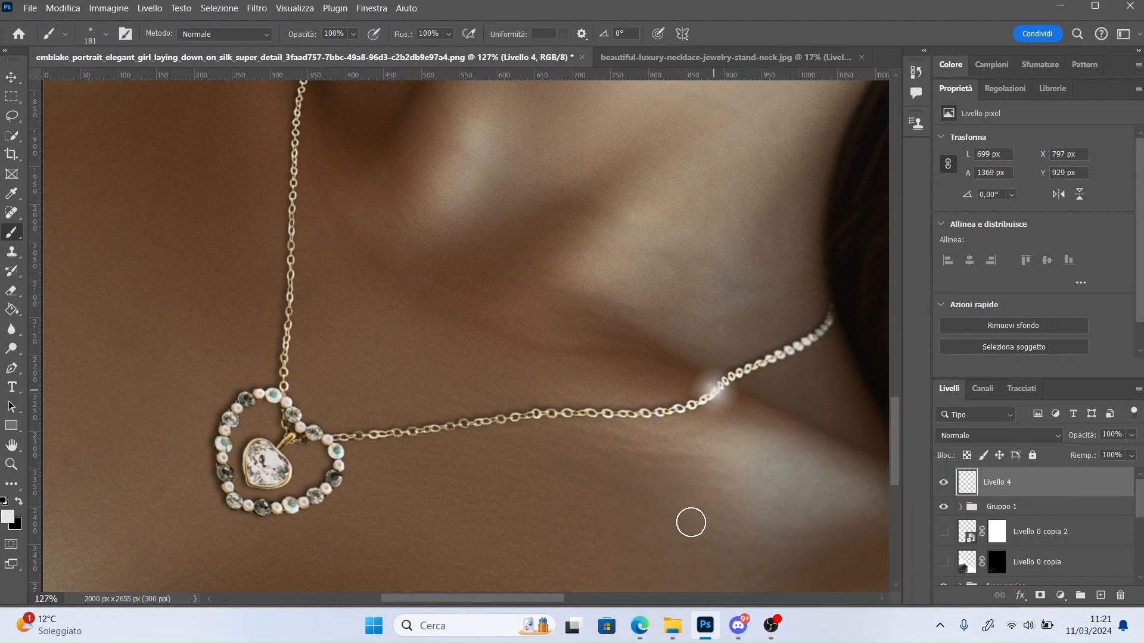
pyautogui.hotkey('ctrl', 'z')
# Step: Stamp small flares on the chain's bend, the pendant's lower edge and its inner heart stone using the flare 9 brush
pyautogui.rightClick(736, 418)
pyautogui.click(857, 540)
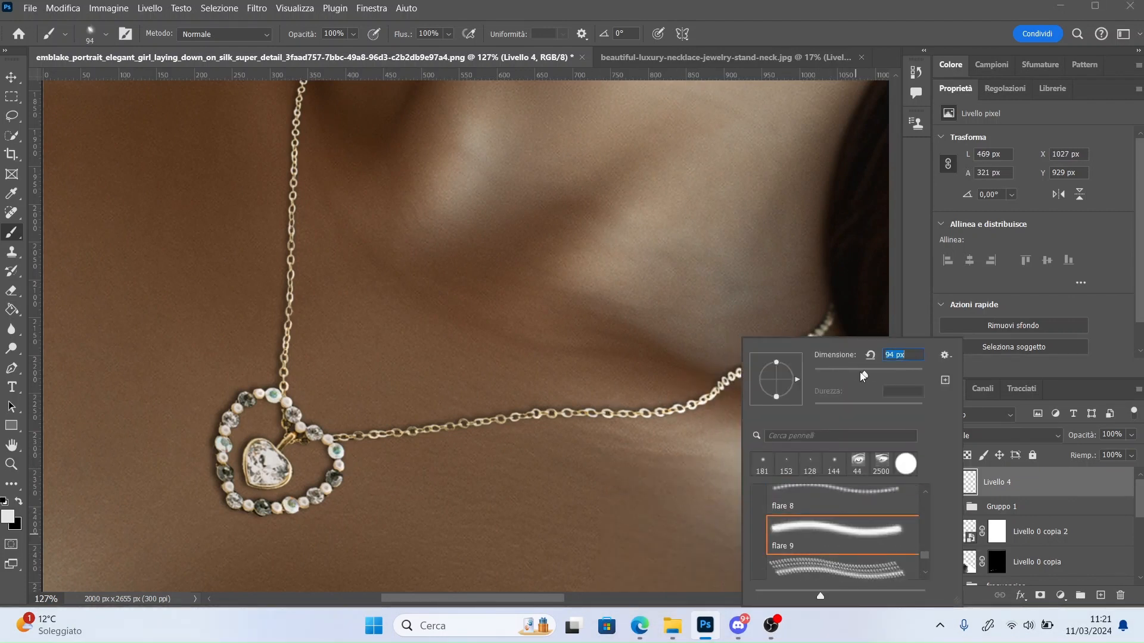
pyautogui.click(714, 392)
pyautogui.click(293, 509)
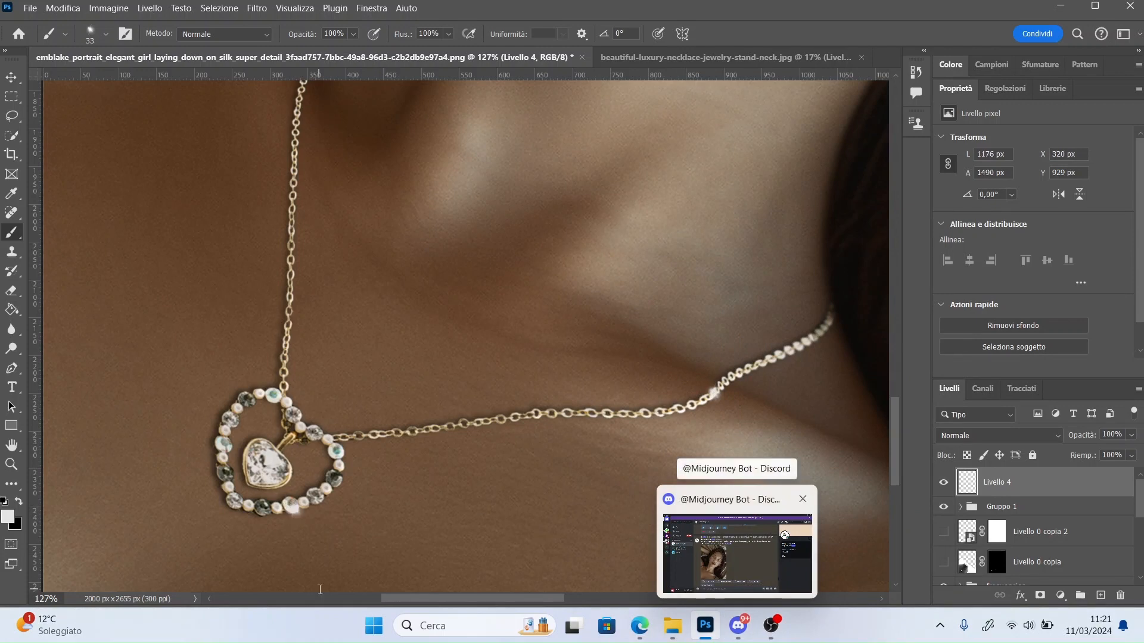
pyautogui.click(290, 466)
# Step: Set the flare layer's blend mode to Linear Dodge (Add), with opacity and fill both at 70%
pyautogui.scroll(-6, 465, 340)
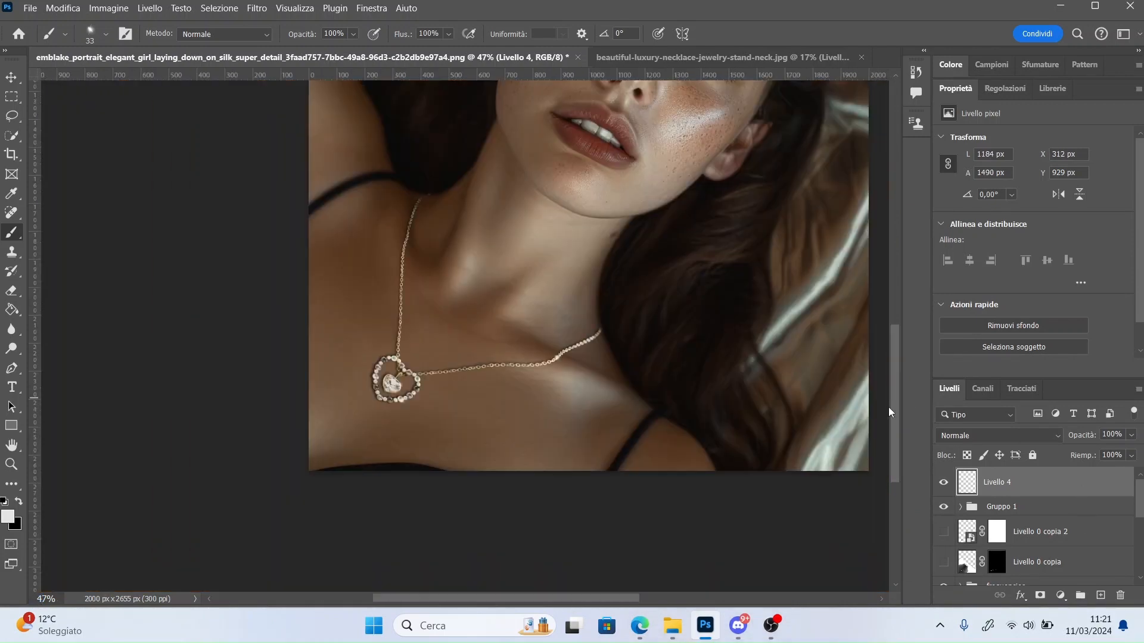
pyautogui.scroll(2, 888, 408)
pyautogui.click(998, 435)
pyautogui.click(1009, 346)
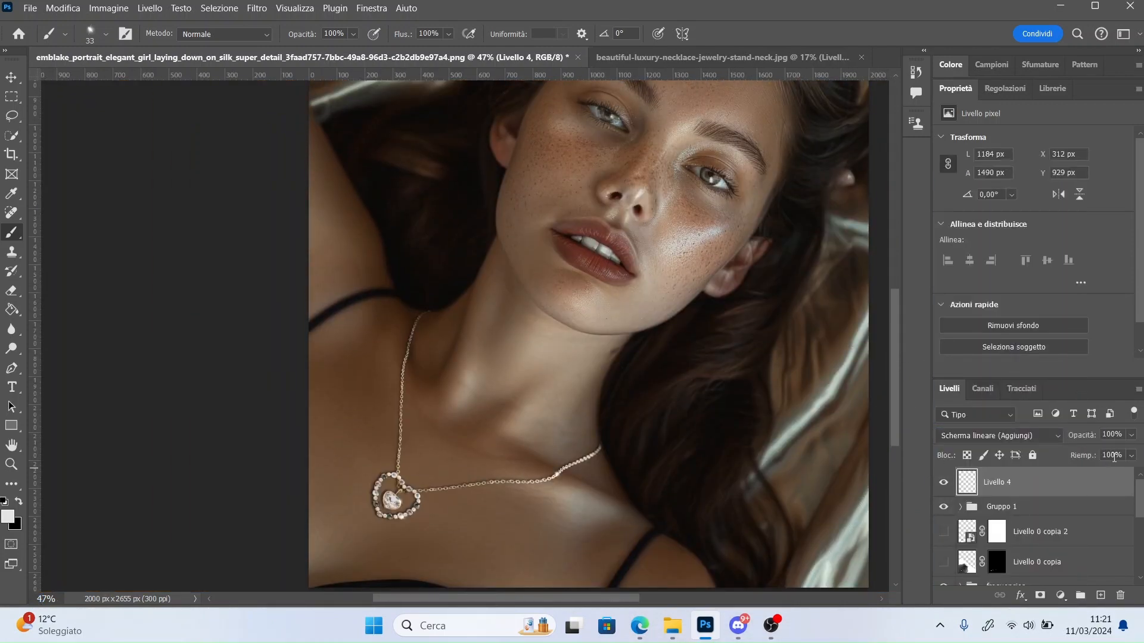
pyautogui.moveTo(1093, 439); pyautogui.dragTo(1072, 460)
pyautogui.scroll(3, 906, 356)
pyautogui.scroll(-2, 900, 380)
pyautogui.doubleClick(1006, 484)
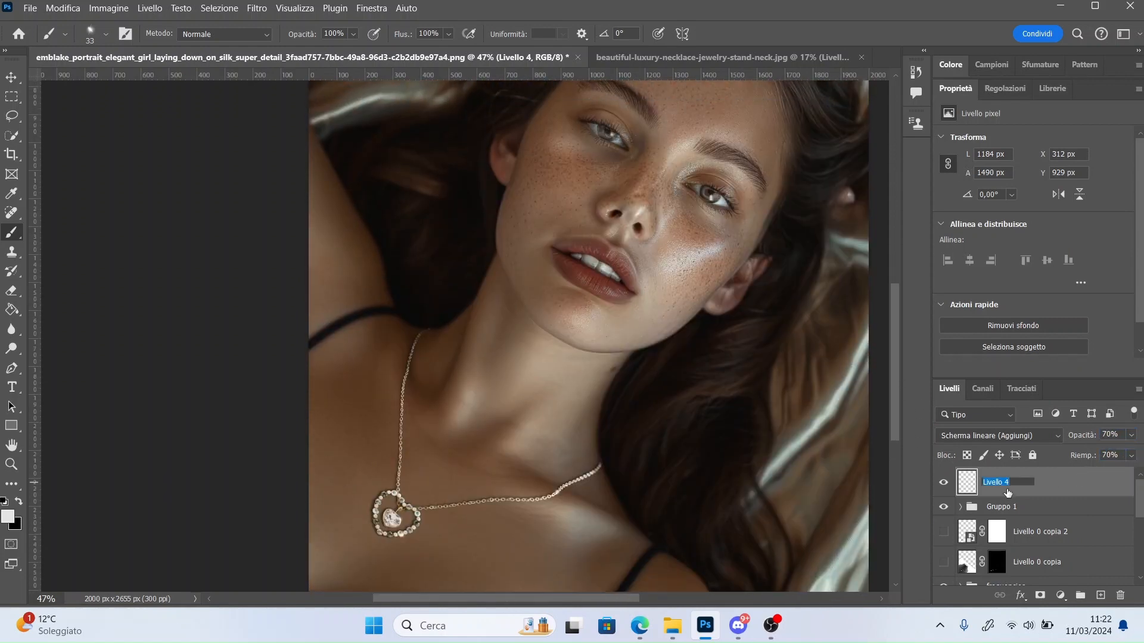
pyautogui.click(561, 460)
pyautogui.rightClick(607, 444)
pyautogui.click(795, 492)
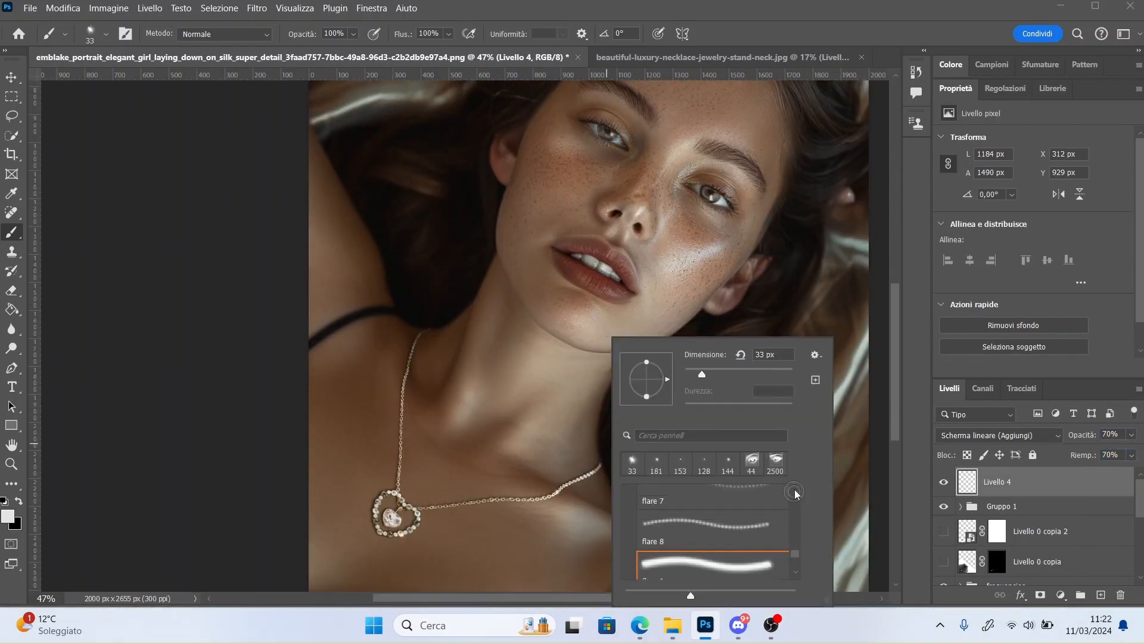
pyautogui.scroll(3, 795, 492)
# Step: Rename Livello 4 as flares
pyautogui.doubleClick(1001, 483)
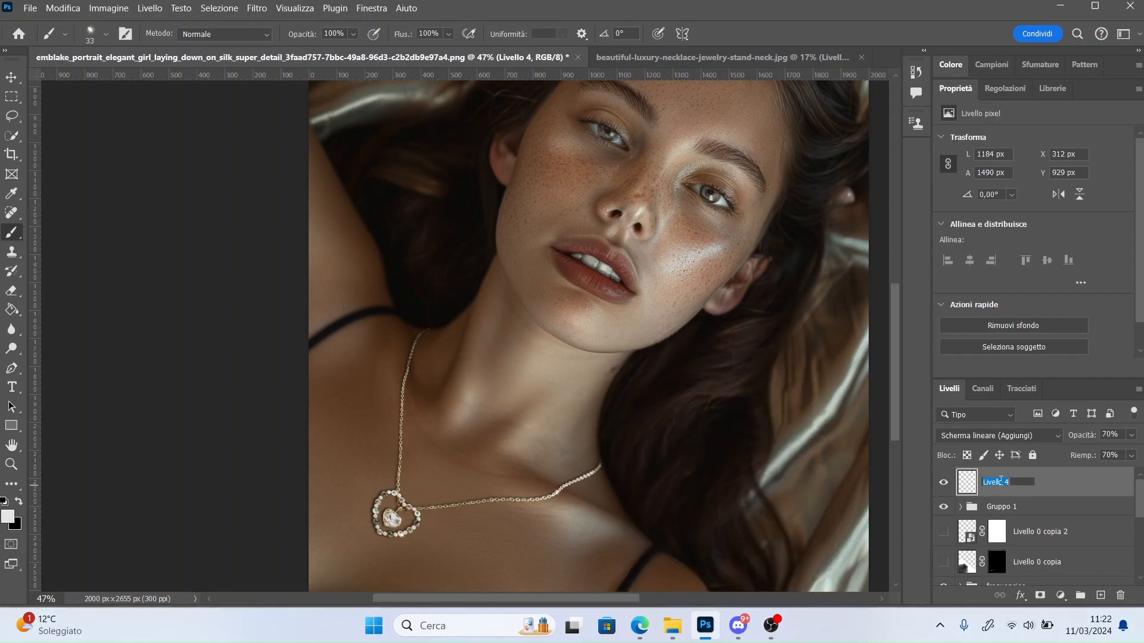
pyautogui.write('flares')
pyautogui.press('Return')
# Step: Add a new layer above the flares layer and name it eyelashes
pyautogui.moveTo(599, 601); pyautogui.dragTo(636, 601)
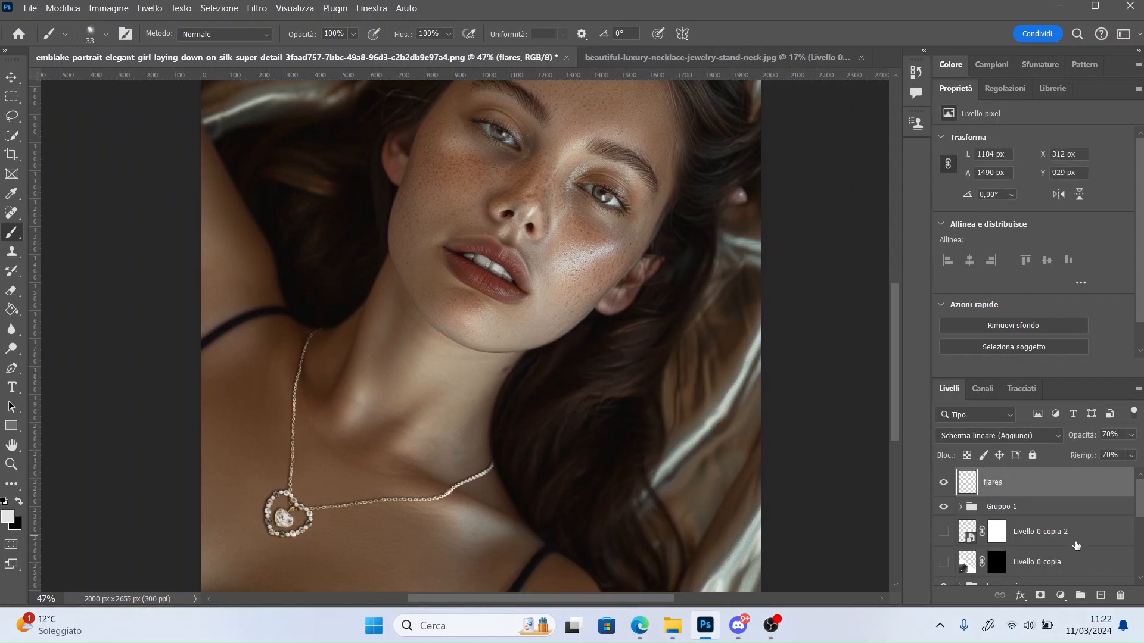
pyautogui.click(1100, 595)
pyautogui.doubleClick(993, 482)
pyautogui.write('eyelashe')
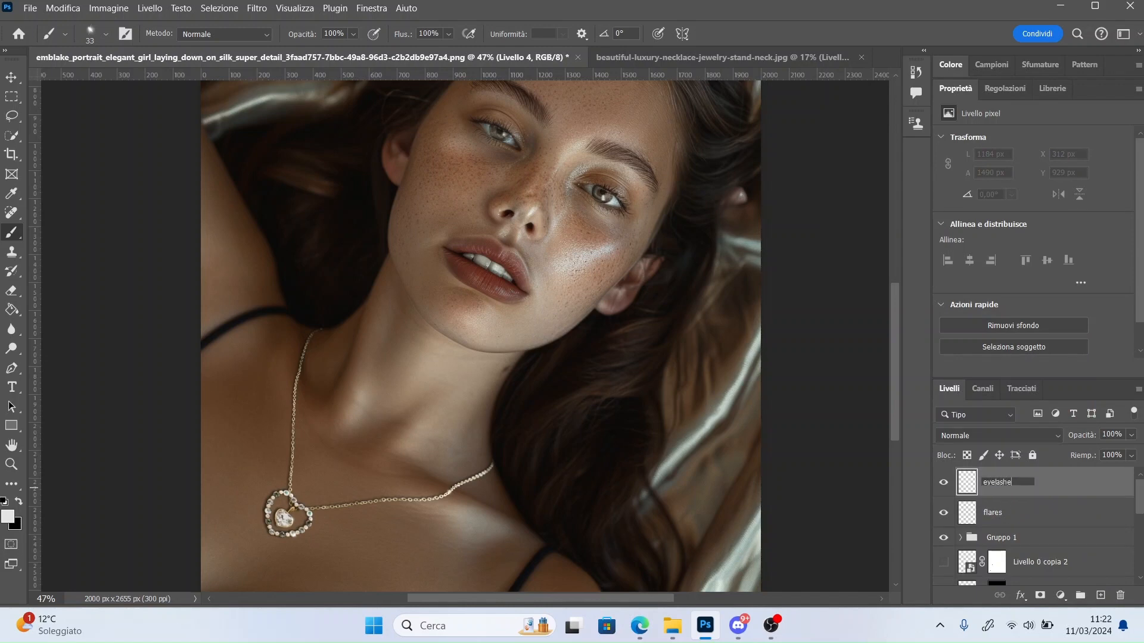
pyautogui.write('s')
pyautogui.press('Return')
# Step: Choose the Tondo duro pressione dimensioni brush, shrink it to a very small size and make black the foreground colour for painting around the eyes
pyautogui.write('5')
pyautogui.press('Return')
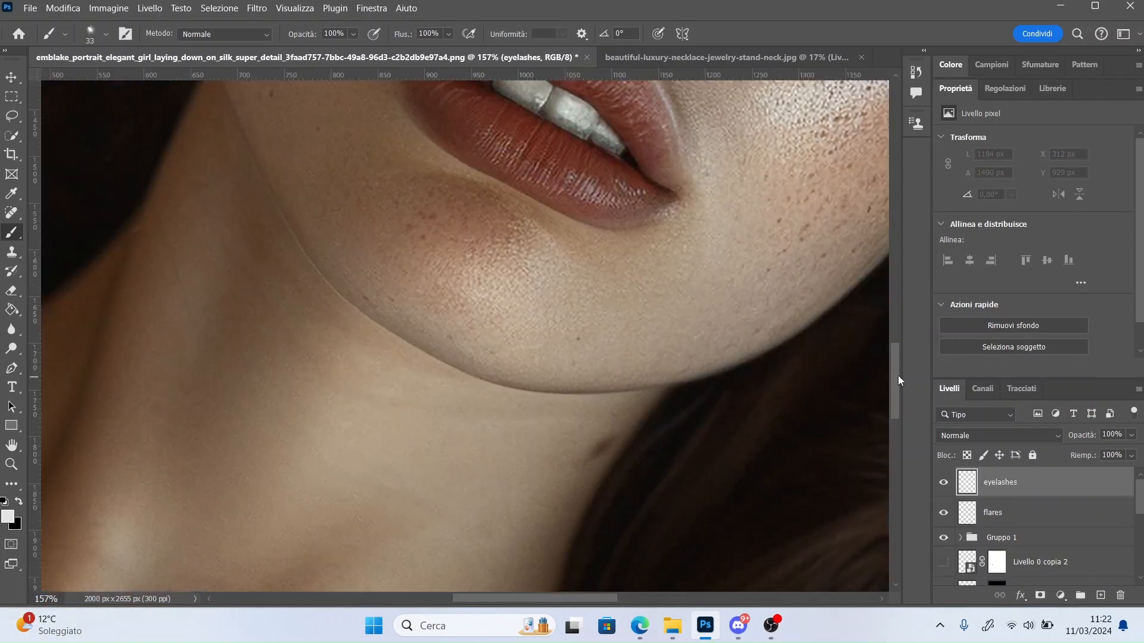
pyautogui.moveTo(897, 381); pyautogui.dragTo(896, 297)
pyautogui.moveTo(487, 598); pyautogui.dragTo(529, 598)
pyautogui.rightClick(322, 218)
pyautogui.moveTo(508, 443); pyautogui.dragTo(512, 381)
pyautogui.click(426, 415)
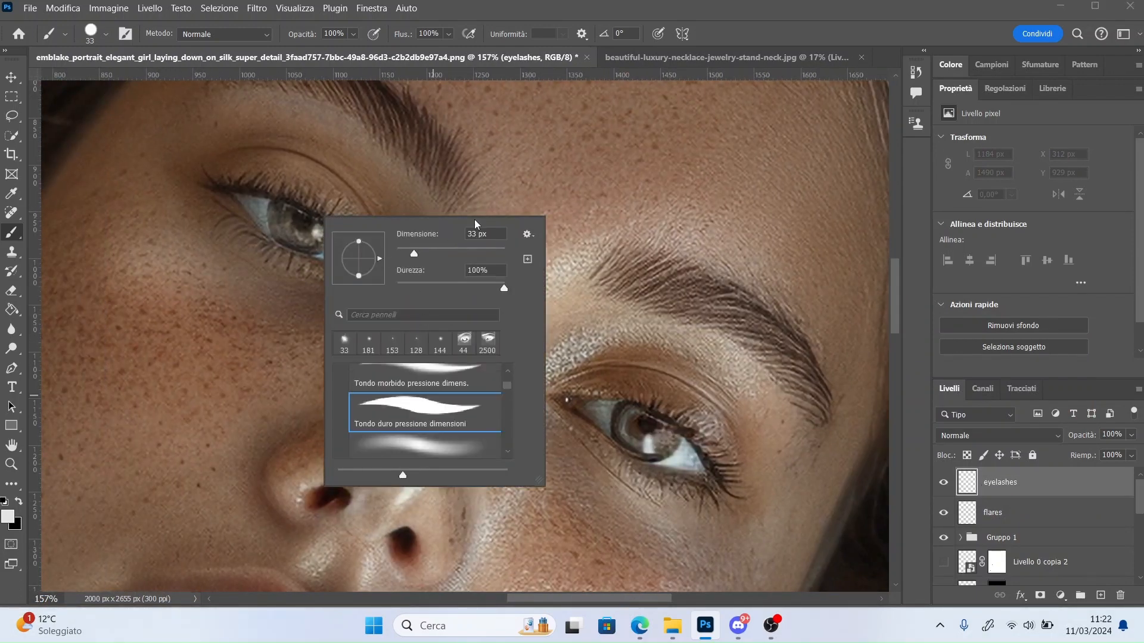
pyautogui.click(486, 161)
pyautogui.press('[')
pyautogui.press('[')
pyautogui.press('[')
pyautogui.press('[')
pyautogui.press('[')
pyautogui.press('[')
pyautogui.press('[')
pyautogui.press('[')
pyautogui.press('[')
pyautogui.press('[')
pyautogui.press('[')
pyautogui.press('[')
pyautogui.click(18, 502)
# Step: Set the brush size to 1 px and paint fine black lashes along the upper lid of the eye on the image's left
pyautogui.moveTo(231, 188); pyautogui.dragTo(213, 159)
pyautogui.hotkey('ctrl', 'z')
pyautogui.rightClick(387, 234)
pyautogui.write('1')
pyautogui.press('Return')
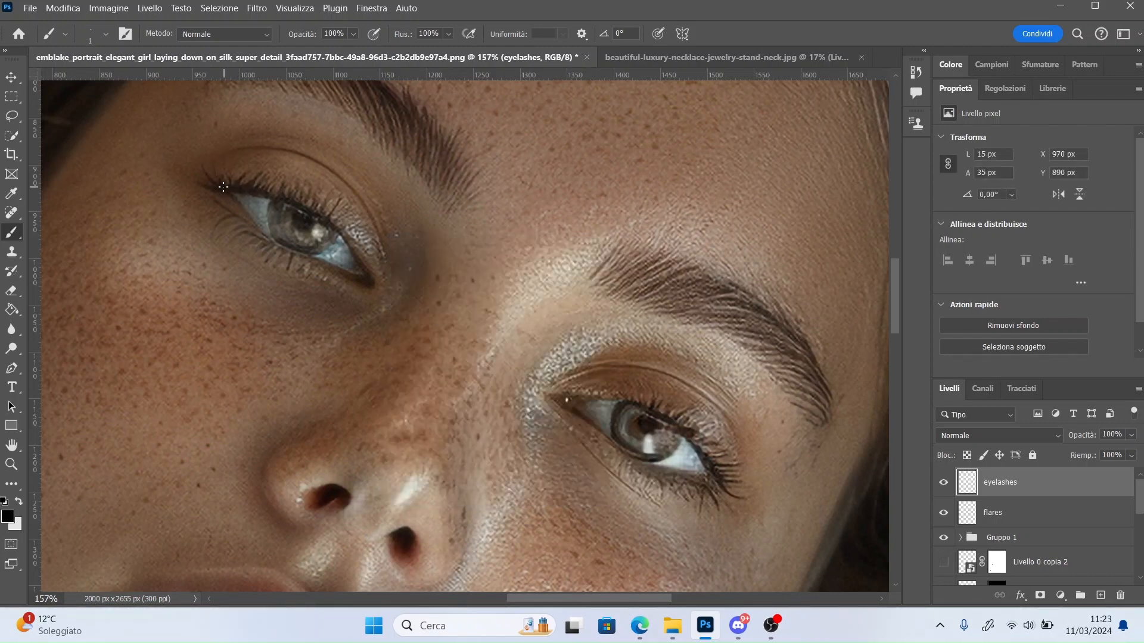
pyautogui.hotkey('ctrl', 'z')
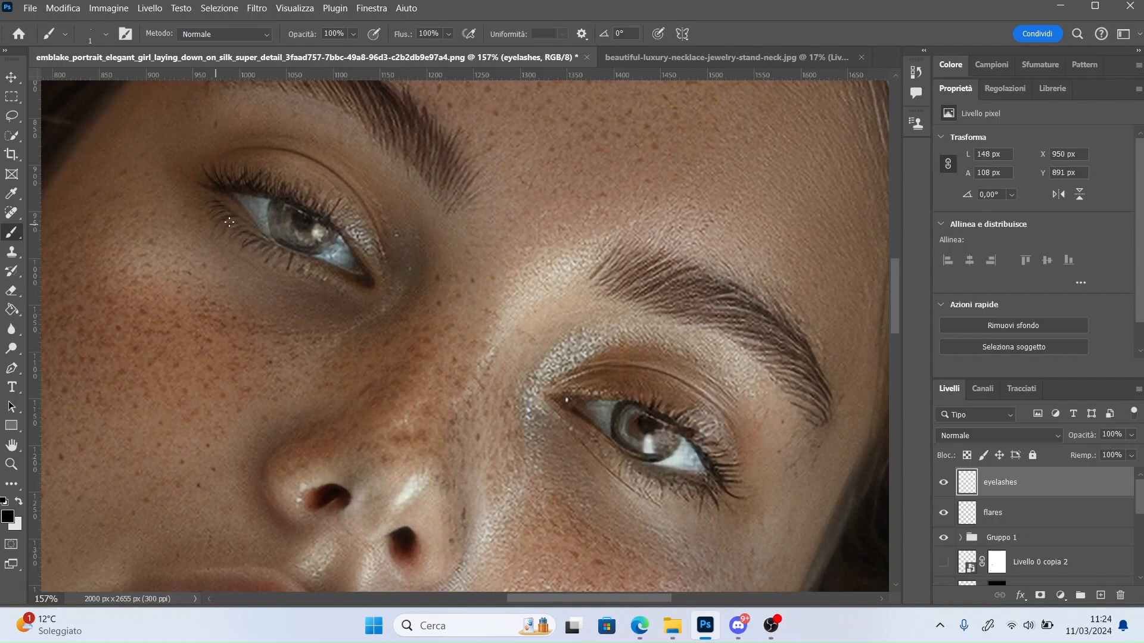
# Step: Paint fine black lashes on the other eye and along the lower lids of both eyes
pyautogui.scroll(-3, 842, 368)
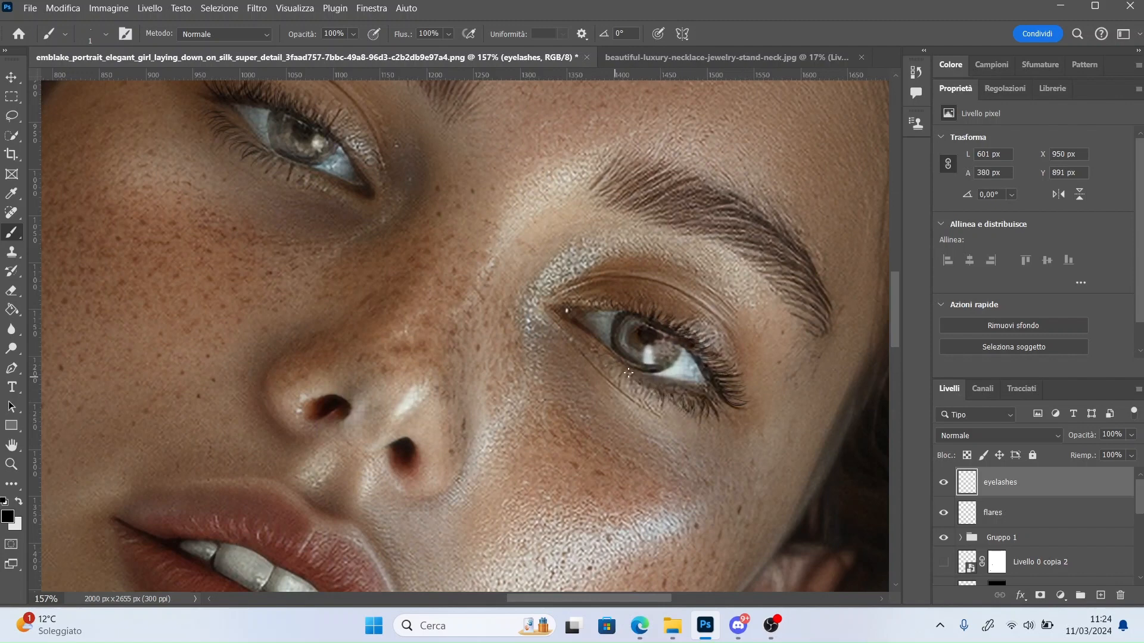
pyautogui.hscroll(-3, 712, 410)
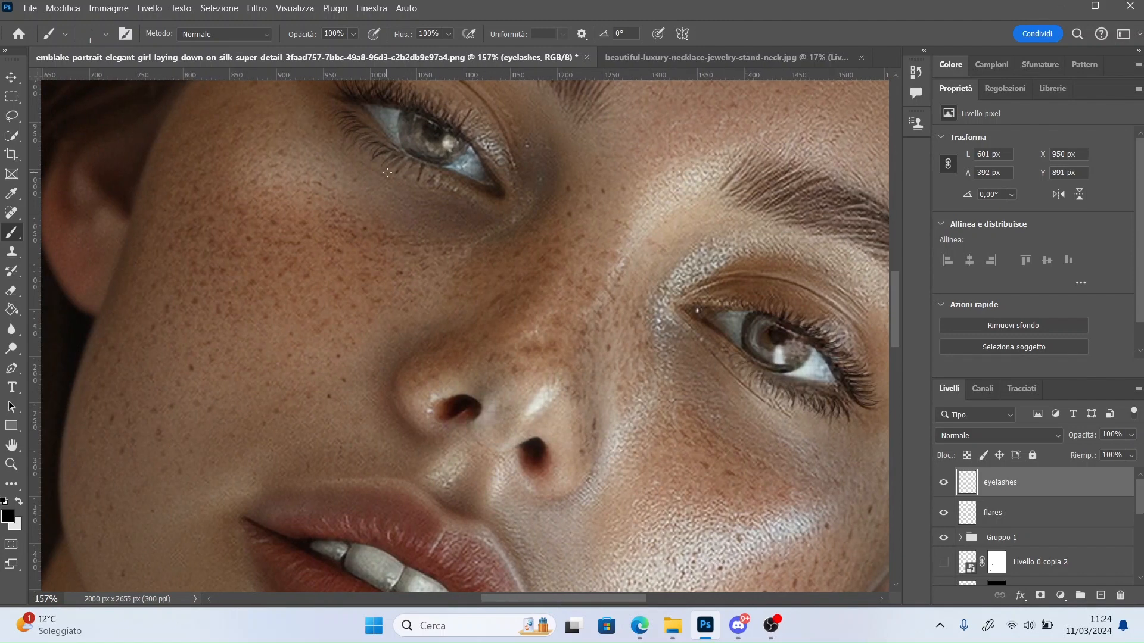
pyautogui.scroll(3, 893, 328)
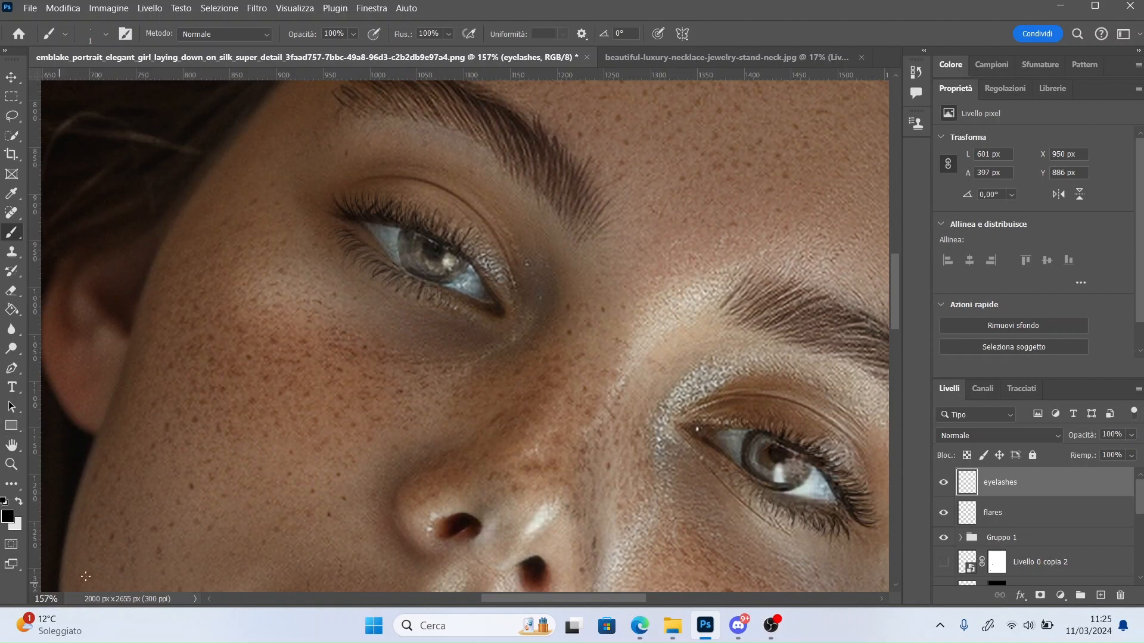
pyautogui.hscroll(2, 430, 431)
# Step: Soften the painted lashes with the Blur tool and hide the eyelashes layer
pyautogui.click(12, 328)
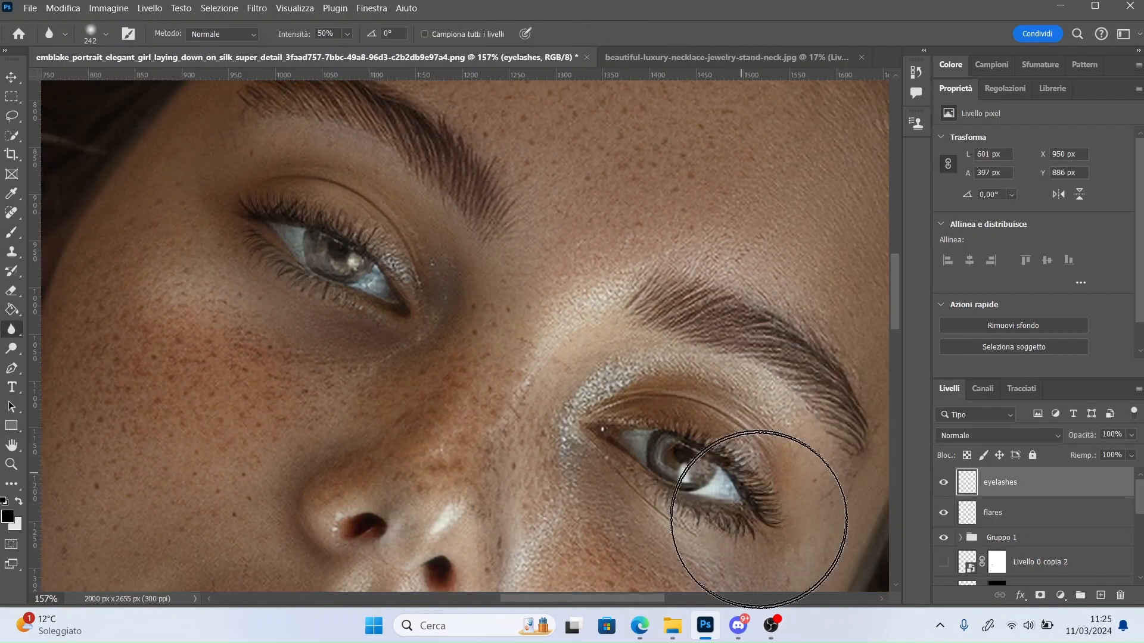
pyautogui.scroll(-1, 898, 321)
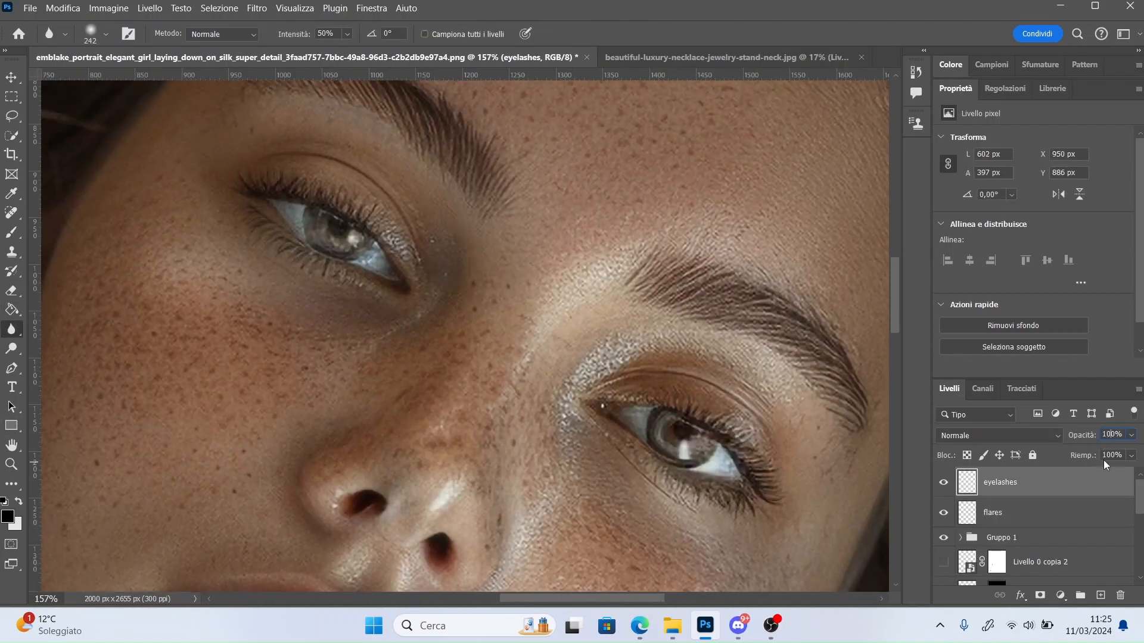
pyautogui.scroll(-3, 992, 519)
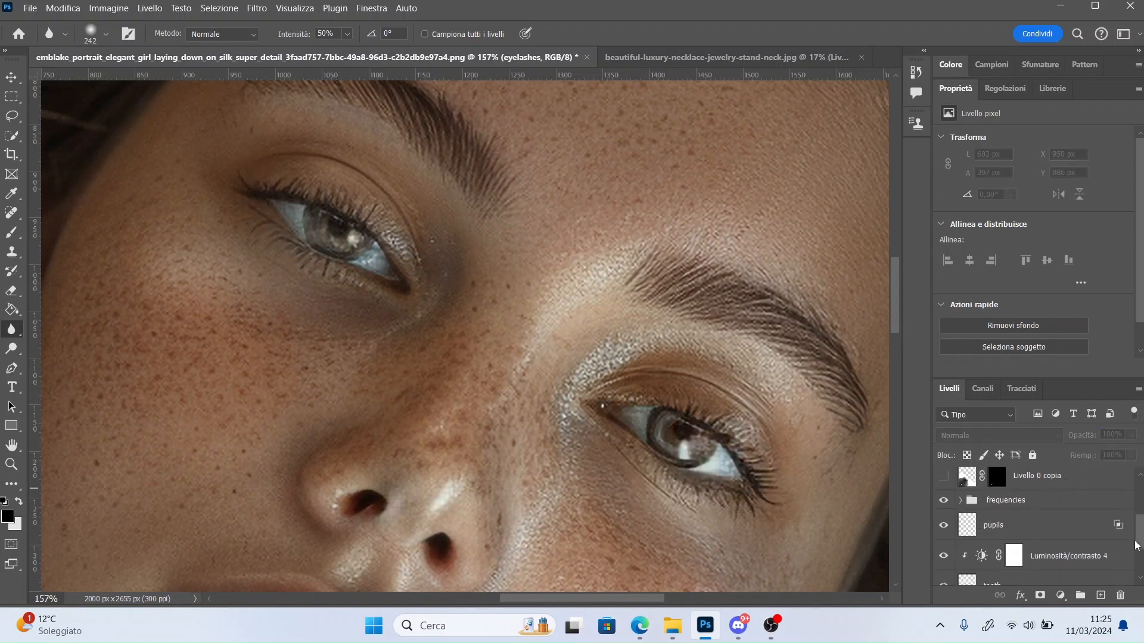
# Step: On the low layer of the frequencies group, smooth the upper eyelid skin with the Mixer Brush at 37 px
pyautogui.click(961, 528)
pyautogui.click(1001, 570)
pyautogui.rightClick(12, 232)
pyautogui.click(78, 272)
pyautogui.rightClick(428, 195)
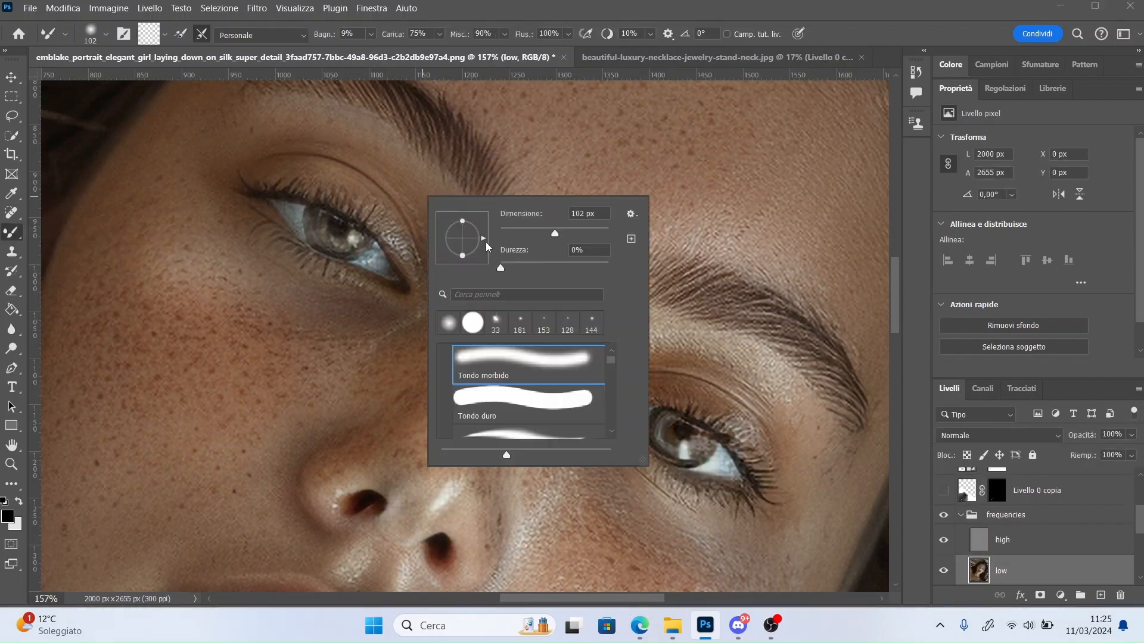
pyautogui.click(18, 501)
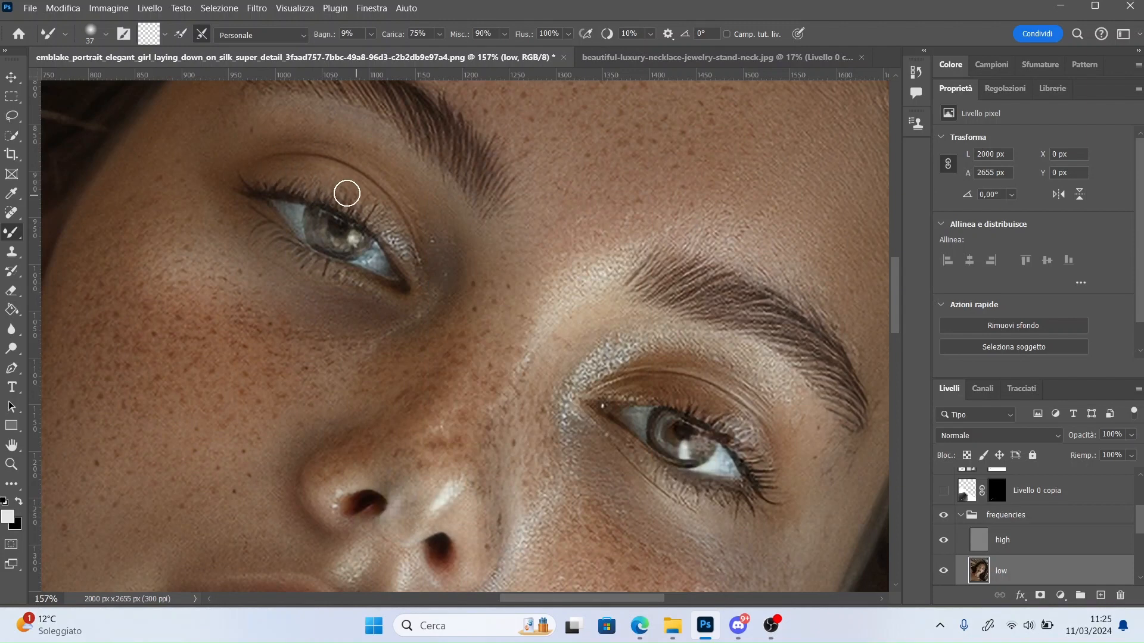
# Step: On the high layer, clone clean lid texture over the original upper lashes with the Clone Stamp
pyautogui.click(1012, 540)
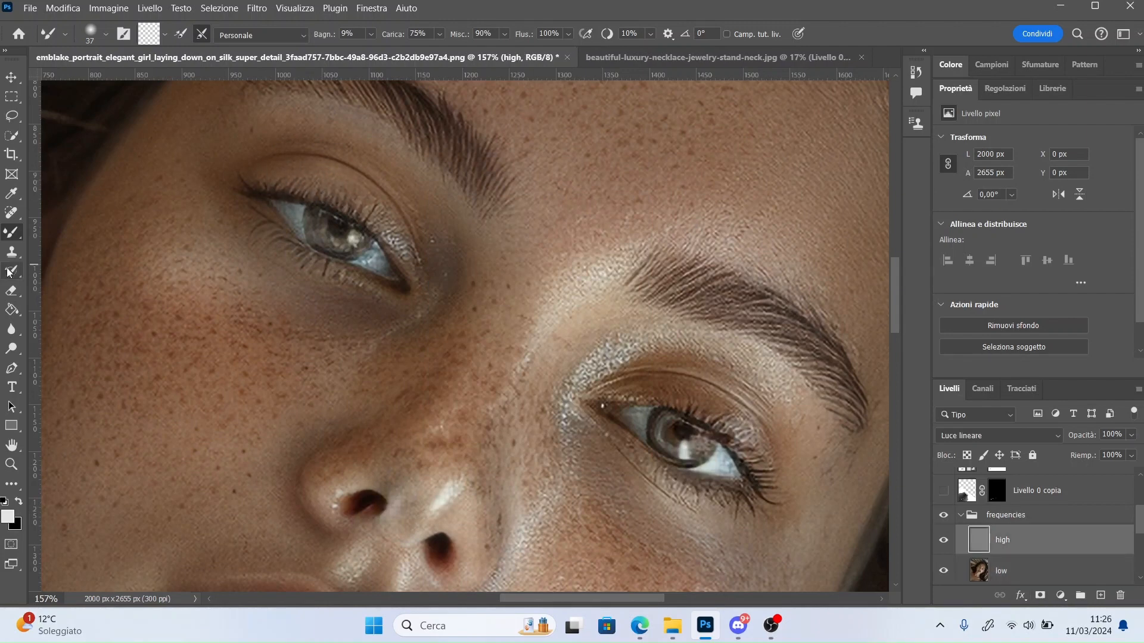
pyautogui.press('s')
pyautogui.keyDown('alt'); pyautogui.click(268, 171); pyautogui.keyUp('alt')
pyautogui.click(298, 189)
pyautogui.click(317, 191)
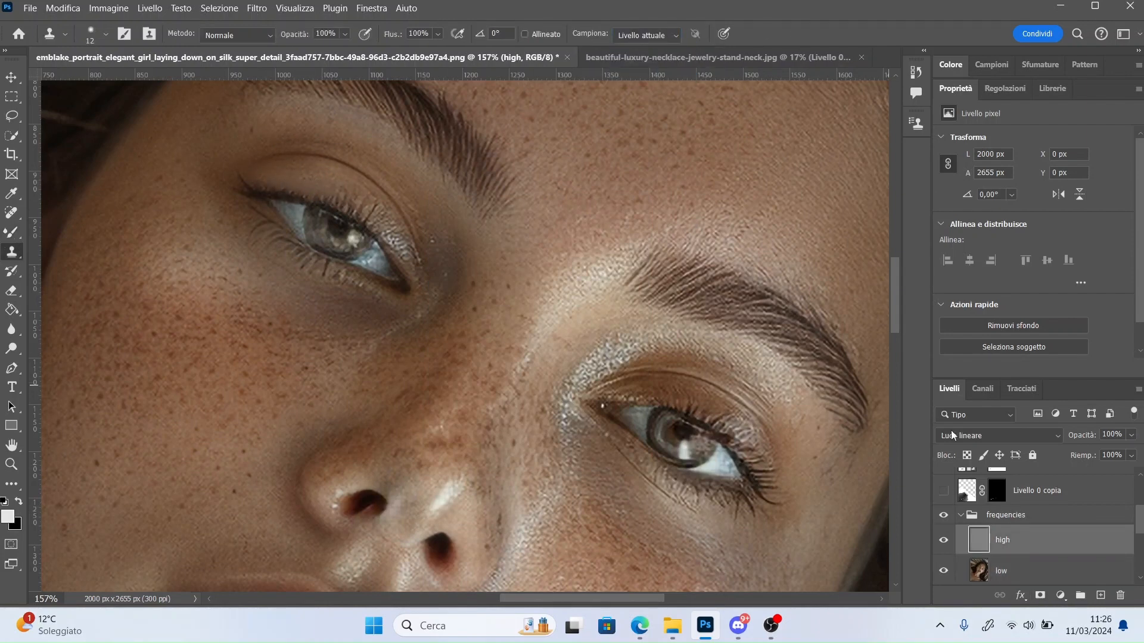
# Step: Show the eyelashes layer again and set the Brush tool size to 2 px
pyautogui.scroll(5, 1140, 523)
pyautogui.press('b')
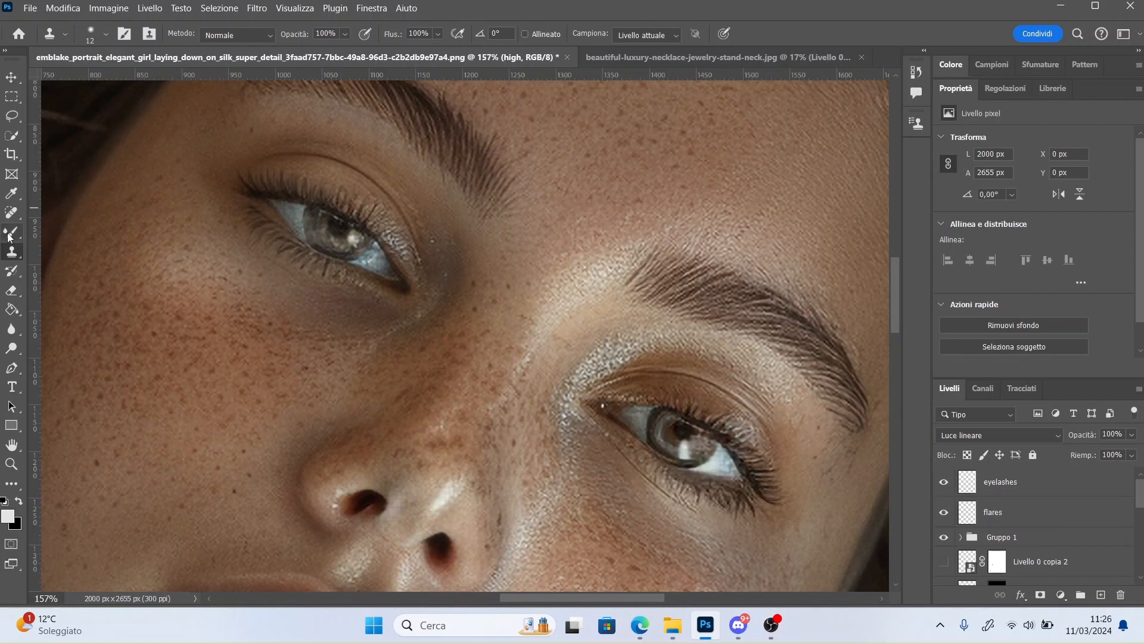
pyautogui.rightClick(244, 209)
pyautogui.write('2')
pyautogui.press('Return')
# Step: Try thicker 2 px lash strokes on the upper lid of the eye on the image's left
pyautogui.hotkey('ctrl', 'z')
pyautogui.moveTo(267, 195)
pyautogui.mouseDown()
pyautogui.moveTo(256, 170)
pyautogui.moveTo(269, 173)
pyautogui.mouseUp()
pyautogui.press('x')
pyautogui.hotkey('ctrl', 'z')
pyautogui.rightClick(350, 305)
pyautogui.moveTo(268, 195); pyautogui.dragTo(261, 175)
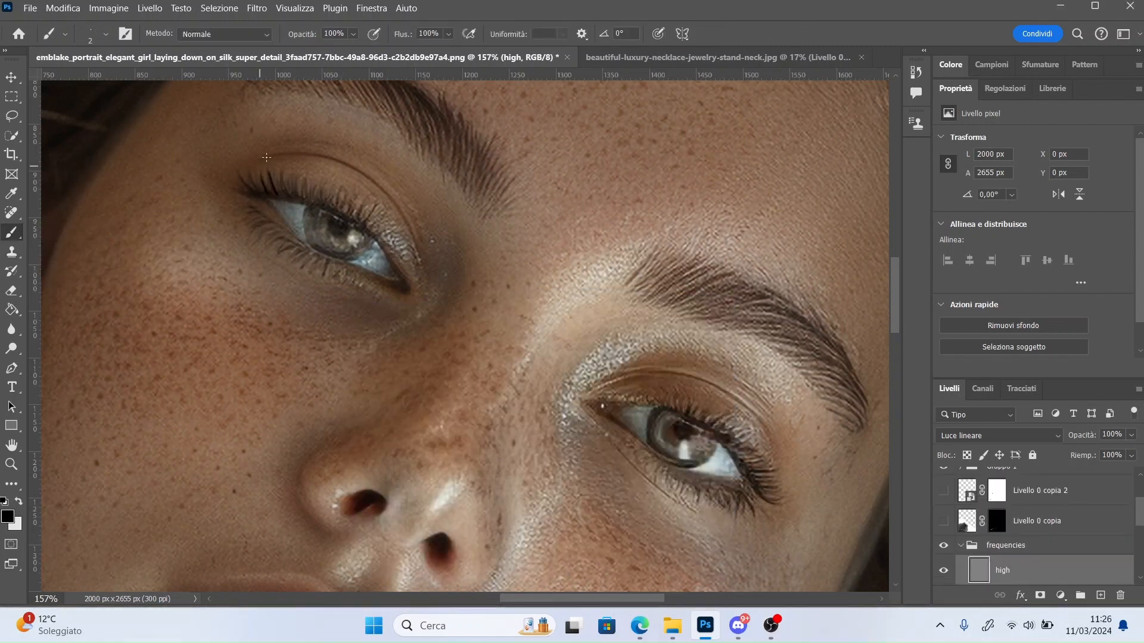
# Step: Add a new layer between flares and eyelashes and paint light 2 px lines along the lower waterlines of both eyes
pyautogui.click(1126, 544)
pyautogui.moveTo(1139, 517); pyautogui.dragTo(1139, 492)
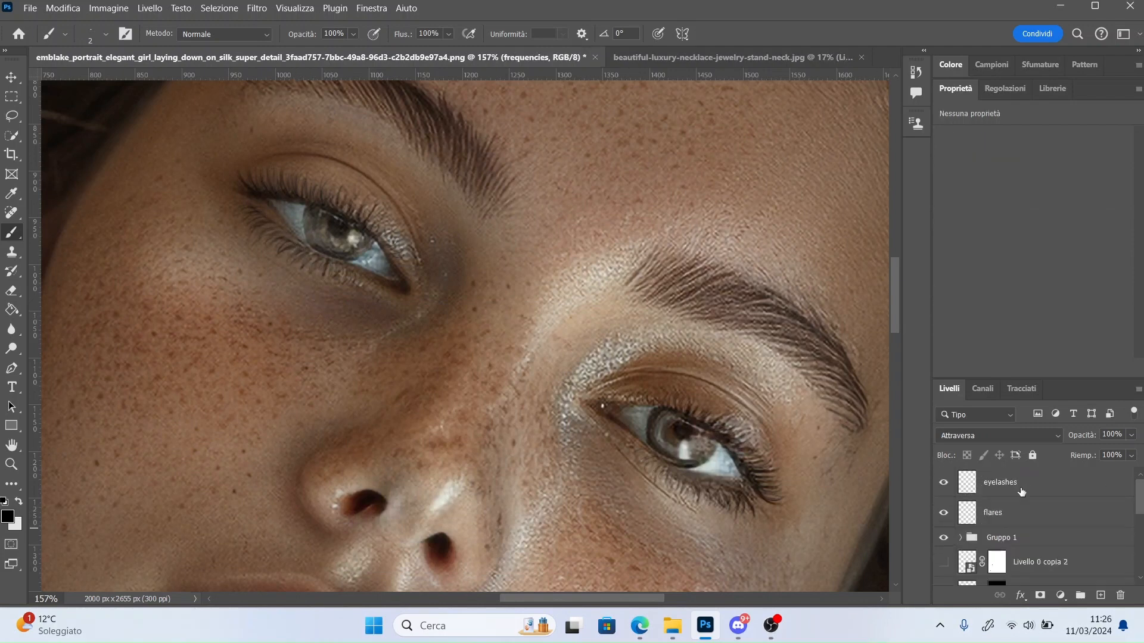
pyautogui.click(1022, 492)
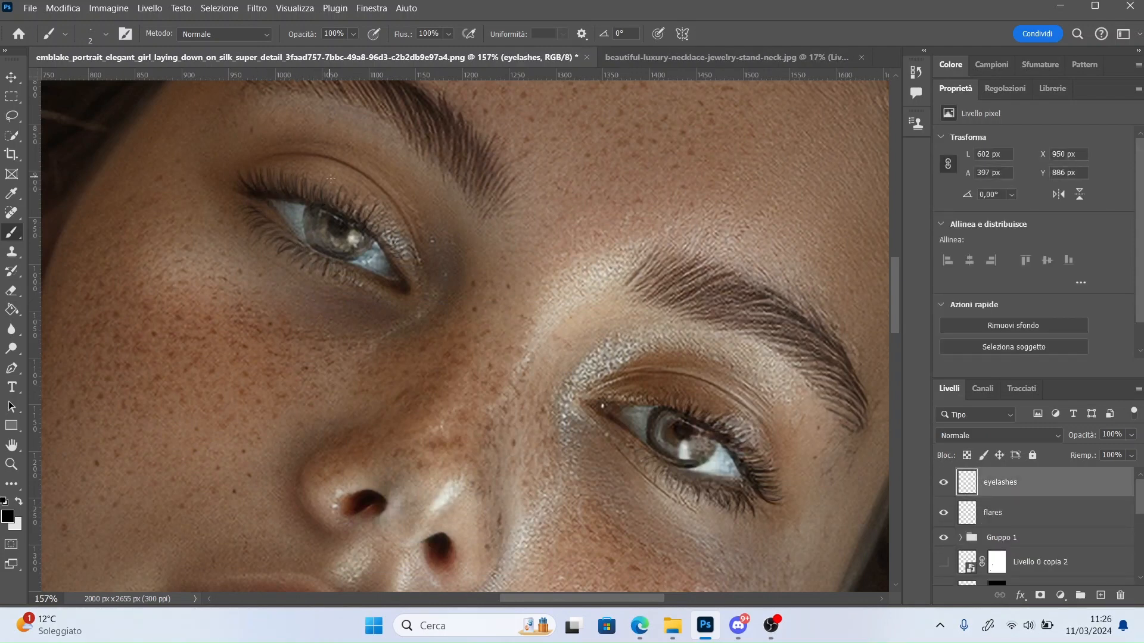
pyautogui.hotkey('ctrl', 'shift', 'alt', 'n')
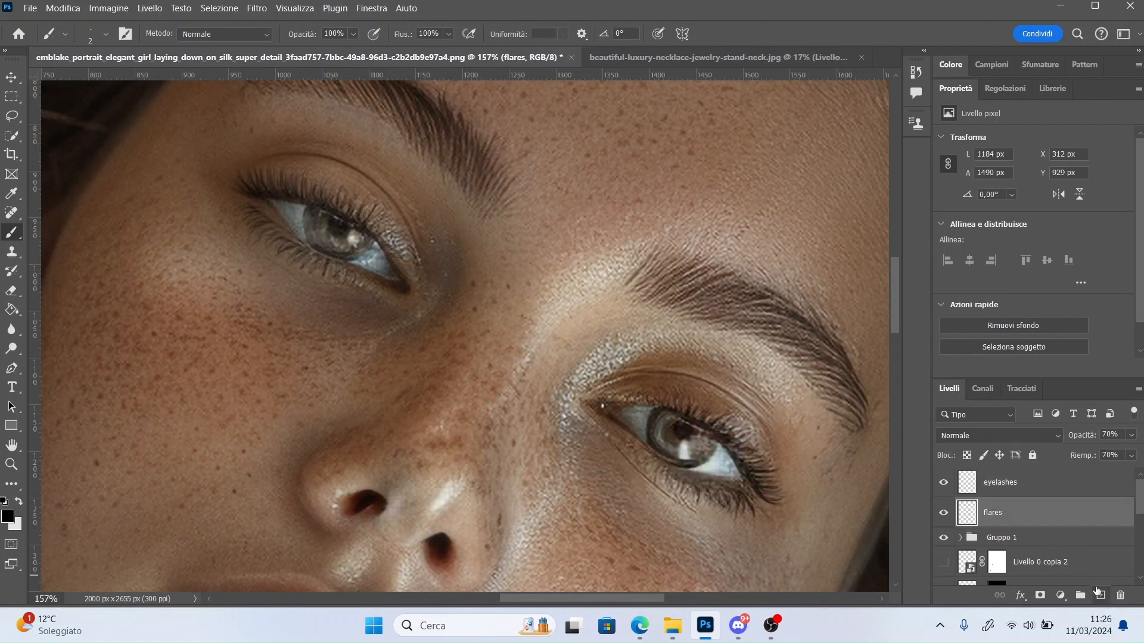
pyautogui.press('x')
pyautogui.moveTo(286, 233); pyautogui.dragTo(292, 240)
pyautogui.moveTo(260, 204); pyautogui.dragTo(264, 210)
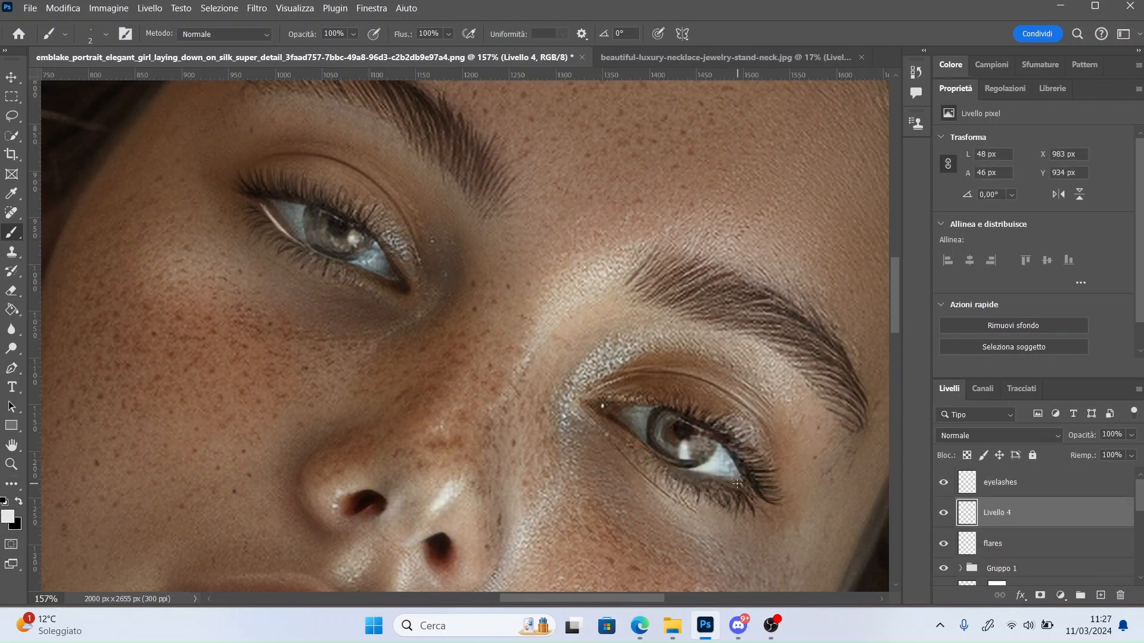
pyautogui.moveTo(738, 483)
pyautogui.mouseDown()
pyautogui.moveTo(680, 475)
pyautogui.moveTo(742, 481)
pyautogui.mouseUp()
pyautogui.hotkey('ctrl', 'z')
# Step: Blur the painted waterline highlights and set their layer's blend mode to Soft Light (Luce soffusa)
pyautogui.click(11, 329)
pyautogui.moveTo(268, 263); pyautogui.dragTo(730, 477)
pyautogui.click(1058, 436)
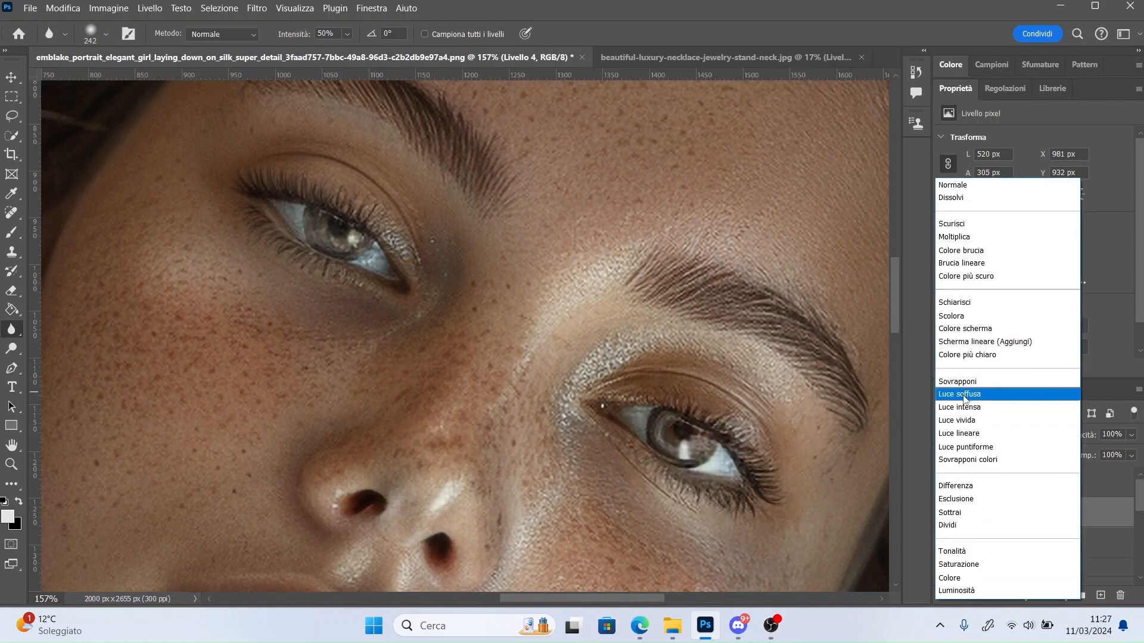
pyautogui.click(965, 395)
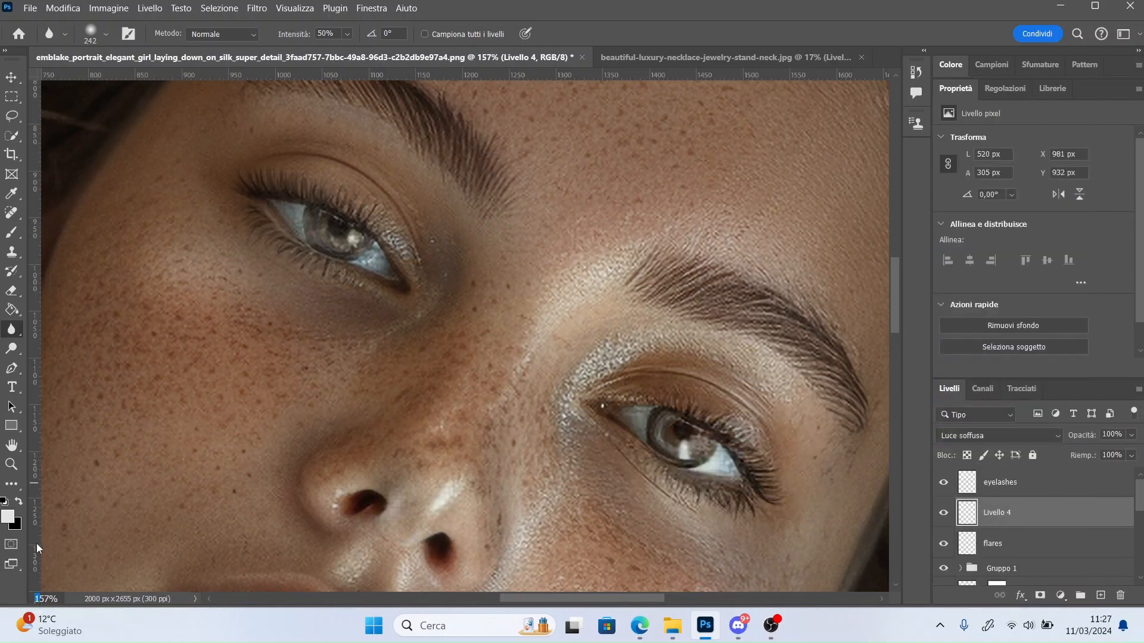
# Step: Examine the retouched eyes and the full portrait at 57% and 27% zoom
pyautogui.press('BackSpace')
pyautogui.press('Return')
pyautogui.click(1037, 484)
pyautogui.scroll(-1, 1037, 494)
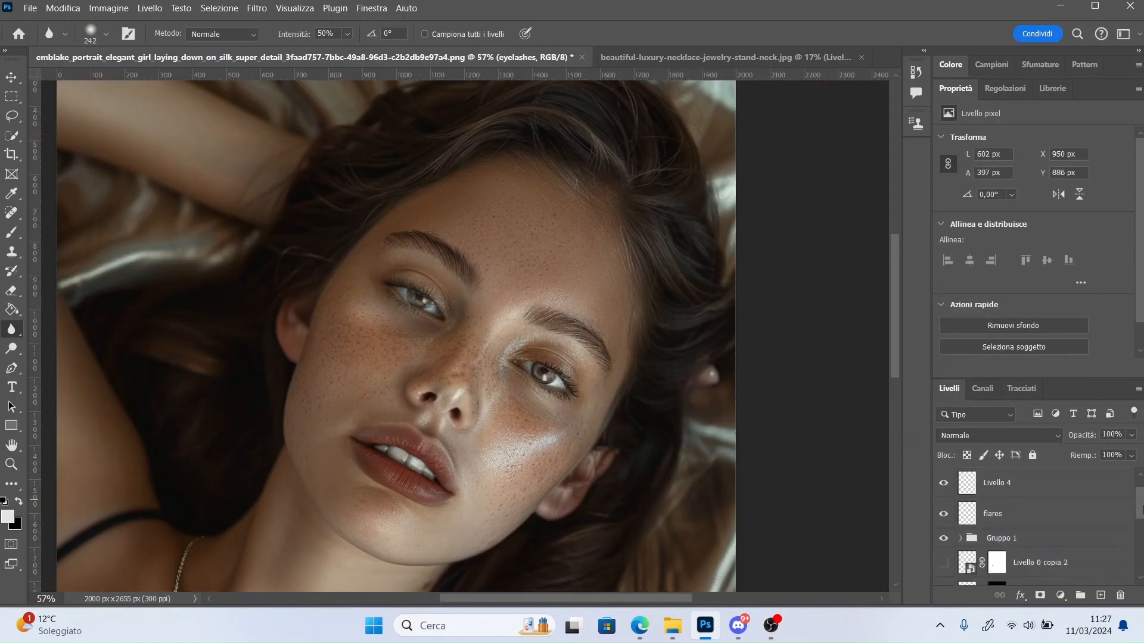
pyautogui.scroll(1, 1037, 495)
pyautogui.moveTo(42, 599); pyautogui.dragTo(36, 599)
pyautogui.write('2')
pyautogui.press('Return')
pyautogui.moveTo(566, 602); pyautogui.dragTo(545, 602)
pyautogui.moveTo(895, 350)
pyautogui.mouseDown()
pyautogui.moveTo(902, 382)
pyautogui.moveTo(900, 365)
pyautogui.mouseUp()
pyautogui.moveTo(1140, 493)
pyautogui.mouseDown()
pyautogui.moveTo(1141, 555)
pyautogui.moveTo(1143, 488)
pyautogui.mouseUp()
pyautogui.scroll(-1, 1013, 524)
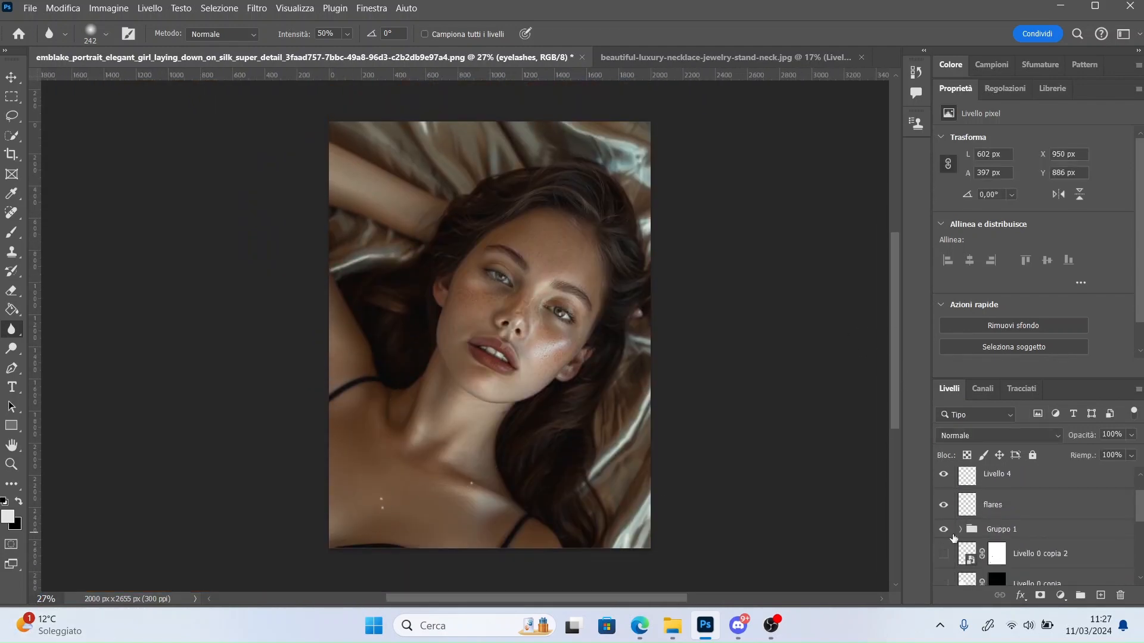
# Step: Rename Gruppo 1 as necklace
pyautogui.click(1007, 529)
pyautogui.doubleClick(1000, 529)
pyautogui.write('necklace')
pyautogui.press('Return')
# Step: Add a Brightness/Contrast adjustment clipped to the necklace group, with brightness -4 and contrast -26
pyautogui.click(1061, 596)
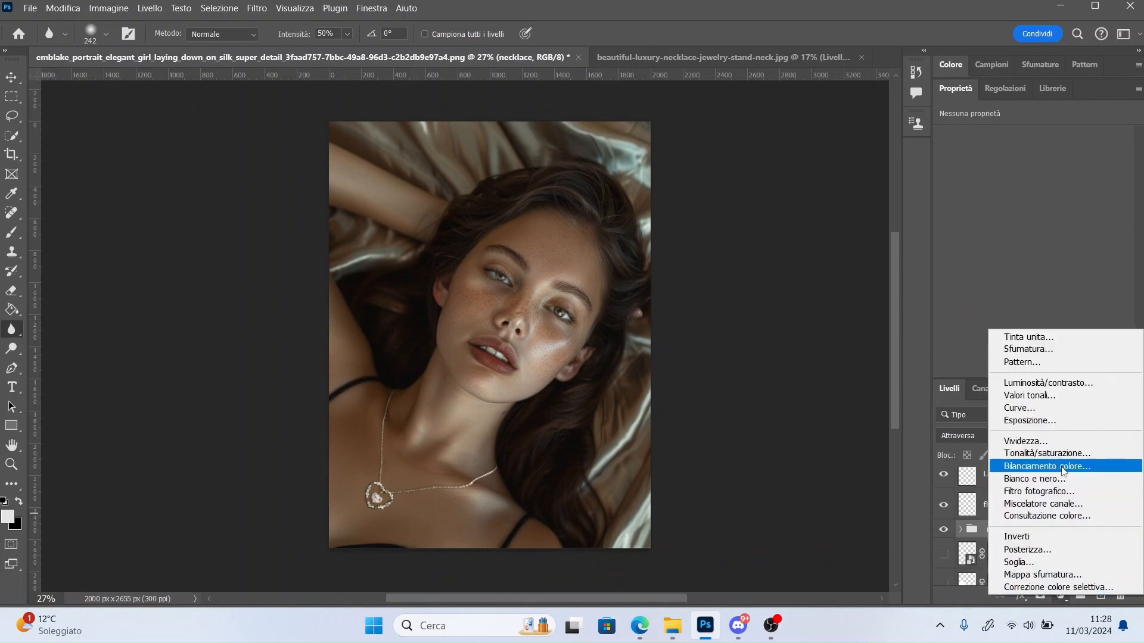
pyautogui.click(1052, 384)
pyautogui.keyDown('alt'); pyautogui.click(1036, 548); pyautogui.keyUp('alt')
pyautogui.moveTo(1033, 208); pyautogui.dragTo(986, 209)
pyautogui.click(942, 538)
pyautogui.click(942, 538)
pyautogui.moveTo(895, 358); pyautogui.dragTo(895, 365)
pyautogui.moveTo(1034, 181); pyautogui.dragTo(1021, 195)
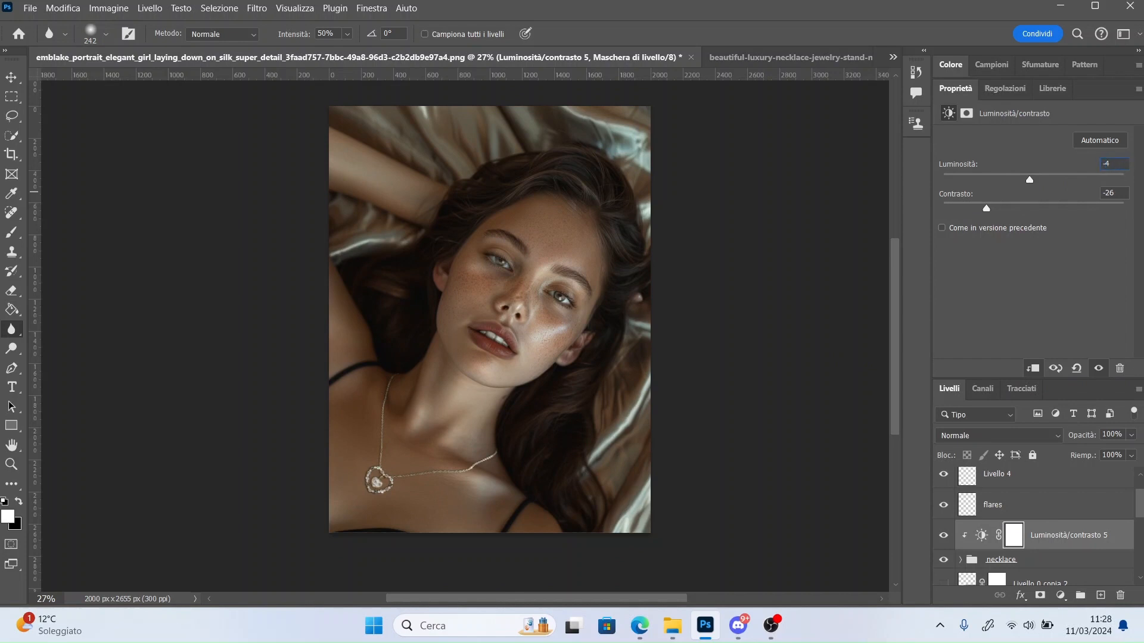
# Step: Add an Exposure adjustment clipped to the necklace group, with offset +0.0041 and gamma correction 1.04
pyautogui.click(1061, 595)
pyautogui.click(1025, 420)
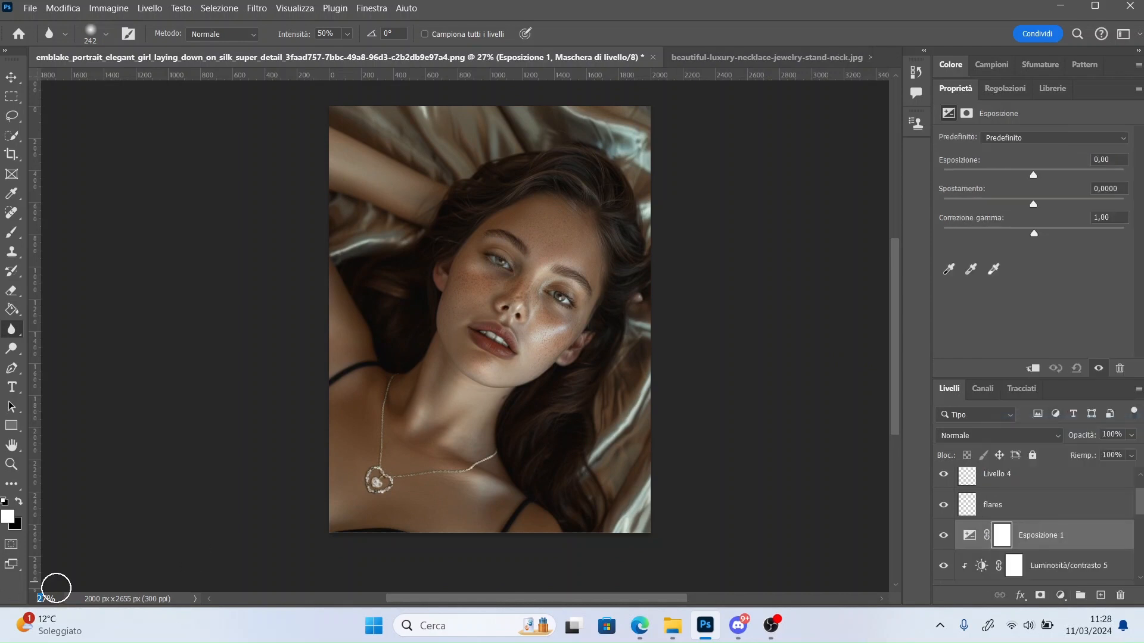
pyautogui.scroll(3, 470, 363)
pyautogui.scroll(-3, 893, 413)
pyautogui.moveTo(1033, 207); pyautogui.dragTo(1035, 207)
pyautogui.keyDown('alt'); pyautogui.click(1035, 551); pyautogui.keyUp('alt')
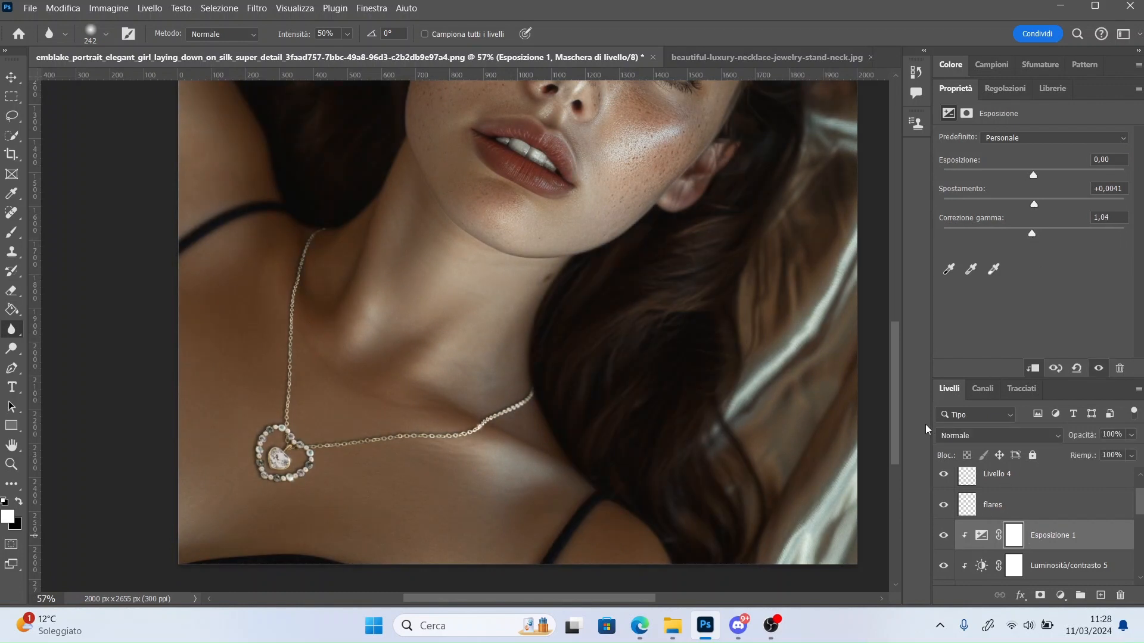
# Step: Set the Exposure adjustment's exposure to -0.06 and toggle the necklace adjustments to compare their effect
pyautogui.moveTo(896, 404); pyautogui.dragTo(896, 392)
pyautogui.scroll(-3, 464, 334)
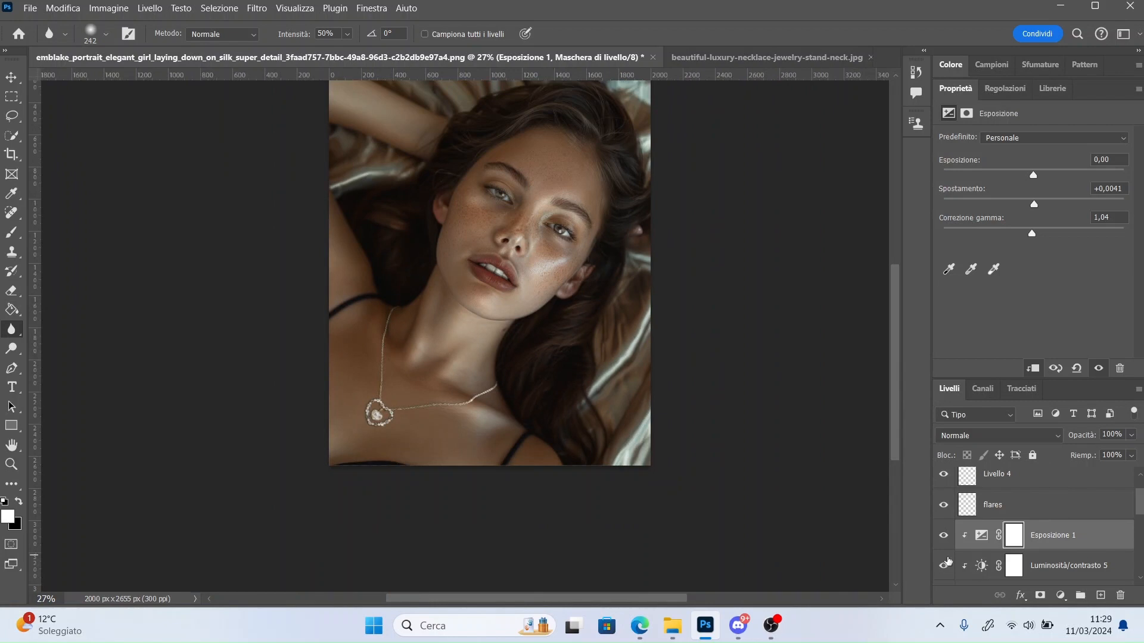
pyautogui.click(944, 535)
pyautogui.click(945, 543)
pyautogui.moveTo(896, 376); pyautogui.dragTo(896, 349)
pyautogui.click(944, 538)
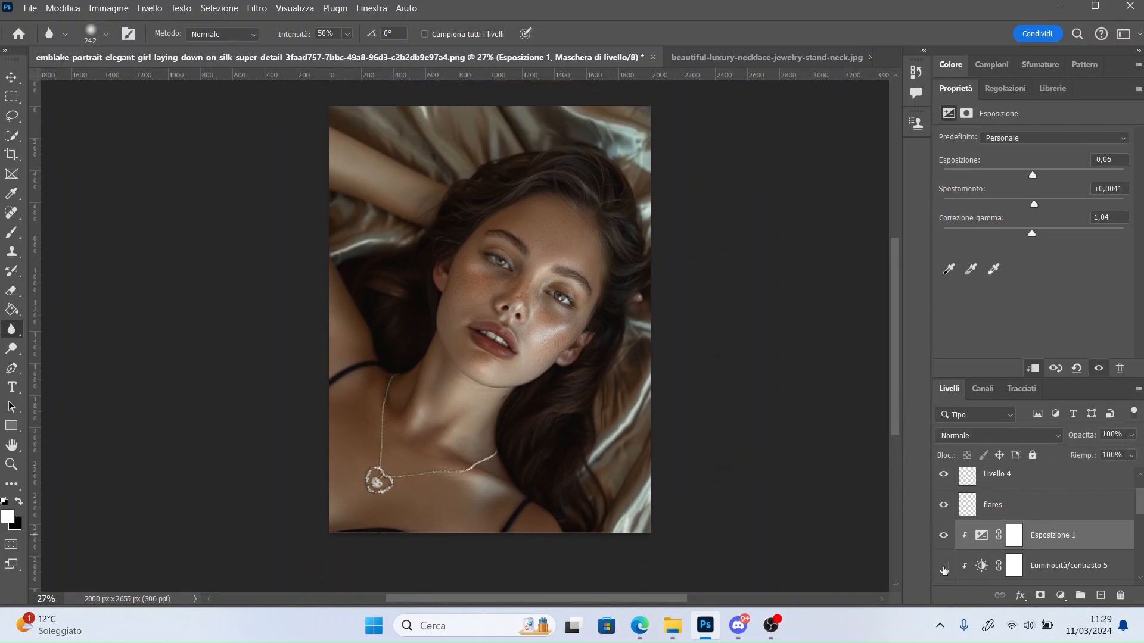
# Step: Compare the finished composite with the original portrait by isolating the Livello 0 layer and restoring all layers
pyautogui.moveTo(565, 601); pyautogui.dragTo(585, 601)
pyautogui.moveTo(896, 350); pyautogui.dragTo(896, 346)
pyautogui.scroll(-6, 960, 554)
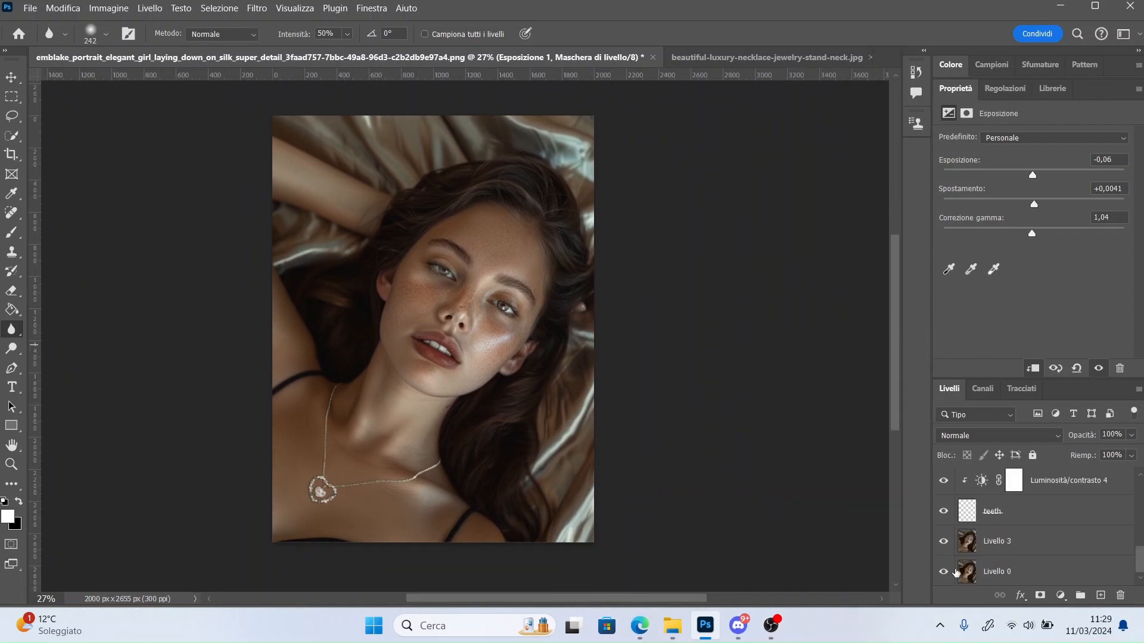
pyautogui.keyDown('alt'); pyautogui.click(943, 573); pyautogui.keyUp('alt')
pyautogui.keyDown('alt'); pyautogui.click(943, 573); pyautogui.keyUp('alt')
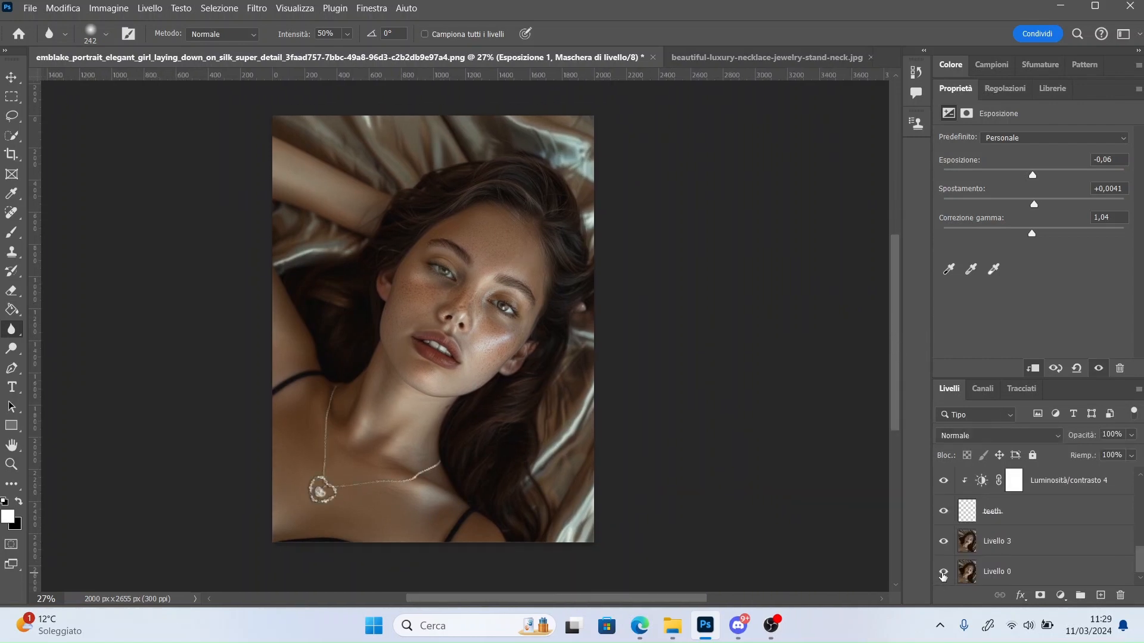
# Step: Stamp all visible layers into a new merged layer above the eyelashes layer
pyautogui.scroll(8, 1104, 510)
pyautogui.click(1103, 491)
pyautogui.hotkey('ctrl', 'alt', 'shift', 'e')
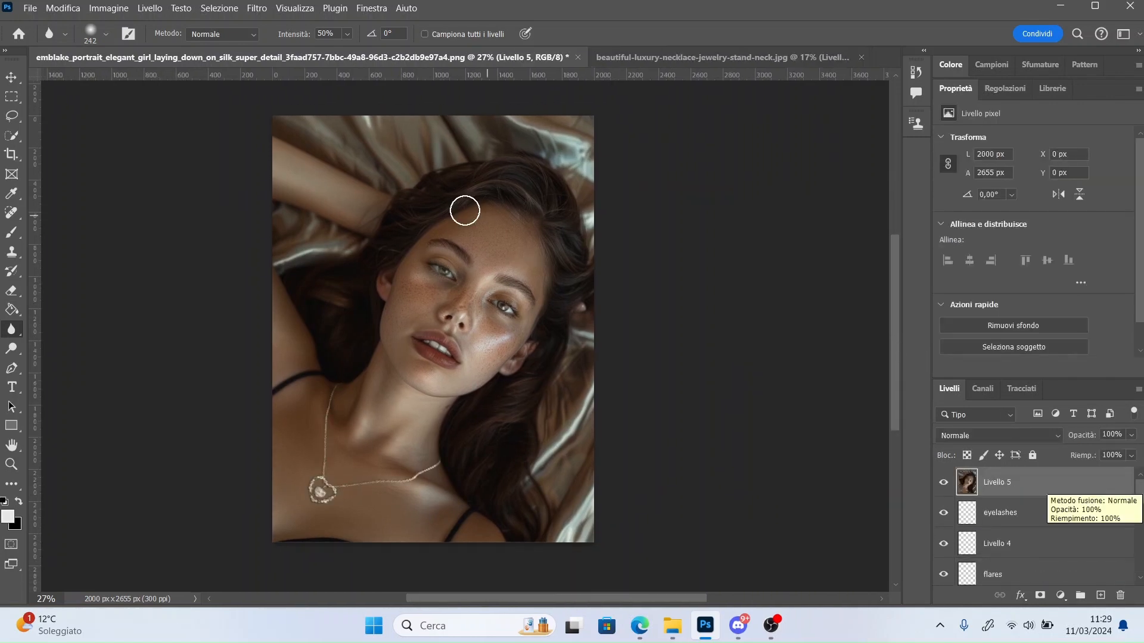
# Step: Open the merged layer in the Camera Raw filter and set exposure to +0.10, shadows to -4, whites to +2 and blacks to -7
pyautogui.click(257, 8)
pyautogui.click(295, 127)
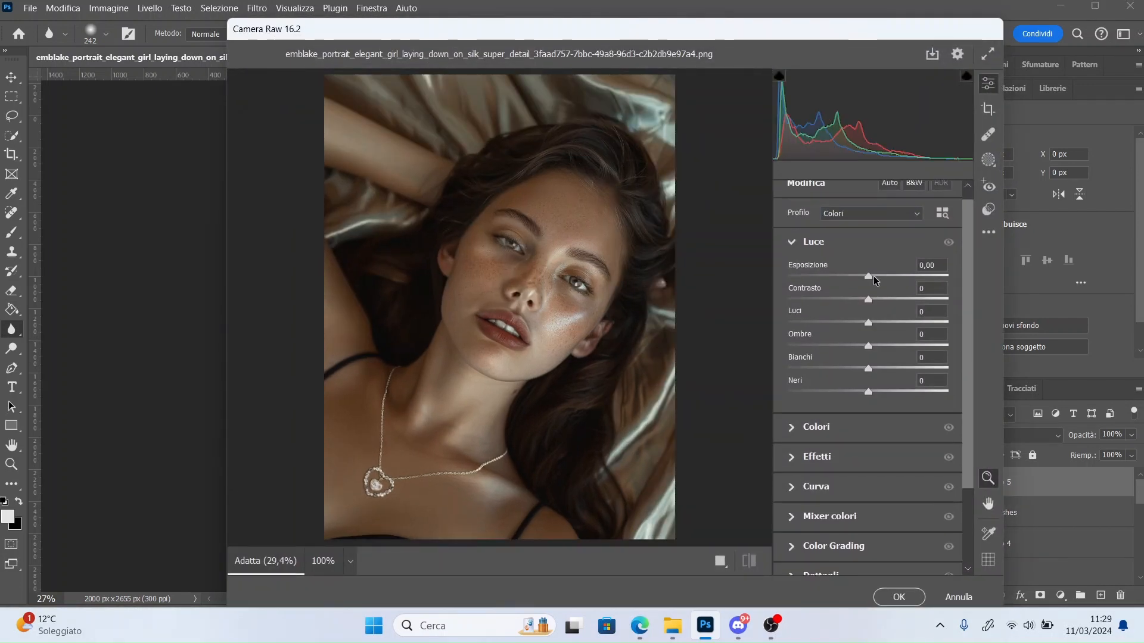
pyautogui.moveTo(869, 276); pyautogui.dragTo(873, 280)
pyautogui.moveTo(968, 345); pyautogui.dragTo(967, 369)
pyautogui.click(794, 394)
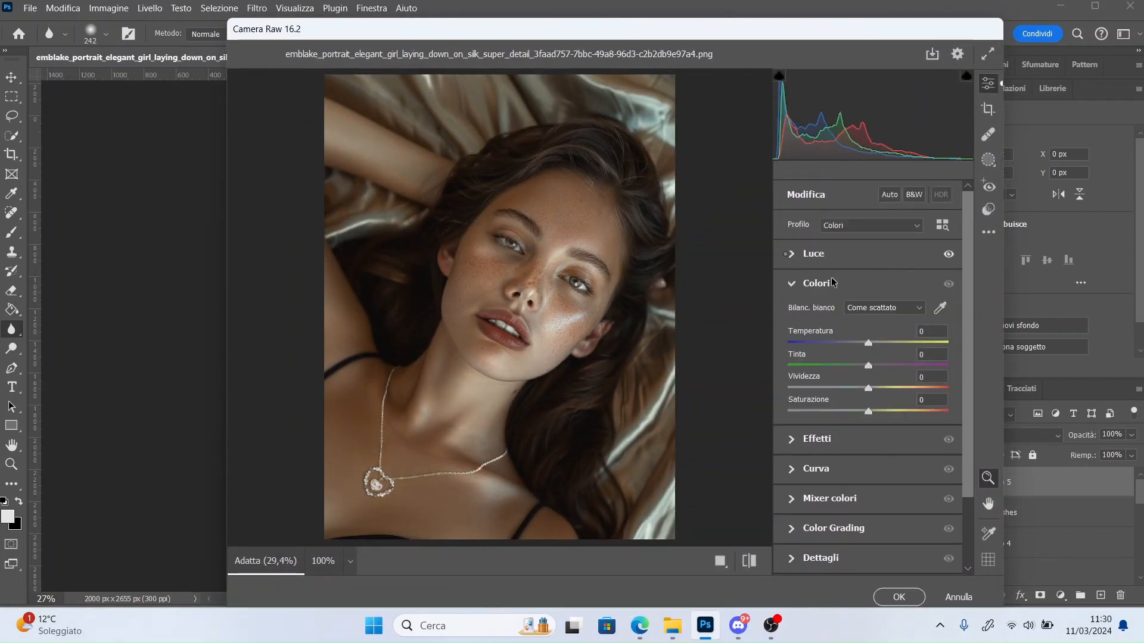
pyautogui.click(827, 254)
pyautogui.moveTo(872, 360); pyautogui.dragTo(864, 405)
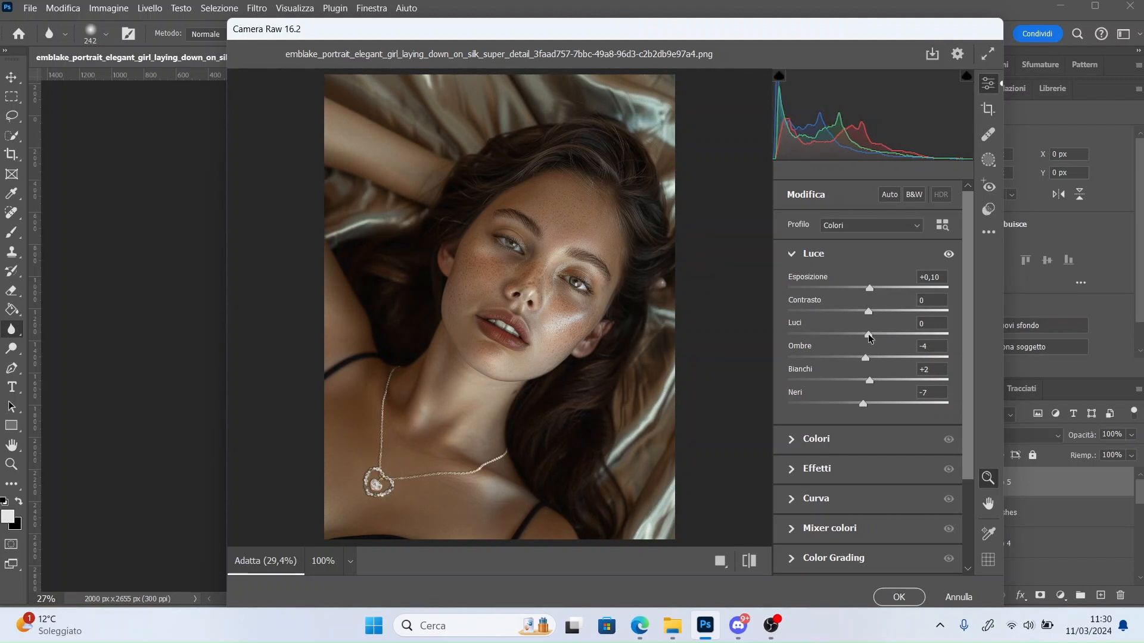
pyautogui.moveTo(869, 312); pyautogui.dragTo(871, 347)
# Step: Warm the image by setting the Camera Raw color temperature to +3, and check the Color Mixer settings
pyautogui.click(798, 439)
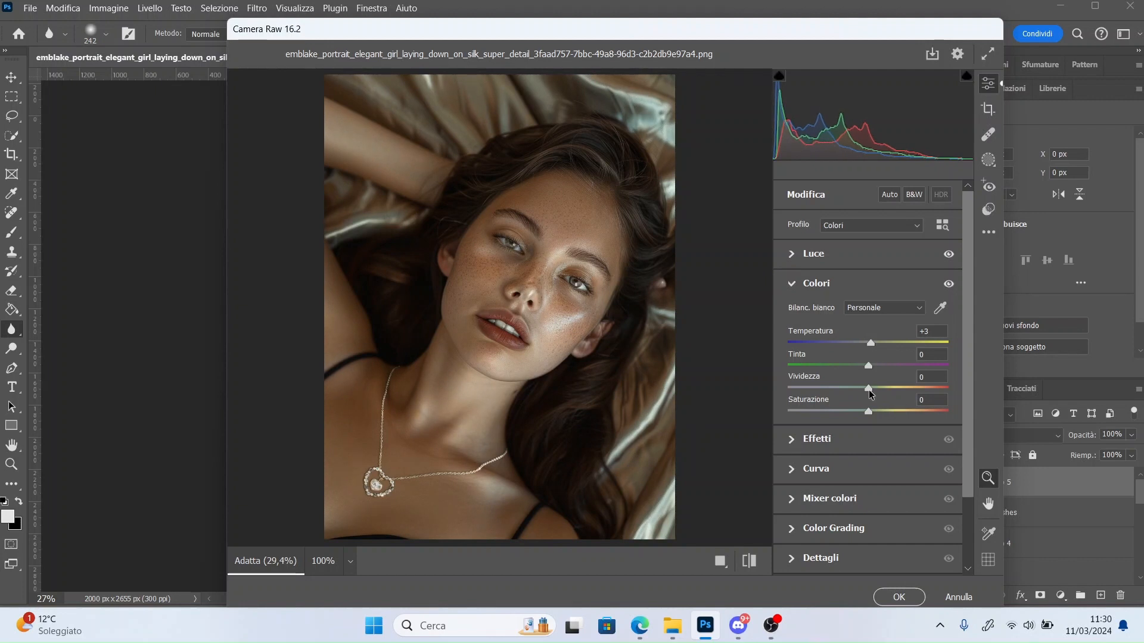
pyautogui.scroll(-2, 864, 453)
pyautogui.click(830, 432)
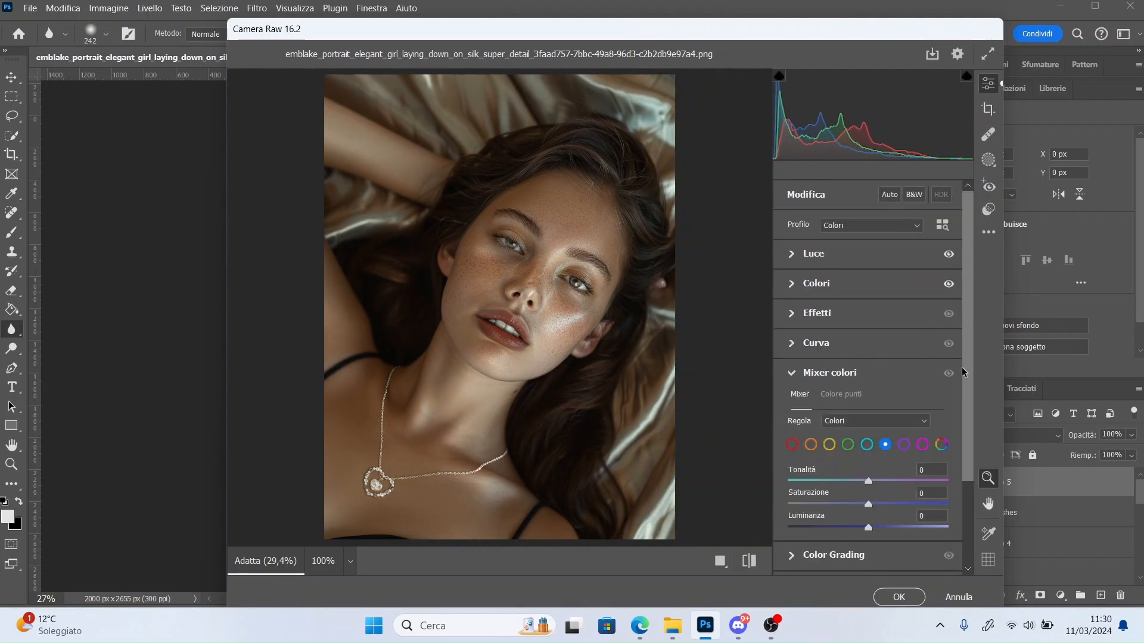
pyautogui.click(798, 373)
# Step: Shape the tone curve with highlight and shadow points and a midtone point at input 106, output 114, and apply the Camera Raw filter
pyautogui.click(815, 341)
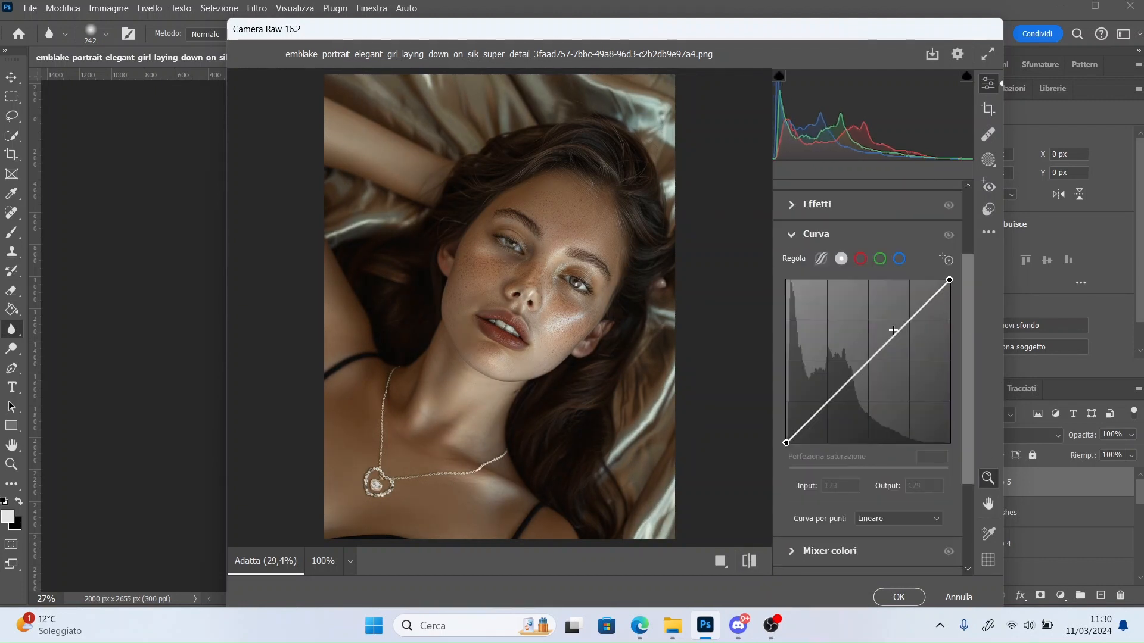
pyautogui.click(911, 317)
pyautogui.click(809, 418)
pyautogui.moveTo(809, 419); pyautogui.dragTo(810, 419)
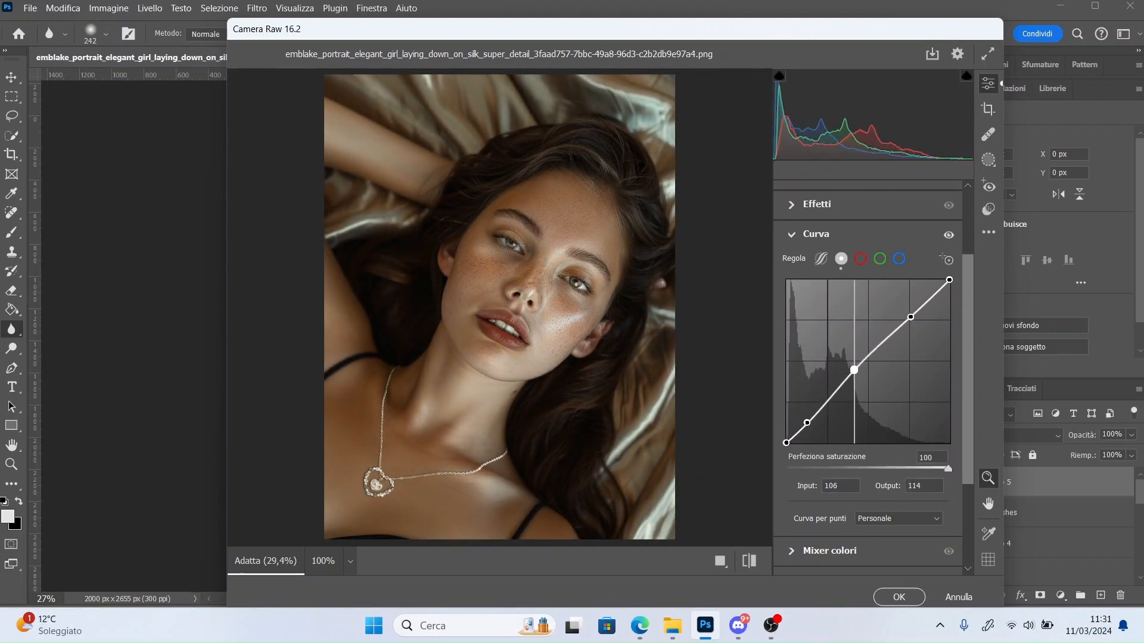
pyautogui.click(749, 562)
pyautogui.scroll(-3, 968, 415)
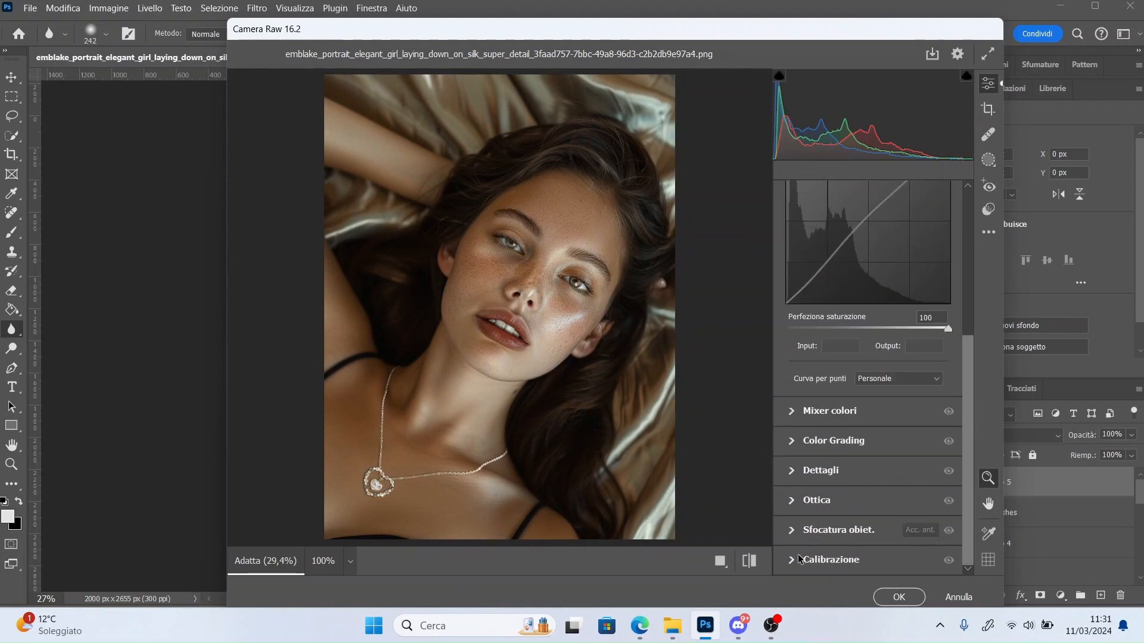
pyautogui.click(899, 598)
# Step: Add a Photo Filter adjustment above the merged layer and preview its warming, cooling and color presets on the portrait
pyautogui.click(1061, 596)
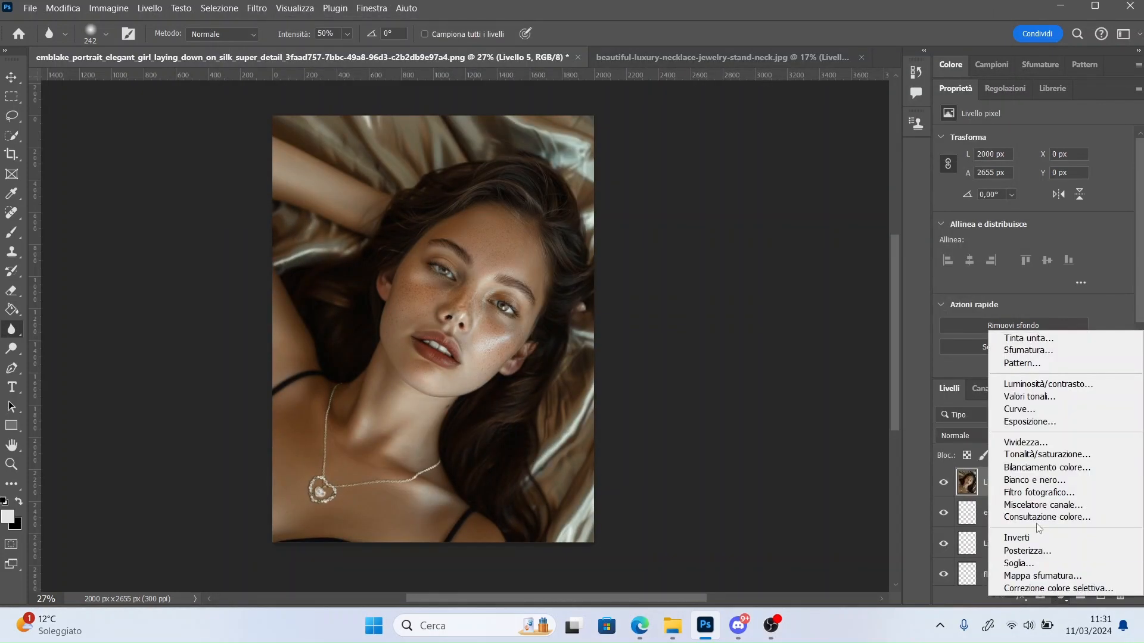
pyautogui.click(1038, 492)
pyautogui.click(1014, 138)
pyautogui.click(1012, 129)
pyautogui.press('Down')
pyautogui.press('Down')
pyautogui.press('Down')
pyautogui.press('Down')
pyautogui.press('Down')
pyautogui.press('Down')
pyautogui.press('Down')
pyautogui.press('Down')
pyautogui.press('Down')
pyautogui.press('Down')
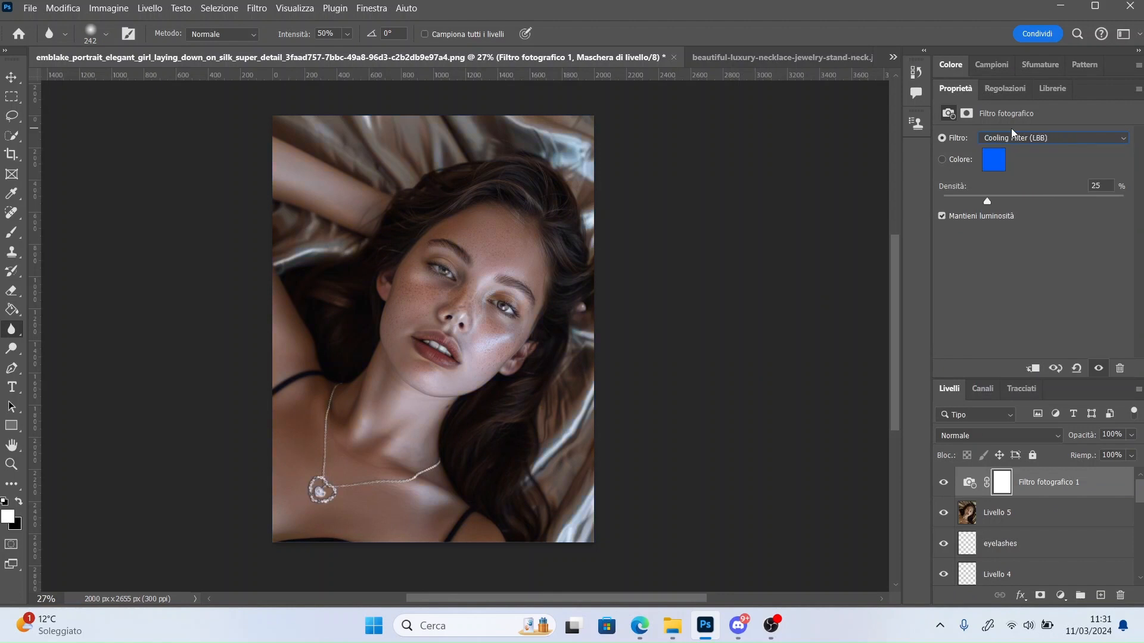
pyautogui.press('Down')
pyautogui.press('Down')
pyautogui.press('Down')
pyautogui.press('Down')
pyautogui.press('Down')
pyautogui.press('Down')
pyautogui.press('Down')
pyautogui.press('Down')
pyautogui.press('Up')
pyautogui.press('Up')
pyautogui.press('Up')
pyautogui.press('Up')
pyautogui.press('Up')
pyautogui.press('Up')
pyautogui.press('Up')
# Step: Set the Photo Filter adjustment to the Red preset with a density of 10%
pyautogui.click(1012, 133)
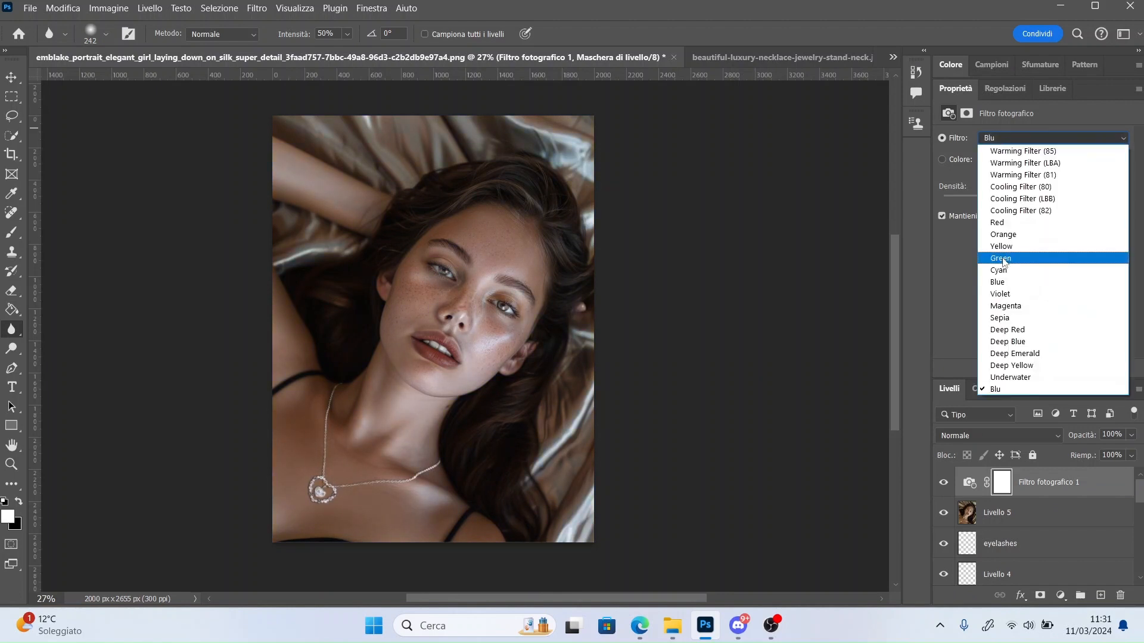
pyautogui.click(1013, 226)
pyautogui.moveTo(987, 201); pyautogui.dragTo(960, 199)
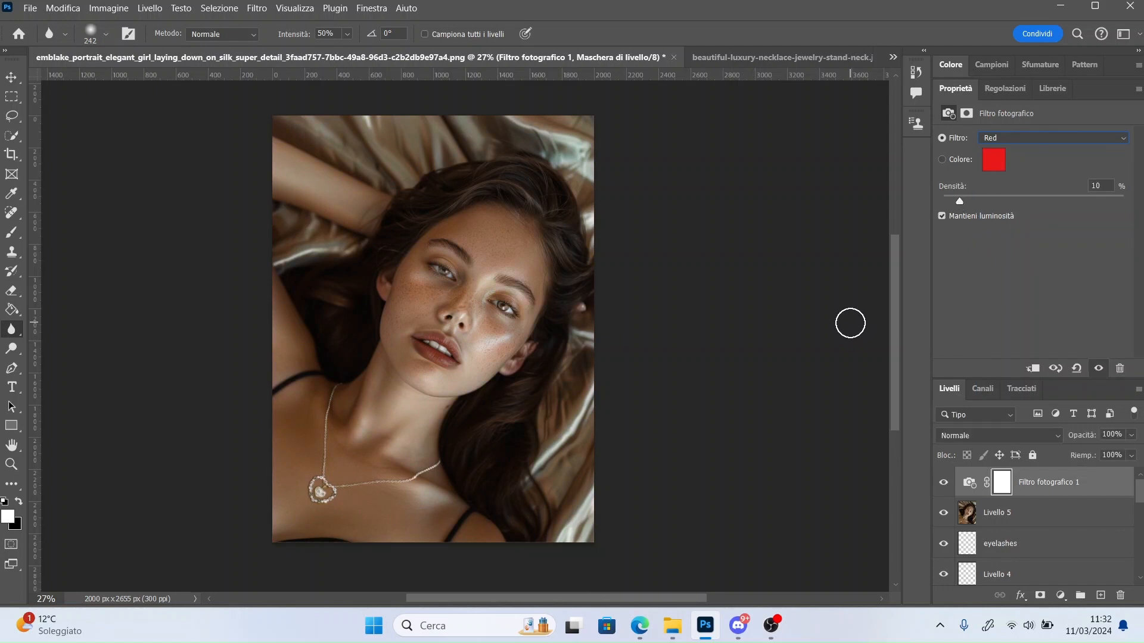
pyautogui.click(1095, 523)
pyautogui.click(1100, 596)
pyautogui.press('b')
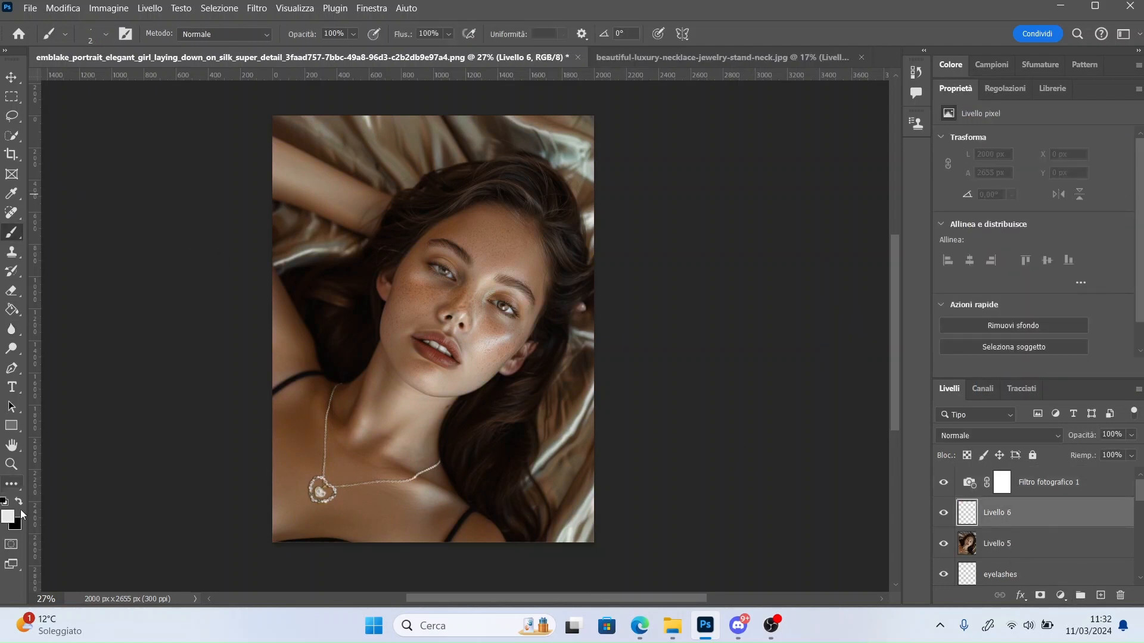
pyautogui.press('Delete')
# Step: Add a Brightness/Contrast adjustment above Livello 5 with brightness 7, and invert its mask to hide the effect
pyautogui.click(1060, 596)
pyautogui.click(1046, 383)
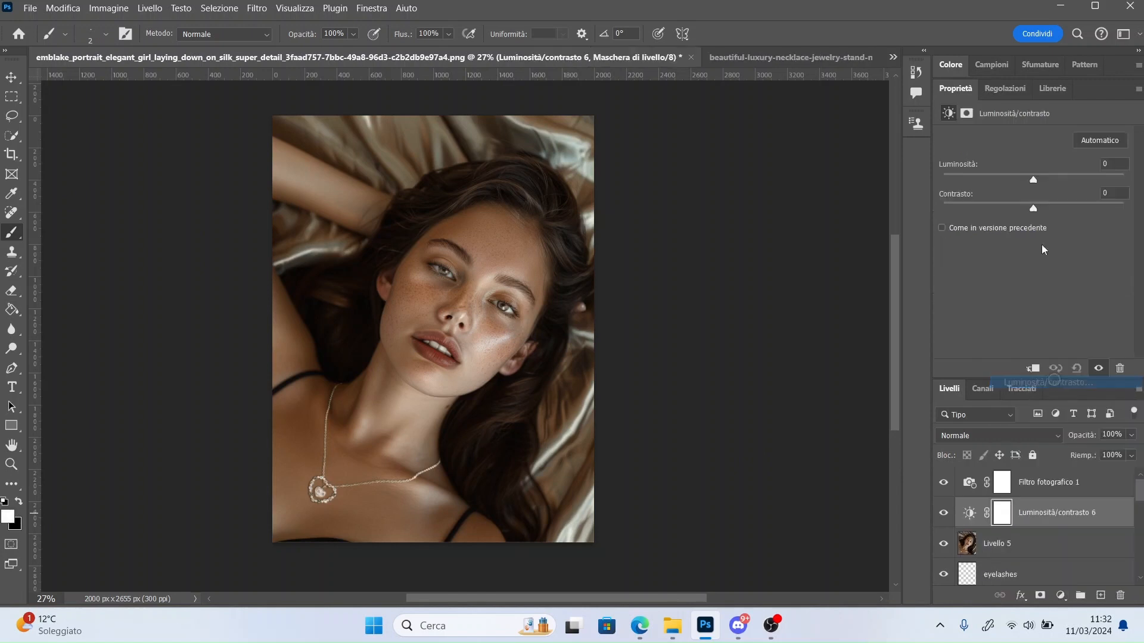
pyautogui.moveTo(1034, 180); pyautogui.dragTo(1058, 181)
pyautogui.hotkey('ctrl', 'i')
# Step: Paint the brightening onto the face, neck and chest highlights with a 100 px soft round brush, and feather the mask by 6.2 px
pyautogui.rightClick(513, 336)
pyautogui.scroll(3, 656, 513)
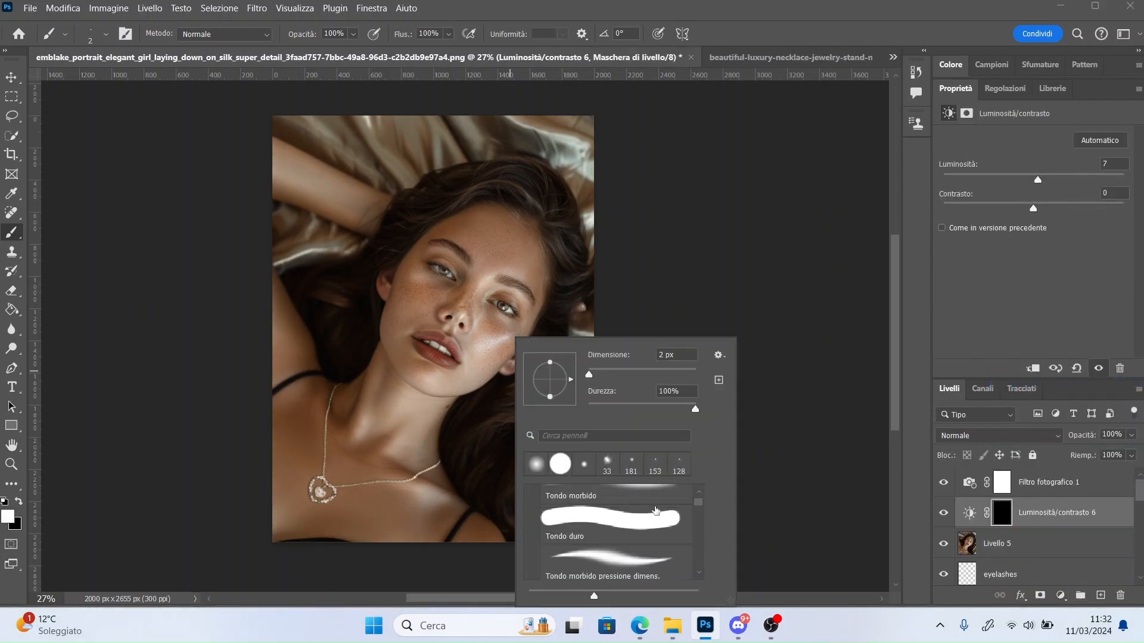
pyautogui.click(656, 506)
pyautogui.click(492, 335)
pyautogui.moveTo(522, 323)
pyautogui.mouseDown()
pyautogui.moveTo(421, 480)
pyautogui.moveTo(404, 473)
pyautogui.mouseUp()
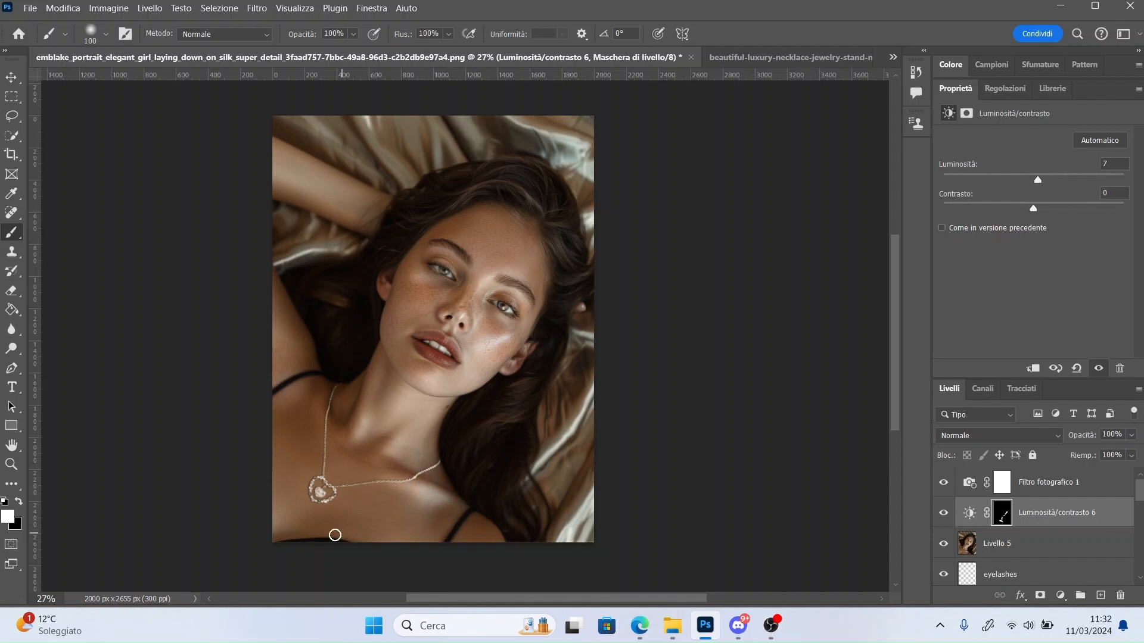
pyautogui.click(943, 514)
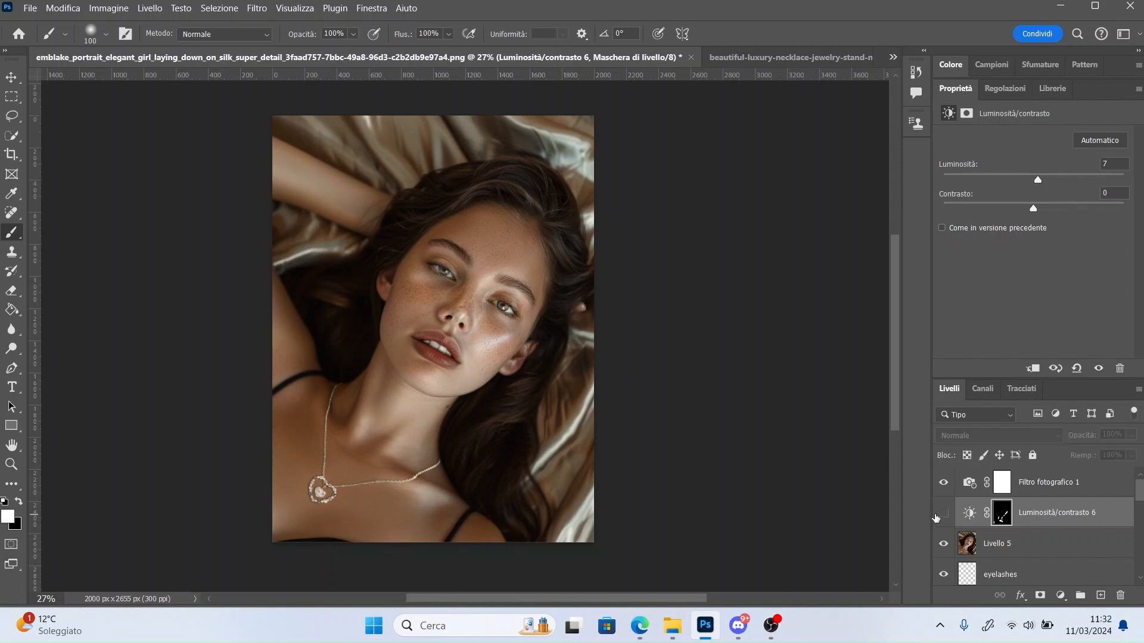
pyautogui.click(943, 514)
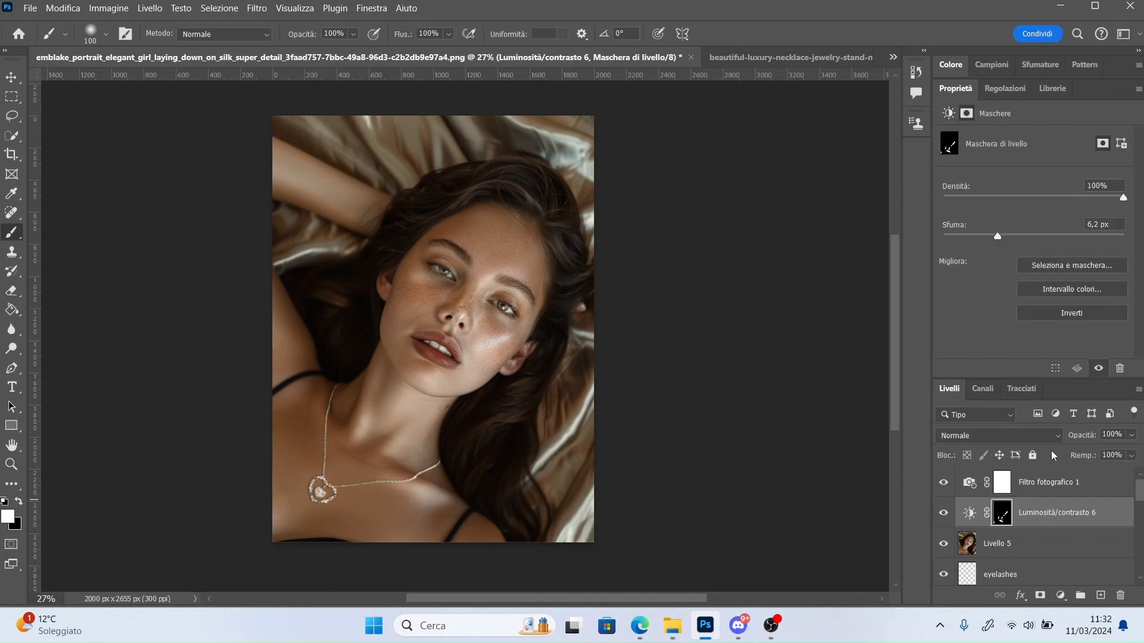
# Step: Add another Brightness/Contrast adjustment at brightness -16 and contrast 6, revealed over the dark hair through an inverted mask with a 144 px soft brush
pyautogui.click(1060, 595)
pyautogui.click(1047, 383)
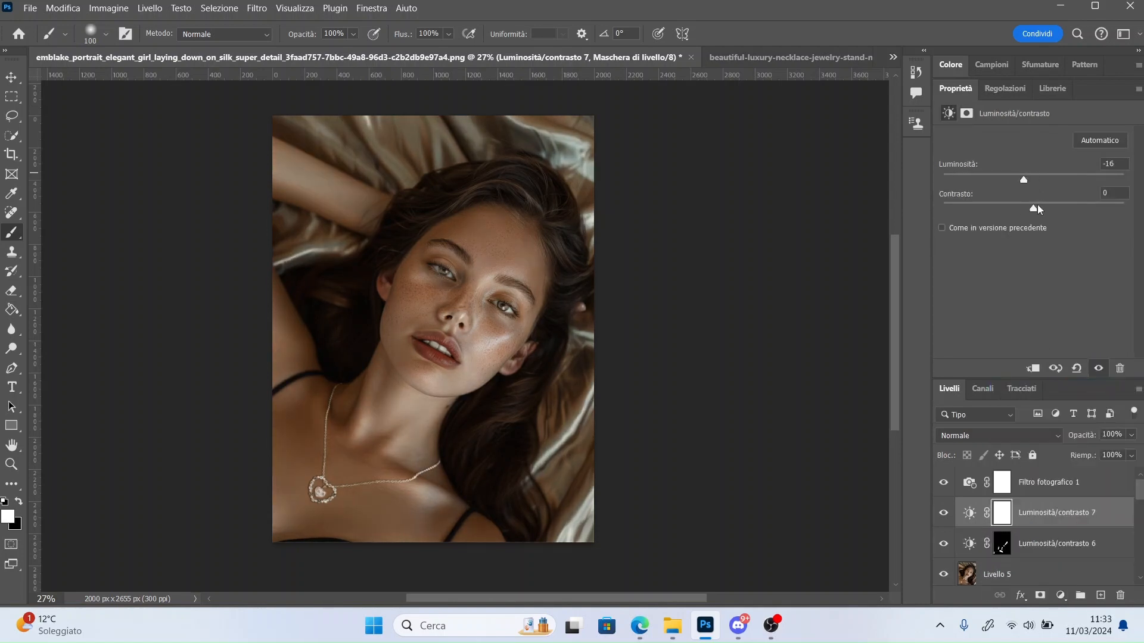
pyautogui.hotkey('ctrl', 'i')
pyautogui.rightClick(539, 377)
pyautogui.click(530, 374)
pyautogui.moveTo(459, 213)
pyautogui.mouseDown()
pyautogui.moveTo(394, 275)
pyautogui.moveTo(366, 368)
pyautogui.moveTo(333, 399)
pyautogui.moveTo(288, 268)
pyautogui.mouseUp()
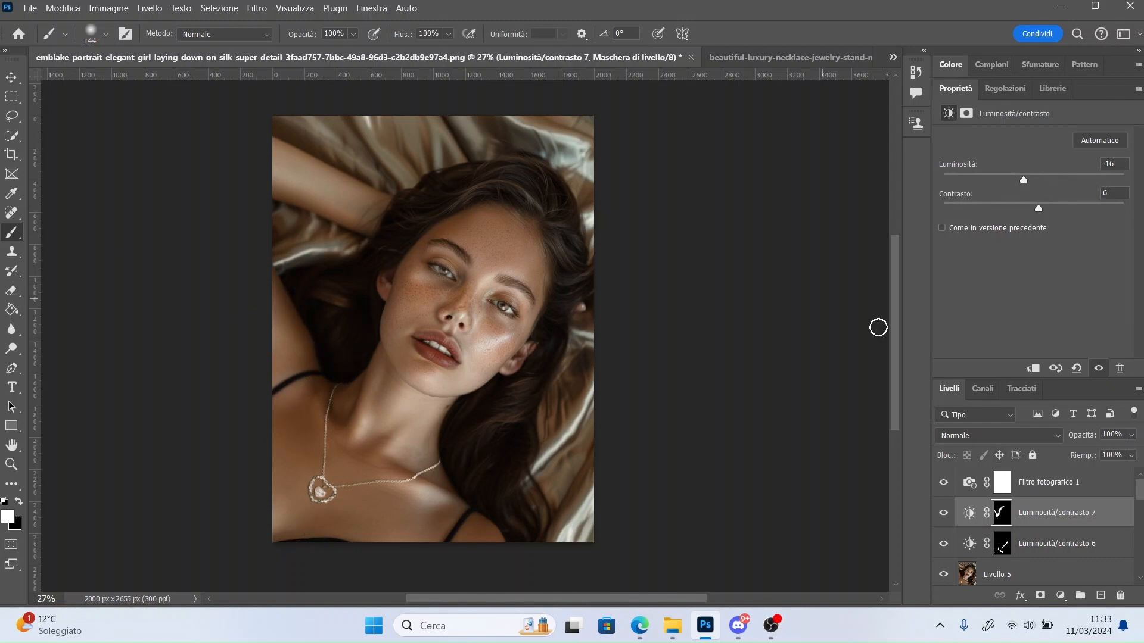
# Step: Set the soft brush size to 34 px and feather the hair-darkening adjustment's mask by 8.3 px
pyautogui.rightClick(841, 476)
pyautogui.rightClick(587, 464)
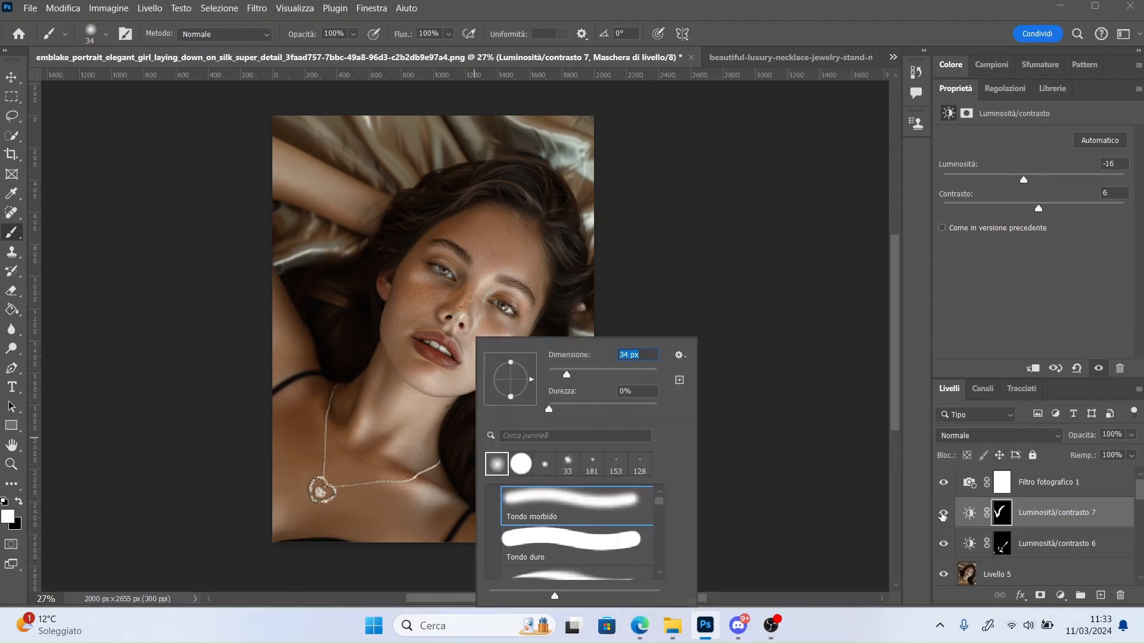
pyautogui.click(942, 517)
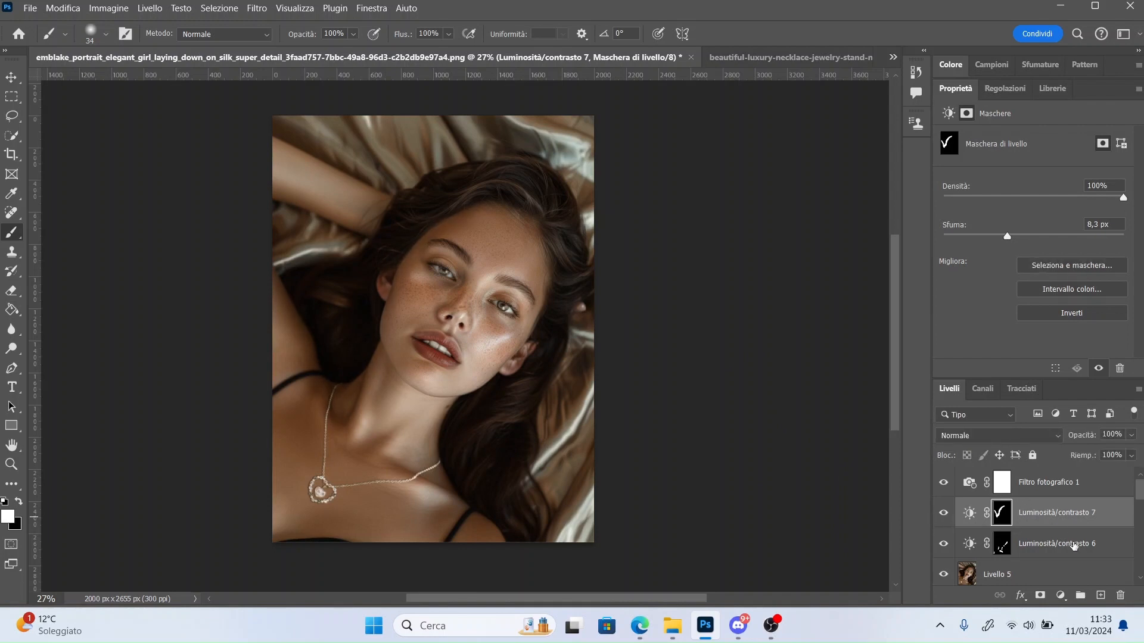
# Step: Add a Brightness/Contrast adjustment at brightness -6 and contrast 3, and paint it onto small facial shadows through an inverted mask
pyautogui.click(1060, 596)
pyautogui.click(1030, 380)
pyautogui.moveTo(1034, 180); pyautogui.dragTo(1029, 180)
pyautogui.moveTo(1034, 208); pyautogui.dragTo(1036, 207)
pyautogui.hotkey('ctrl', 'i')
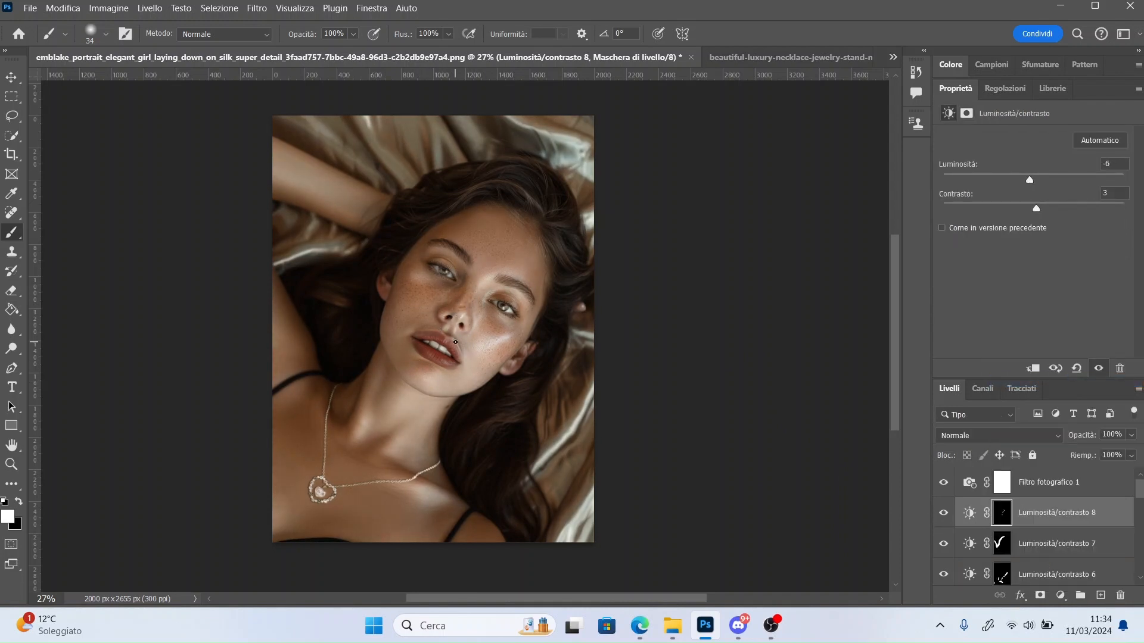
# Step: Feather the facial-shadow adjustment's mask by 8.9 px and set its brightness to -4
pyautogui.click(1001, 516)
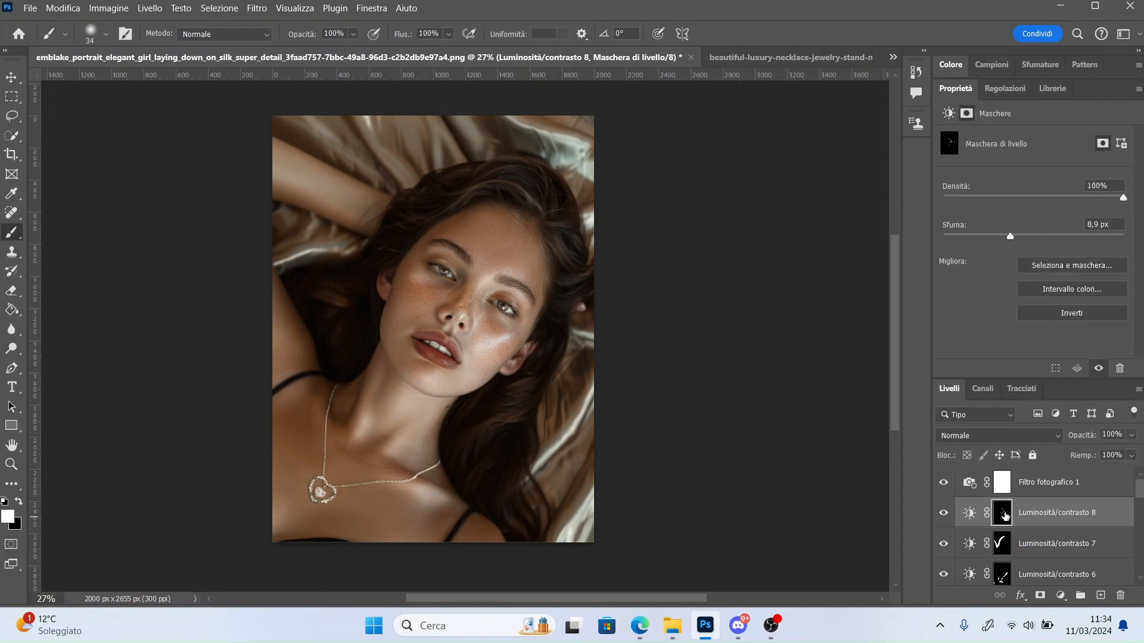
pyautogui.click(970, 513)
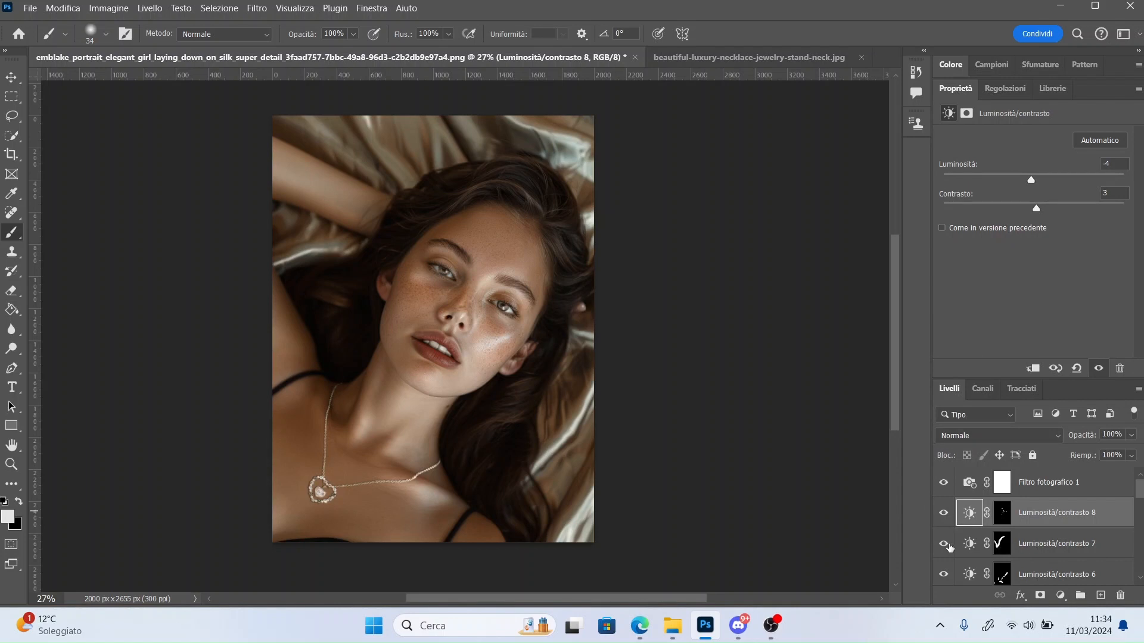
pyautogui.click(940, 576)
# Step: Extend the mask of Luminosità/contrasto 6 by painting small highlights on the face with the 34 px brush
pyautogui.click(1001, 575)
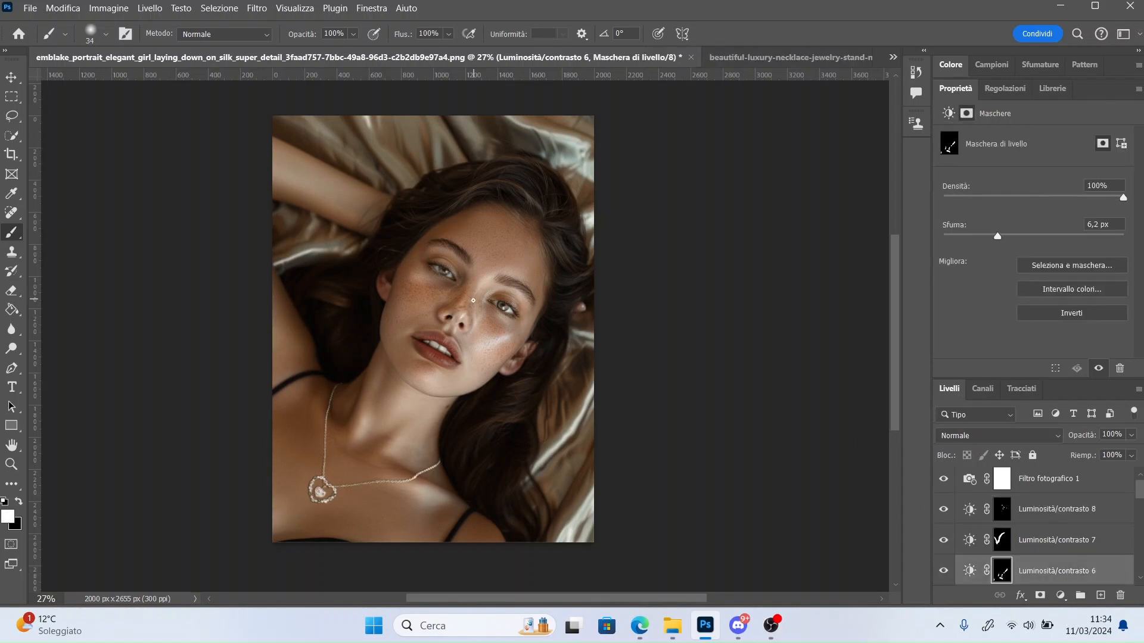
pyautogui.click(969, 572)
pyautogui.click(1001, 572)
# Step: Compare the color-corrected composite with the original portrait by isolating Livello 0 and restoring all layers
pyautogui.scroll(-5, 1132, 530)
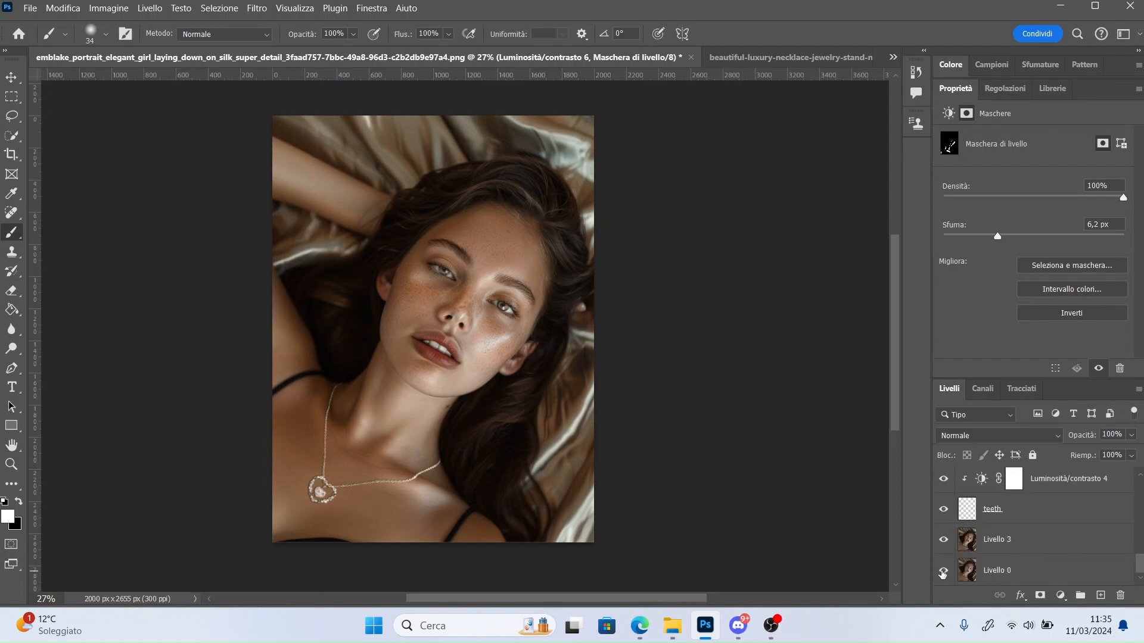
pyautogui.press('super')
pyautogui.press('super')
pyautogui.keyDown('alt'); pyautogui.click(943, 574); pyautogui.keyUp('alt')
pyautogui.keyDown('alt'); pyautogui.click(943, 573); pyautogui.keyUp('alt')
pyautogui.keyDown('alt'); pyautogui.click(944, 573); pyautogui.keyUp('alt')
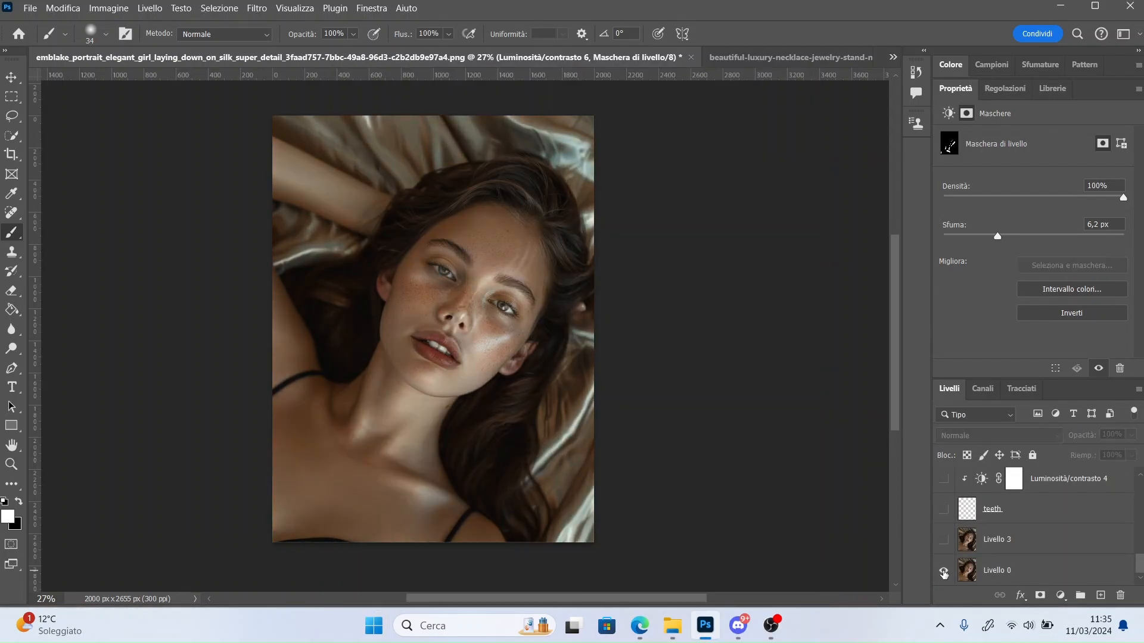
pyautogui.keyDown('alt'); pyautogui.click(943, 573); pyautogui.keyUp('alt')
# Step: Create a new layer above the Photo Filter adjustment and dab a 938 px soft light glow over the heart pendant
pyautogui.scroll(5, 1094, 519)
pyautogui.scroll(-1, 1094, 519)
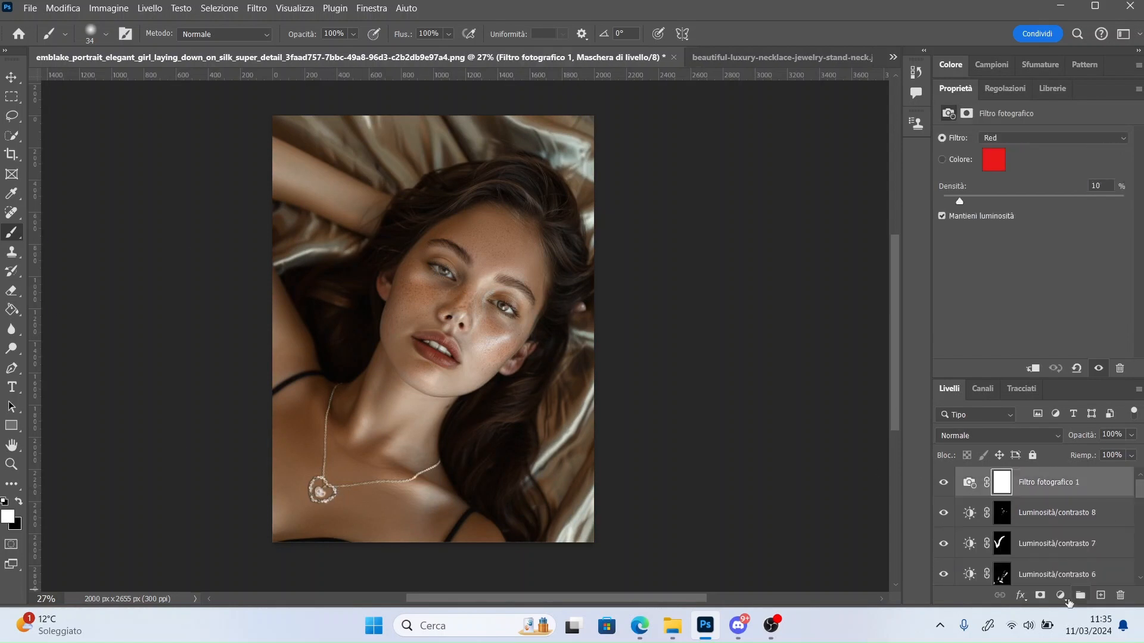
pyautogui.hotkey('ctrl', 'shift', 'alt', 'n')
pyautogui.rightClick(318, 484)
pyautogui.write('938')
pyautogui.press('Return')
pyautogui.click(338, 494)
# Step: Set the pendant glow layer to Soft Light blending at 50% opacity and 30% fill, and toggle it to check the effect
pyautogui.click(997, 435)
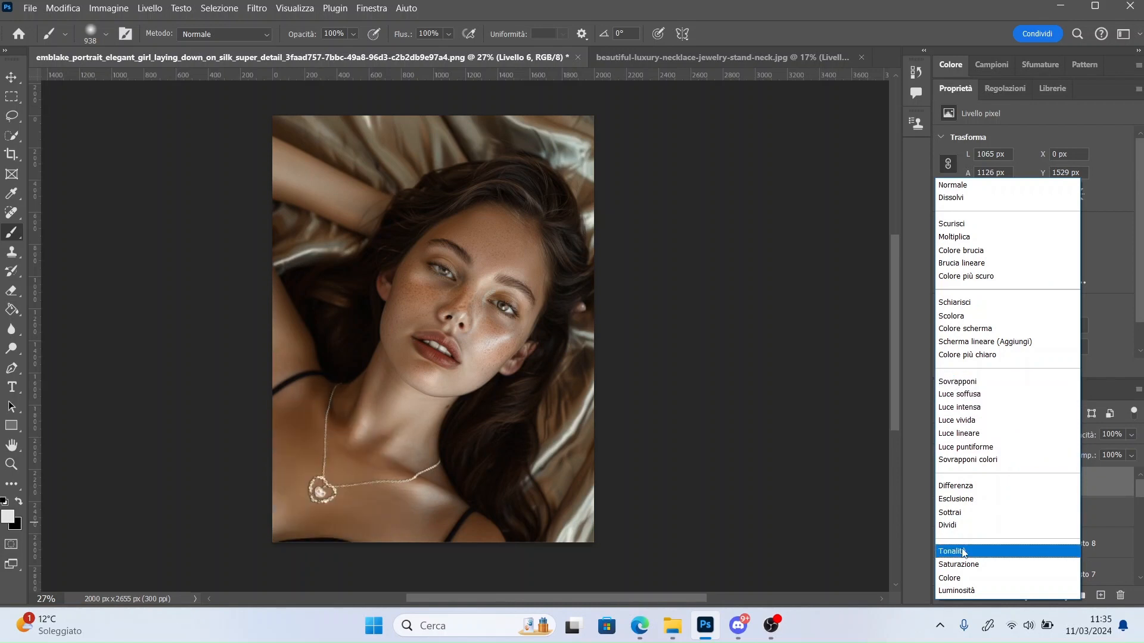
pyautogui.click(977, 395)
pyautogui.moveTo(1111, 455); pyautogui.dragTo(1104, 454)
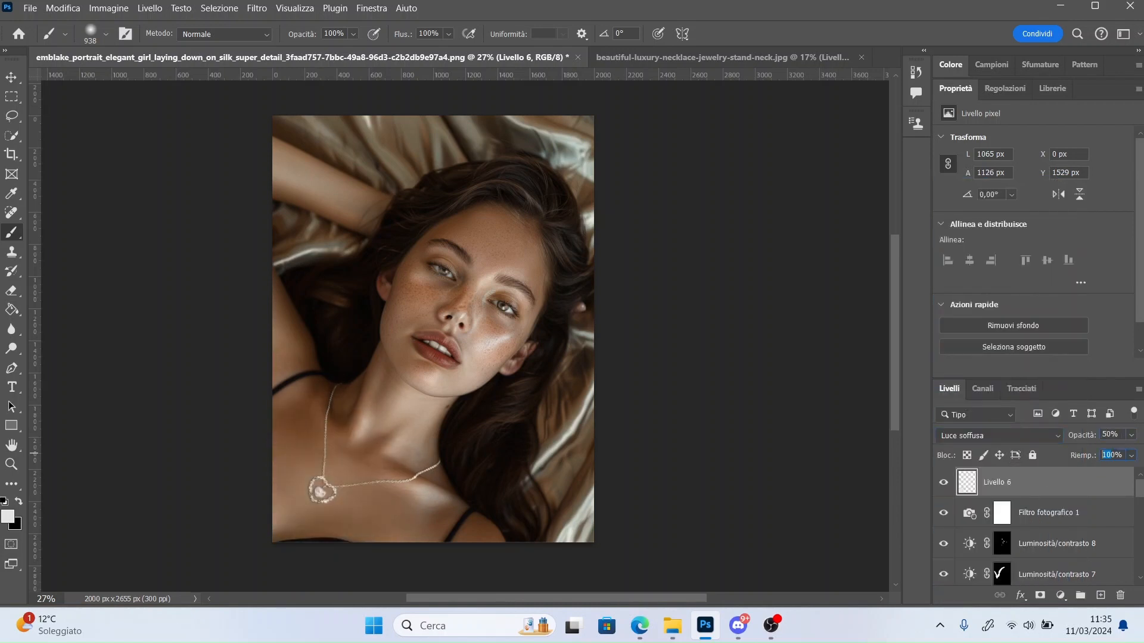
pyautogui.write('50')
pyautogui.press('Return')
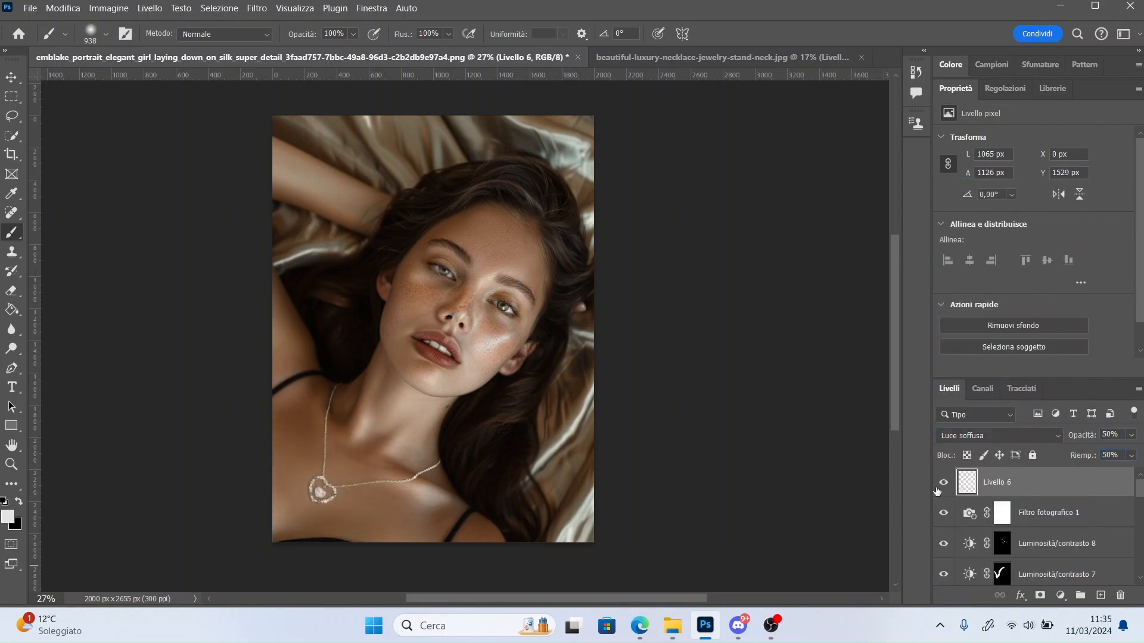
pyautogui.click(1108, 435)
pyautogui.click(943, 483)
pyautogui.click(943, 483)
# Step: Compare the final image including the pendant glow with the untouched original by repeatedly isolating Livello 0
pyautogui.scroll(-5, 943, 483)
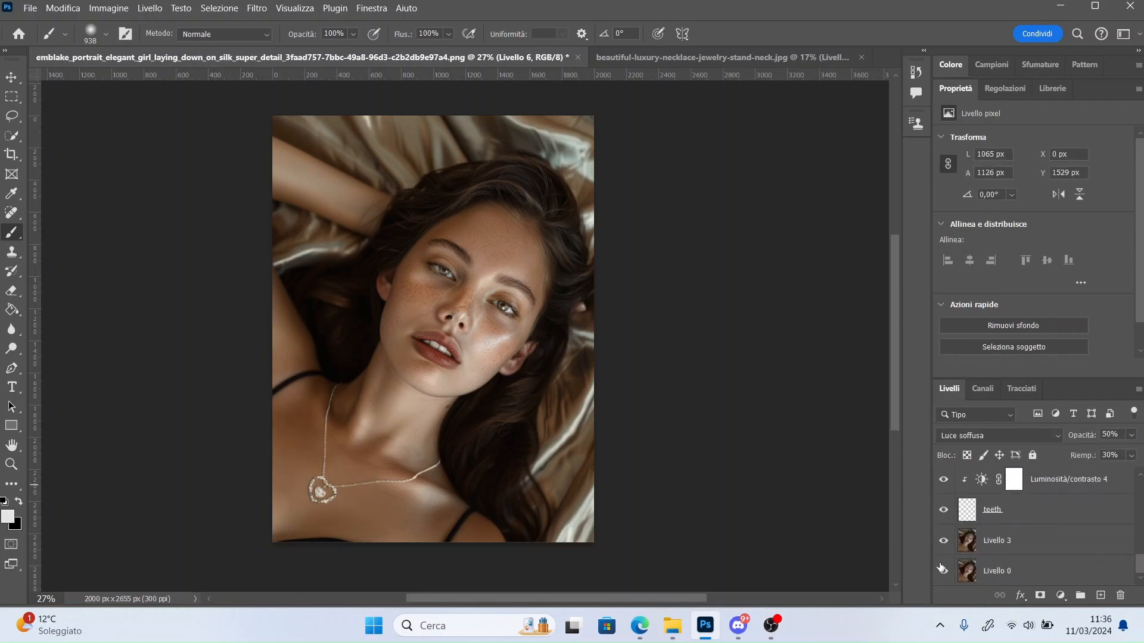
pyautogui.keyDown('alt'); pyautogui.click(944, 574); pyautogui.keyUp('alt')
pyautogui.keyDown('alt'); pyautogui.click(943, 574); pyautogui.keyUp('alt')
pyautogui.keyDown('alt'); pyautogui.click(944, 574); pyautogui.keyUp('alt')
pyautogui.keyDown('alt'); pyautogui.click(943, 574); pyautogui.keyUp('alt')
pyautogui.keyDown('alt'); pyautogui.click(943, 574); pyautogui.keyUp('alt')
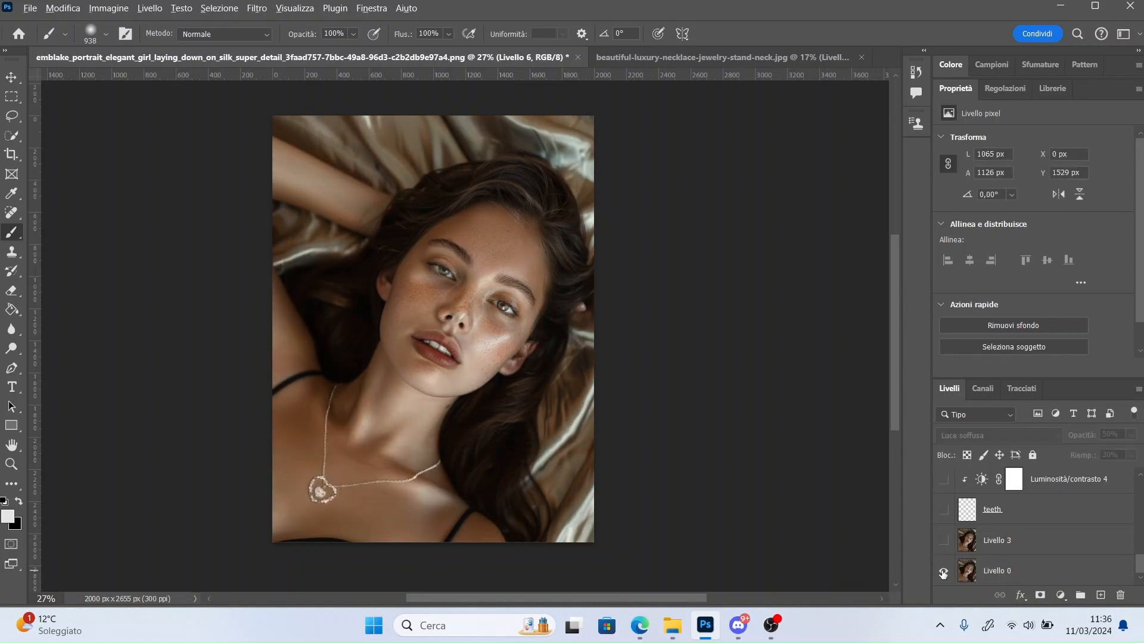
pyautogui.keyDown('alt'); pyautogui.click(943, 574); pyautogui.keyUp('alt')
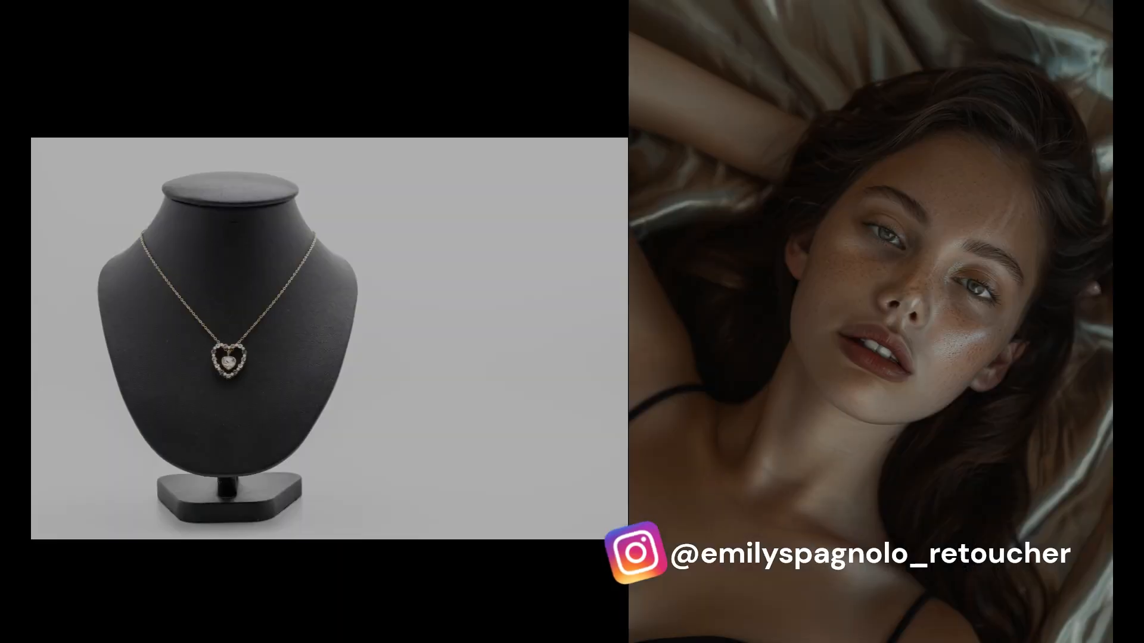